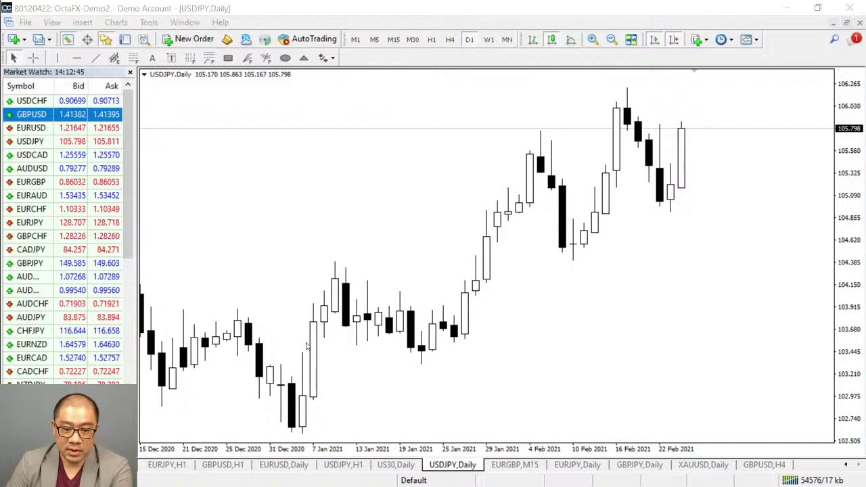
Add a ZigZag indicator to the USDJPY Daily chart with Depth 6, Deviation 20, Backstep 0 and a red line
double_click(314, 140)
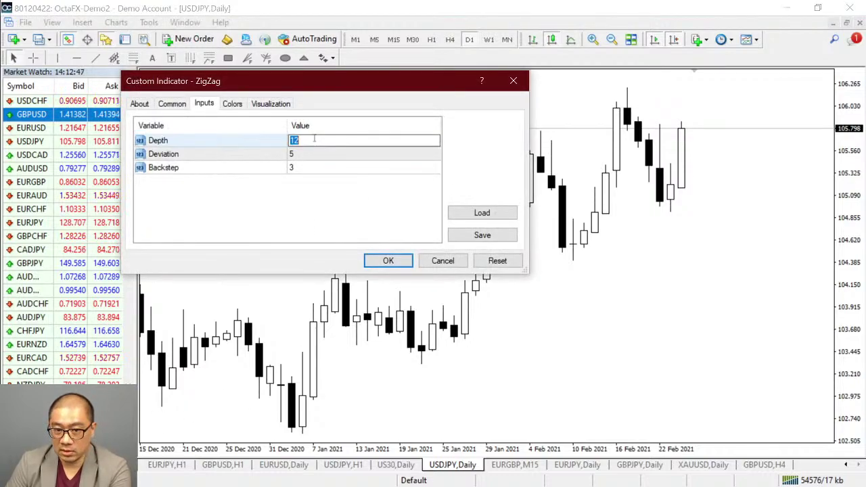
double_click(301, 154)
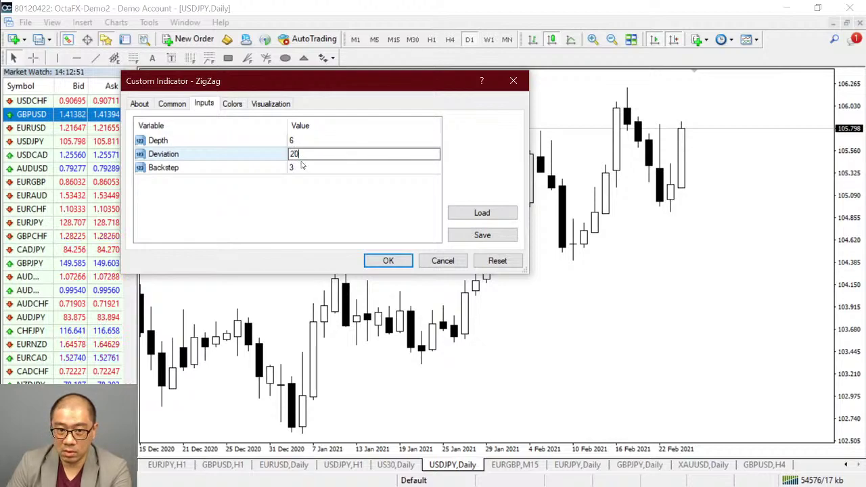
double_click(302, 167)
text(0)
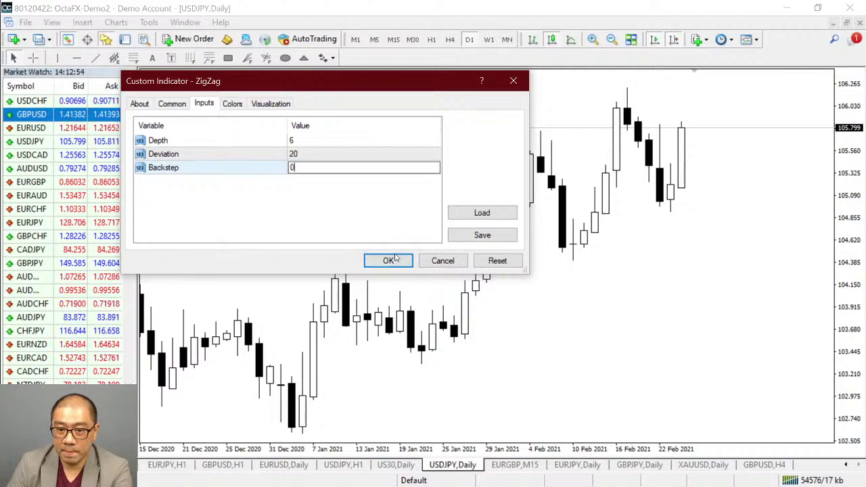
click(232, 103)
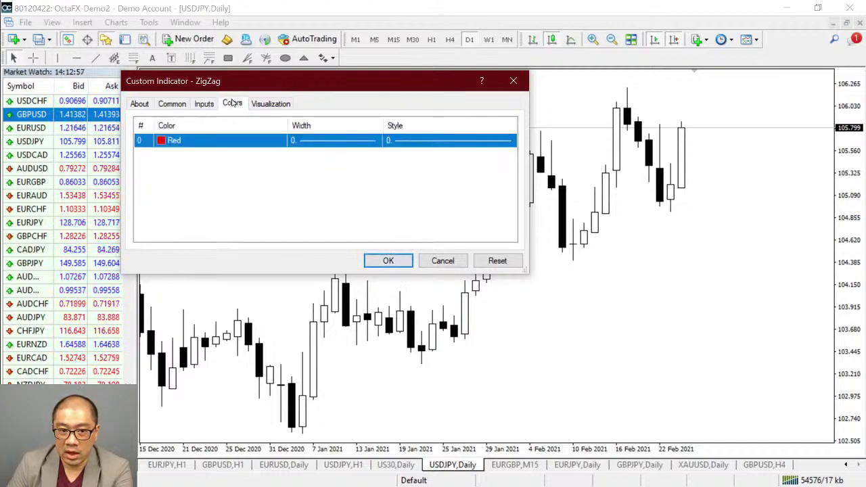
click(385, 261)
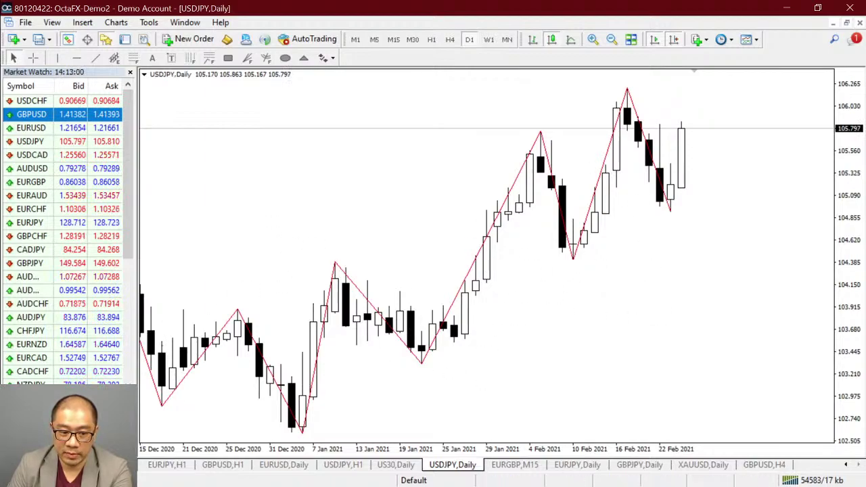
Add a second ZigZag indicator with Depth 12, Deviation 5 and Backstep 3, and colour its line blue
double_click(244, 270)
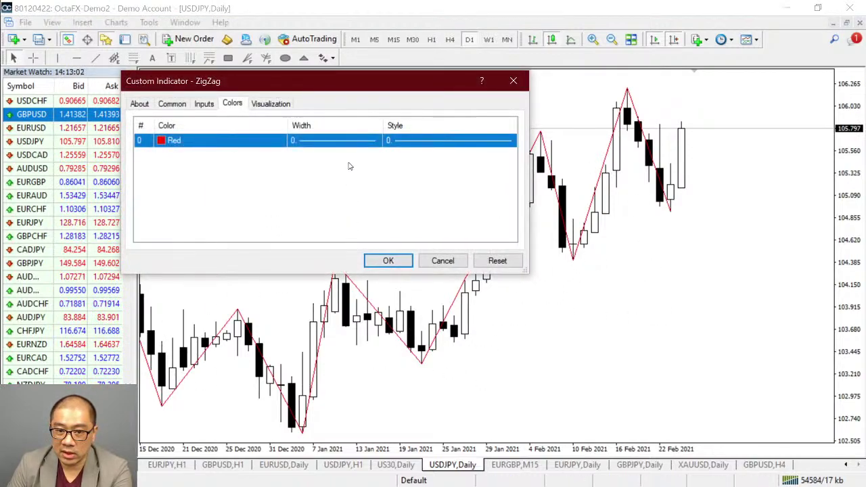
click(204, 103)
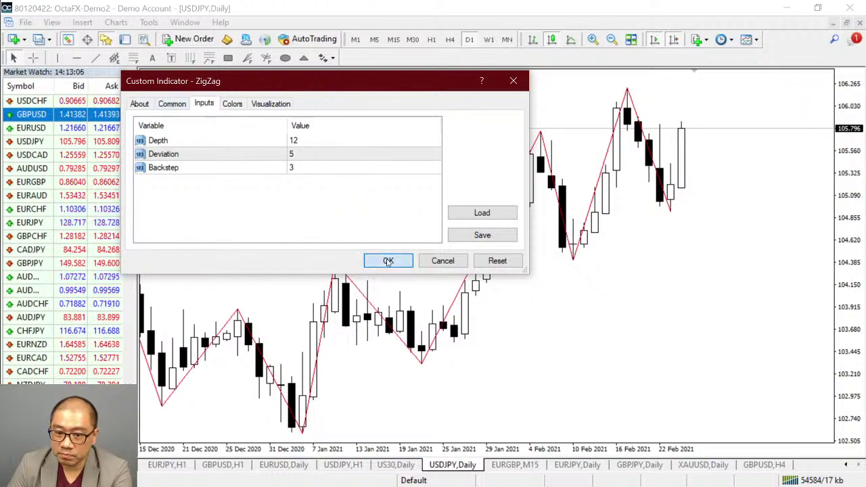
click(232, 103)
click(234, 141)
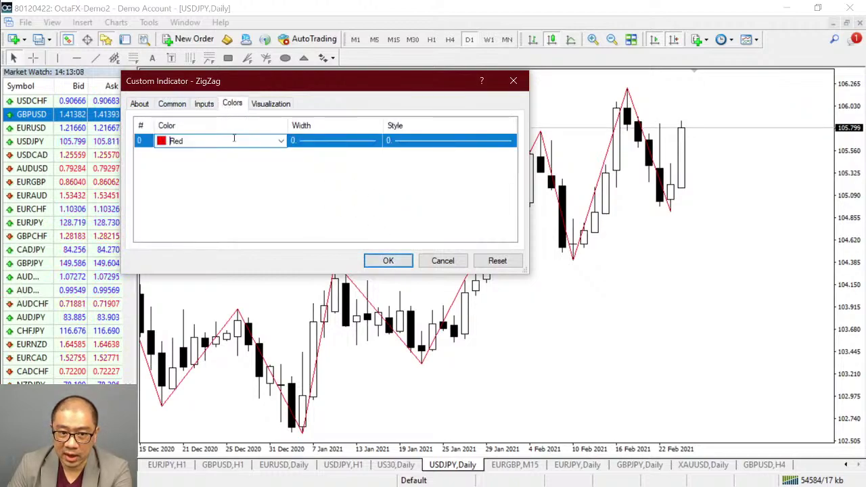
click(281, 141)
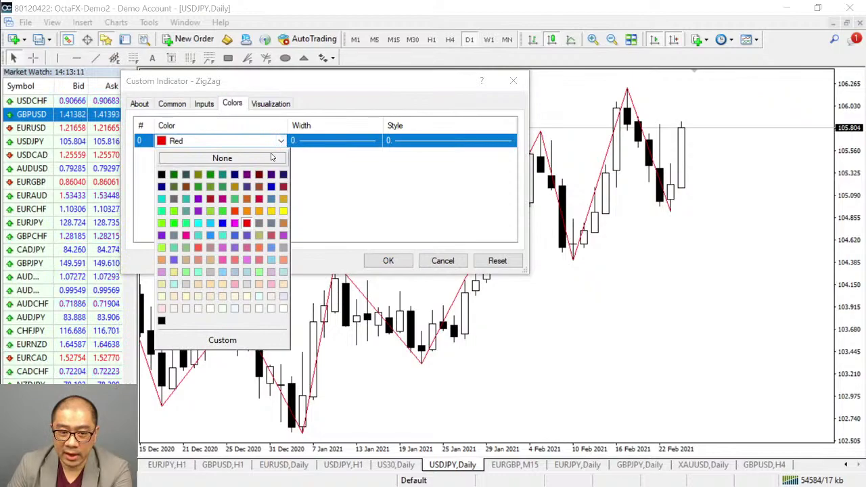
click(222, 224)
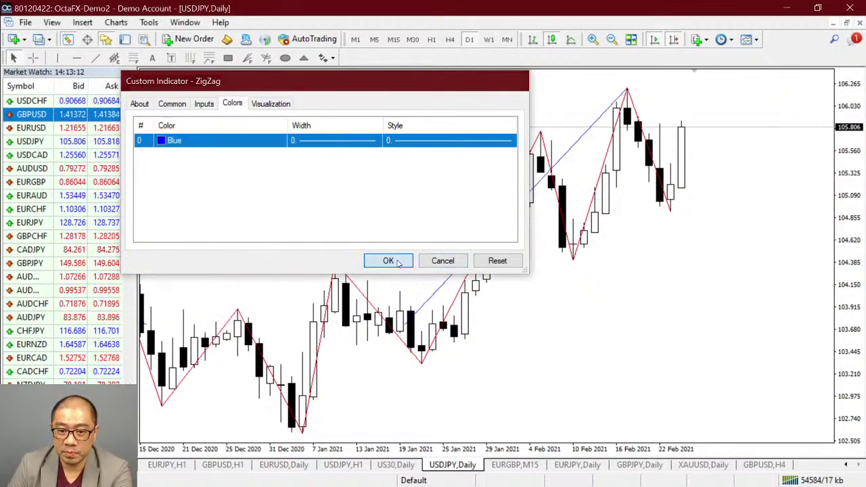
click(387, 261)
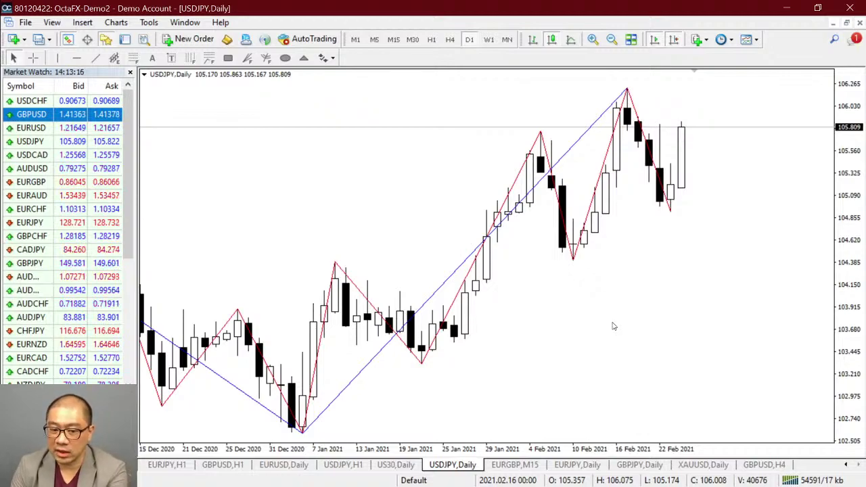
Delete the second, blue ZigZag from the chart's indicator list
key(minus)
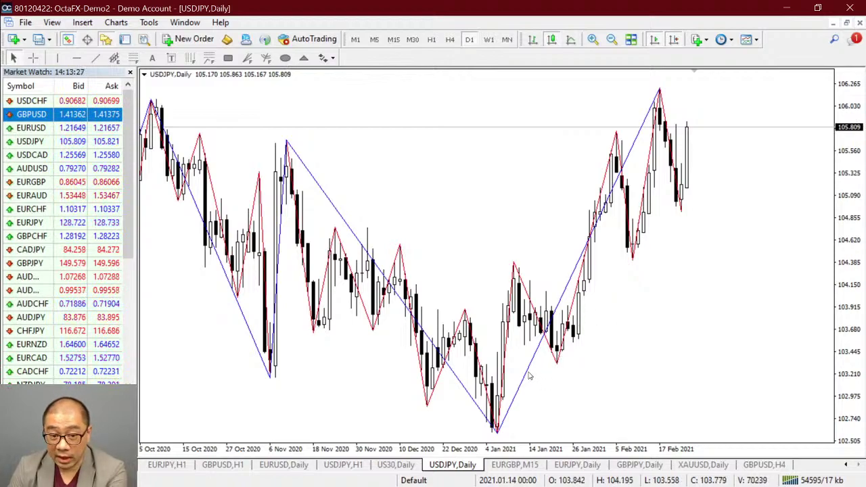
right_click(430, 158)
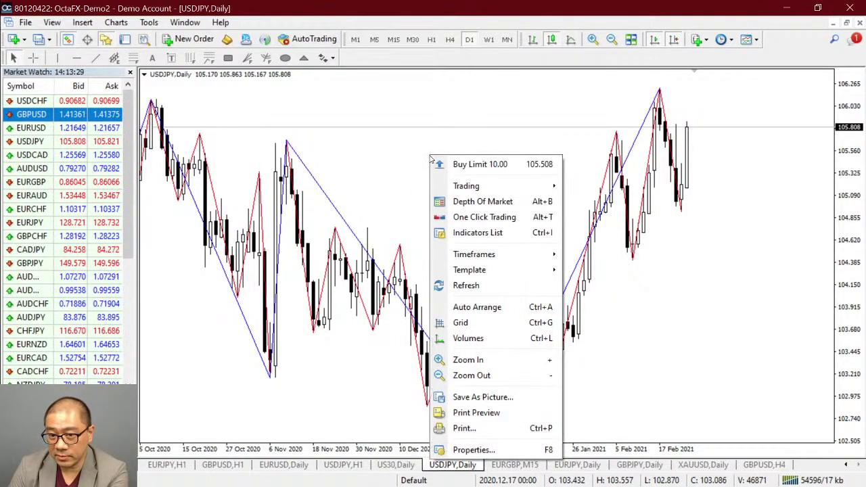
click(478, 232)
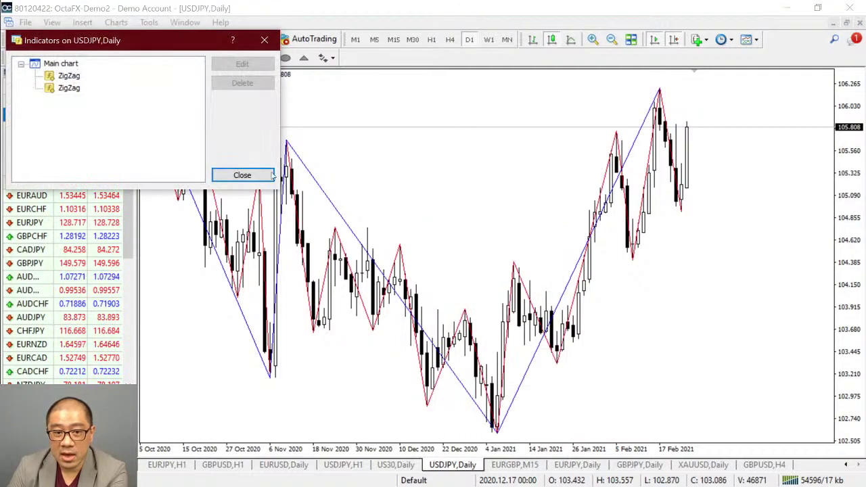
click(69, 88)
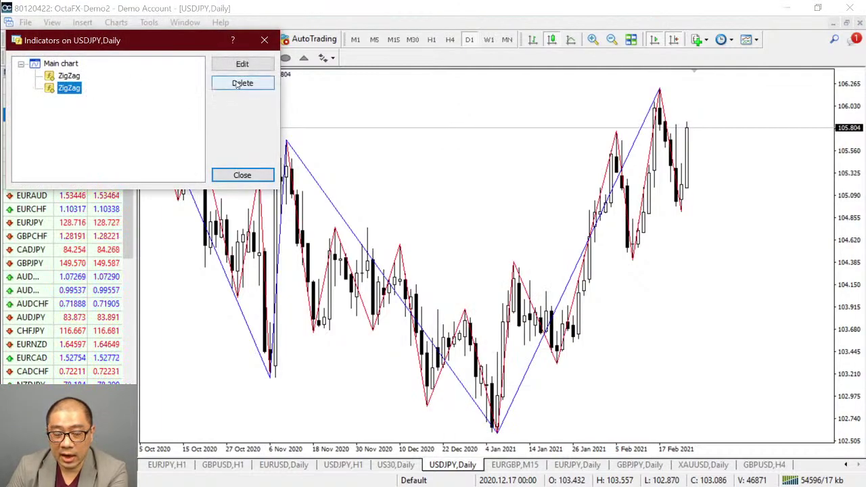
click(238, 83)
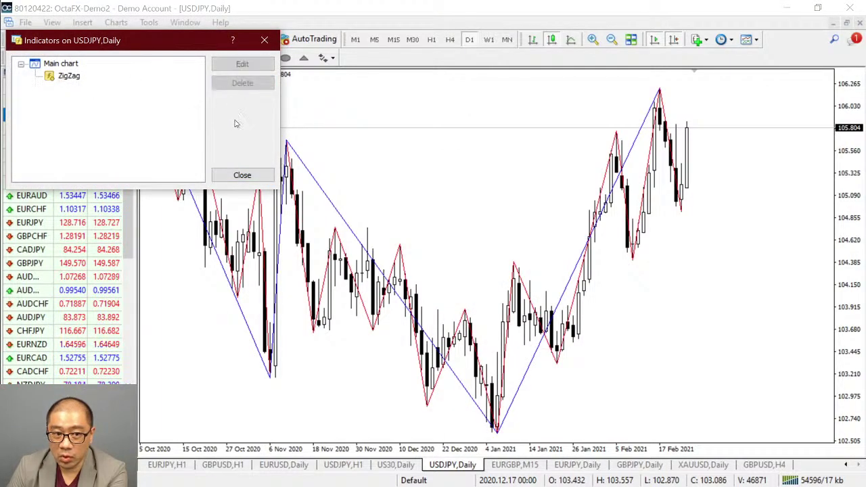
click(242, 175)
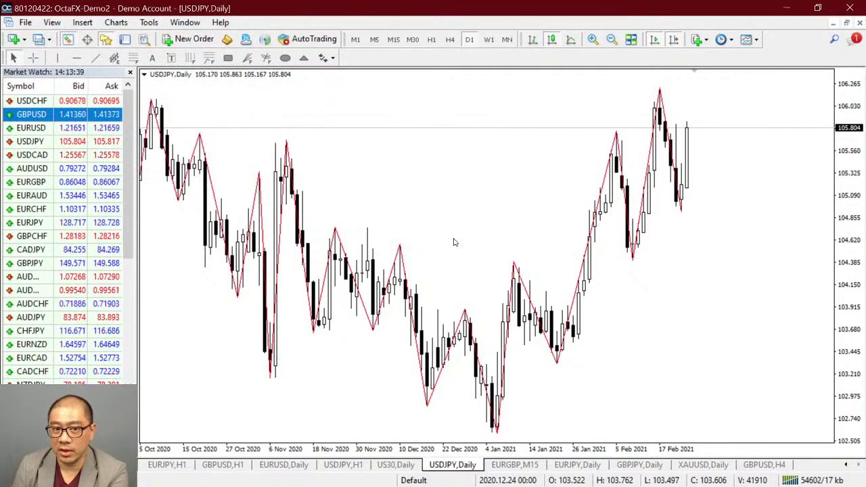
Draw a Fibonacci retracement from the 10 February 2021 swing low to the 17 February swing high, and delete it
key(plus)
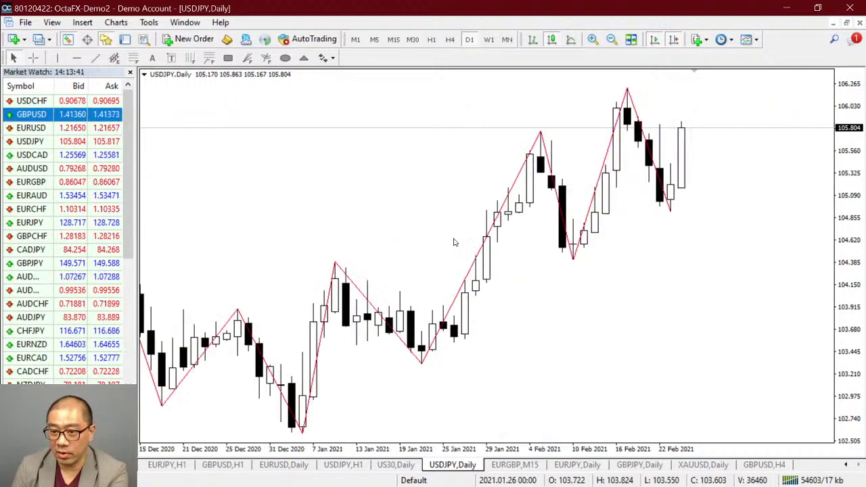
click(134, 58)
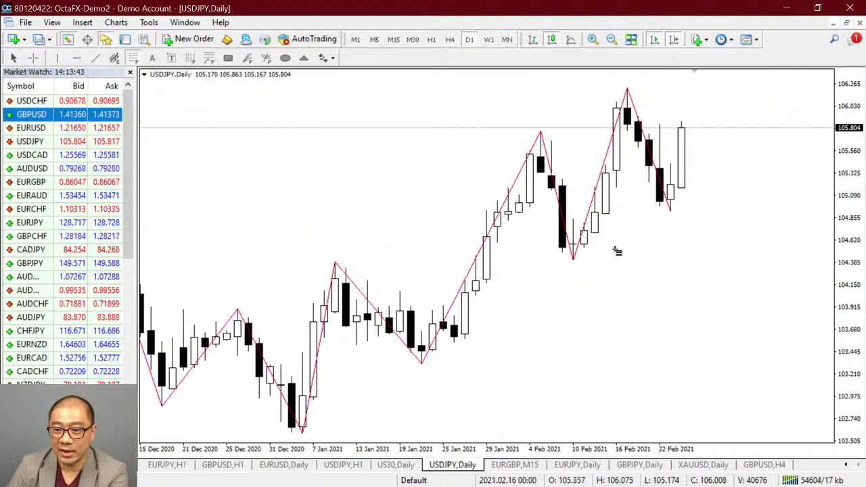
drag(574, 258, 628, 90)
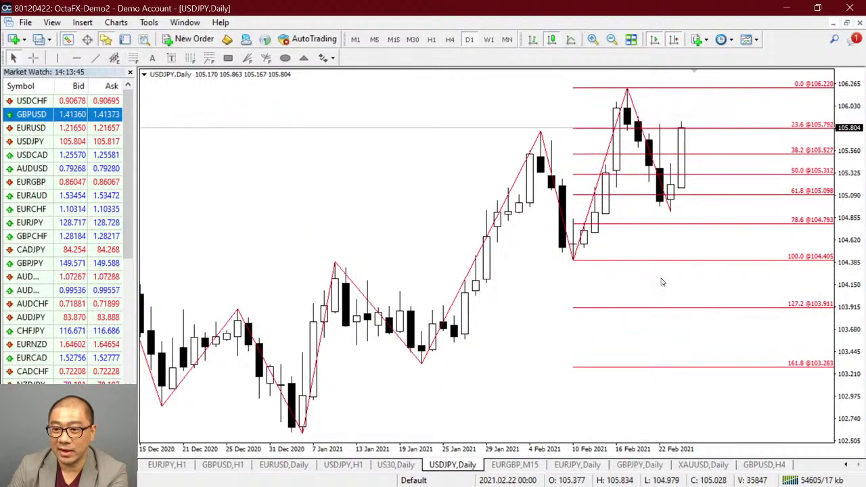
scroll(621, 108, up, 1)
scroll(622, 108, down, 1)
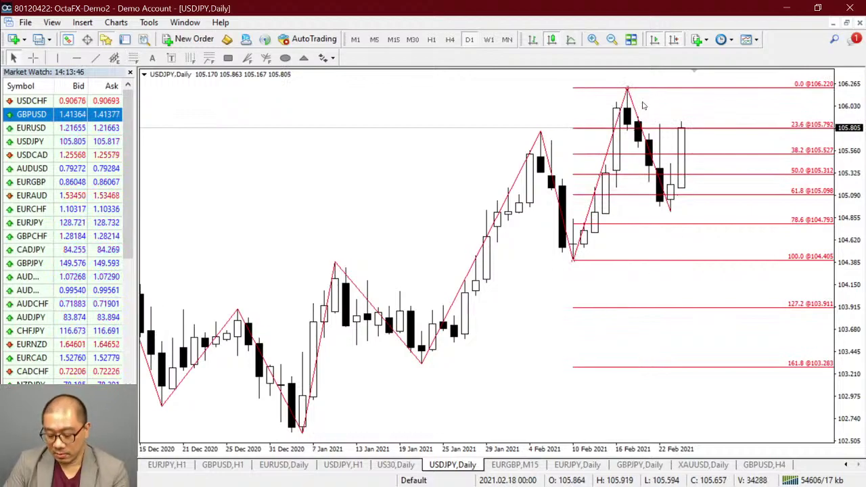
key(Delete)
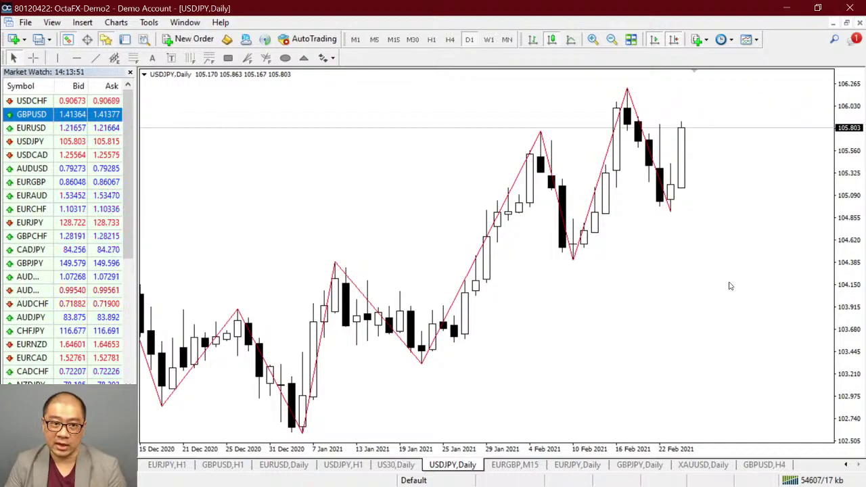
Place a text object reading "a" just below the 10 February 2021 swing low
key(plus)
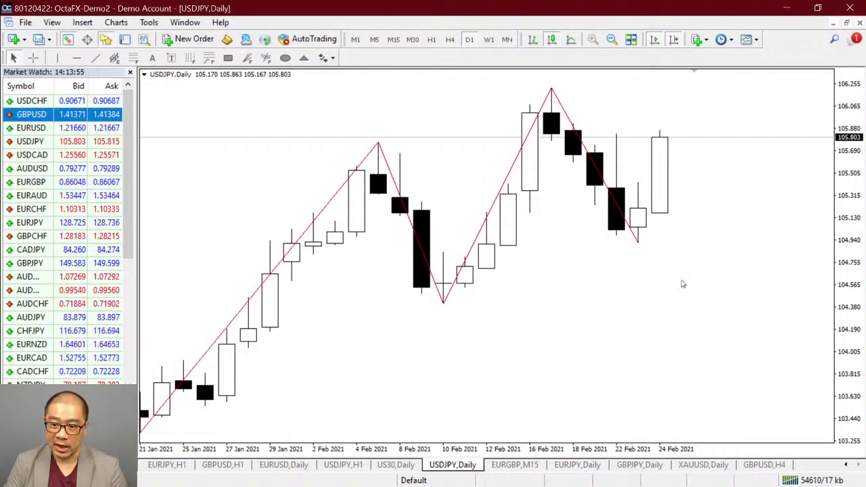
click(155, 58)
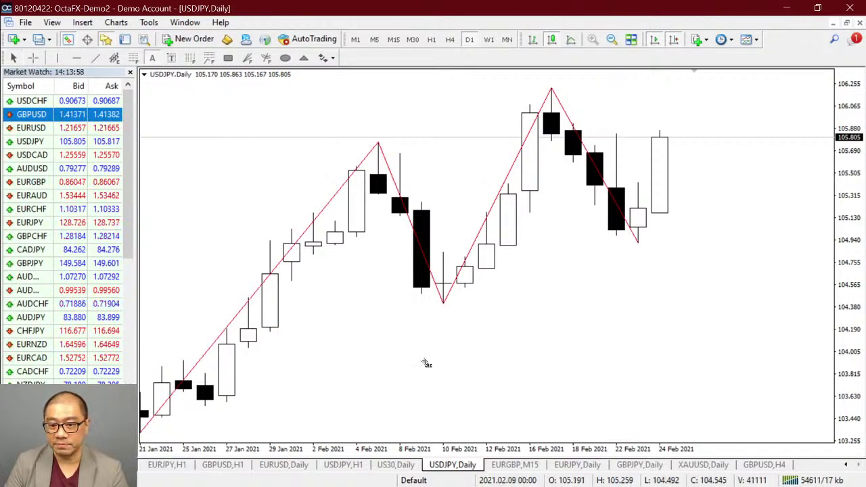
click(441, 316)
key(Tab)
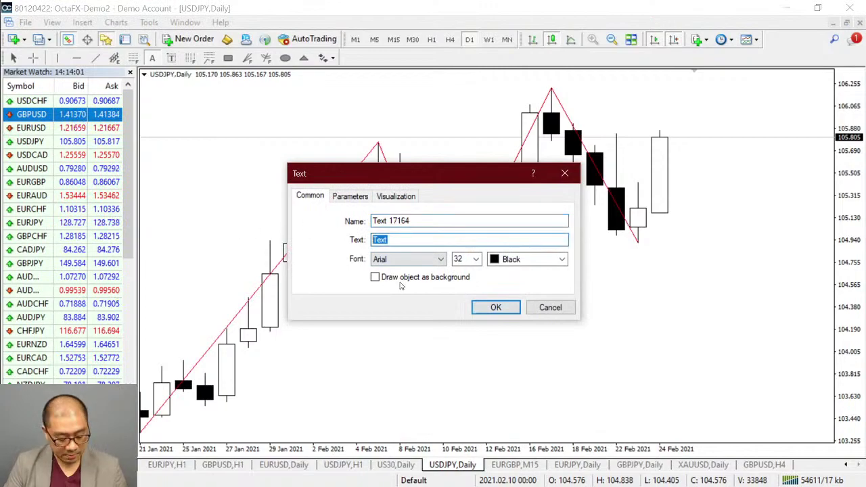
click(509, 310)
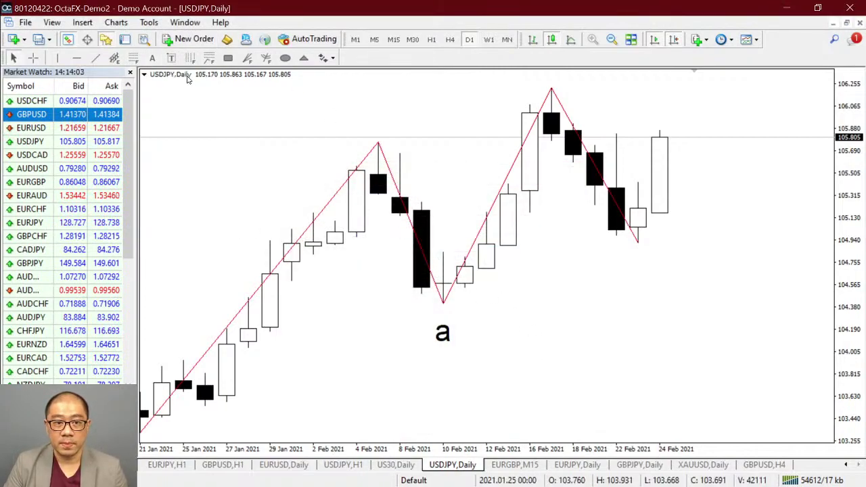
Place a text object reading "b" at the 17 February 2021 swing high and shift it slightly upward
click(155, 58)
click(549, 84)
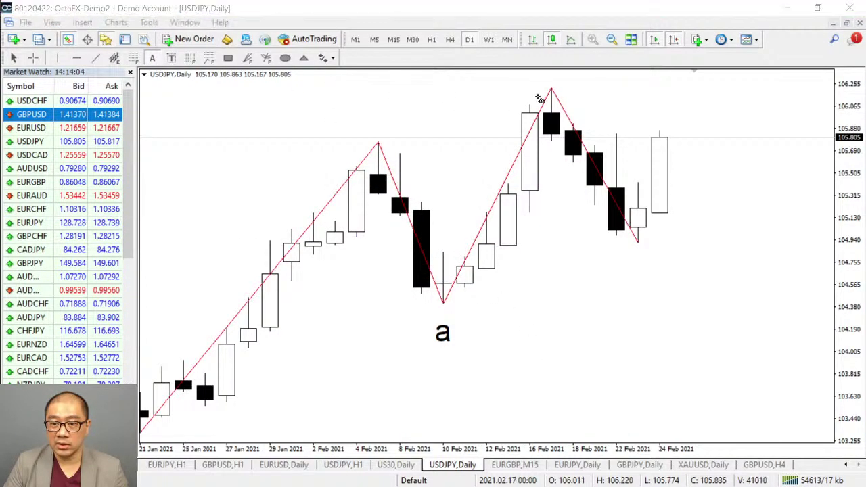
key(Tab)
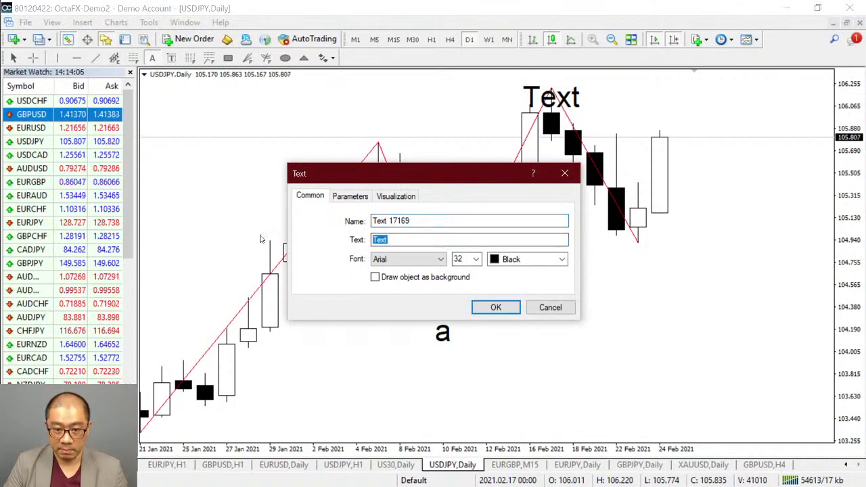
text(b)
click(507, 308)
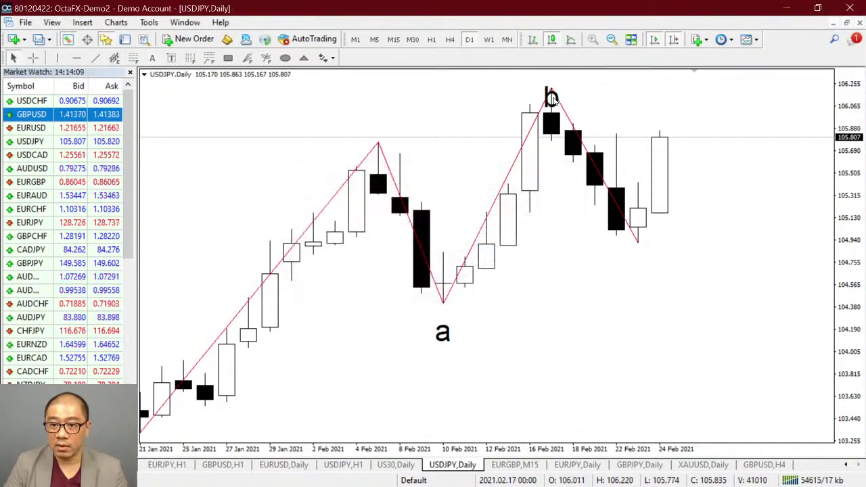
drag(552, 97, 551, 87)
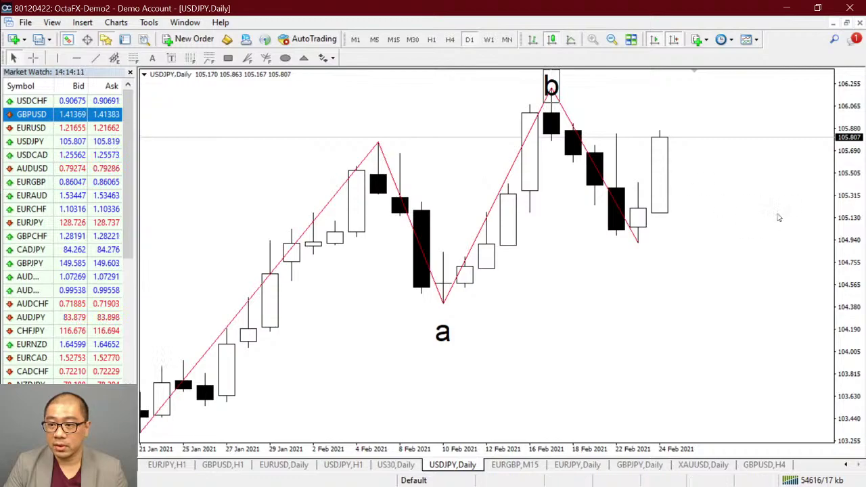
Reposition the "b" text just to the left of the 17 February swing high, clear of the candles
key(minus)
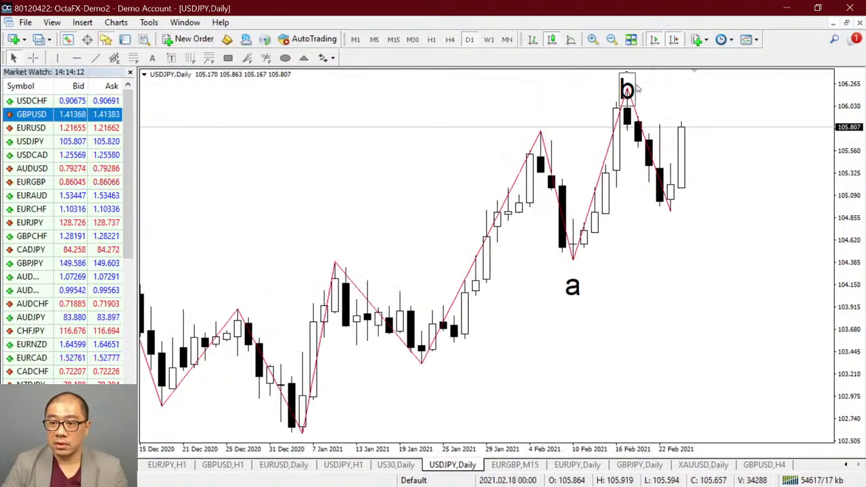
drag(637, 90, 736, 99)
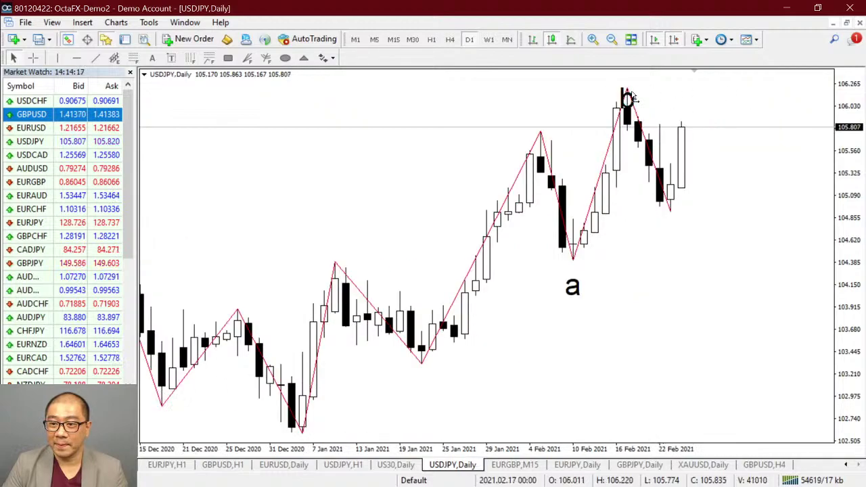
mouse_move(628, 96)
mouse_down()
mouse_move(638, 100)
mouse_move(616, 94)
mouse_up()
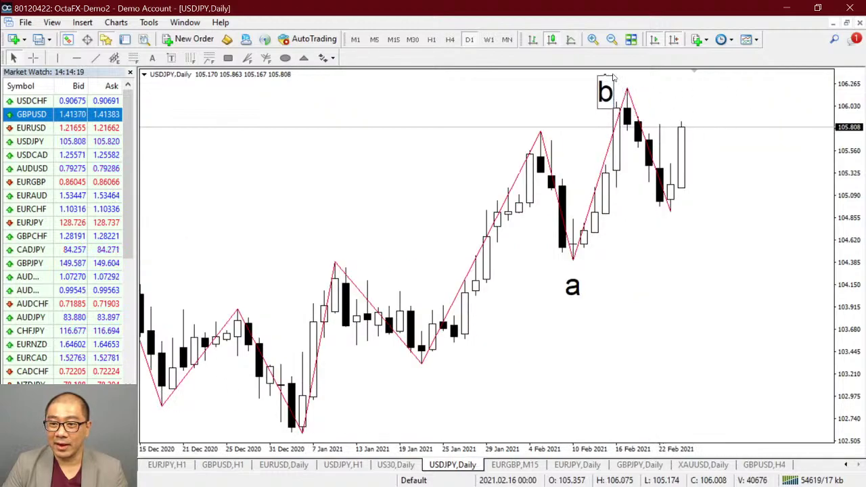
Place a text label reading "c" just below the 23 February 2021 swing low
click(171, 57)
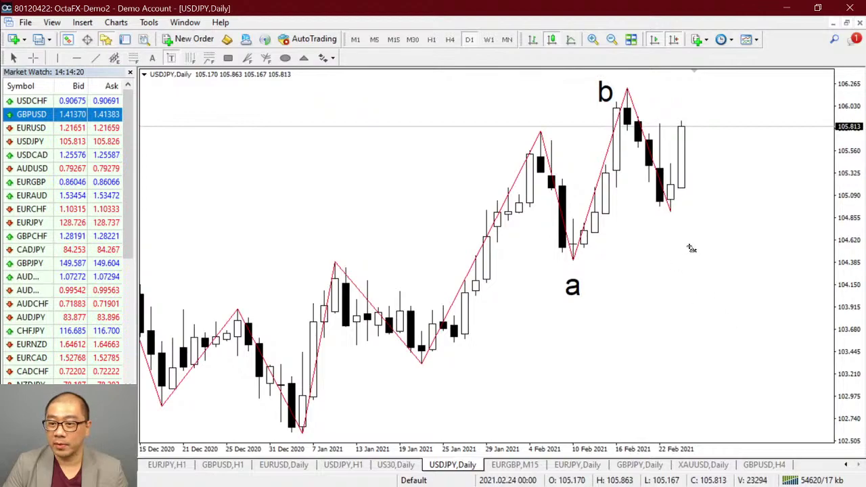
click(671, 220)
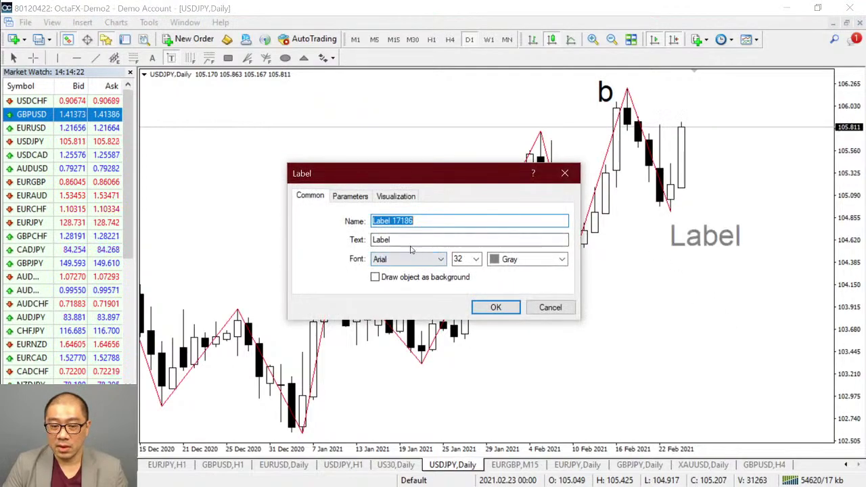
key(Tab)
text(c)
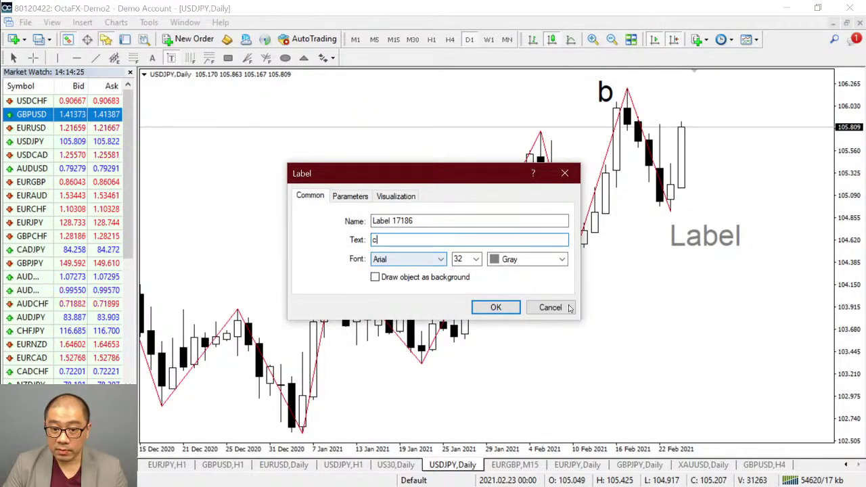
click(497, 307)
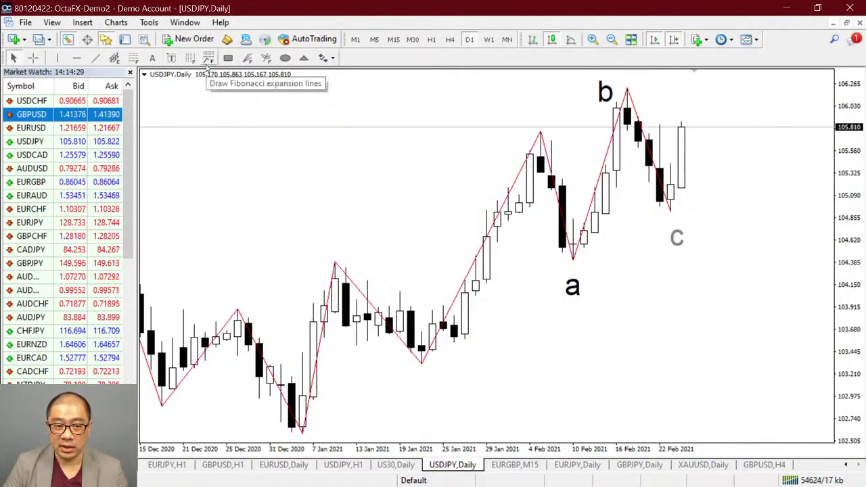
Check the toolbar customization for Fibonacci Expansion among the selected line-study tools and close it without changes
right_click(207, 66)
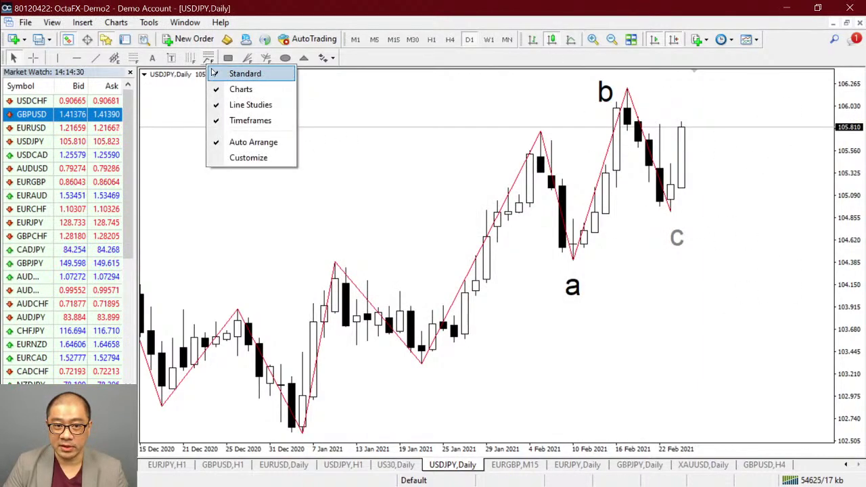
click(248, 159)
scroll(281, 243, down, 1)
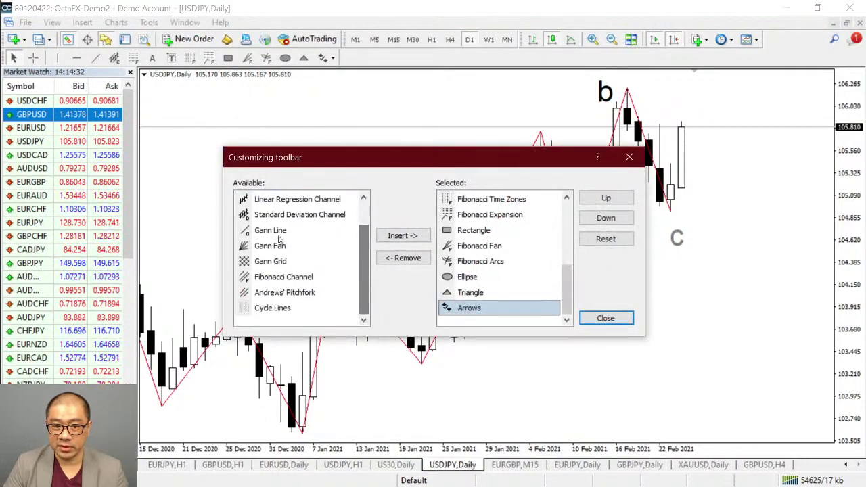
click(488, 217)
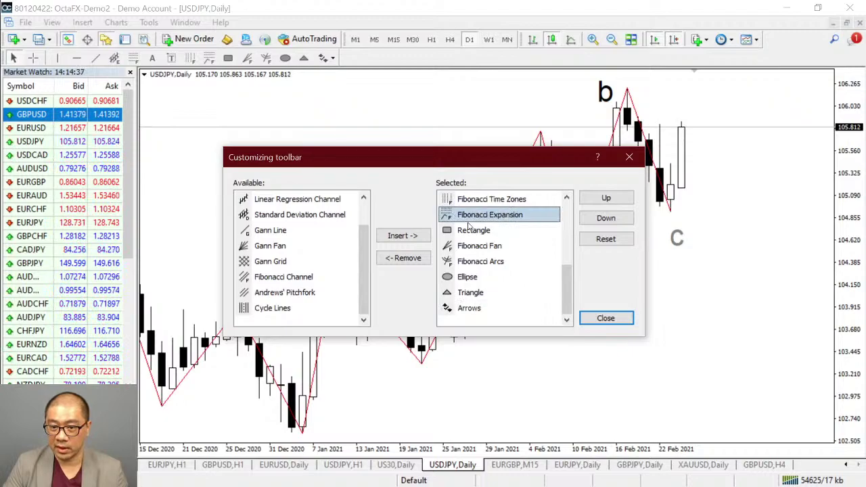
click(605, 319)
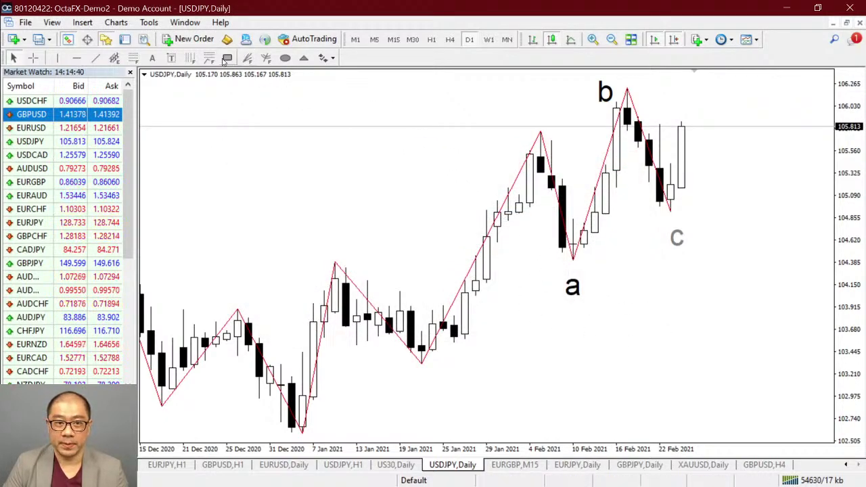
Draw a Fibonacci expansion from the swing low at "a" to the swing high at "b" and on to the swing low at "c"
click(209, 57)
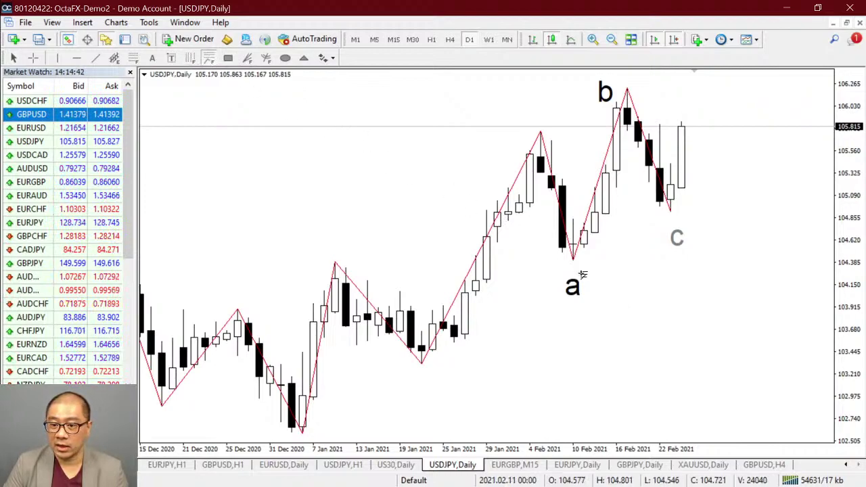
drag(574, 260, 632, 90)
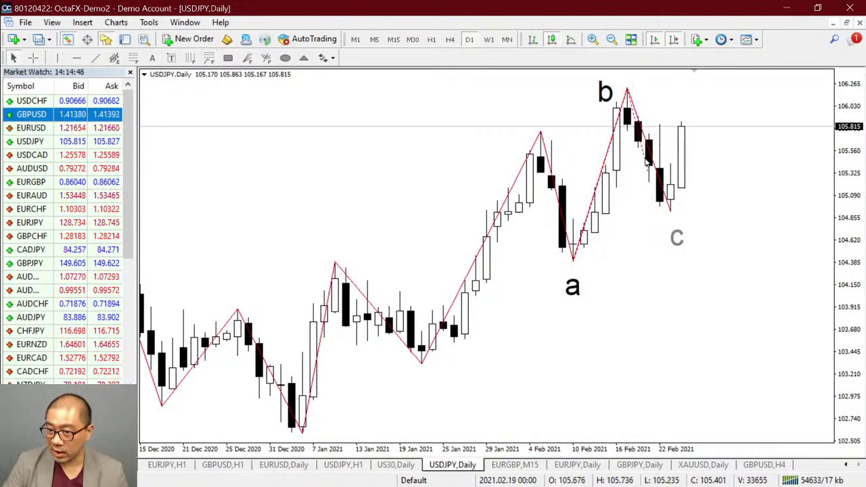
key(plus)
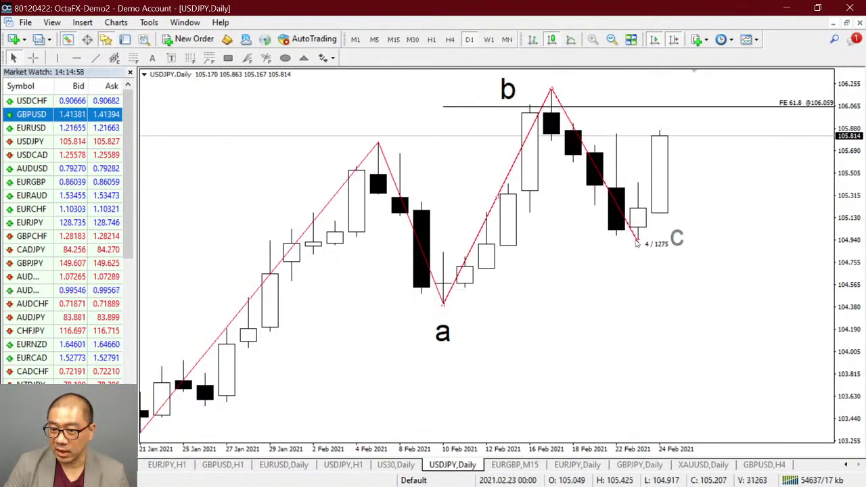
click(637, 242)
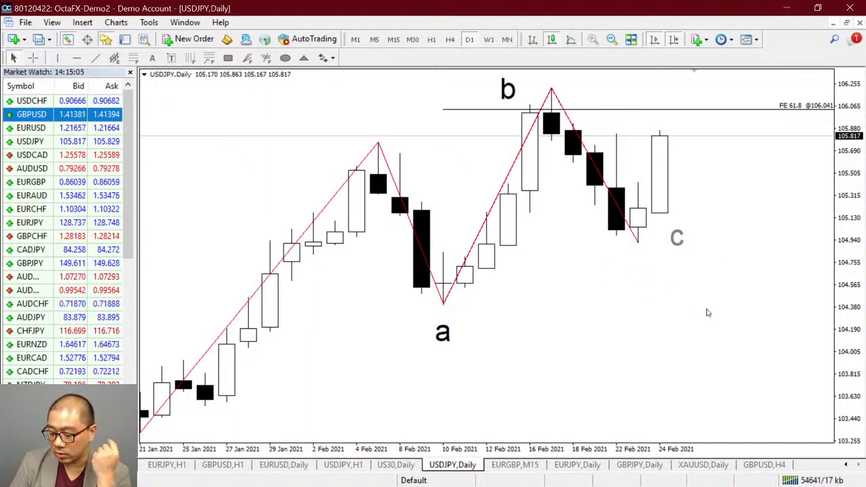
key(minus)
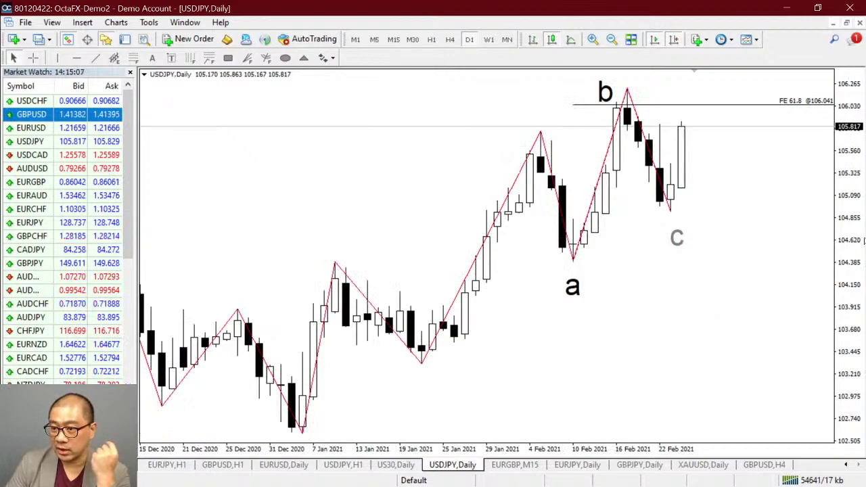
drag(864, 240, 854, 284)
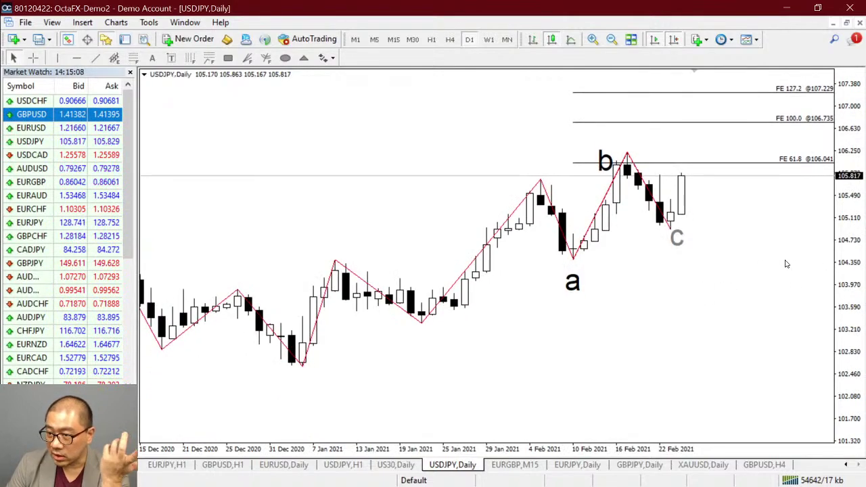
drag(847, 135, 852, 151)
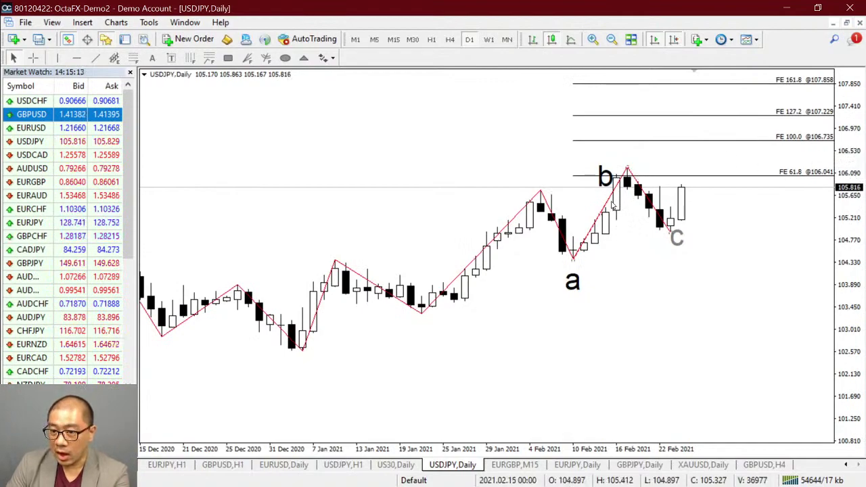
Delete the Fibonacci expansion and the "a", "b" and "c" texts from the Daily chart
key(Delete)
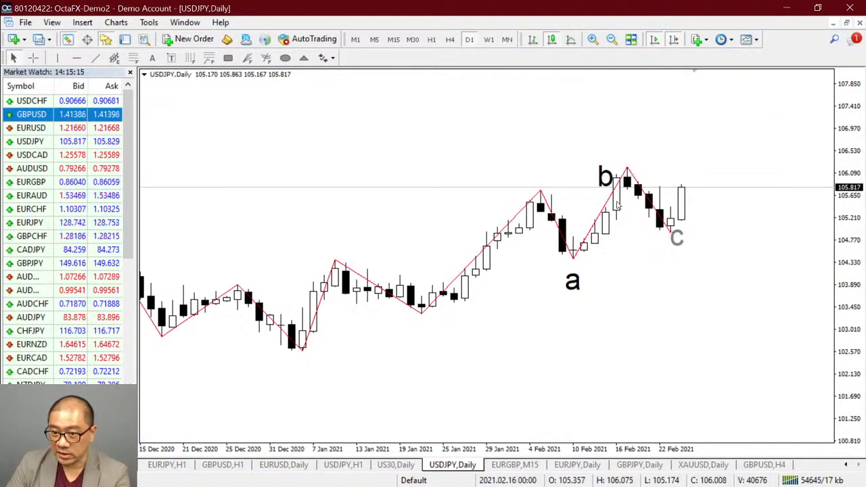
key(Delete)
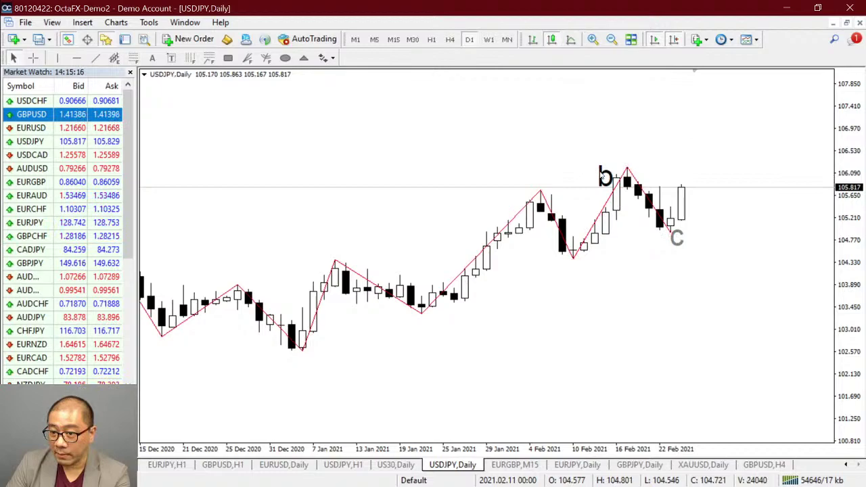
double_click(601, 175)
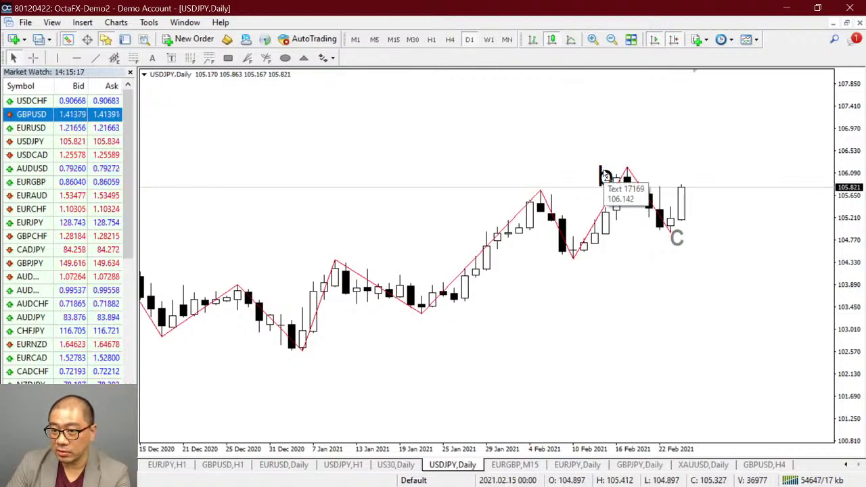
key(Delete)
double_click(677, 237)
key(Delete)
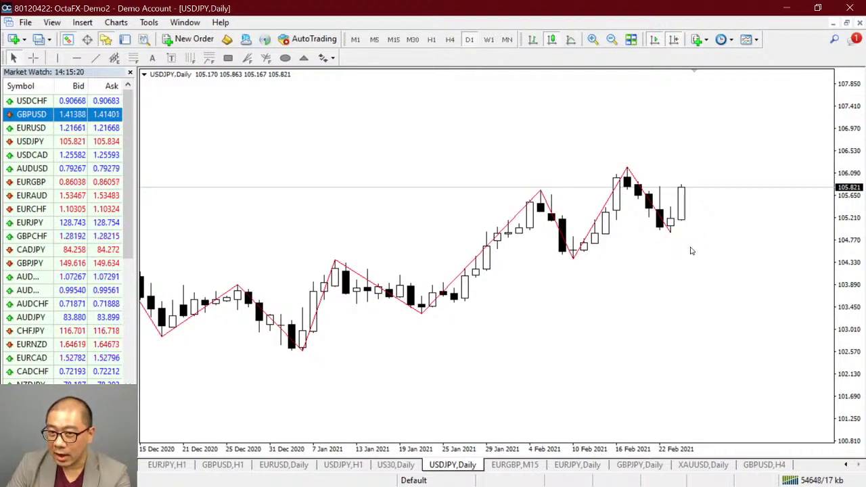
Switch the chart to M15 and draw a Fibonacci expansion through the 23 February 17:45 low, the 21:45 high and the 24 February 00:00 low
click(394, 39)
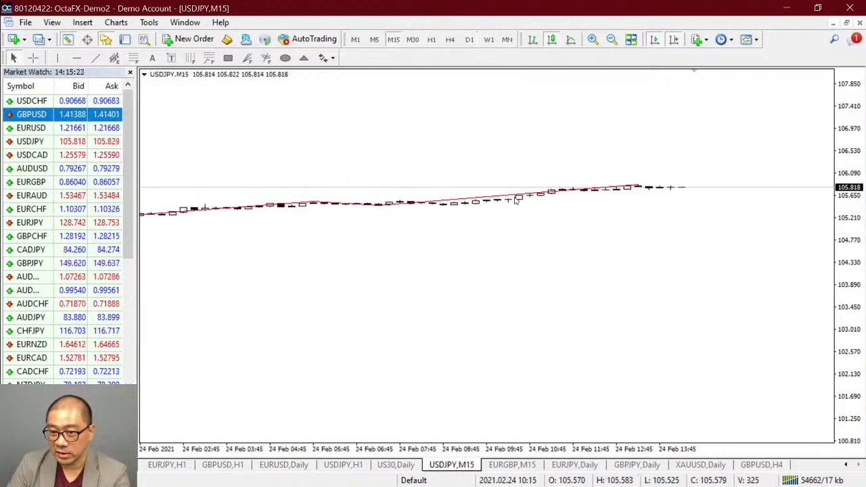
double_click(860, 248)
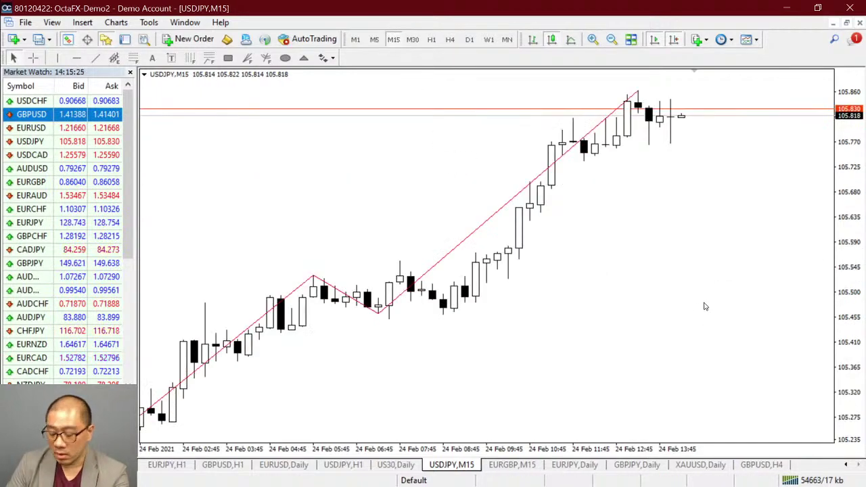
key(minus)
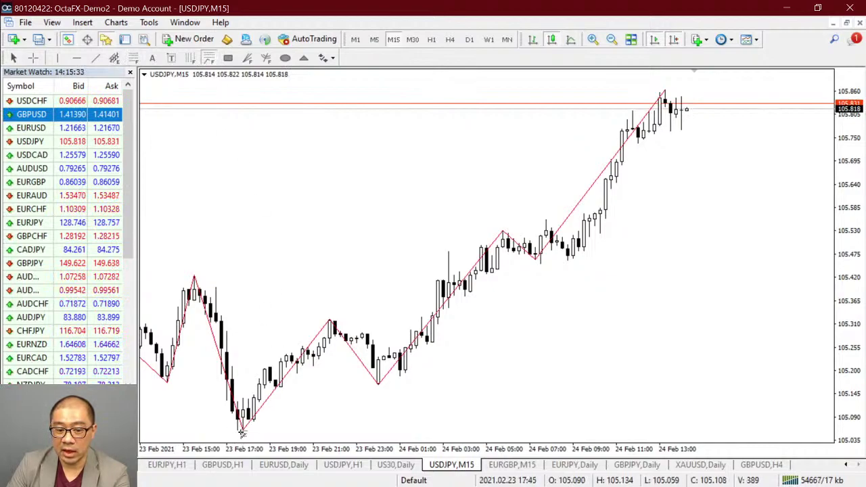
drag(247, 433, 331, 323)
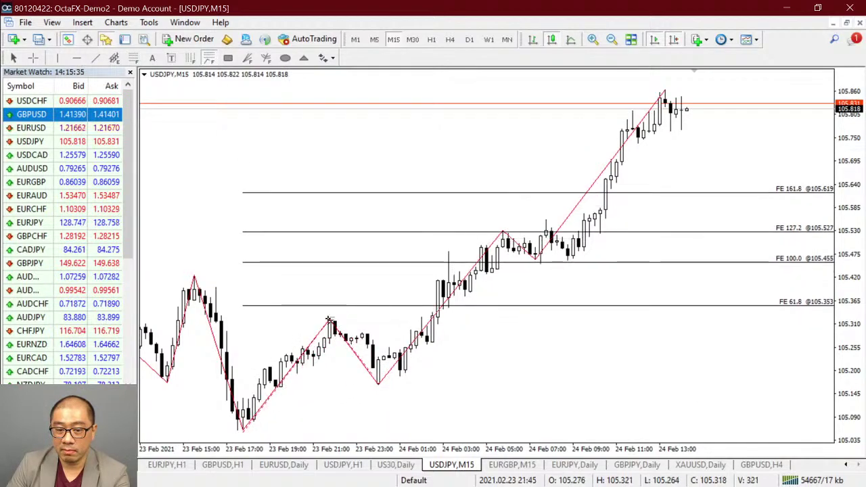
drag(377, 381, 379, 388)
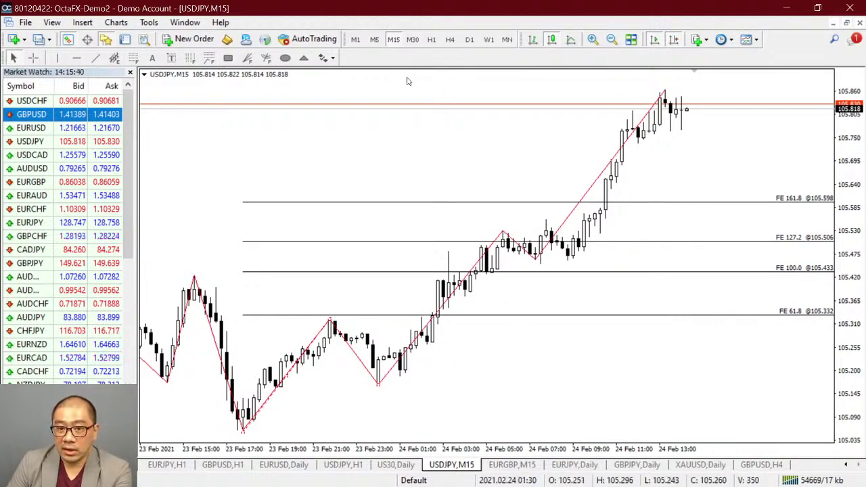
Highlight the price action at the 61.8 and 127.2 expansion levels with rectangles, and remove the one drawn over the 161.8 level
click(229, 58)
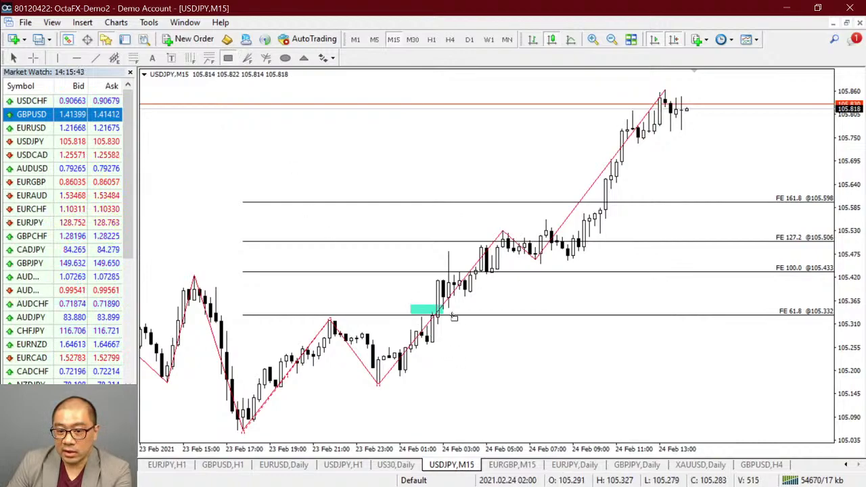
drag(454, 317, 465, 326)
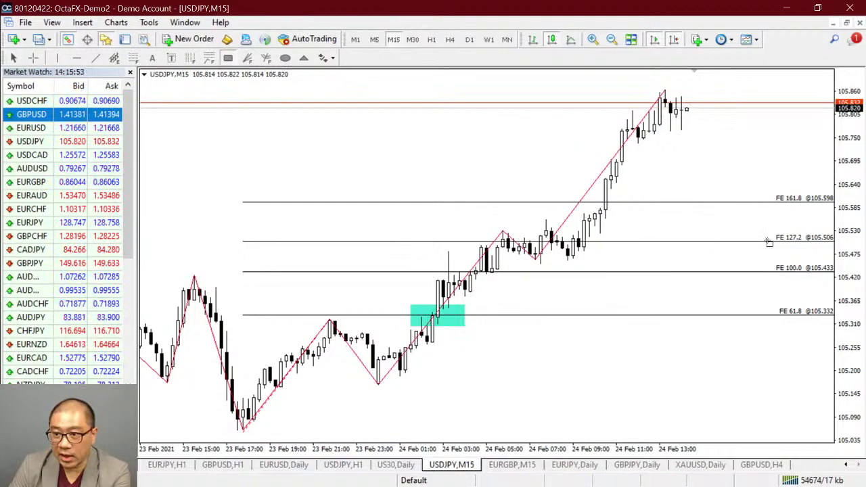
drag(514, 191, 671, 222)
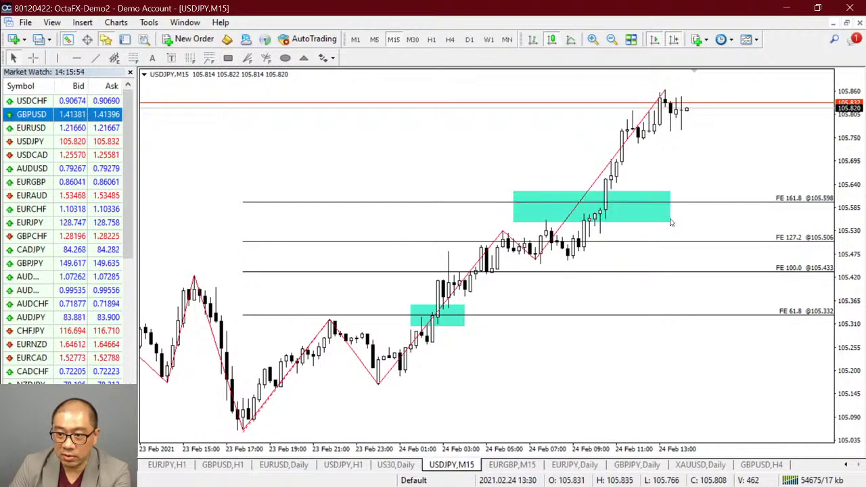
click(228, 58)
drag(470, 232, 682, 254)
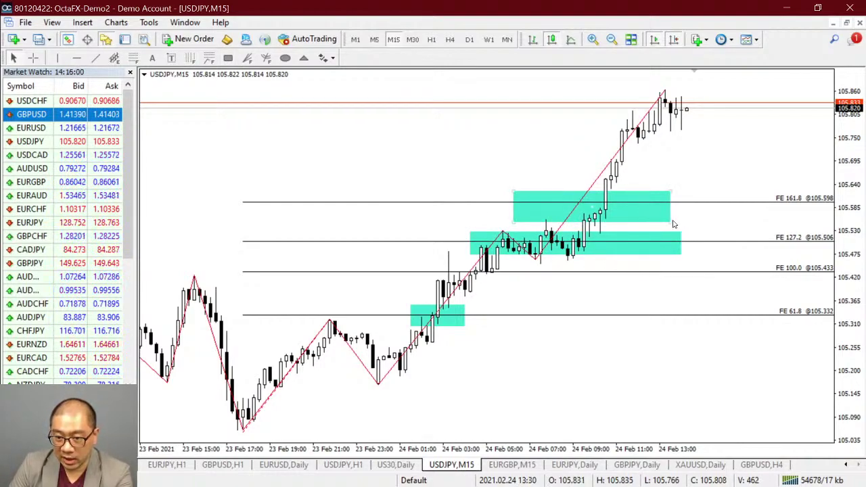
key(Delete)
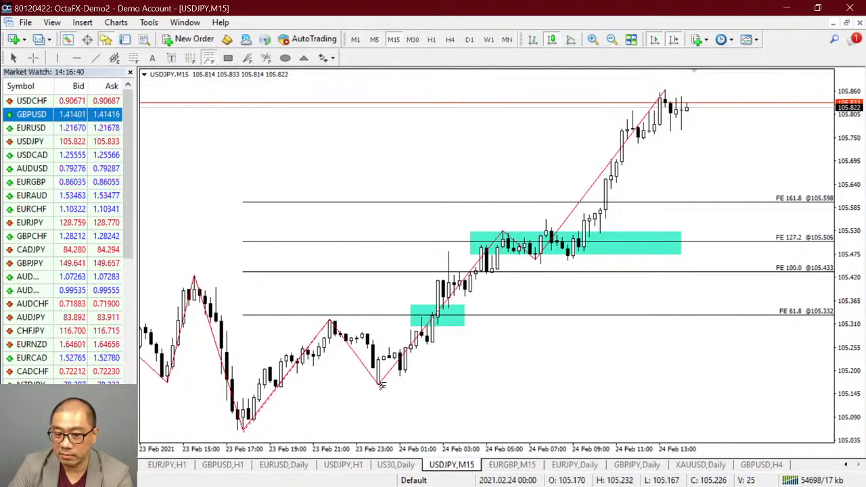
Draw a second Fibonacci expansion from the 24 February 00:00 swing low to the 05:45 swing high and the swing low right after it
drag(380, 383, 506, 241)
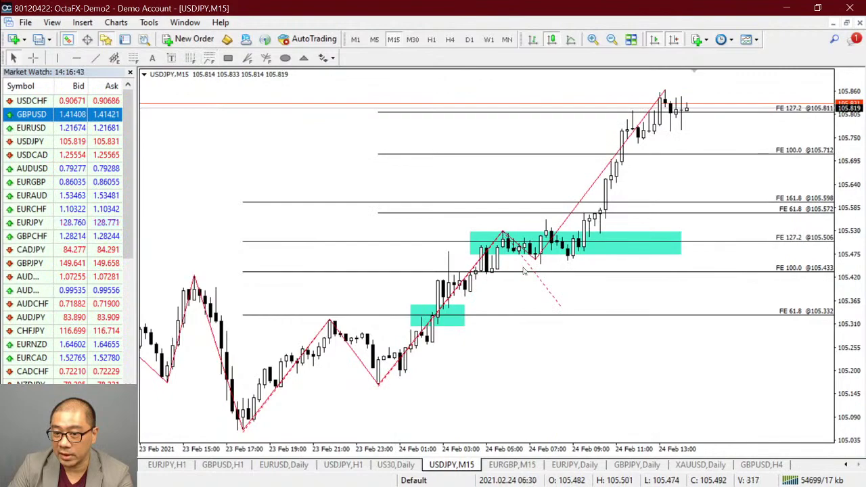
drag(566, 313, 531, 276)
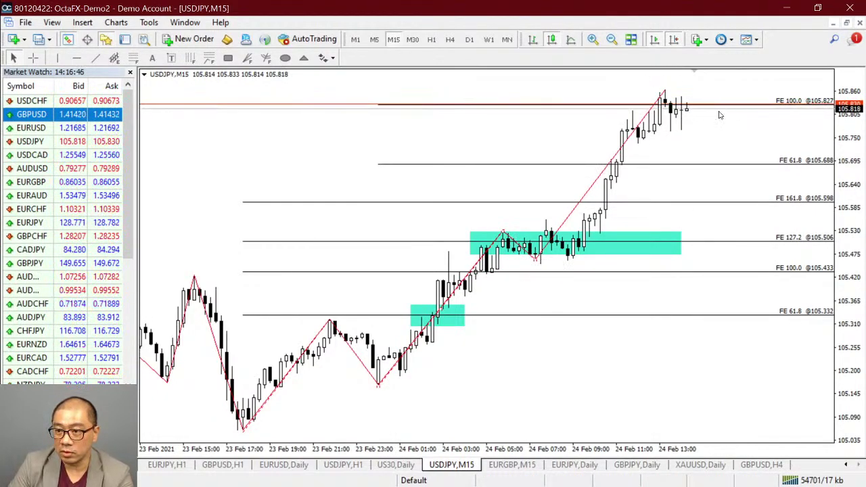
mouse_move(862, 129)
mouse_down()
mouse_move(858, 189)
mouse_move(860, 139)
mouse_up()
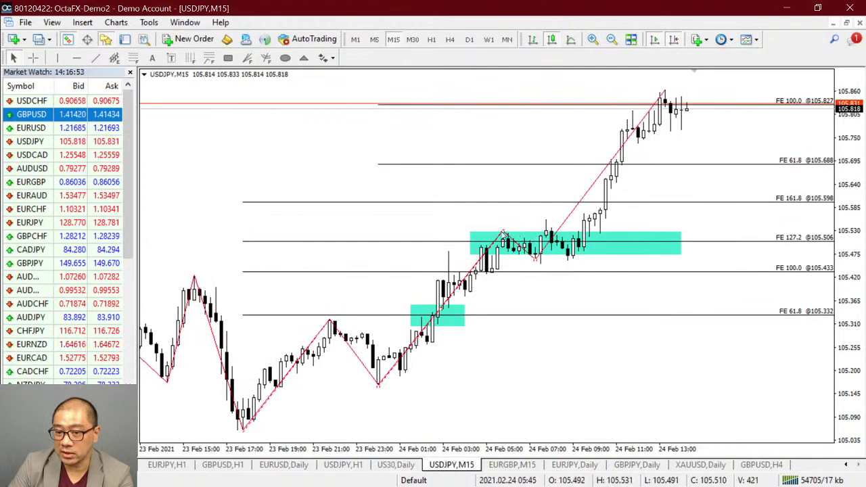
Delete both Fibonacci expansions and the green rectangles, and switch the chart to the H1 timeframe
key(BackSpace)
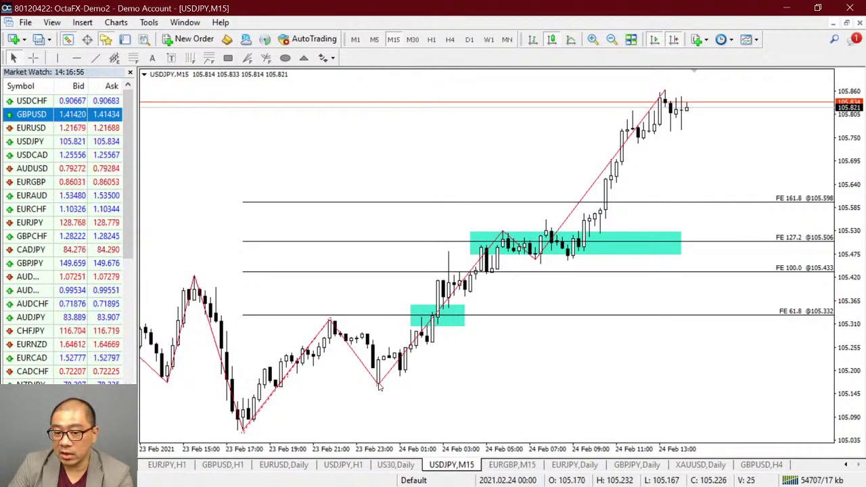
key(BackSpace)
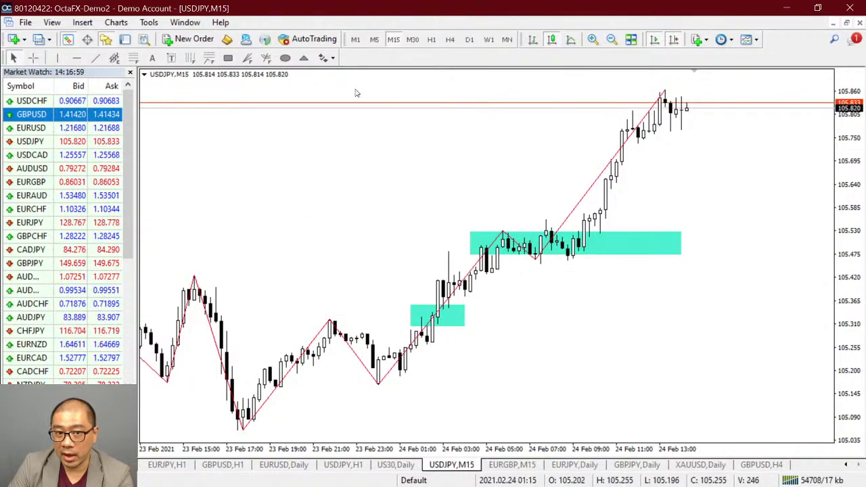
click(432, 39)
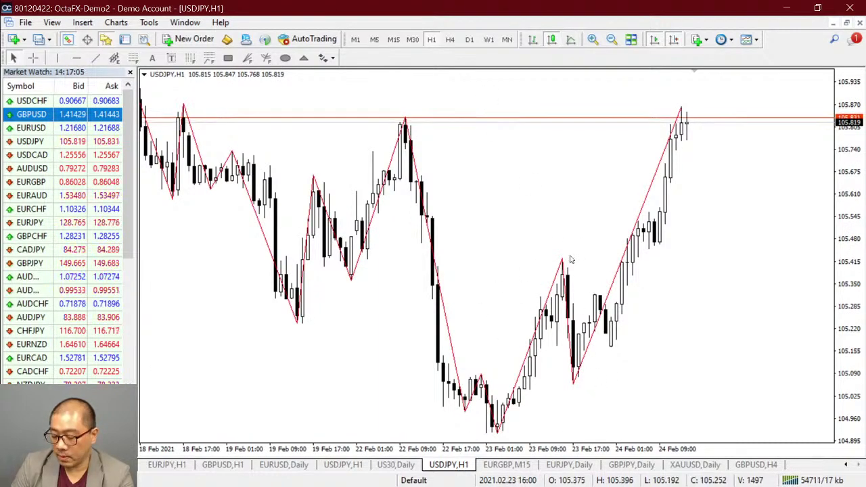
Draw a Fibonacci expansion from the 23 February 03:00 swing low to the 15:00 swing high and the swing low right after it
key(plus)
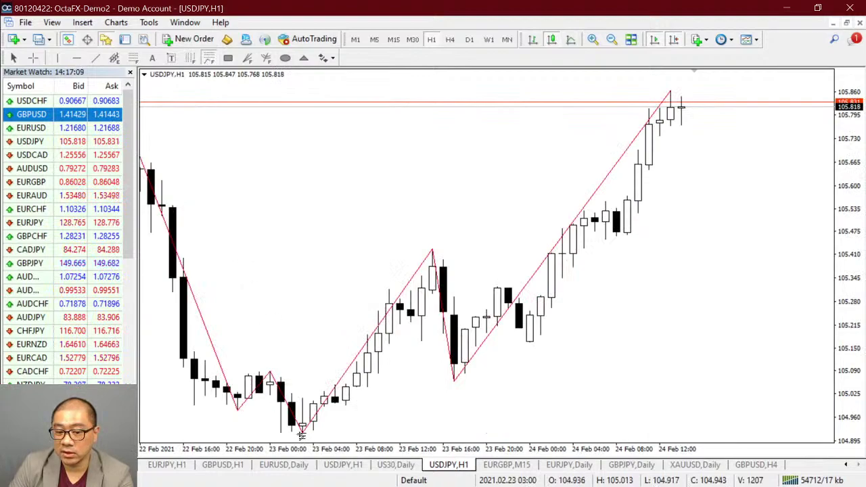
drag(302, 435, 436, 251)
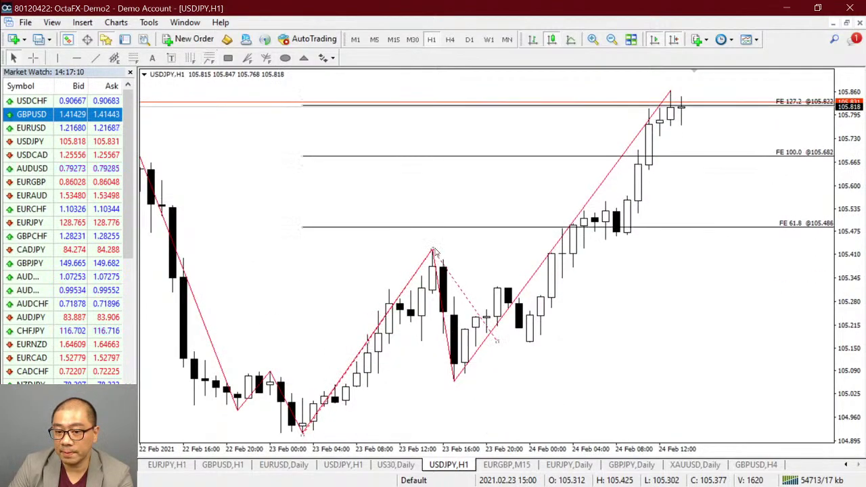
drag(497, 342, 455, 385)
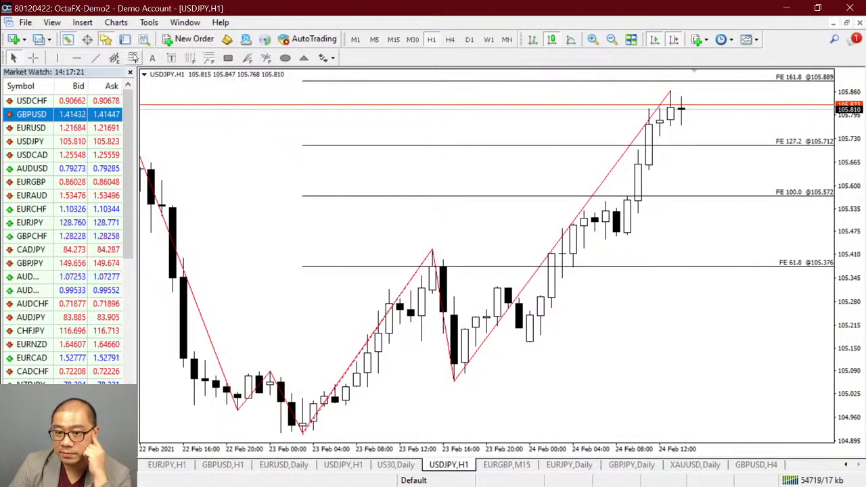
Draw a Fibonacci retracement from the 23 February 15:00 swing high to the following swing low
click(134, 59)
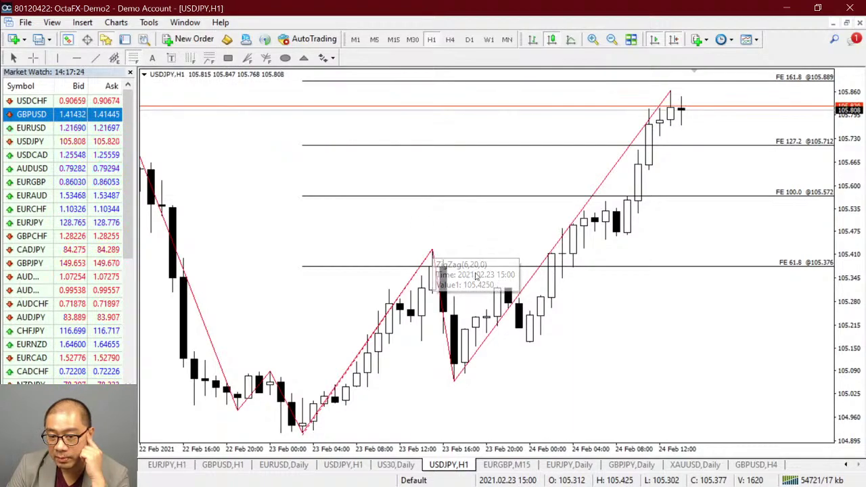
mouse_move(433, 246)
mouse_down()
mouse_move(457, 386)
mouse_move(455, 379)
mouse_up()
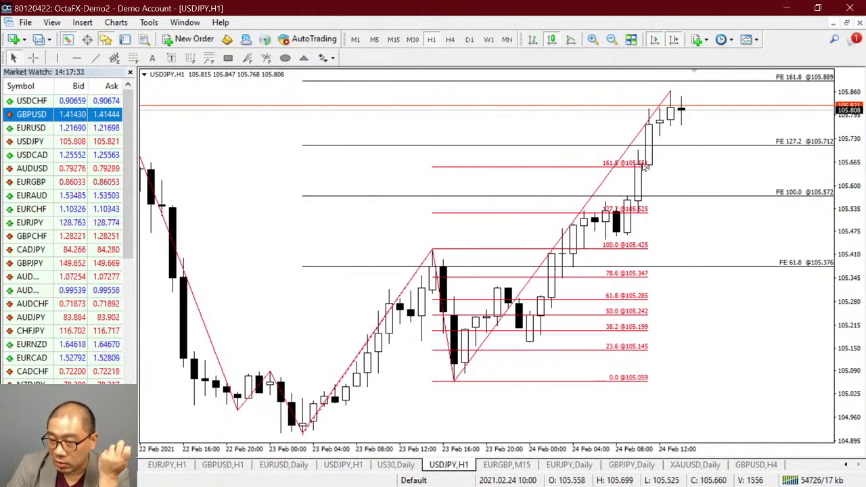
mouse_move(641, 169)
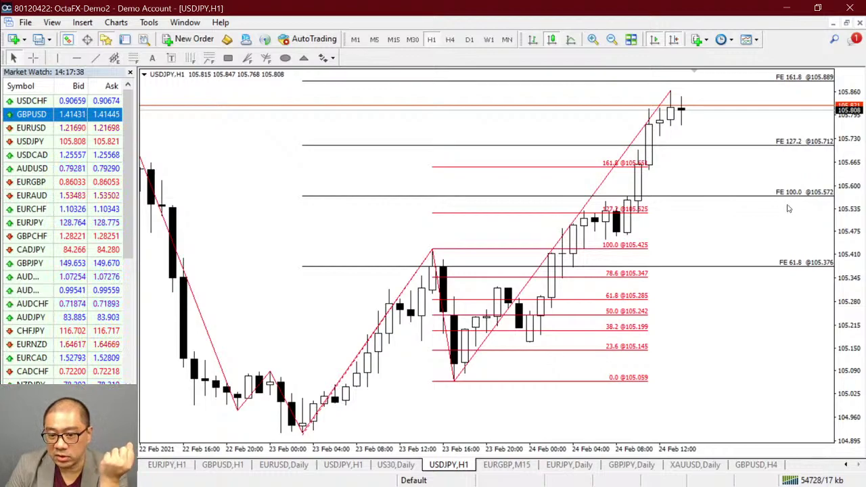
Move the retracement's end point around below the swing low, then delete the retracement
drag(455, 381, 499, 396)
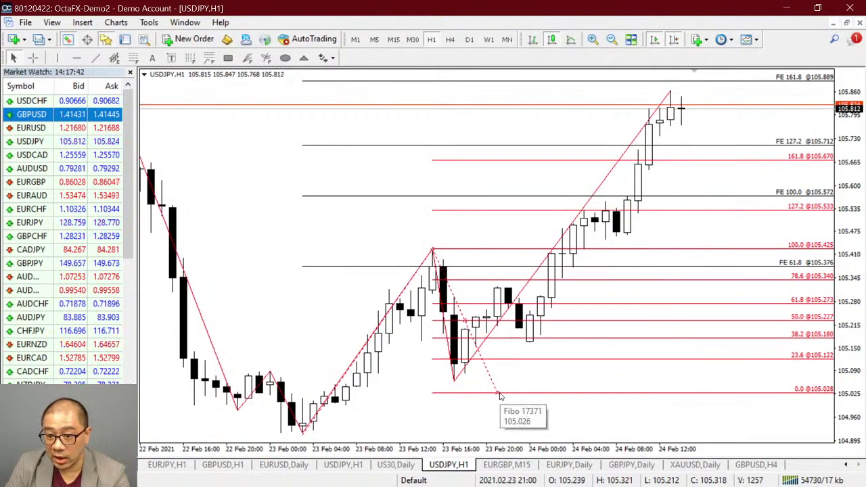
drag(500, 396, 454, 392)
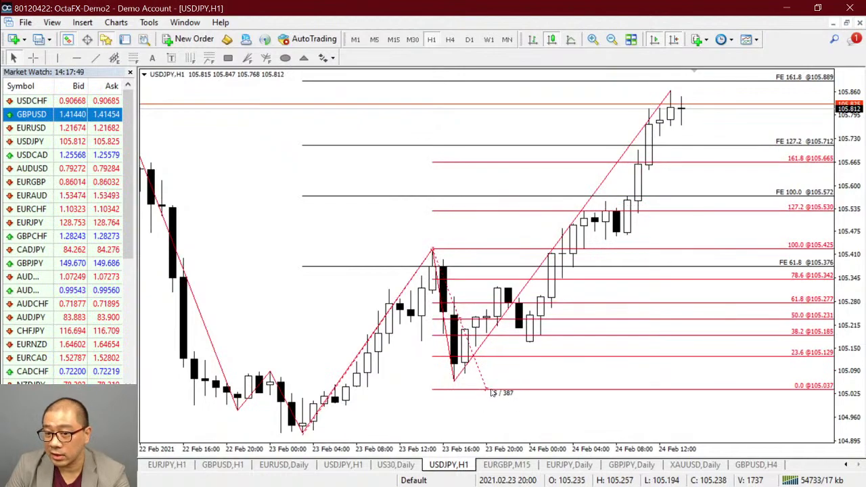
key(Delete)
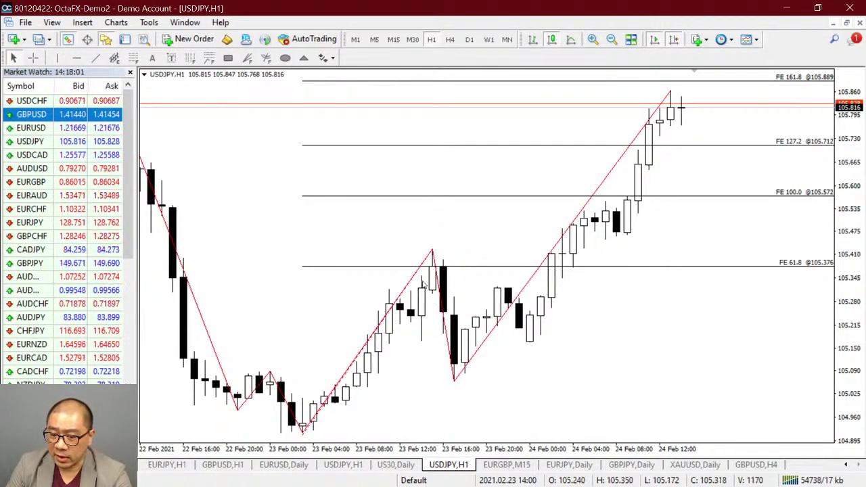
Open the EURGBP M15 chart and apply the ZigZag indicator with Depth 6, Deviation 20 and Backstep 1
click(507, 464)
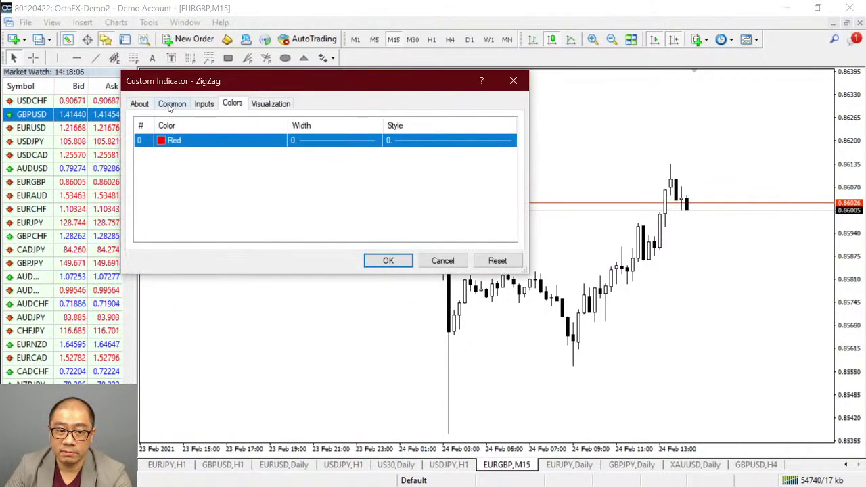
click(172, 105)
click(204, 104)
click(317, 139)
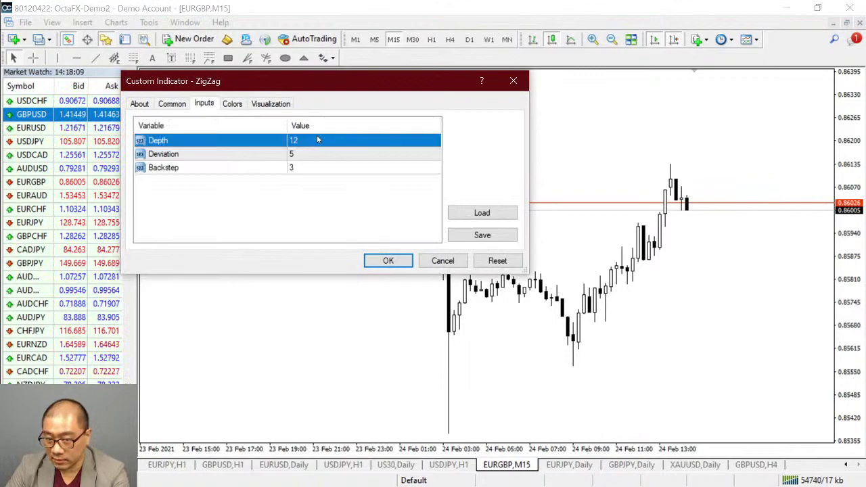
click(317, 139)
text(6)
click(307, 153)
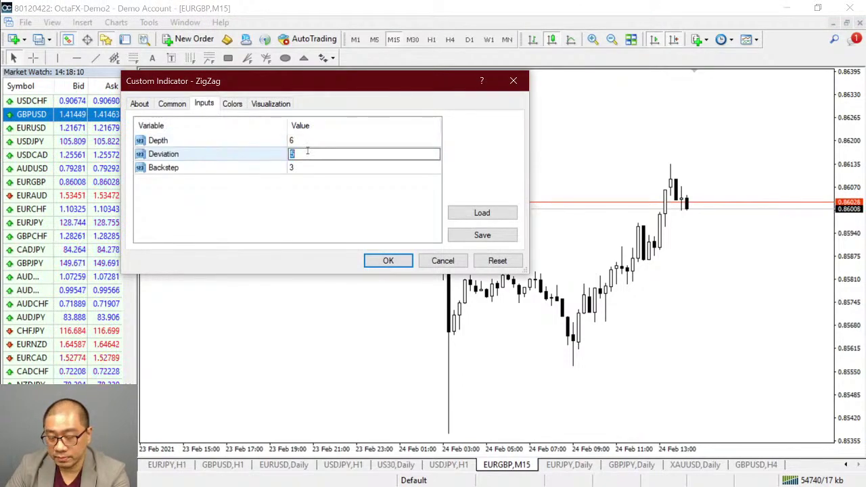
text(20)
click(304, 168)
text(1)
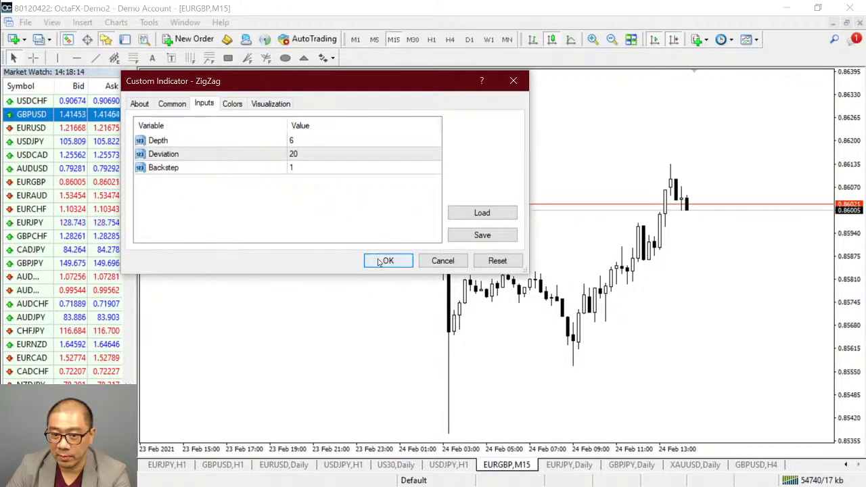
click(388, 260)
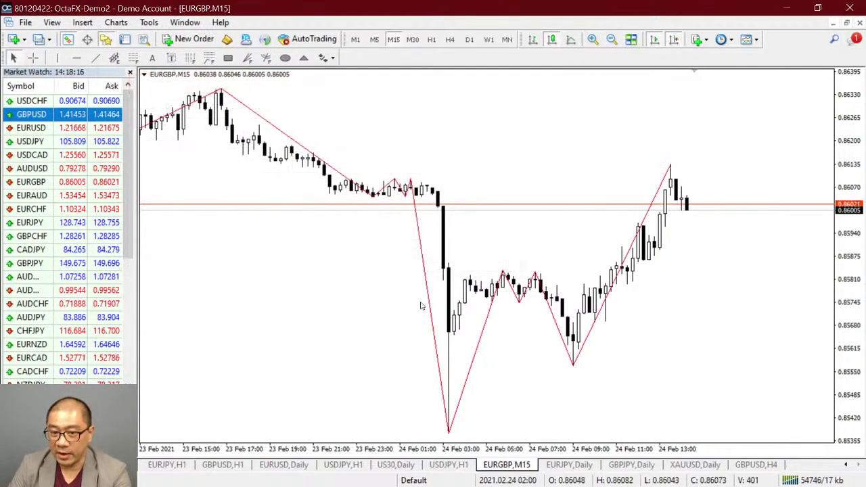
Switch EURGBP to H1 and draw a Fibonacci expansion from the 23 February 08:00 high to the 24 February swing low and latest swing high
click(432, 38)
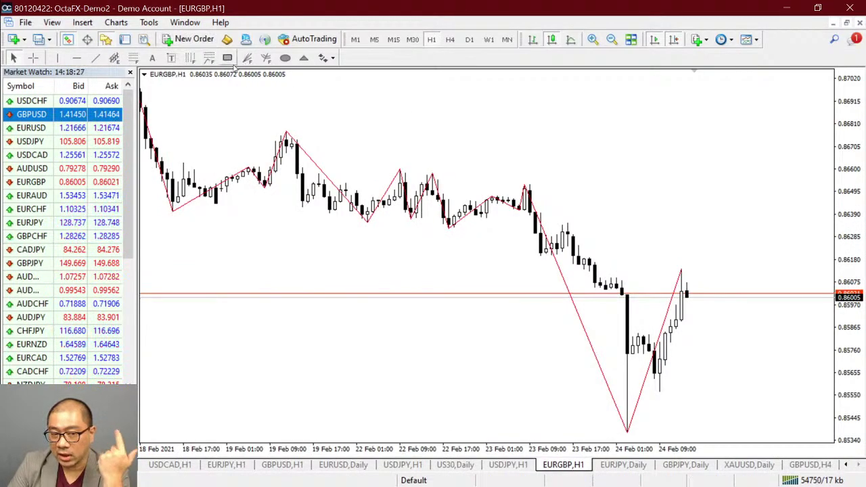
click(209, 58)
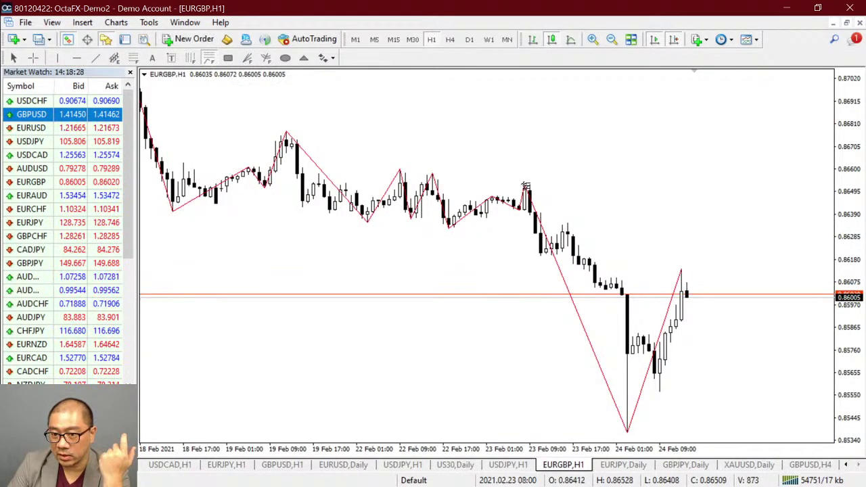
mouse_move(527, 186)
mouse_down()
mouse_move(595, 379)
mouse_move(704, 437)
mouse_move(632, 435)
mouse_move(648, 433)
mouse_move(693, 272)
mouse_up()
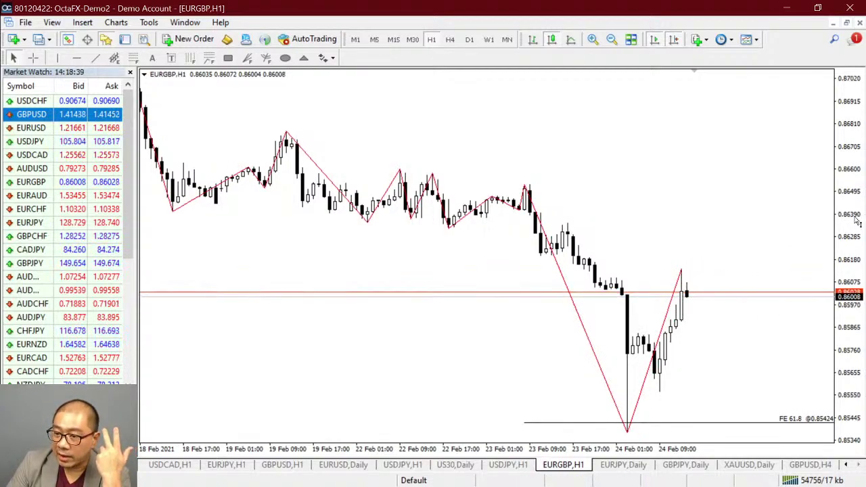
drag(857, 223, 855, 256)
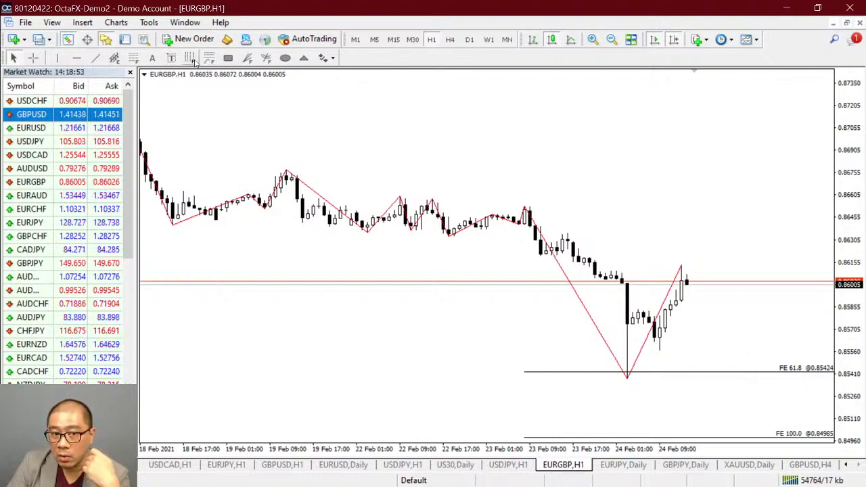
Draw a Fibonacci retracement from the 24 February swing low to the latest swing high and highlight its 23.6 level with a small rectangle
click(134, 59)
drag(628, 378, 685, 279)
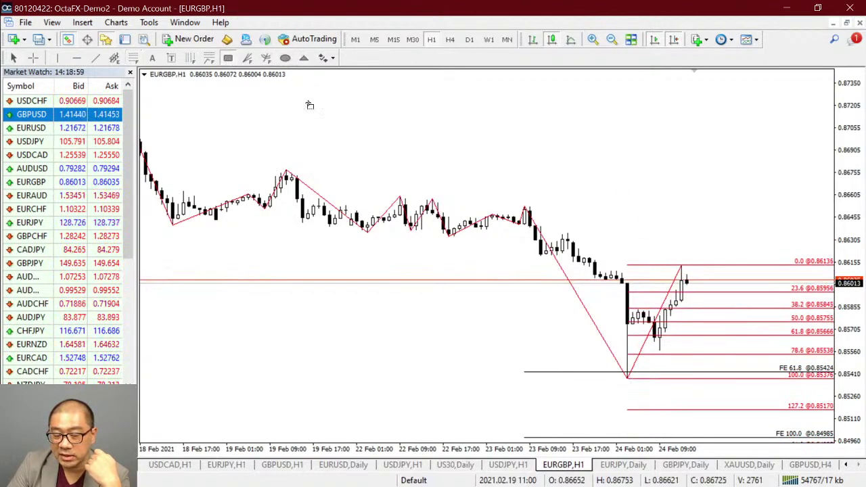
drag(692, 287, 730, 300)
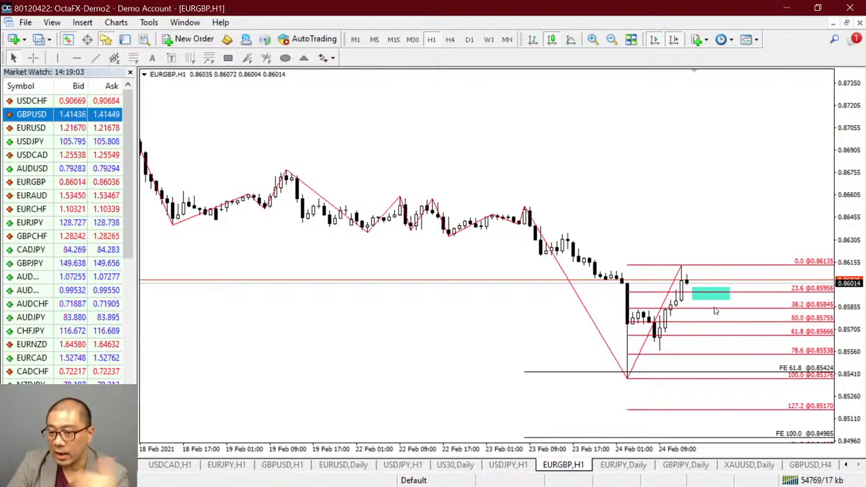
Delete the rectangle, the retracement and the expansion from the EURGBP chart, and restore its price scale
key(Delete)
double_click(680, 274)
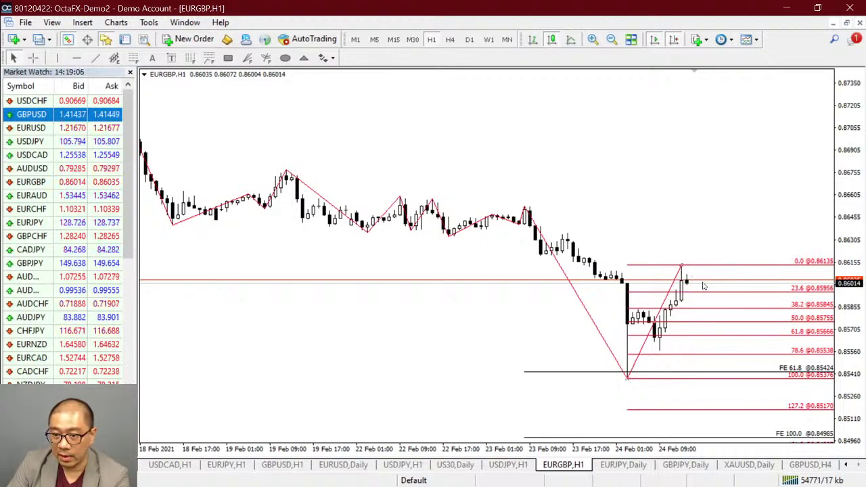
key(Delete)
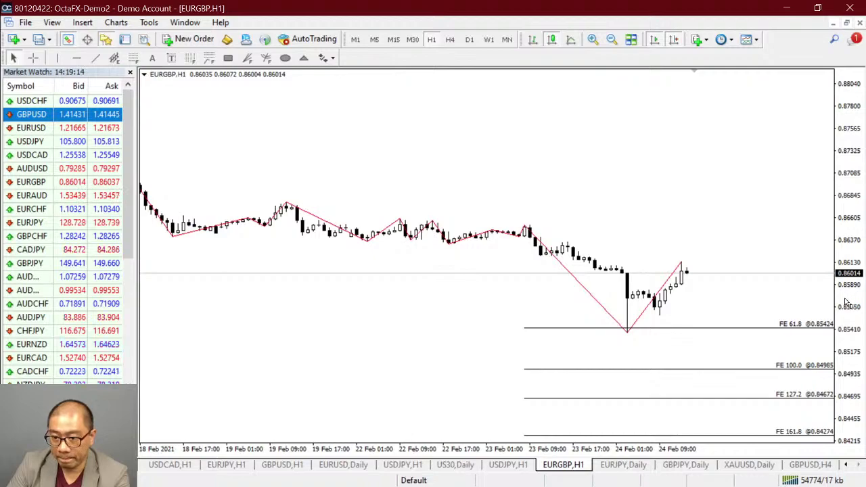
drag(855, 294, 752, 282)
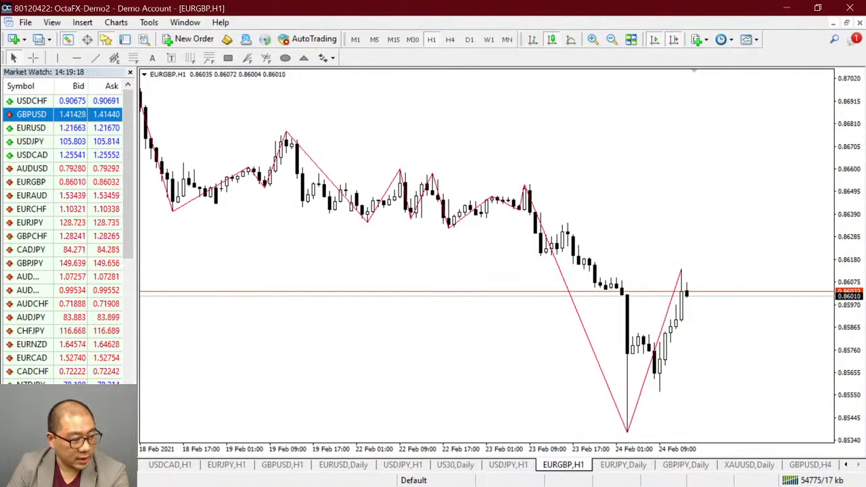
key(alt+Tab)
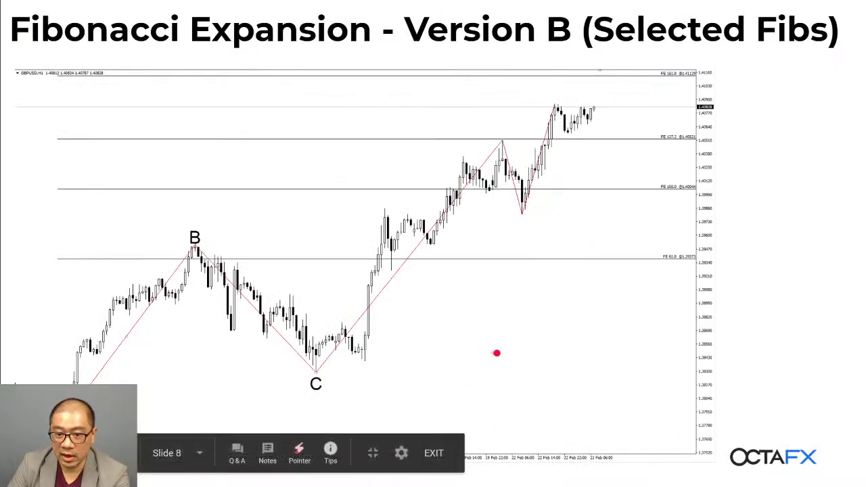
key(Right)
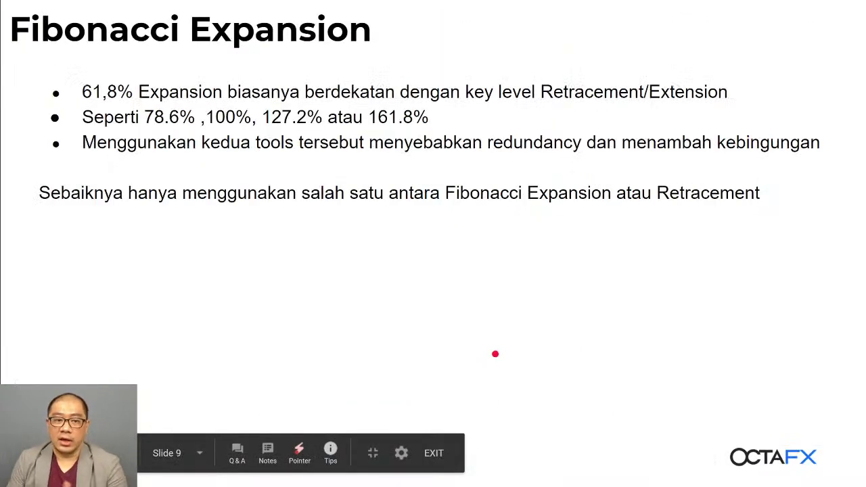
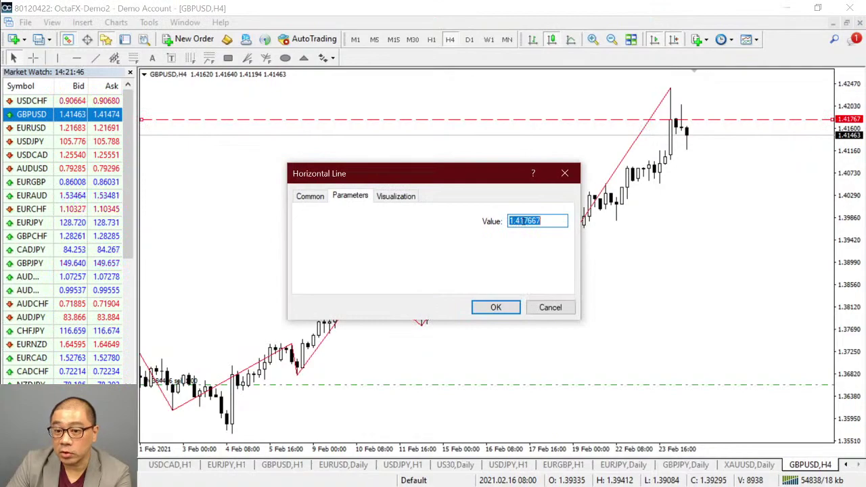
Set the value of the red dashed horizontal line on the GBPUSD H4 chart to 1.4180
text(0)
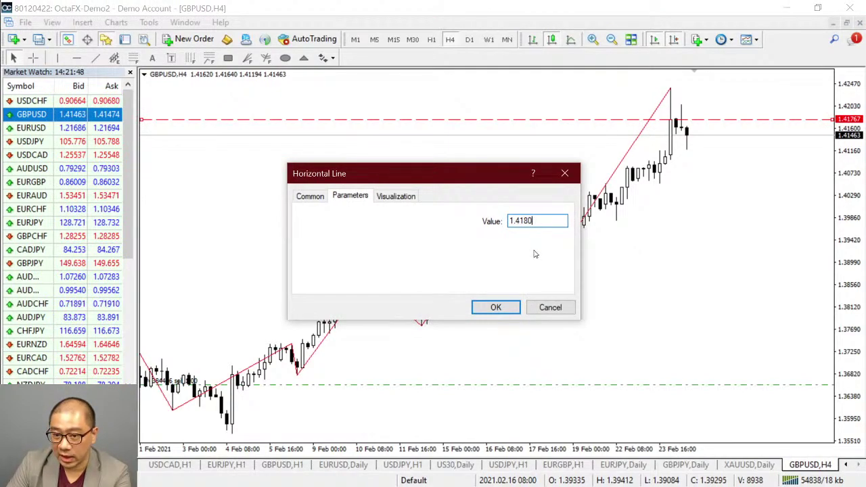
click(497, 306)
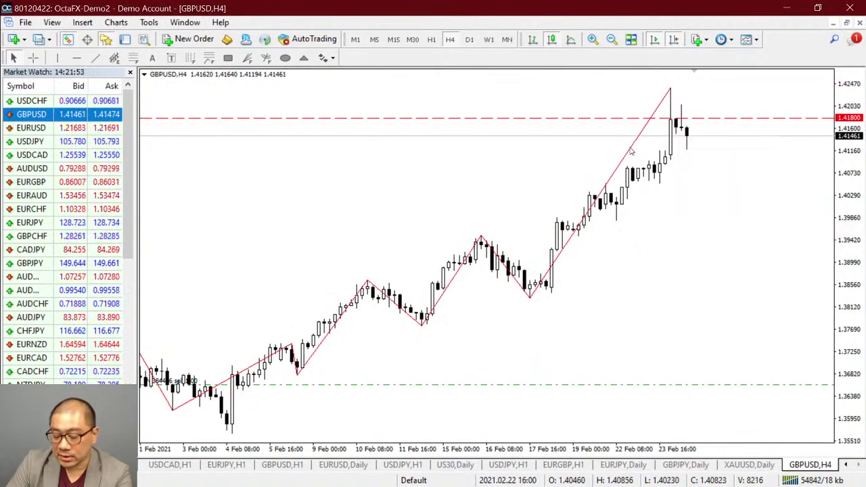
Switch GBPUSD to H1 and highlight the 24 February 06:00 to 11:00 price action around the 1.41800 line with a rectangle
key(plus)
key(plus)
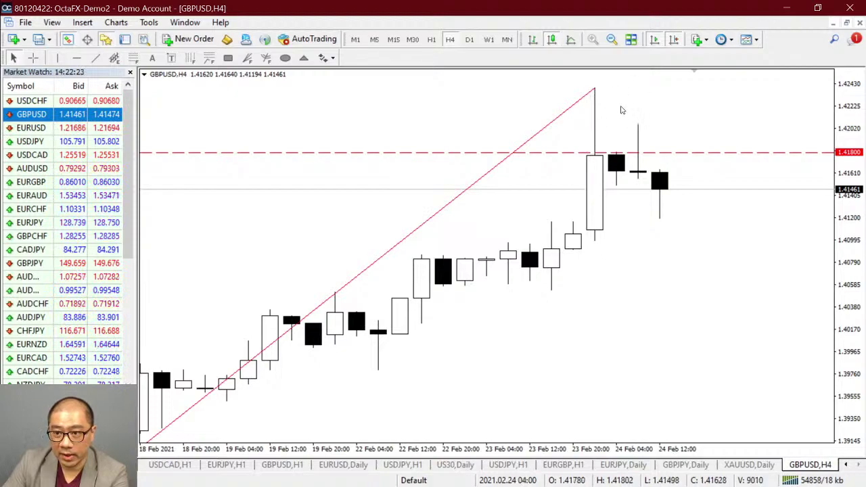
click(431, 39)
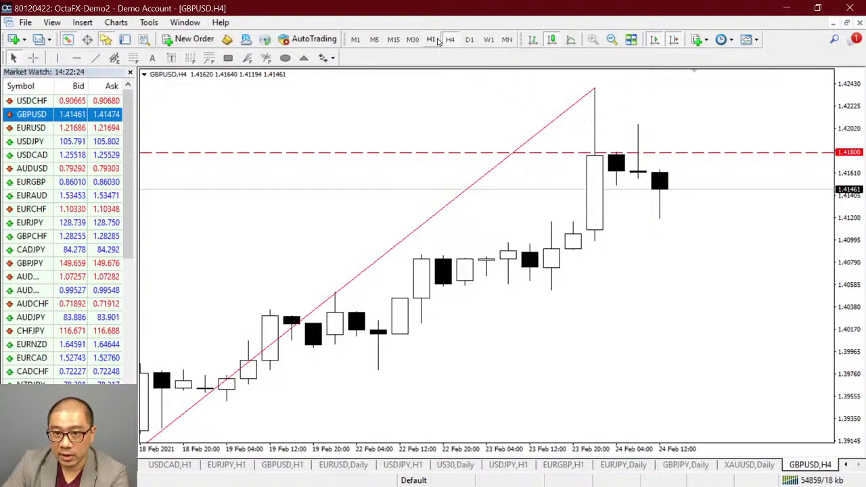
click(227, 58)
drag(486, 164, 596, 208)
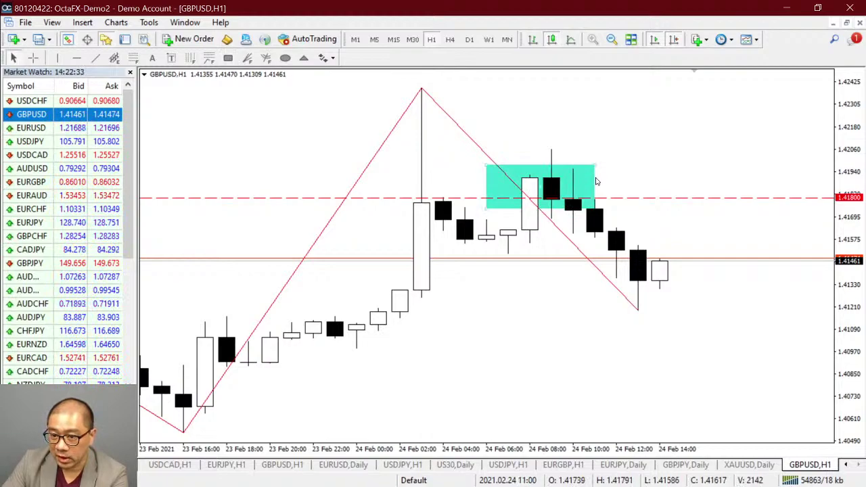
Replace the rectangle with a smaller one just above the 1.41800 line at the 24 February 08:00 candle
key(BackSpace)
click(227, 58)
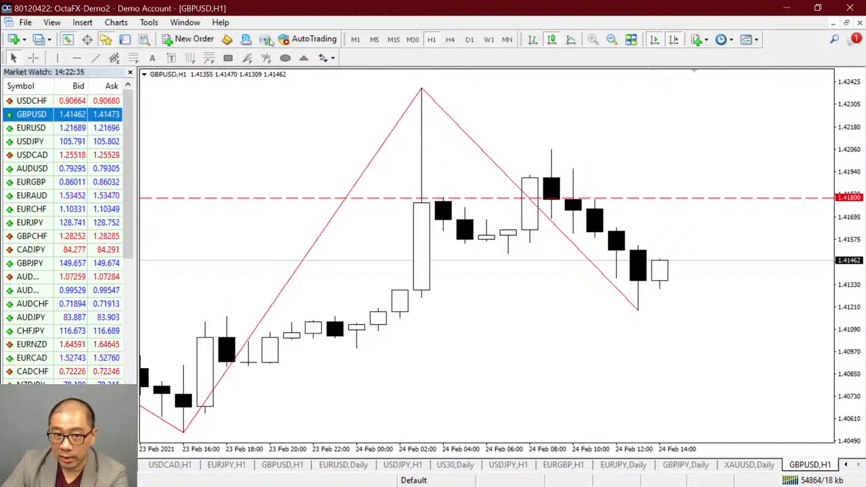
drag(507, 157, 551, 191)
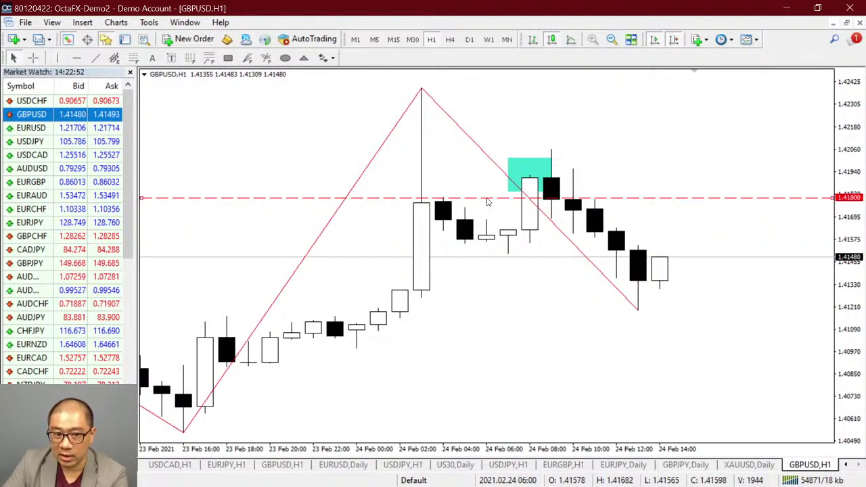
Delete the 1.41800 line and draw a Fibonacci expansion from the 23 February 16:00 low via the 24 February 03:00 high to the 13:00 low
key(Delete)
key(minus)
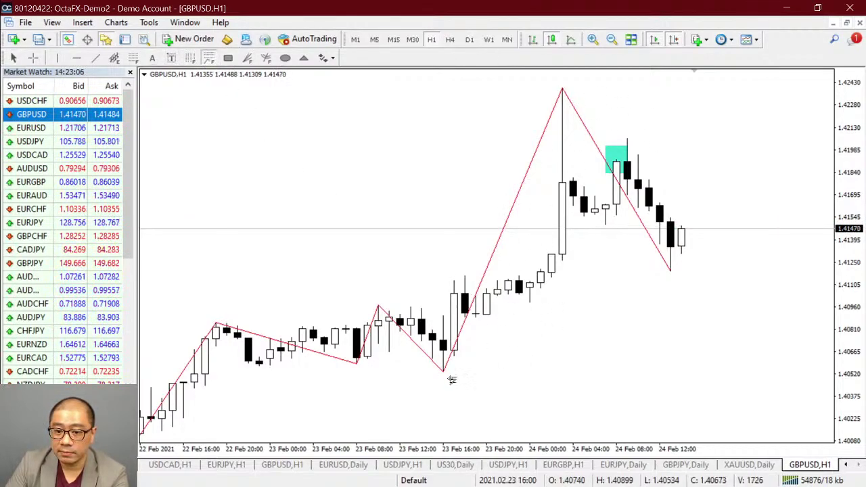
drag(444, 377, 564, 86)
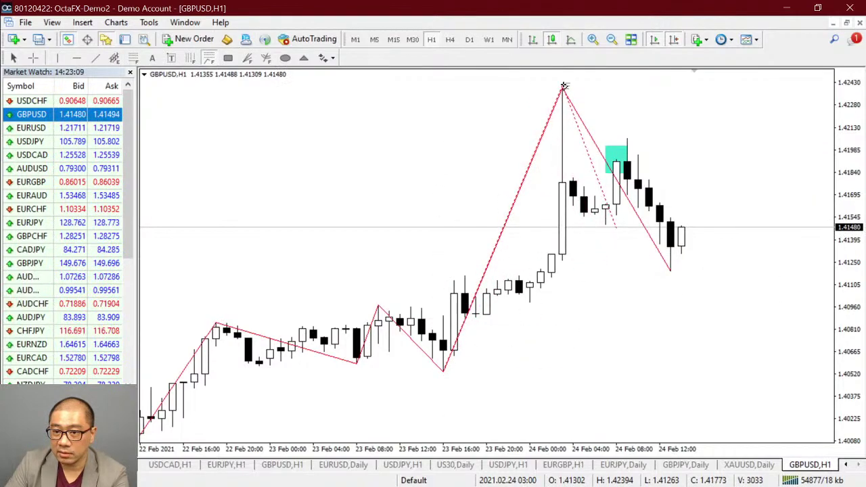
click(674, 274)
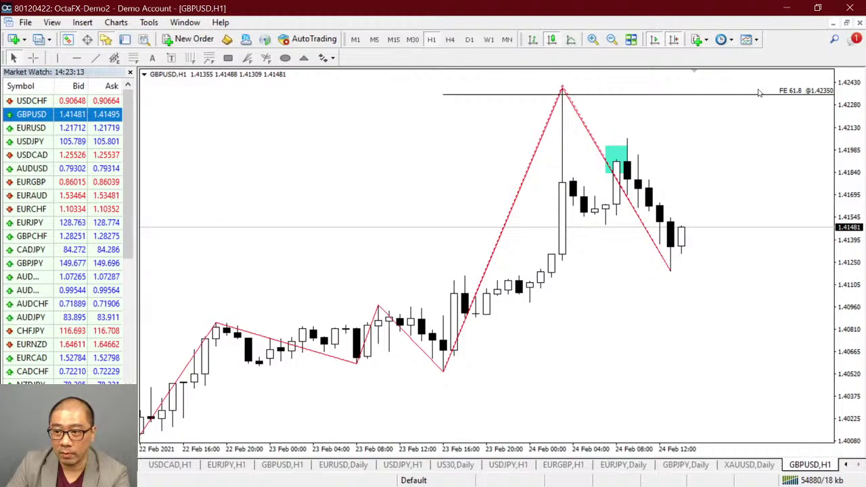
drag(854, 186, 848, 248)
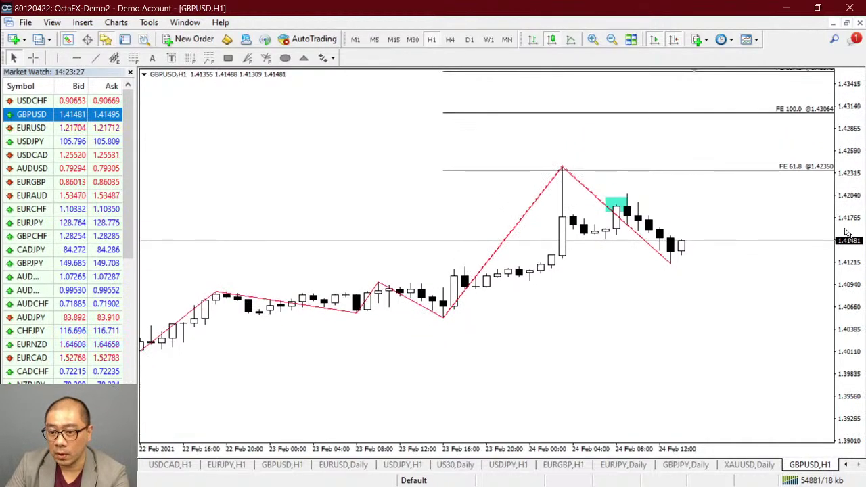
Draw a Fibonacci retracement from the 24 February 03:00 swing high to the 24 February 13:00 swing low
click(133, 58)
drag(564, 168, 677, 267)
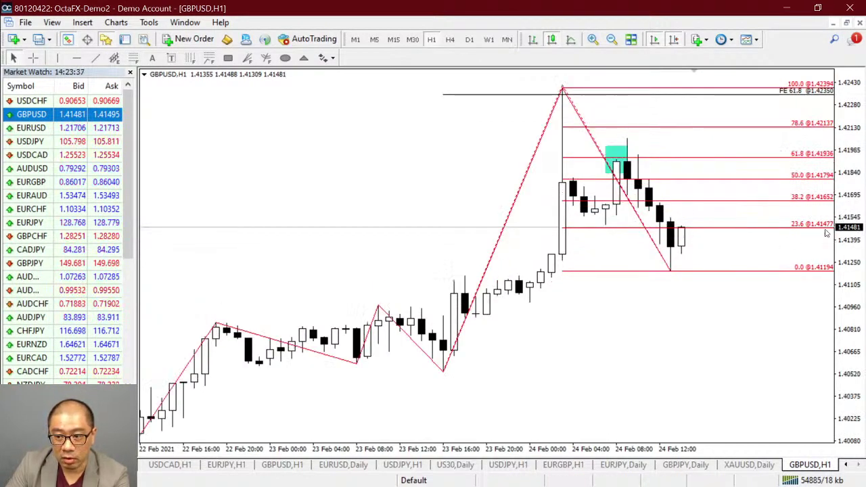
click(228, 57)
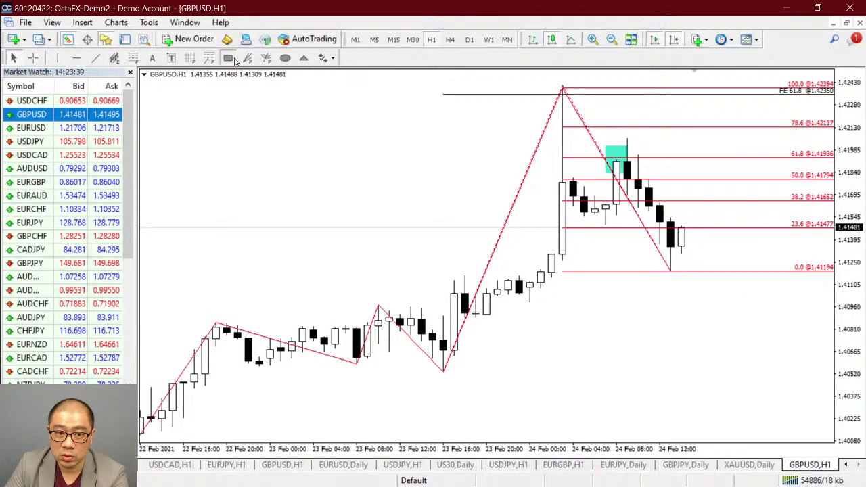
key(Escape)
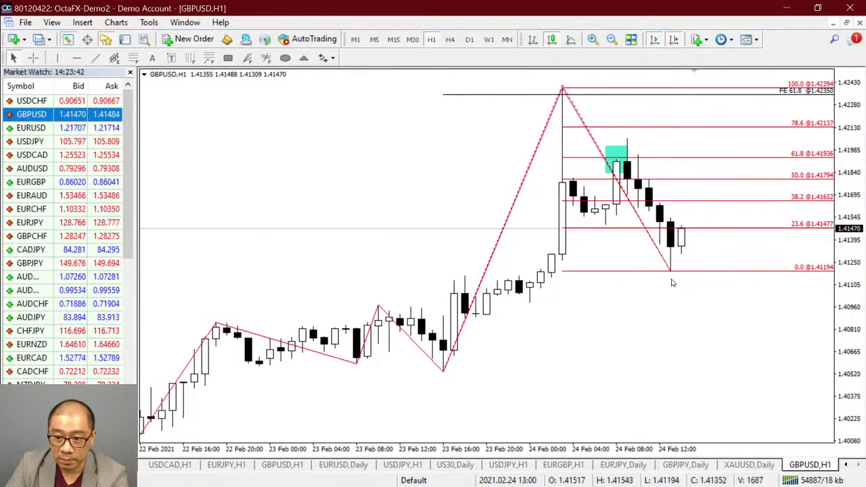
Delete the Fibonacci retracement and the Fibonacci expansion from the GBPUSD H1 chart
drag(671, 274, 702, 316)
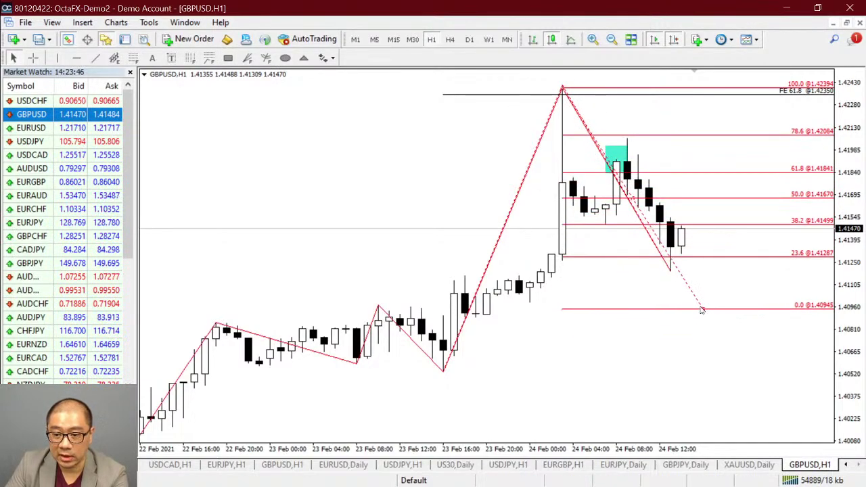
key(Delete)
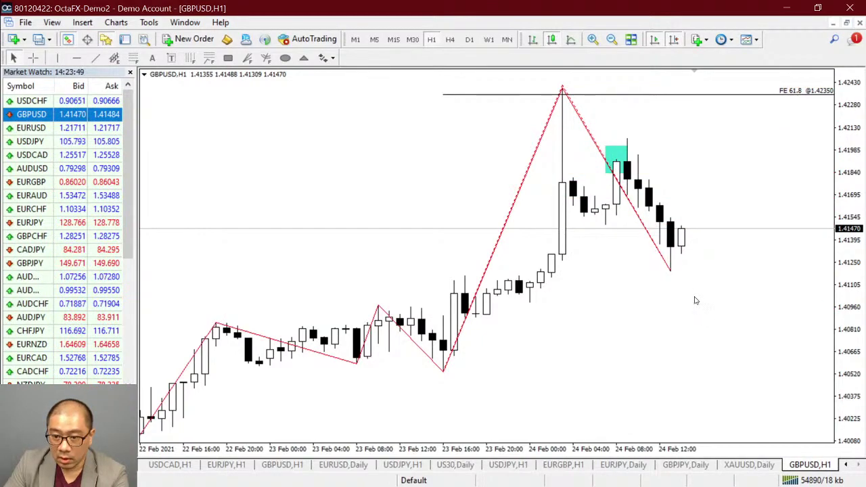
double_click(670, 273)
drag(670, 273, 602, 291)
key(Delete)
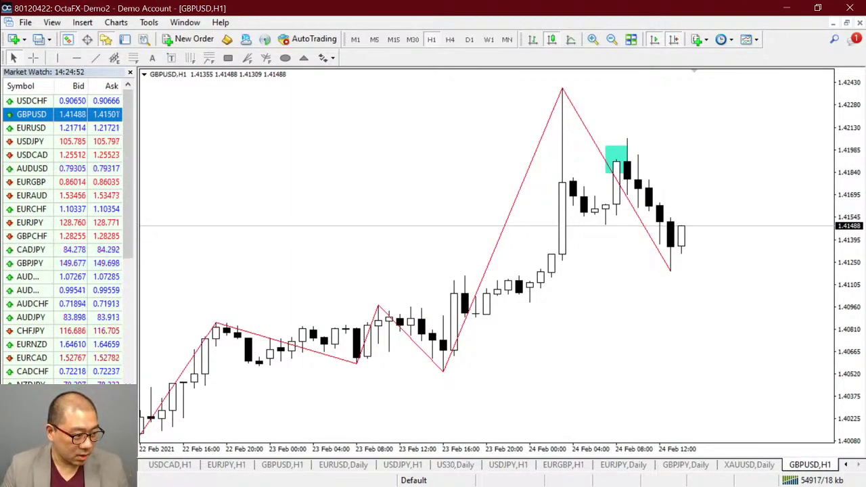
key(alt+Tab)
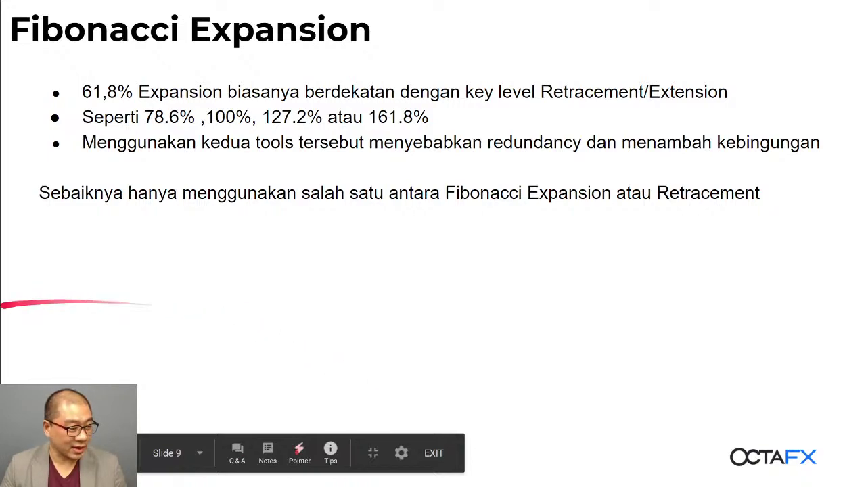
key(alt+Tab)
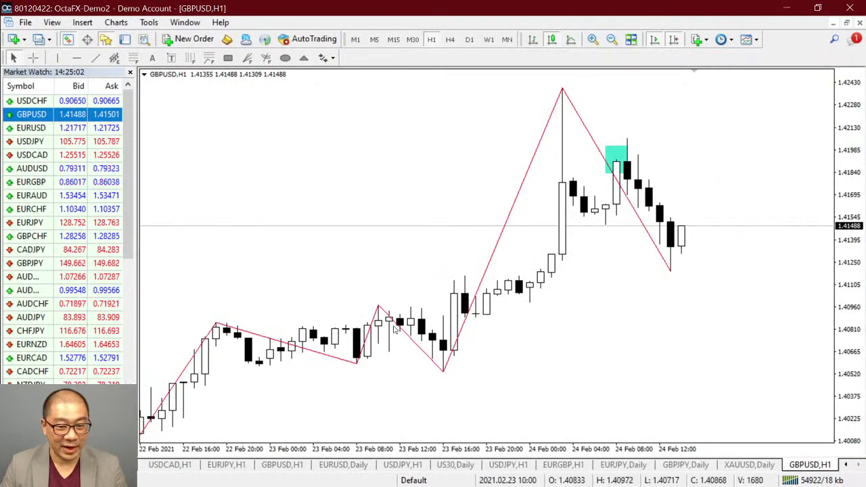
Remove the existing ZigZag indicator from the GBPUSD H1 chart
right_click(326, 194)
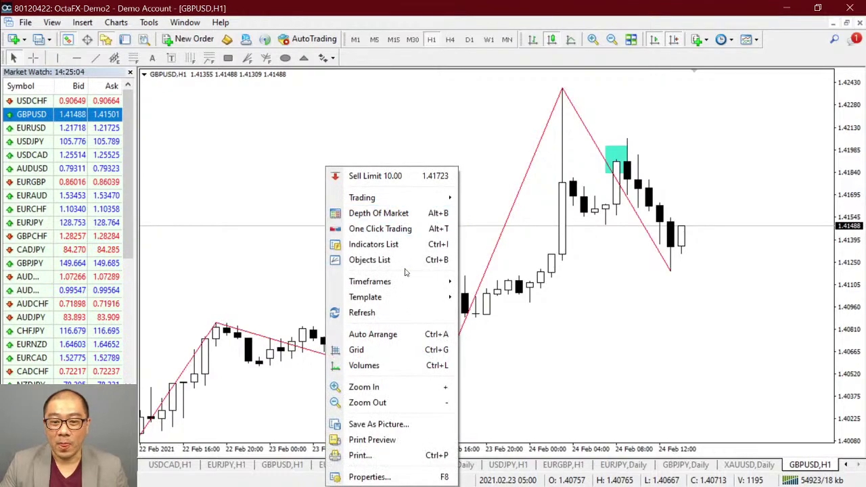
click(402, 246)
click(67, 77)
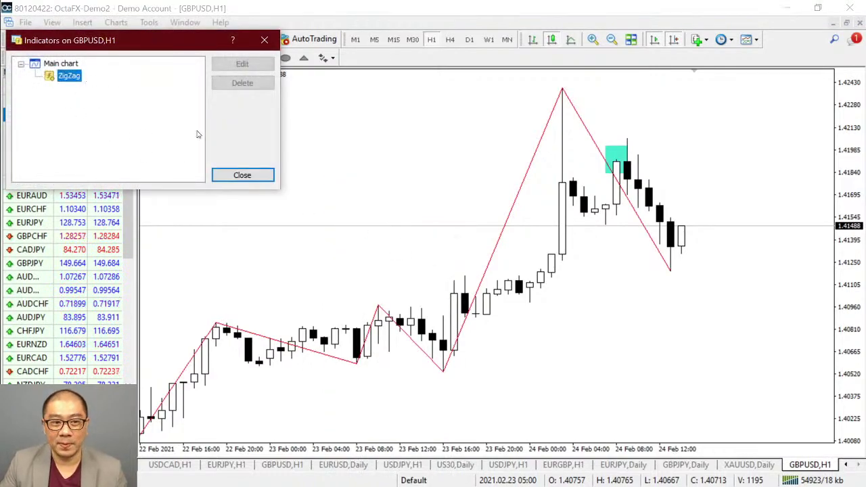
click(242, 82)
click(243, 177)
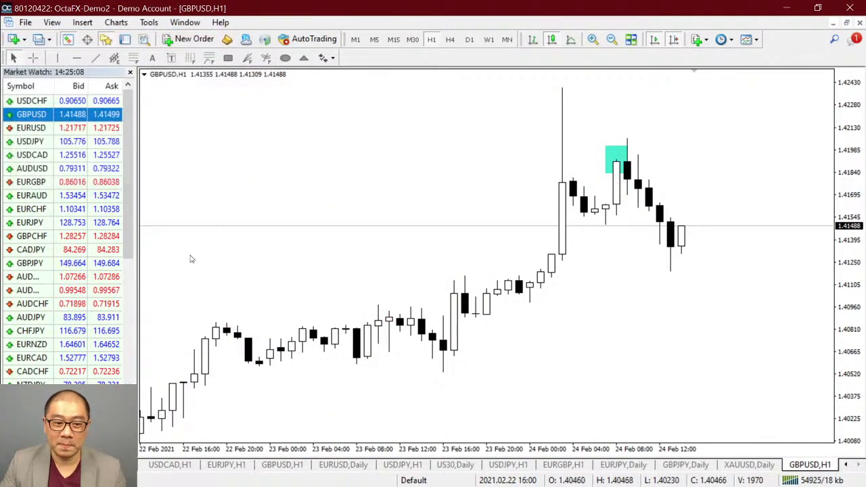
Add the ZigZag indicator to the GBPUSD H1 chart with Depth 6, Deviation 20 and Backstep 1
key(ctrl+n)
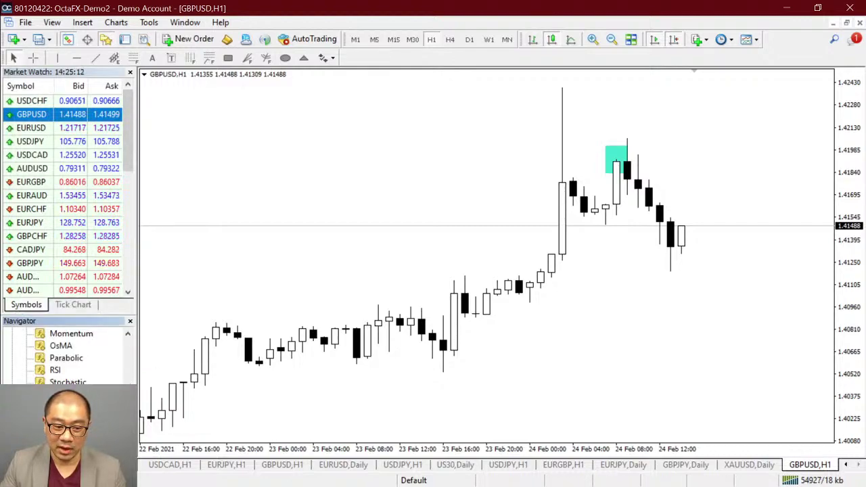
scroll(68, 356, up, 1)
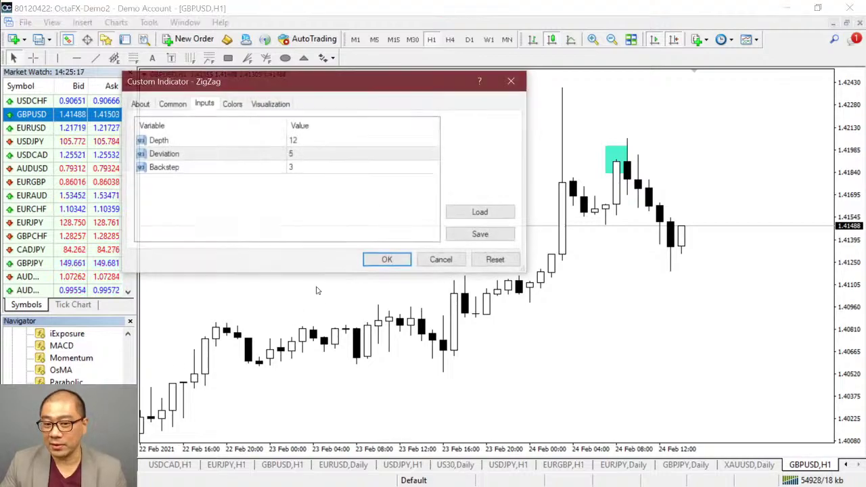
double_click(312, 140)
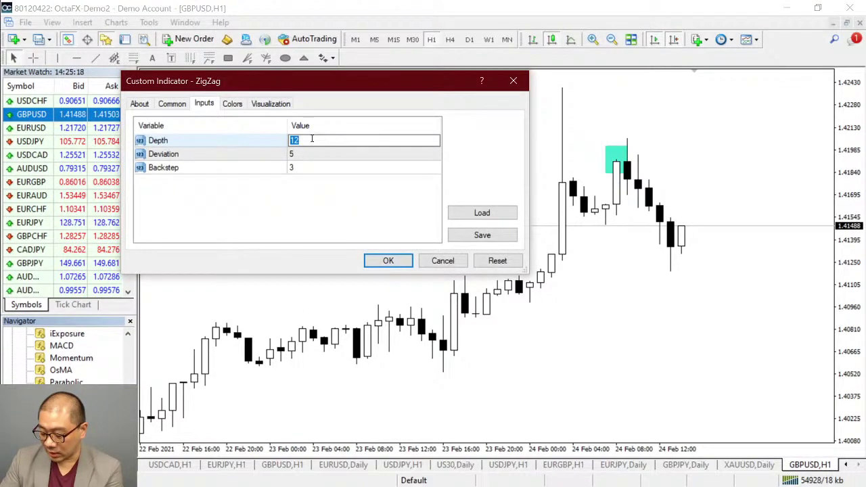
text(6)
double_click(303, 153)
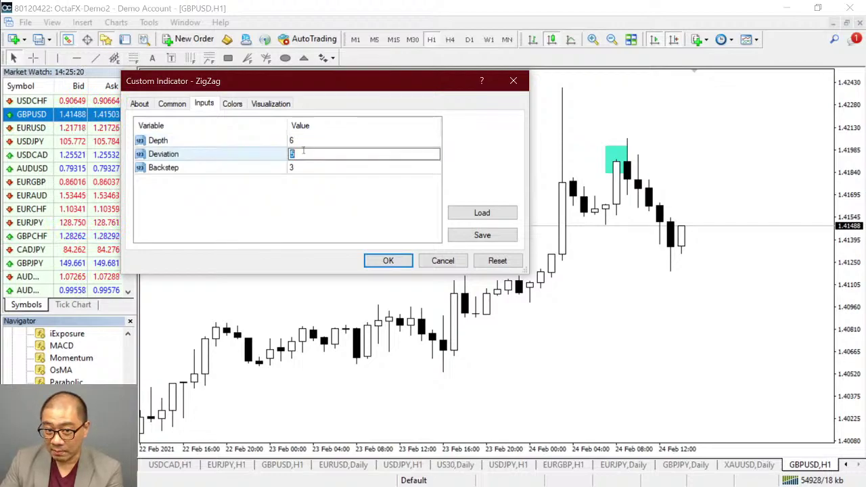
double_click(319, 167)
text(1)
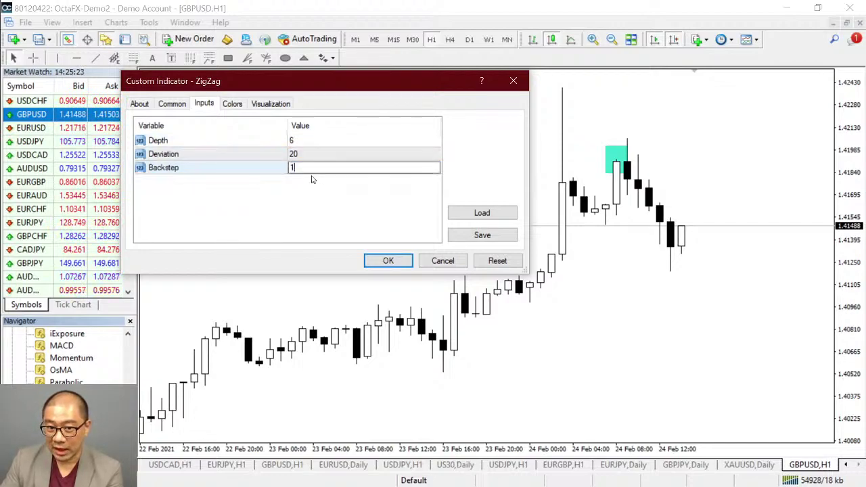
key(Return)
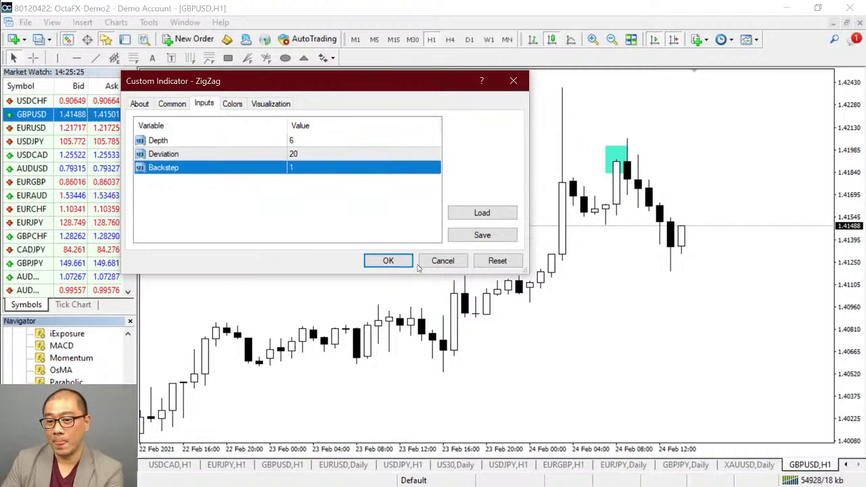
click(396, 262)
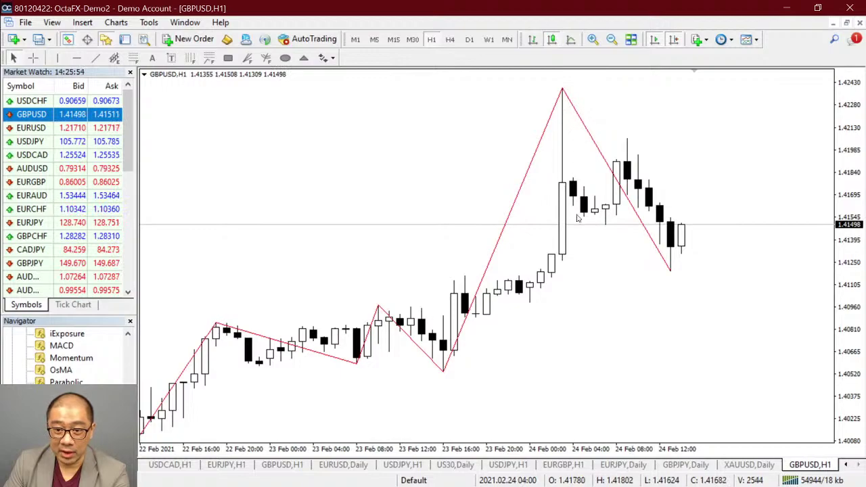
Highlight the long upper wick of the 24 February 03:00 candle with a rectangle and add a horizontal line at 1.42000
click(228, 57)
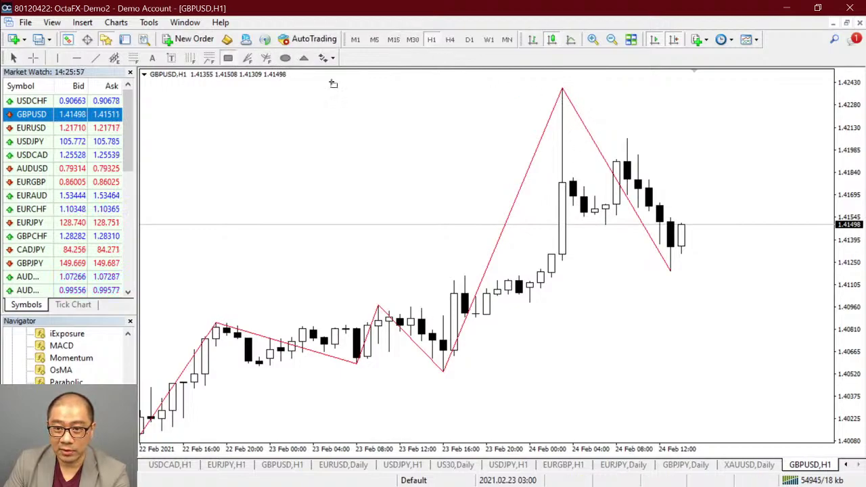
drag(541, 82, 584, 185)
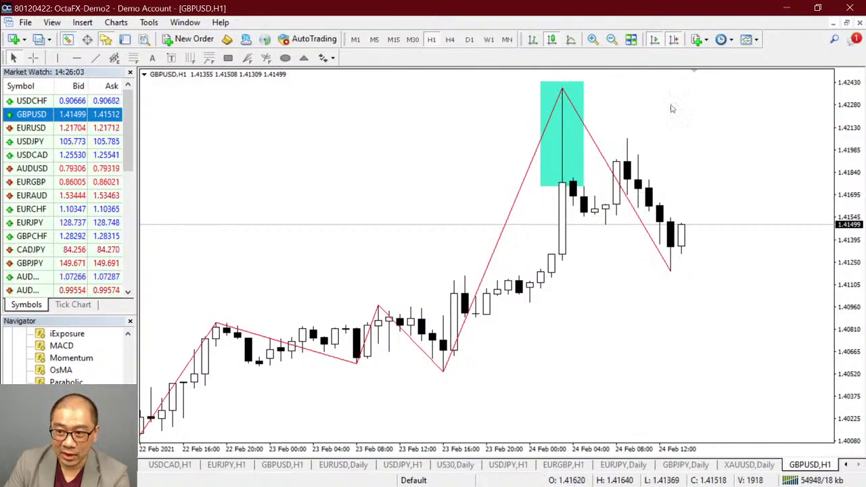
click(76, 58)
click(342, 140)
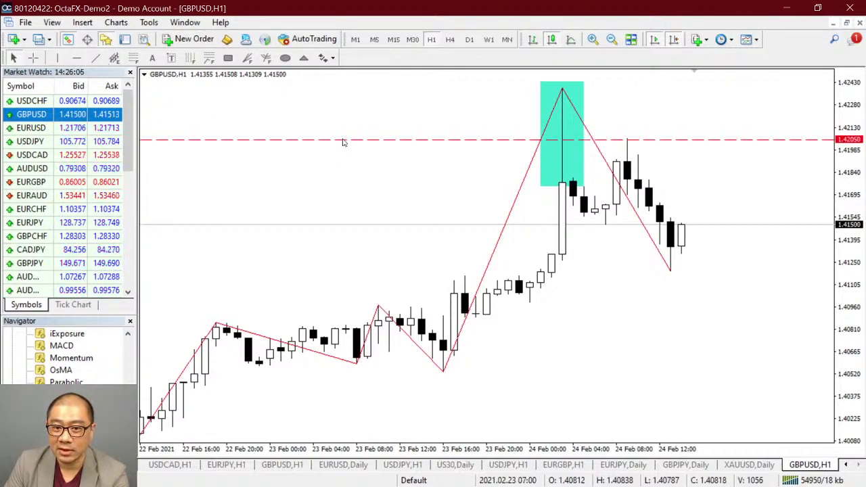
right_click(343, 142)
click(379, 148)
drag(519, 224, 549, 220)
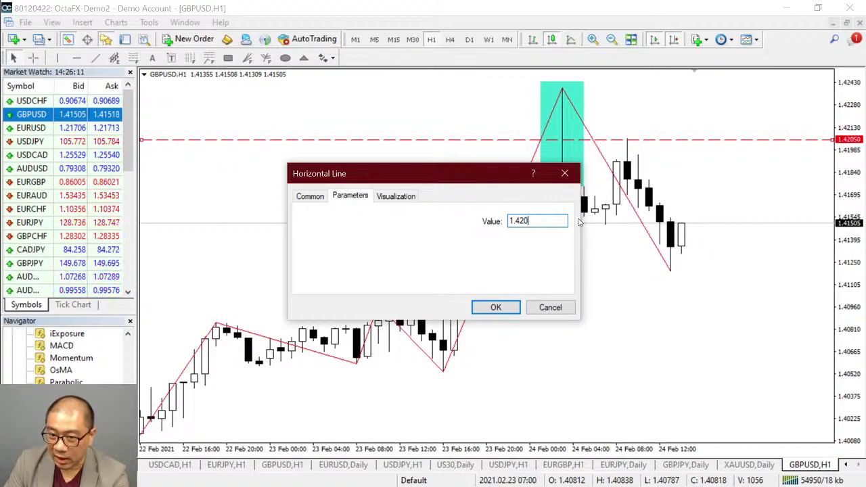
text(00)
key(Return)
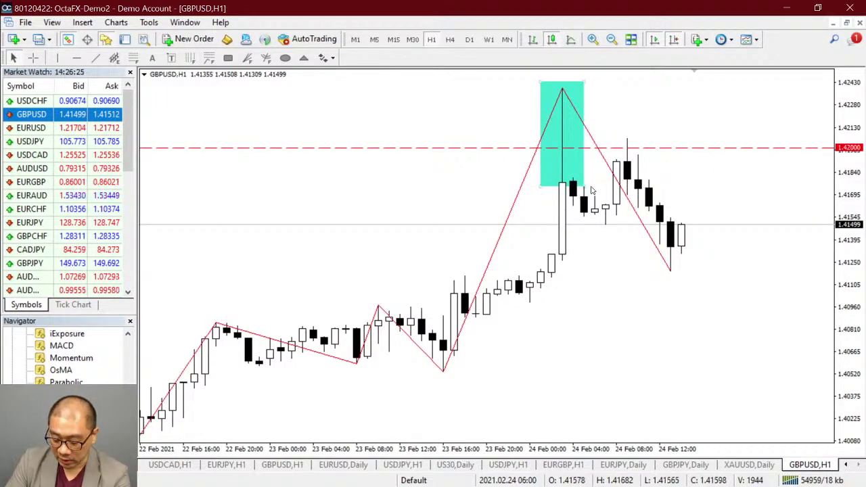
Delete the rectangle around the long wick and remove the ZigZag indicator from the GBPUSD H1 chart
key(BackSpace)
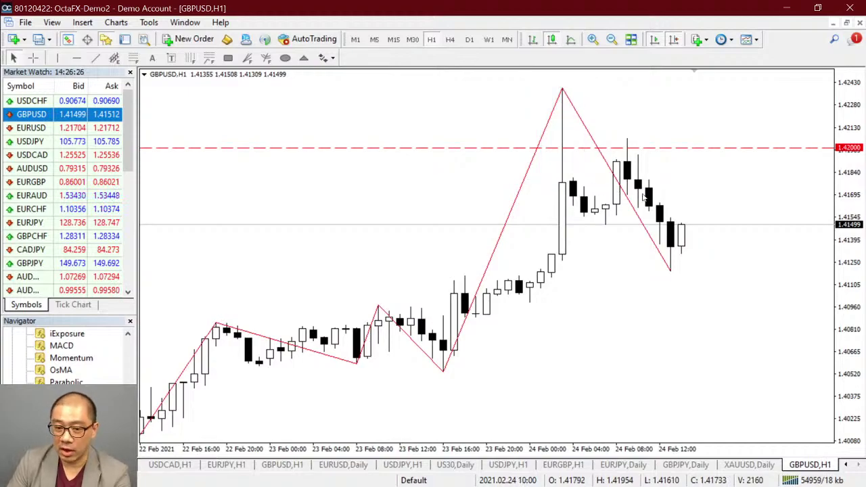
right_click(292, 153)
scroll(253, 199, up, 1)
right_click(311, 167)
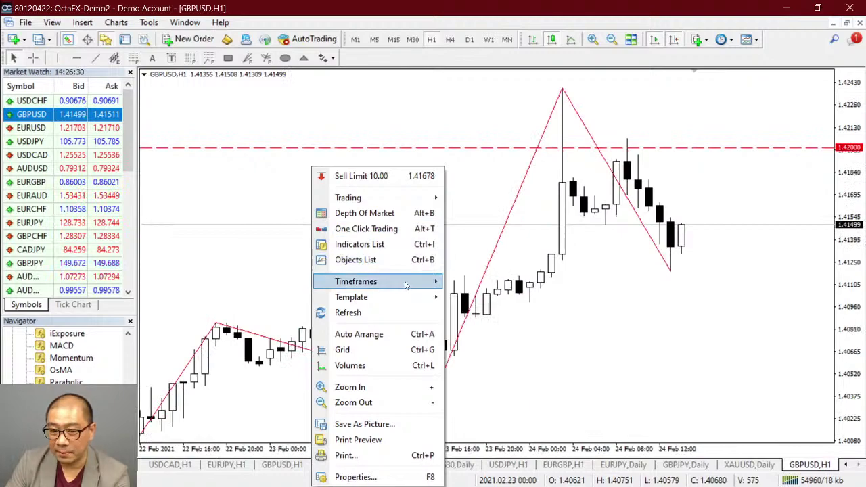
click(411, 245)
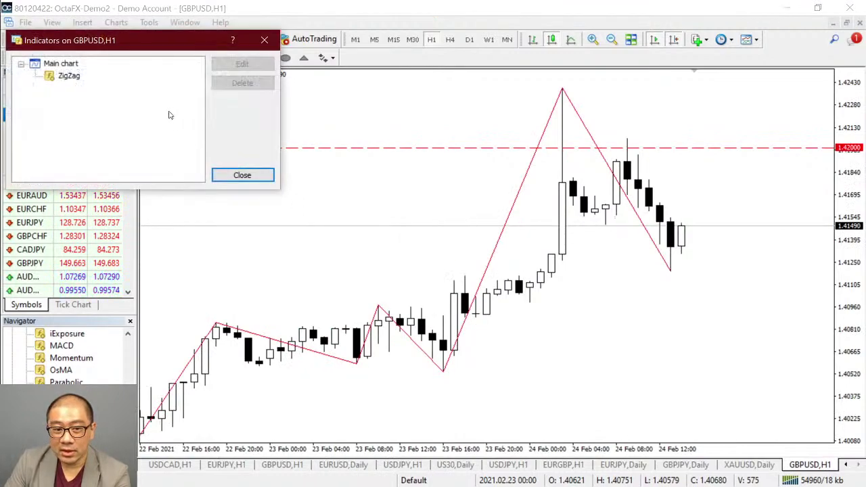
click(252, 83)
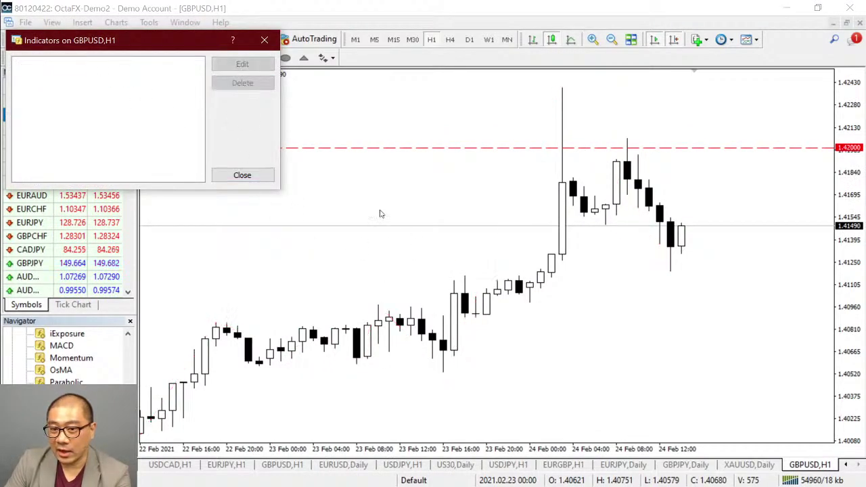
click(243, 175)
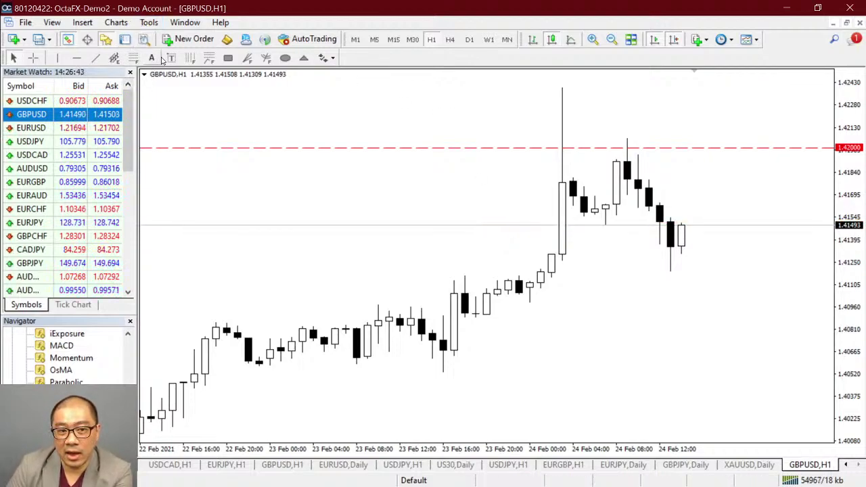
Place a text label "A" just below the 23 February 16:00 swing low
click(438, 395)
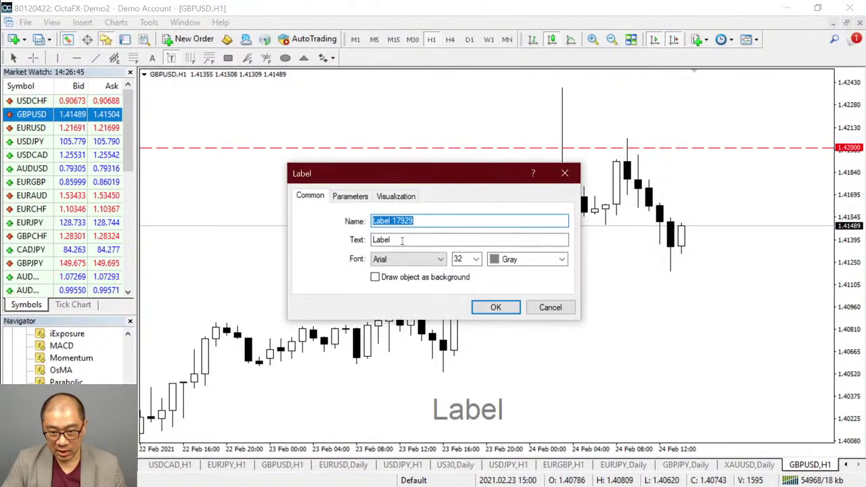
key(Tab)
text(A)
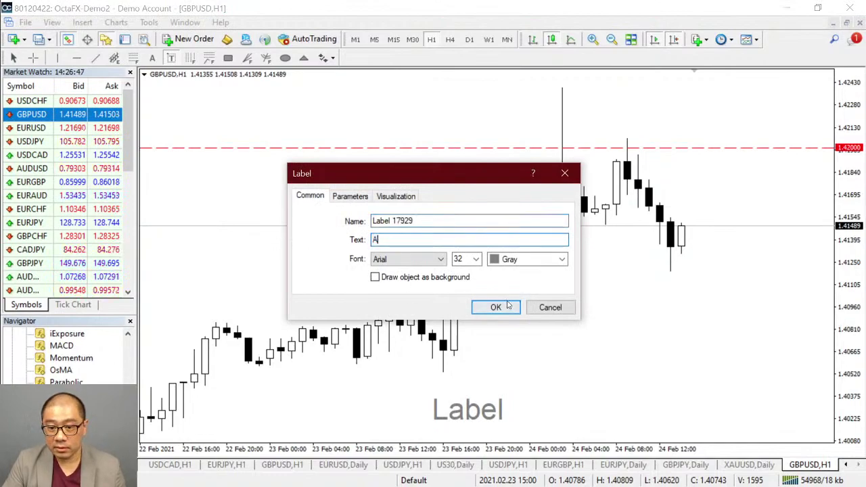
click(496, 307)
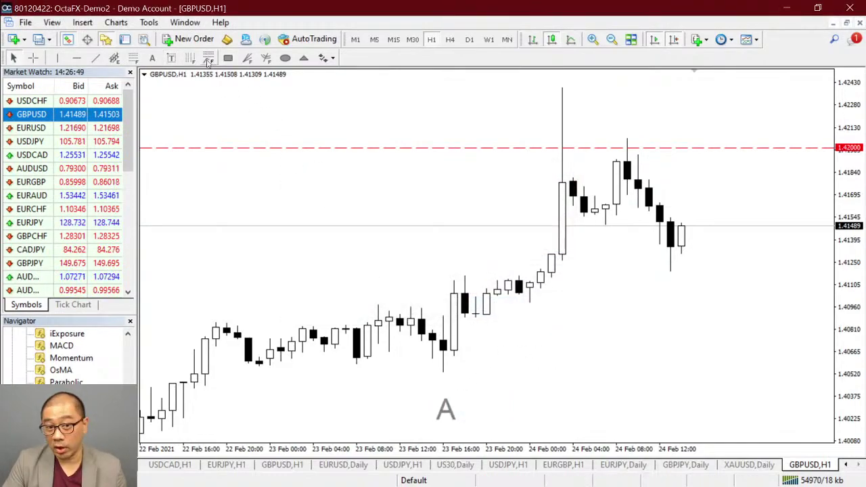
Place a text label "B" beside the 24 February 03:00 swing high on the GBPUSD H1 chart
click(169, 58)
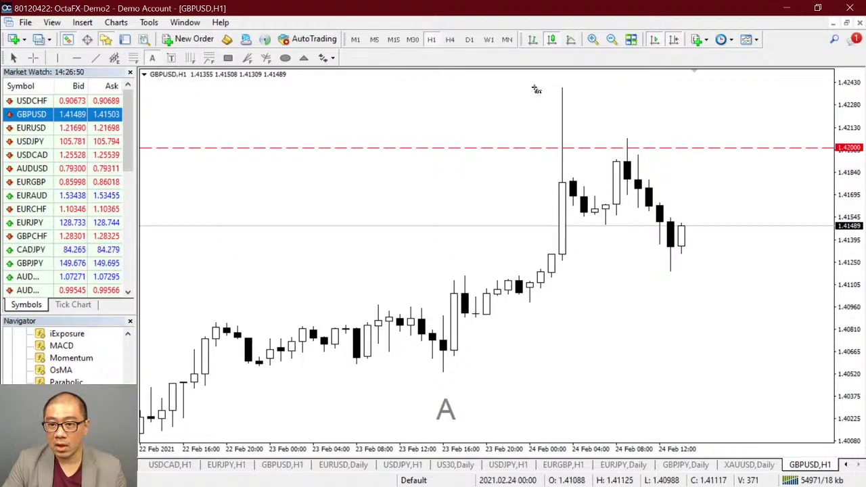
click(563, 142)
double_click(453, 241)
text(B)
click(495, 306)
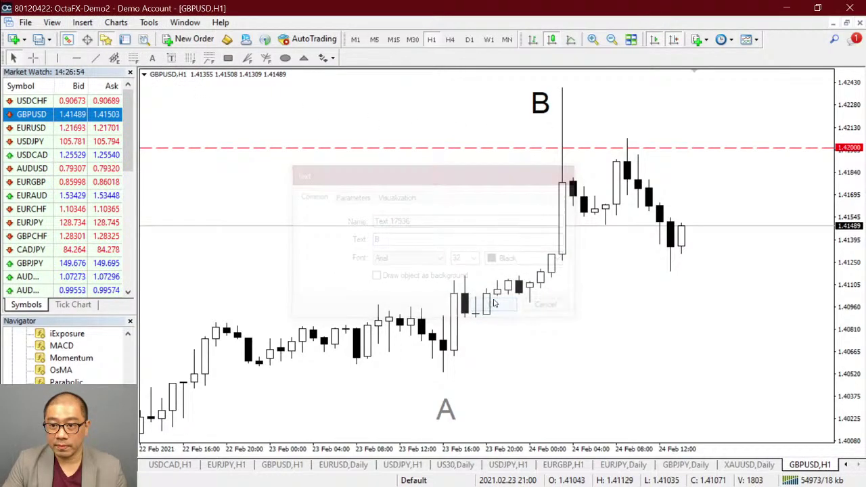
Place a text label "C" just below the 24 February 13:00 swing low
click(152, 57)
click(679, 323)
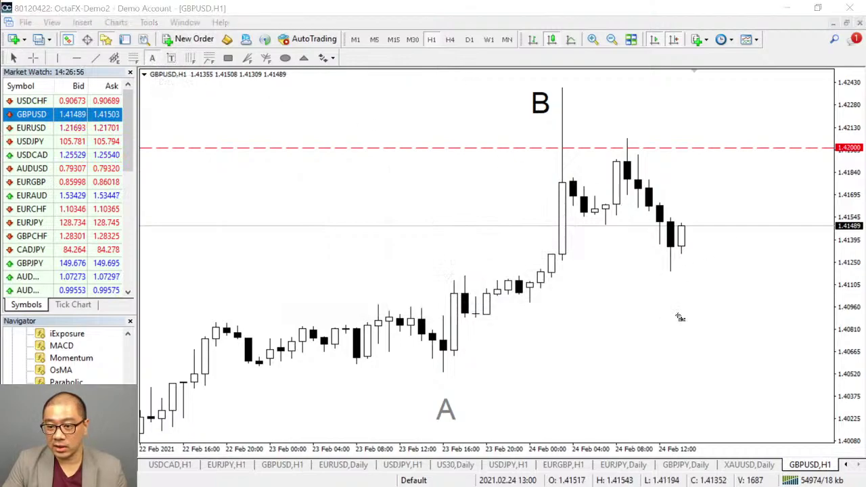
double_click(411, 239)
text(C)
click(481, 308)
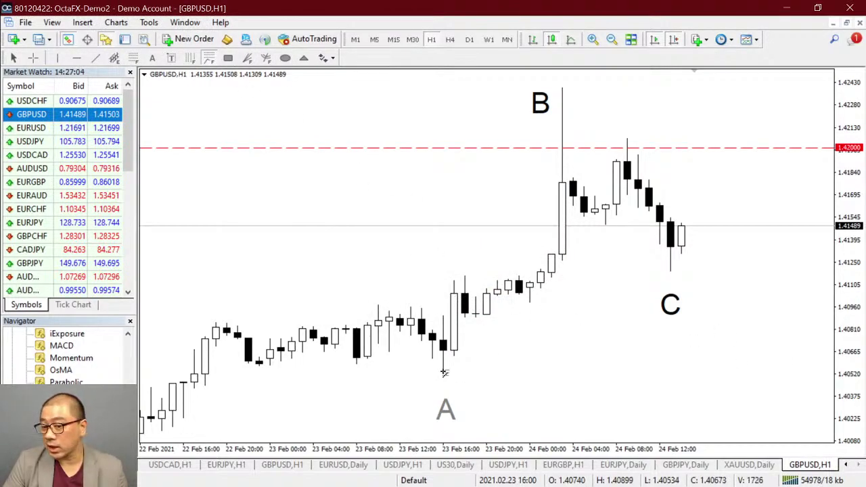
Draw a Fibonacci expansion through swing points A, B and C and add a horizontal line at 1.42250
mouse_move(445, 373)
mouse_down()
mouse_move(532, 280)
mouse_move(564, 83)
mouse_move(623, 239)
mouse_move(672, 274)
mouse_up()
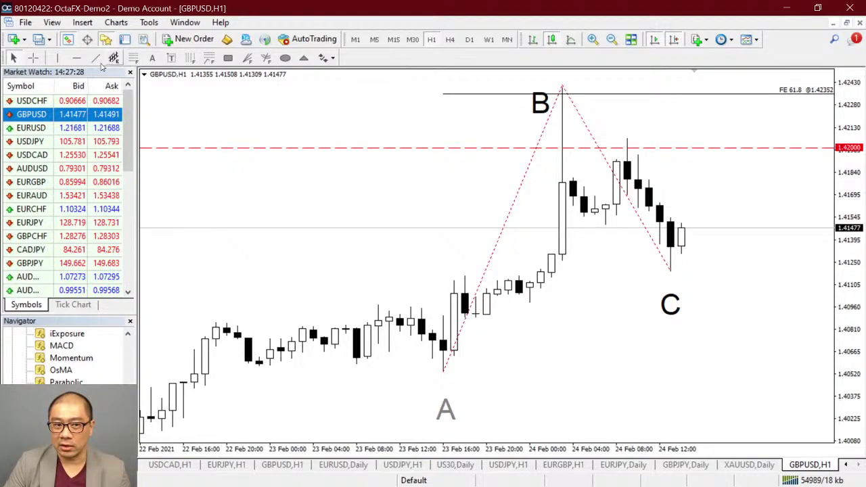
click(76, 58)
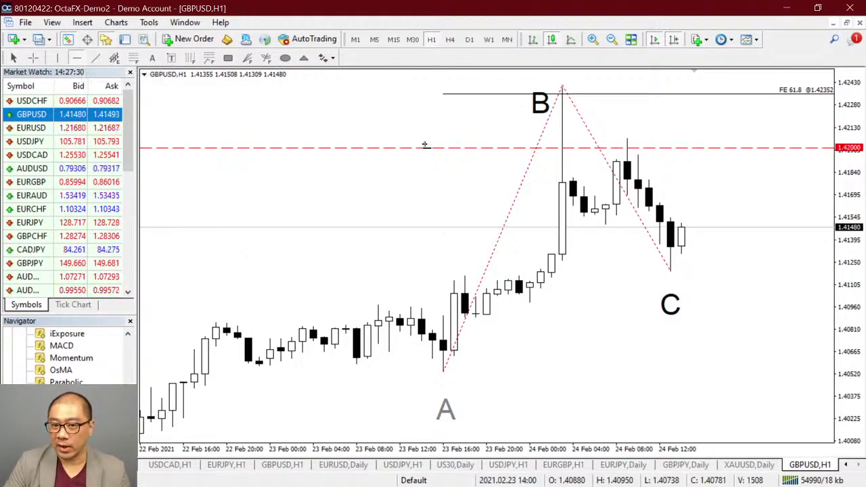
click(367, 118)
right_click(369, 122)
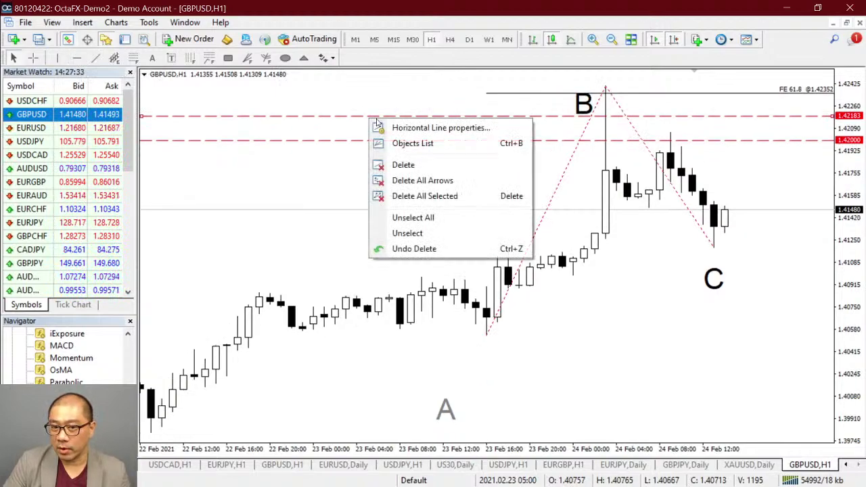
click(382, 122)
text(1.422)
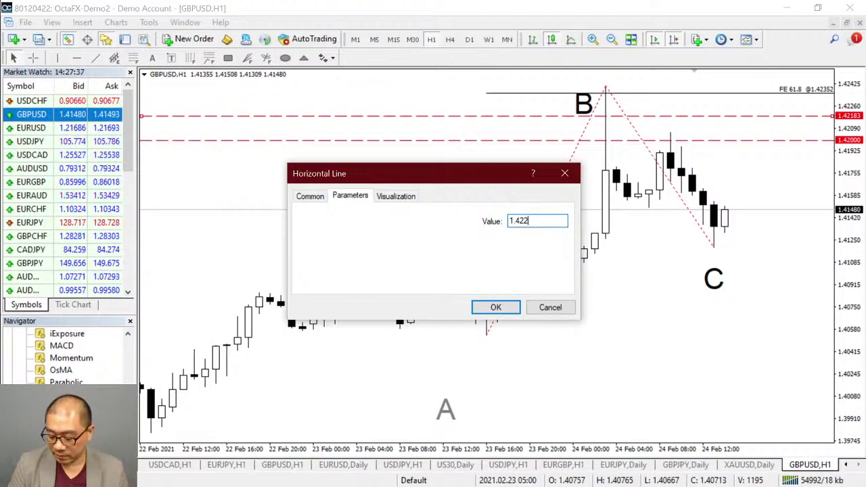
text(5)
click(503, 313)
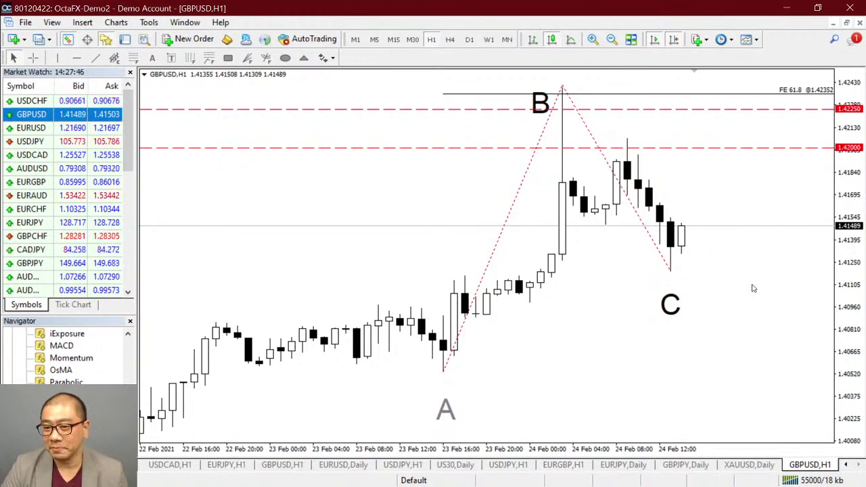
Sketch the projected rise from C as a trend line extended beyond the FE 100.0 level, and remove the line again
click(96, 57)
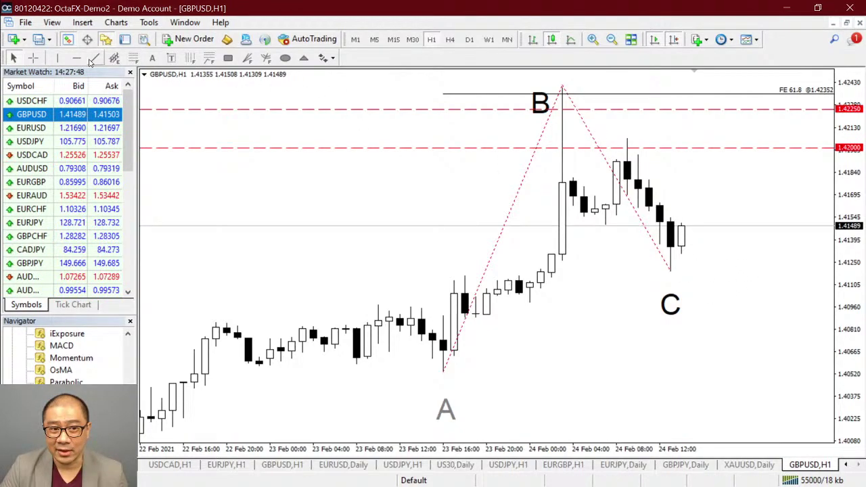
drag(670, 269, 768, 88)
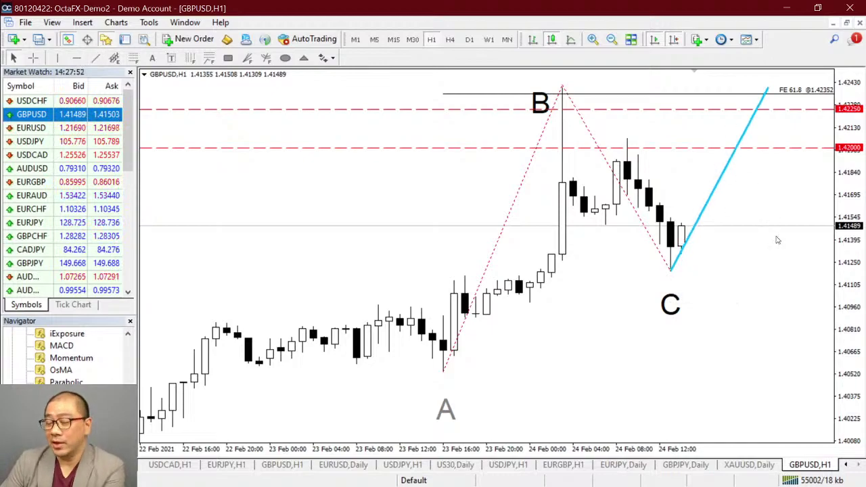
drag(845, 200, 847, 189)
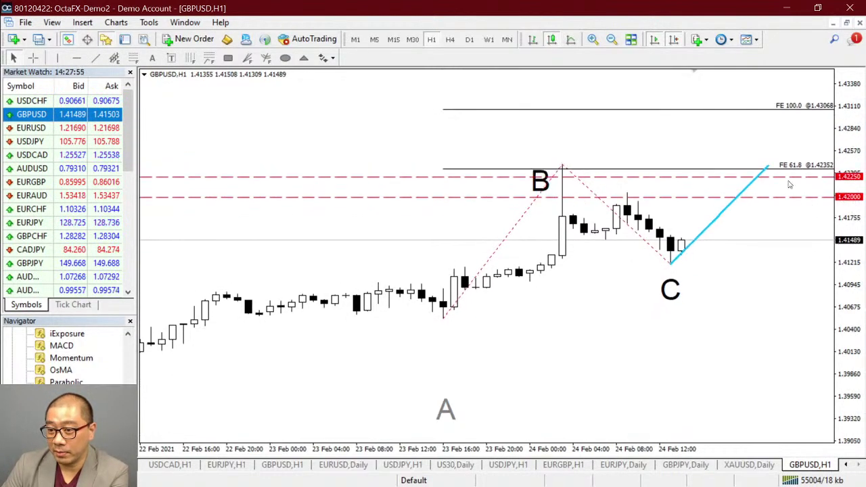
drag(770, 166, 773, 78)
drag(862, 127, 819, 180)
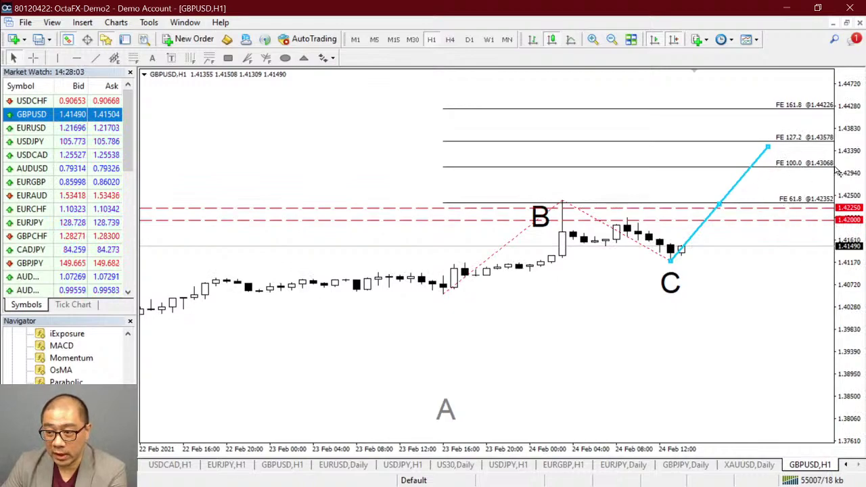
drag(853, 161, 846, 237)
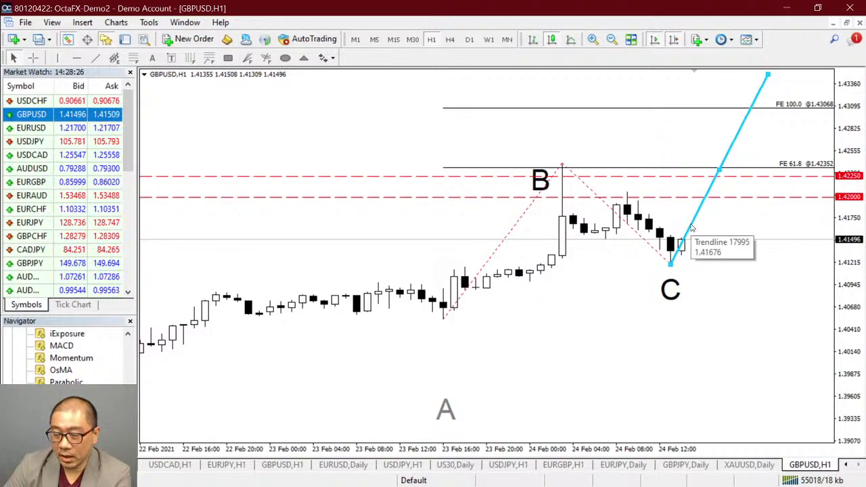
key(Delete)
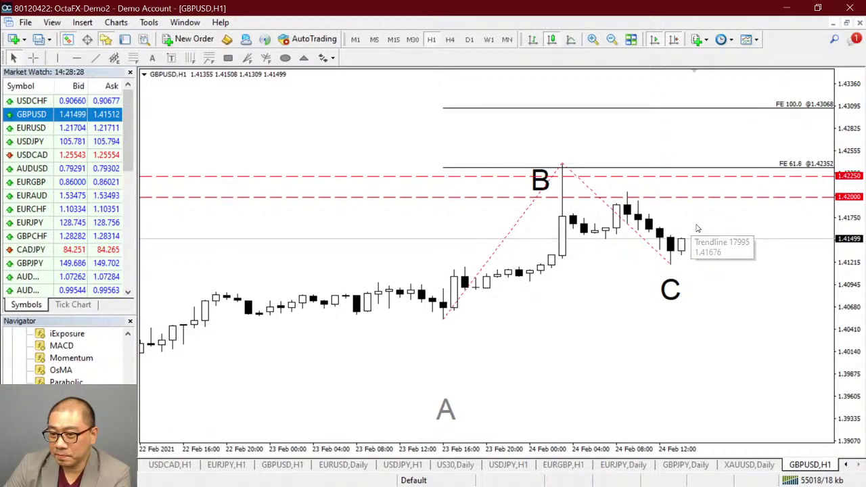
double_click(853, 246)
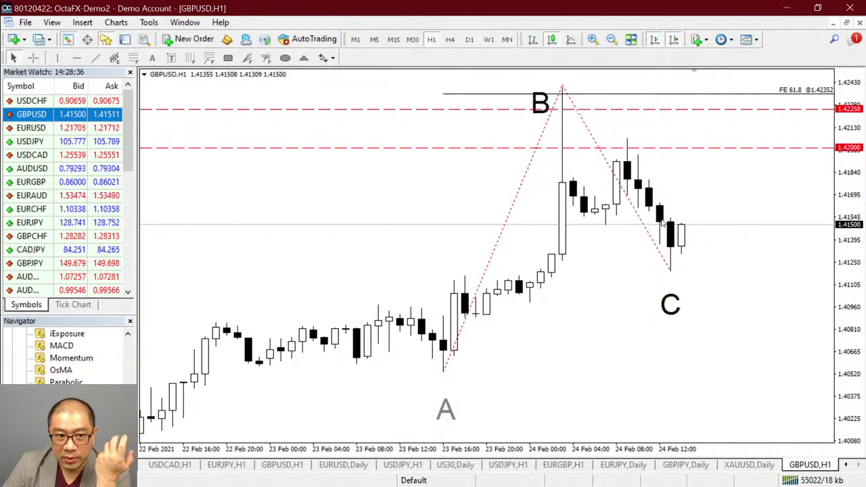
Open a new AUDUSD chart from the symbol list
click(56, 169)
right_click(56, 169)
click(94, 195)
Try the Vito ichimoku template on the AUDUSD H1 chart
right_click(365, 193)
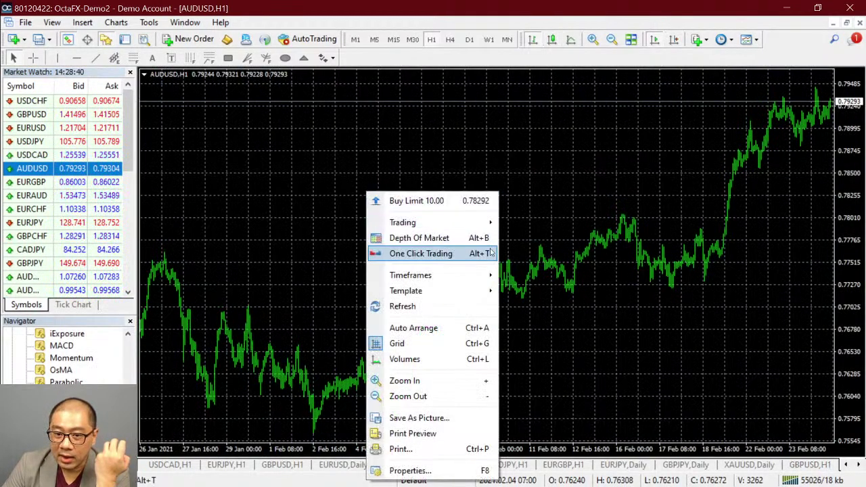
mouse_move(481, 292)
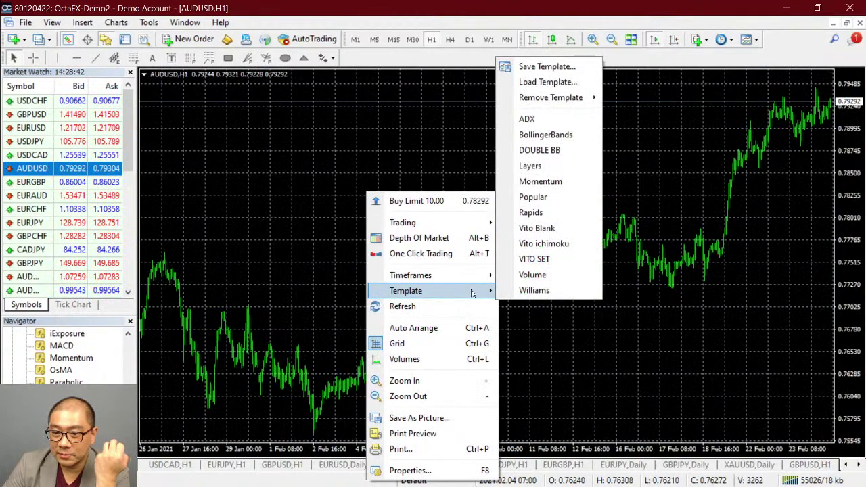
click(543, 243)
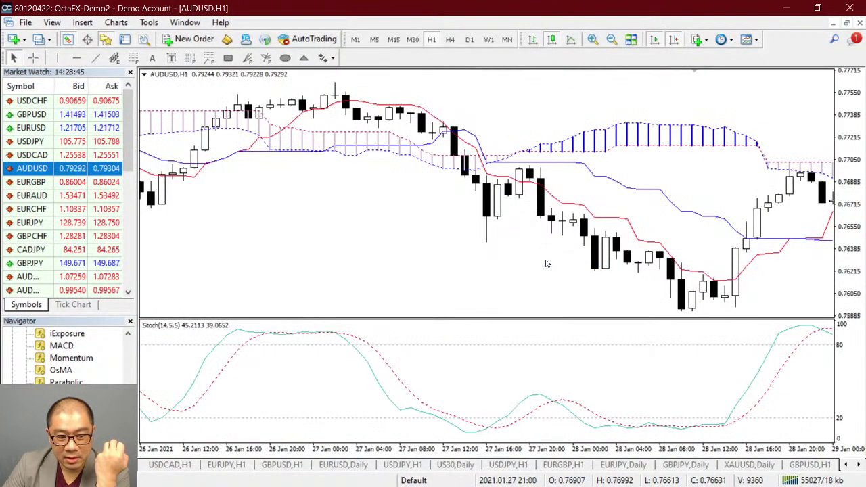
Apply the Vito Blank template to the AUDUSD H1 chart
right_click(569, 161)
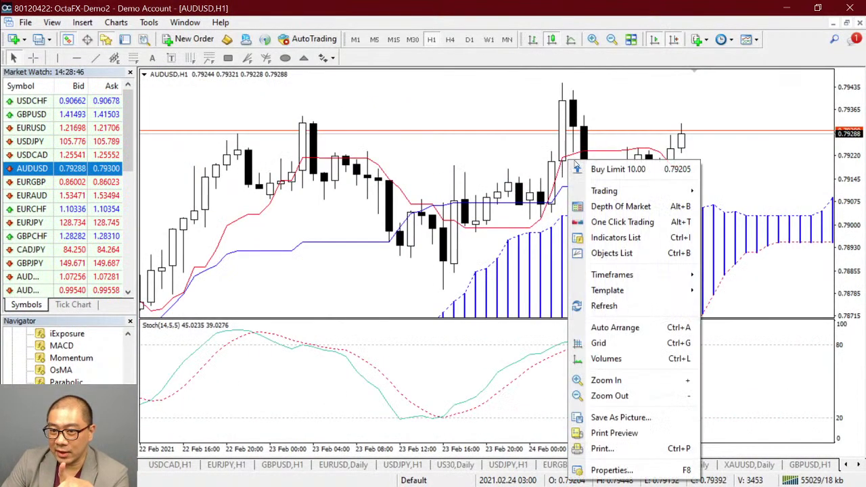
mouse_move(641, 292)
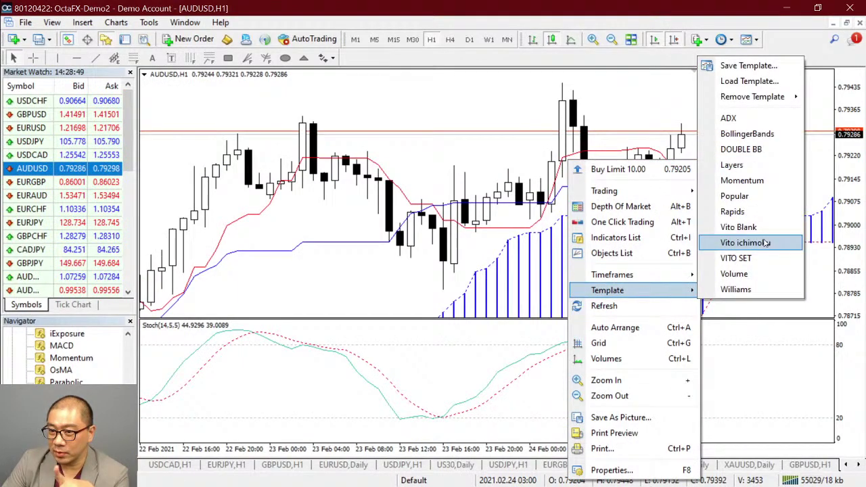
click(741, 227)
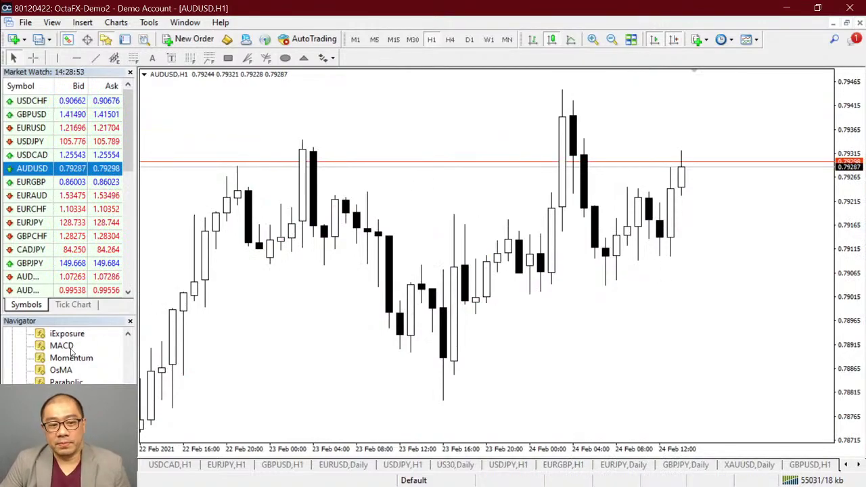
Add the ZigZag indicator to the AUDUSD H1 chart with Depth 6 and Deviation 20
drag(357, 302, 357, 300)
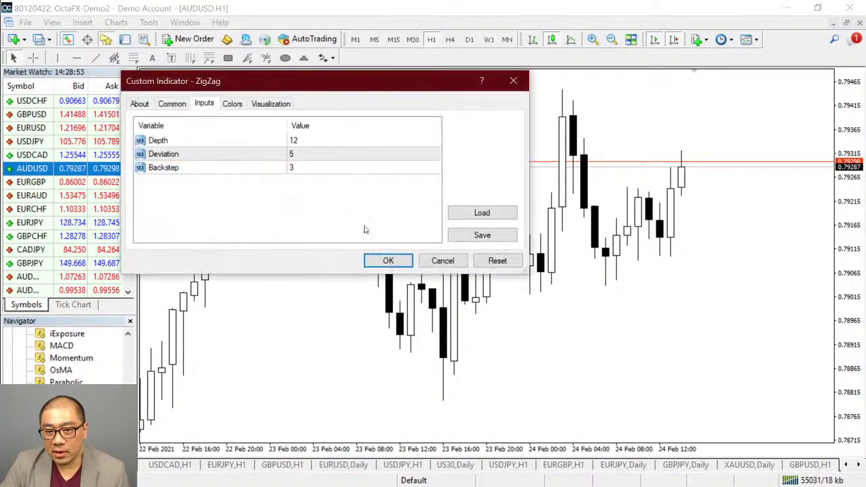
double_click(309, 142)
text(6)
click(309, 153)
click(309, 153)
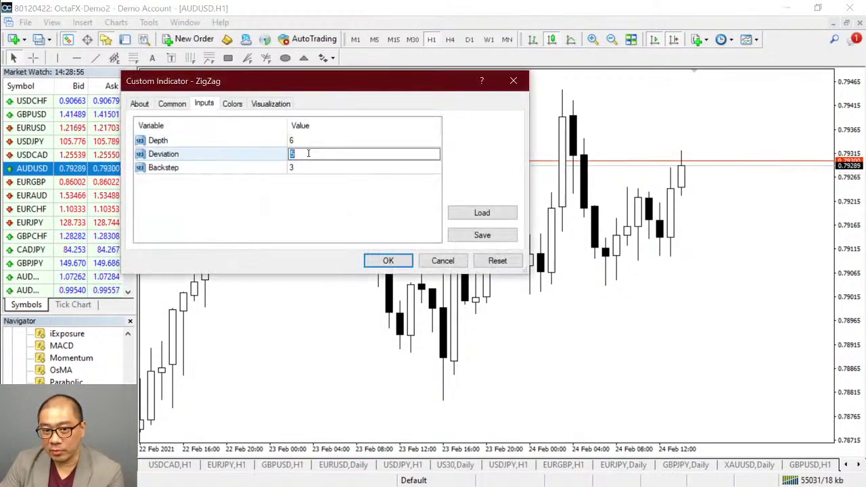
text(20)
key(Return)
key(Up)
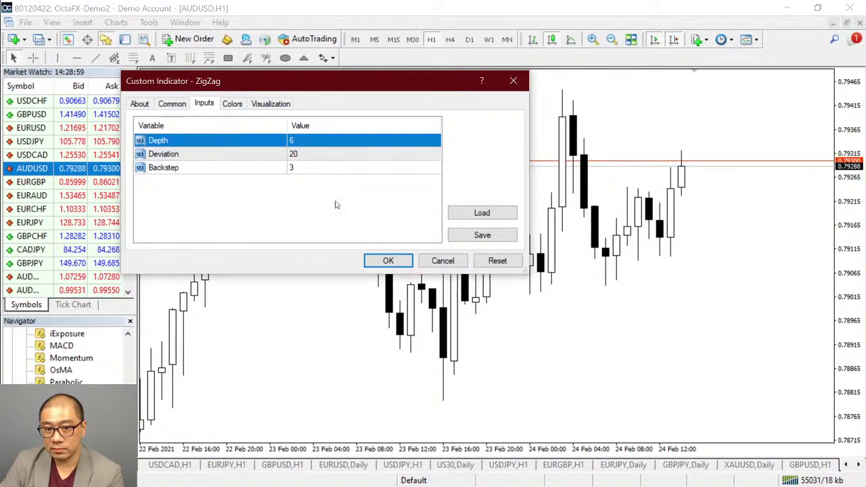
double_click(304, 168)
click(388, 261)
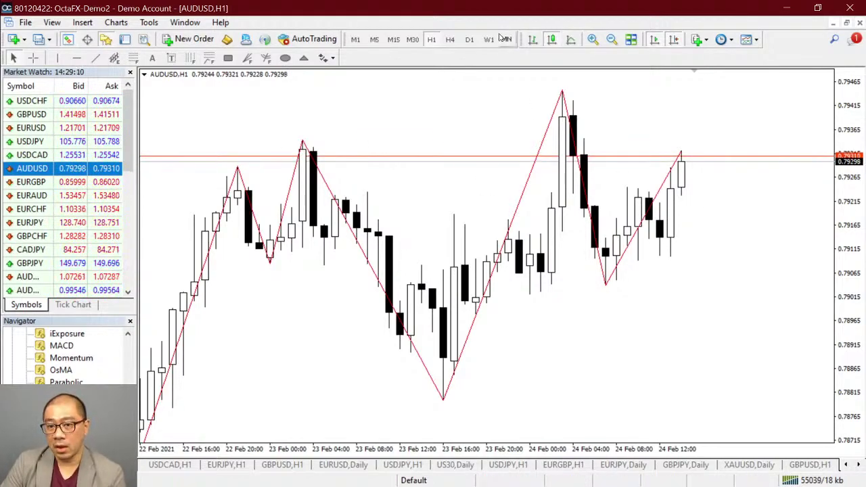
Examine the AUDUSD ZigZag swings on the Daily timeframe and return to H1
click(469, 39)
key(minus)
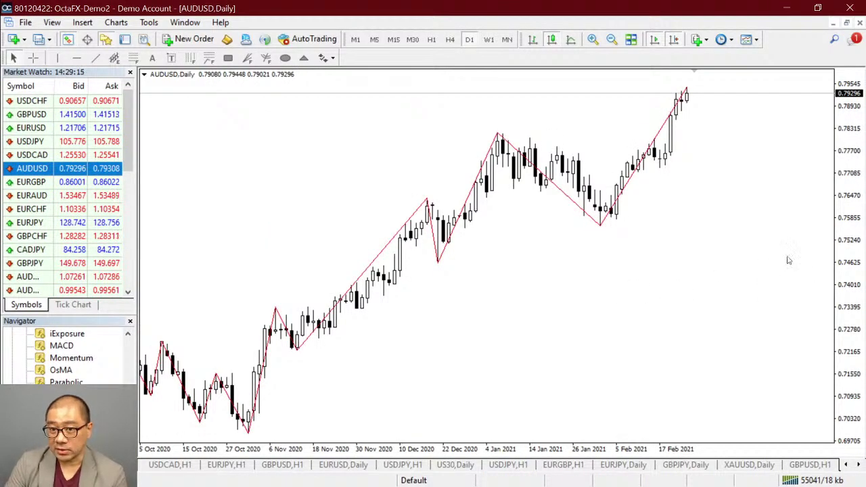
click(431, 40)
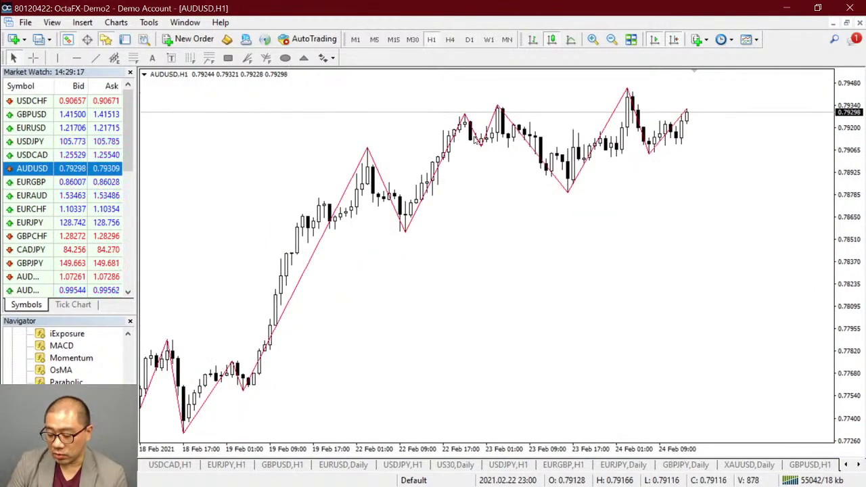
key(plus)
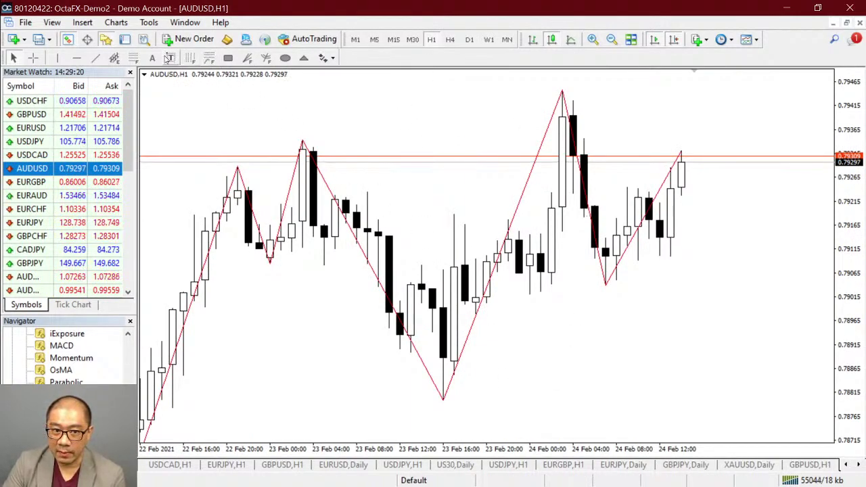
Draw a Fibonacci expansion from the 23 February 16:00 low through the 24 February 03:00 high to the 07:00 low, with a horizontal line at about 0.7904
click(209, 58)
drag(445, 399, 562, 90)
drag(588, 203, 615, 291)
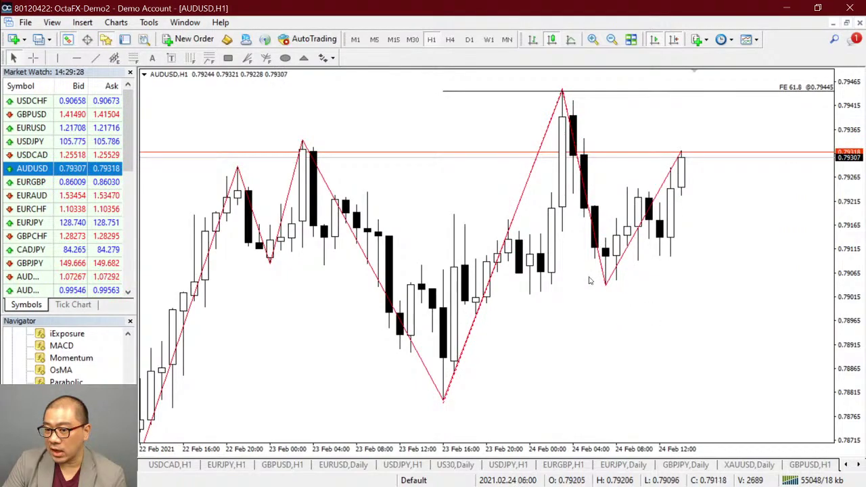
click(77, 58)
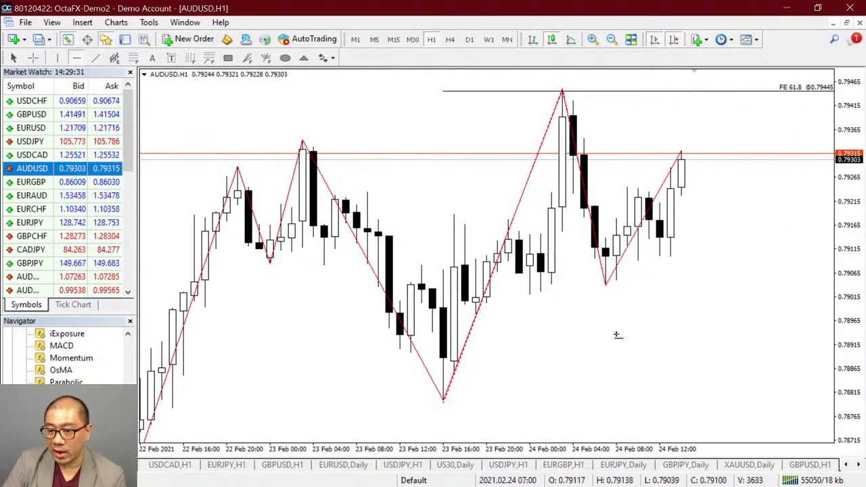
click(608, 285)
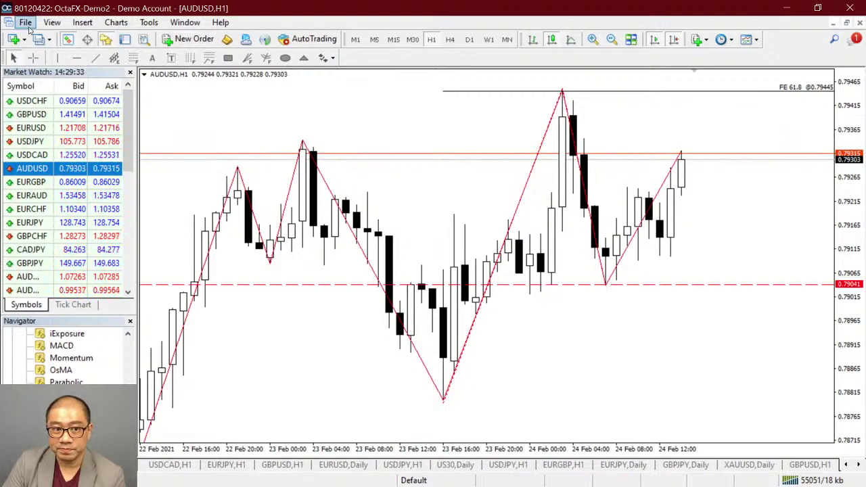
Place a text label "A" just below the 23 February 16:00 swing low on the AUDUSD chart
click(171, 58)
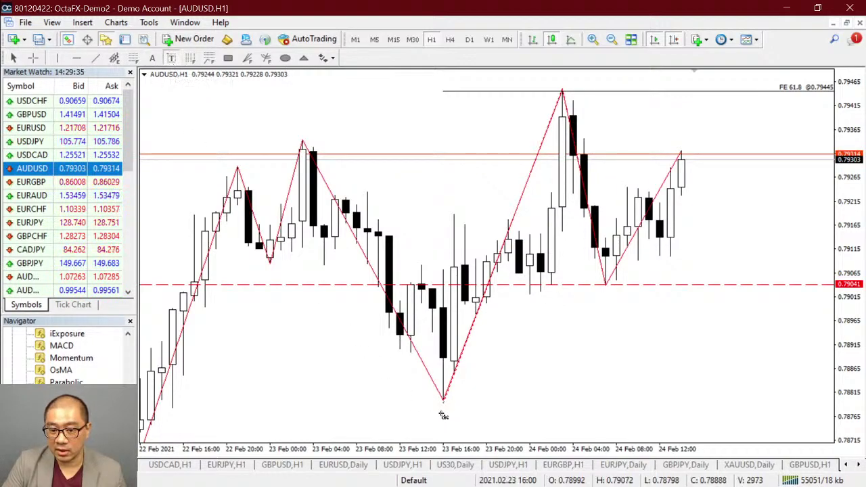
click(454, 426)
click(387, 240)
double_click(387, 240)
text(A)
click(496, 305)
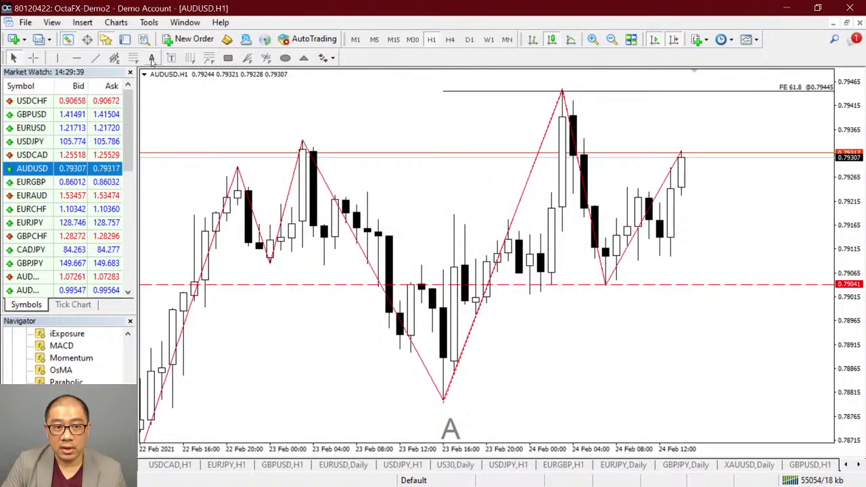
Place a text label "B" beside the 24 February 03:00 swing high on the AUDUSD chart
click(552, 93)
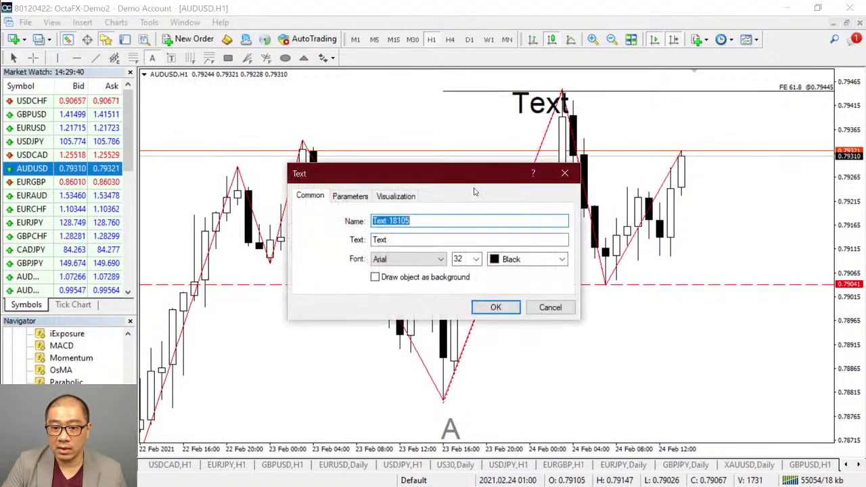
double_click(380, 239)
text(B)
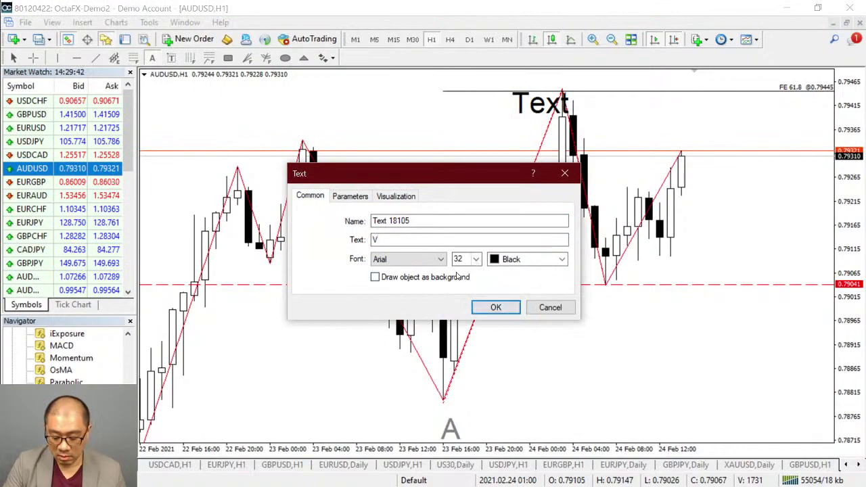
click(495, 307)
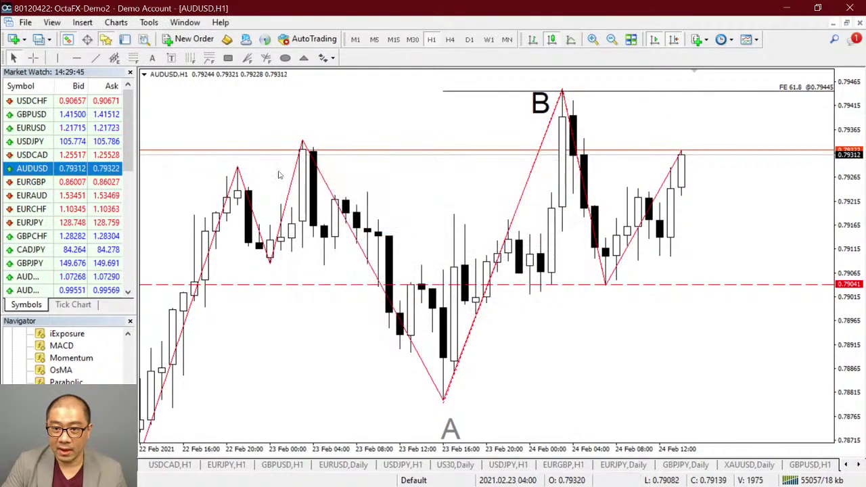
Place a text label "C" just below the 24 February 07:00 swing low on the AUDUSD chart
click(171, 58)
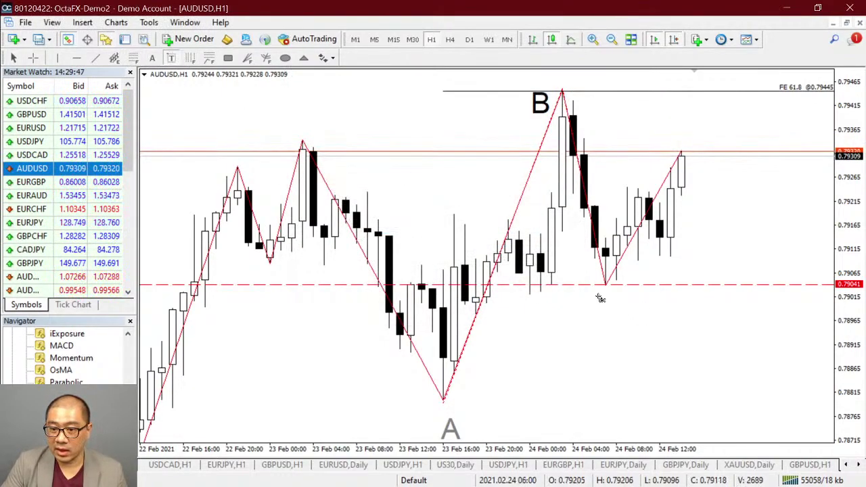
click(400, 251)
key(Tab)
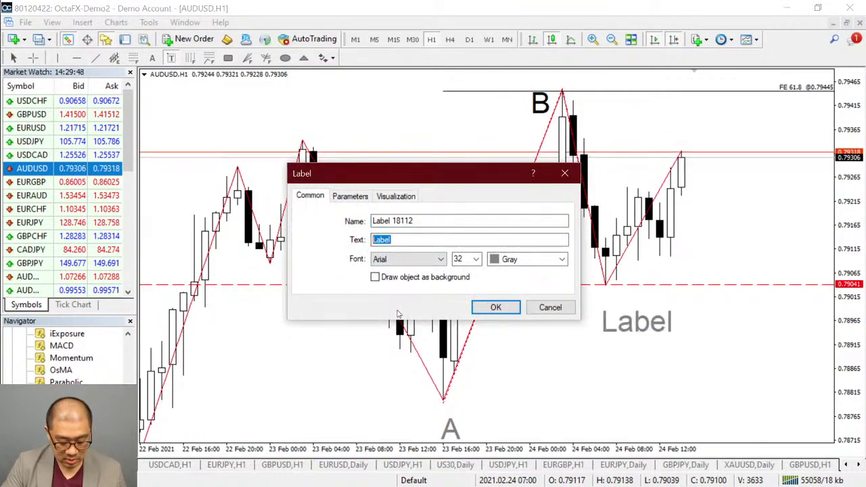
text(C)
click(494, 306)
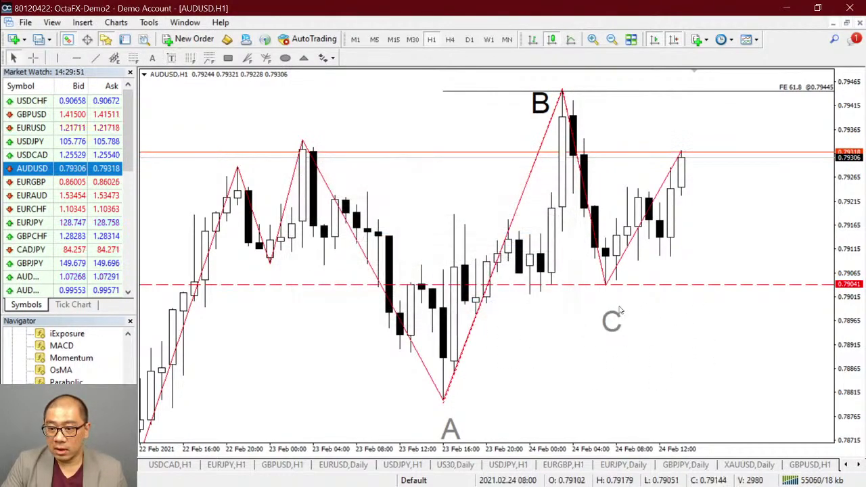
drag(618, 321, 617, 306)
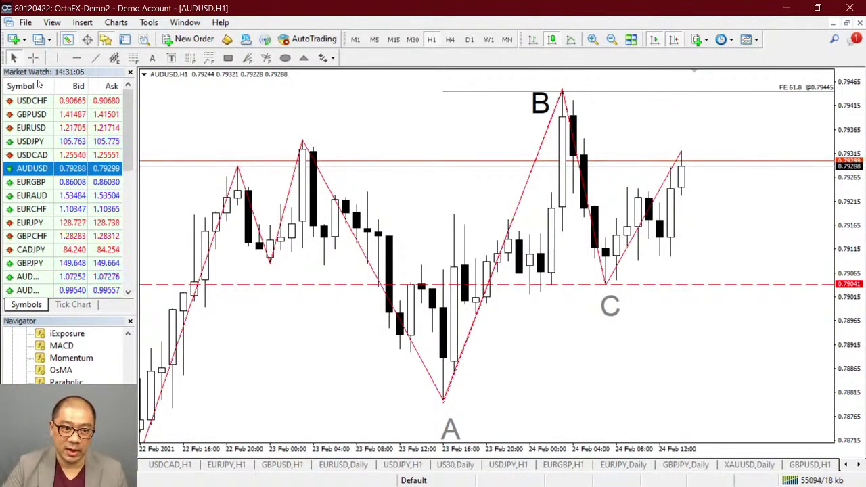
Draw a horizontal line at about 0.79448 along swing high B on the AUDUSD chart
click(76, 58)
click(468, 89)
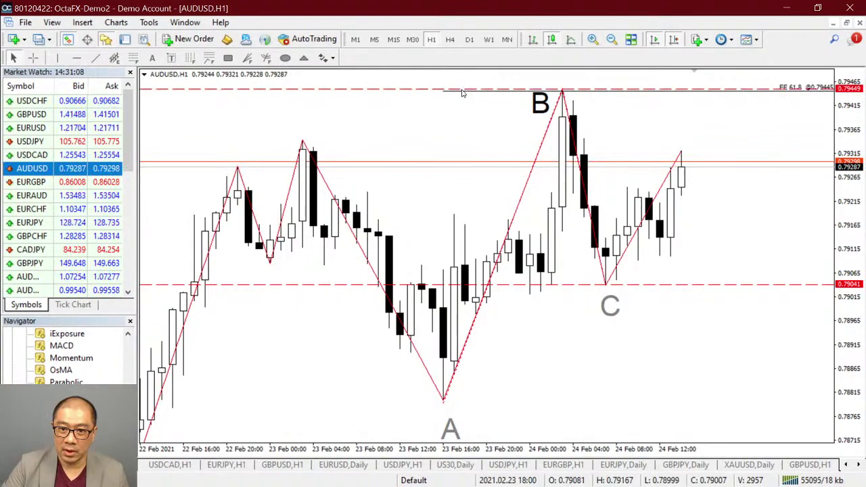
drag(455, 90, 438, 91)
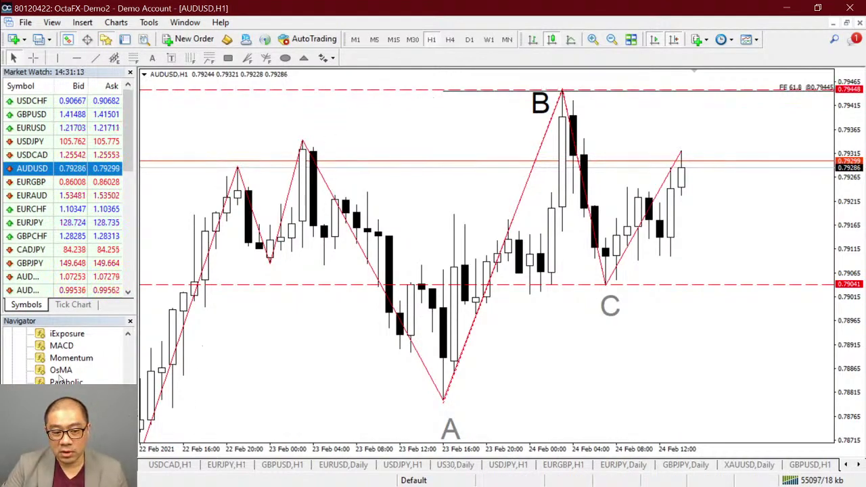
Add the Stochastic indicator to the AUDUSD H1 chart with K Period 14, D Period 5 and Slowing 5
click(316, 141)
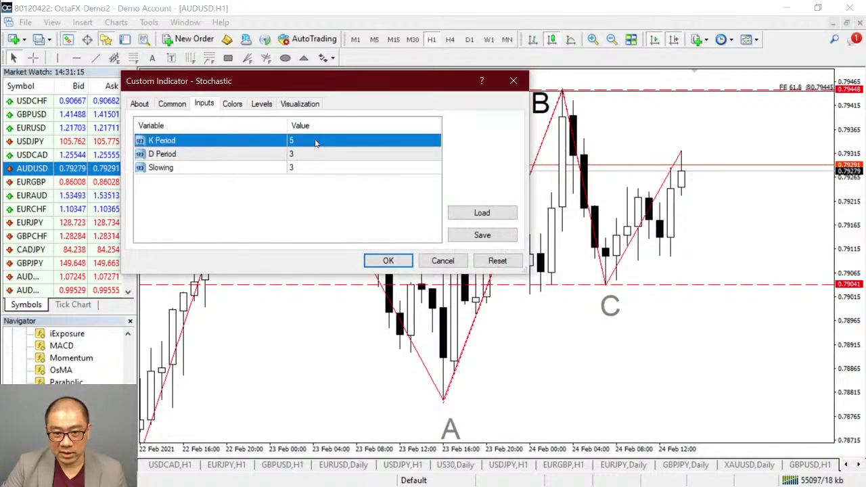
click(316, 141)
text(1)
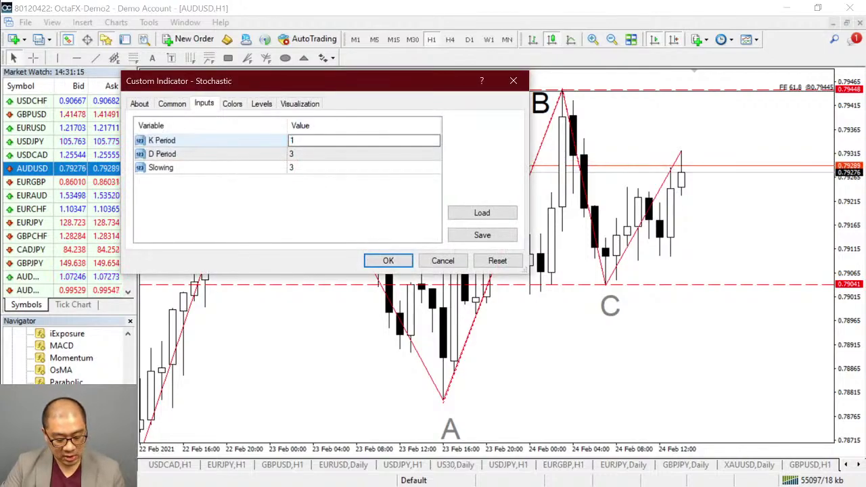
text(4)
click(316, 154)
click(315, 168)
click(315, 168)
text(5)
click(390, 264)
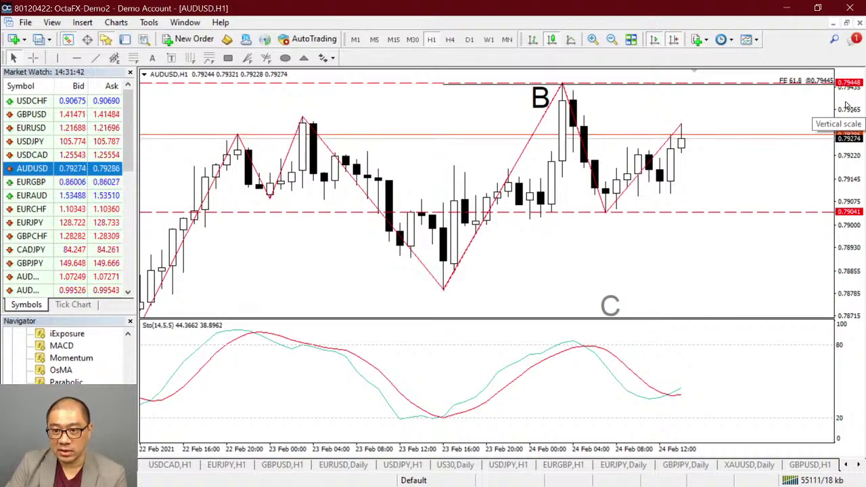
Examine the Fibonacci expansion levels above FE 61.8 on the AUDUSD chart and restore the automatic price scale
drag(847, 105, 852, 145)
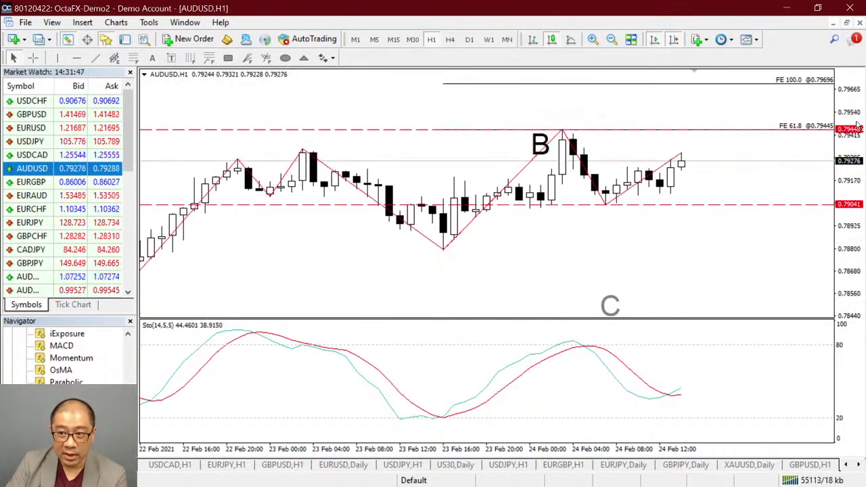
drag(849, 99, 855, 122)
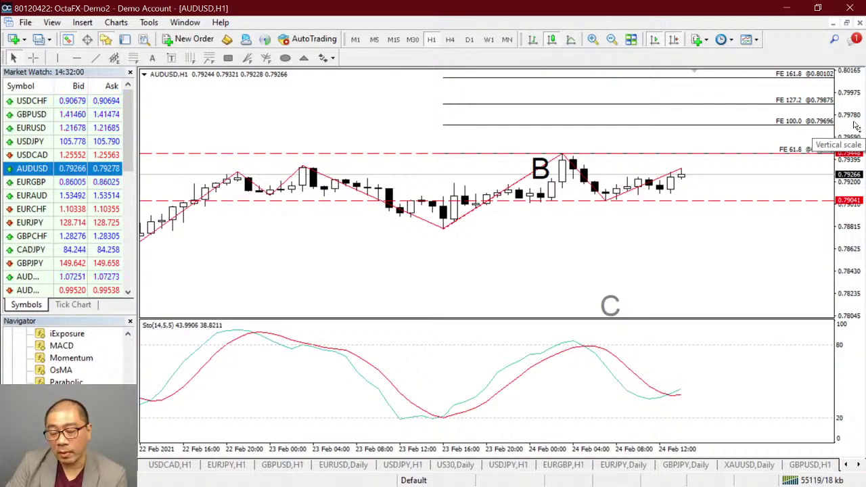
drag(851, 111, 852, 112)
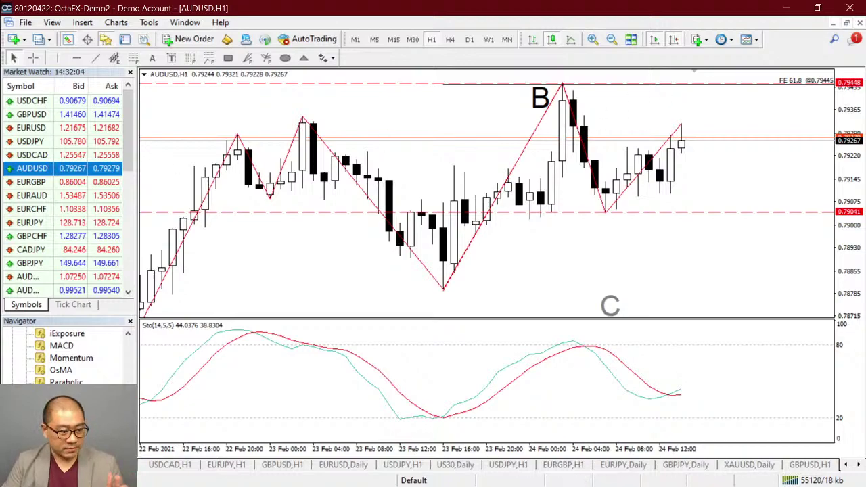
Switch to the slide presentation and advance to the "Fibonacci Expansion + Retracement" slide
key(alt+Tab)
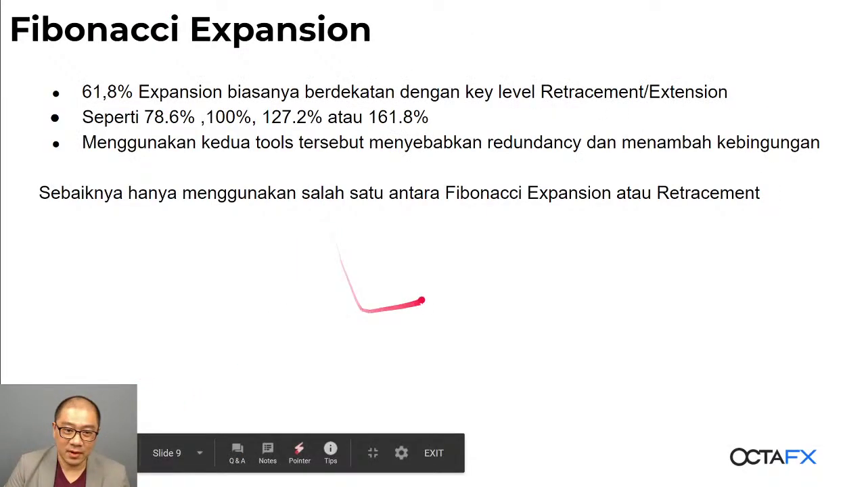
click(391, 297)
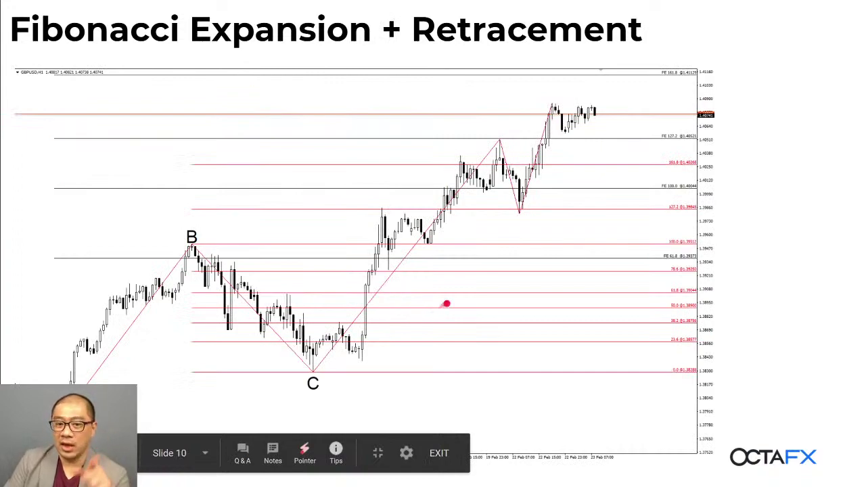
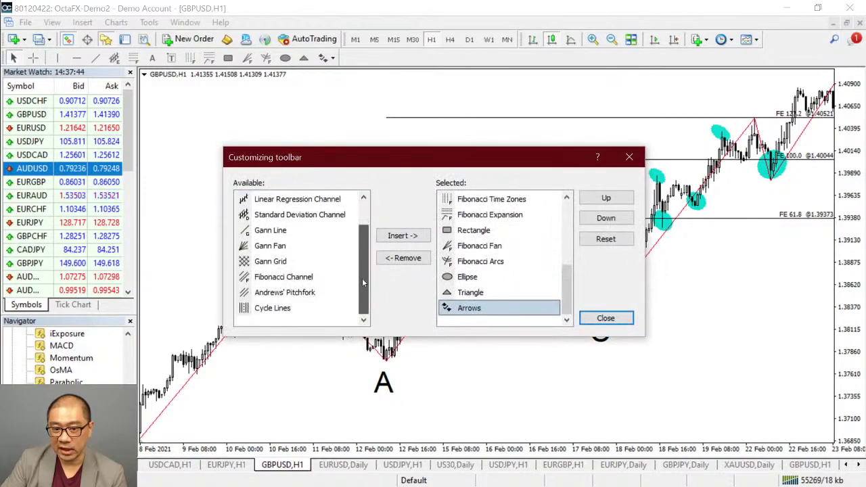
Compare the available Gann Fan with the selected Fibonacci Fan in the toolbar customization and close it
click(280, 249)
key(Down)
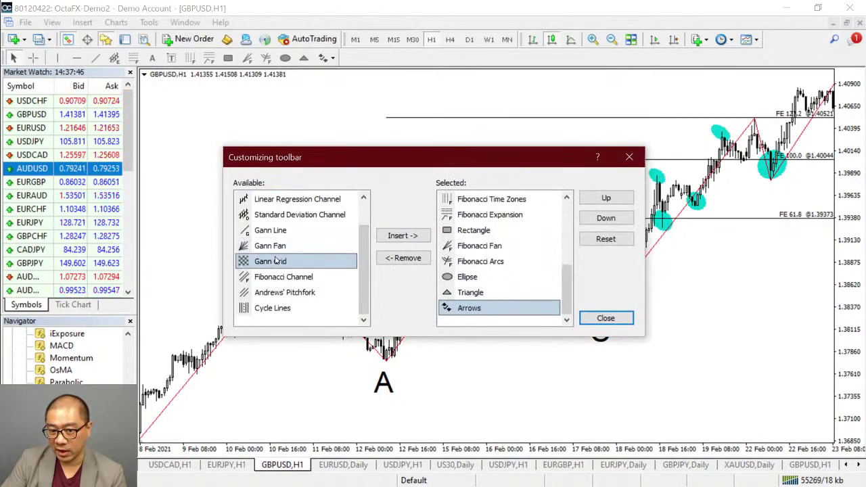
click(266, 248)
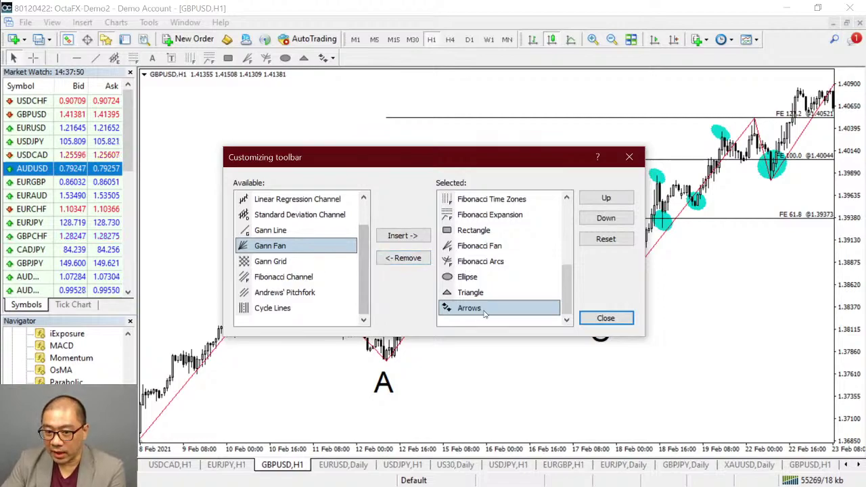
click(501, 247)
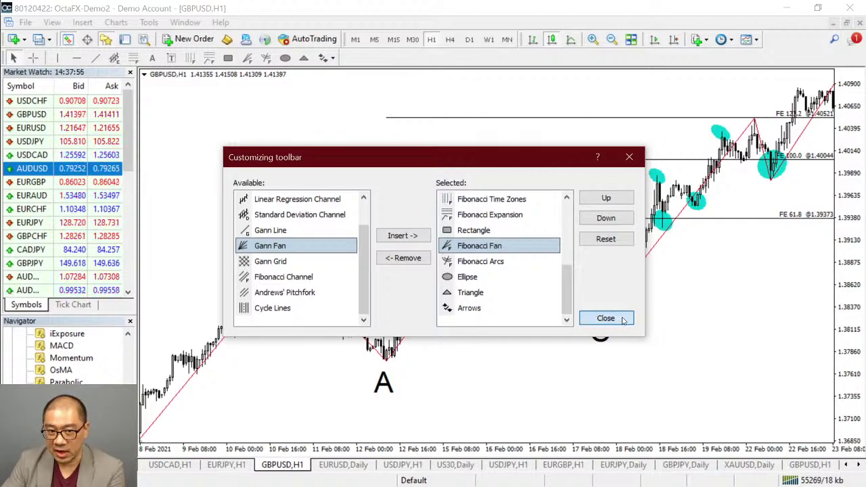
click(606, 319)
Draw a Fibonacci fan from the 12 February 10:00 low at A to swing high B on the GBPUSD H1 chart
click(248, 59)
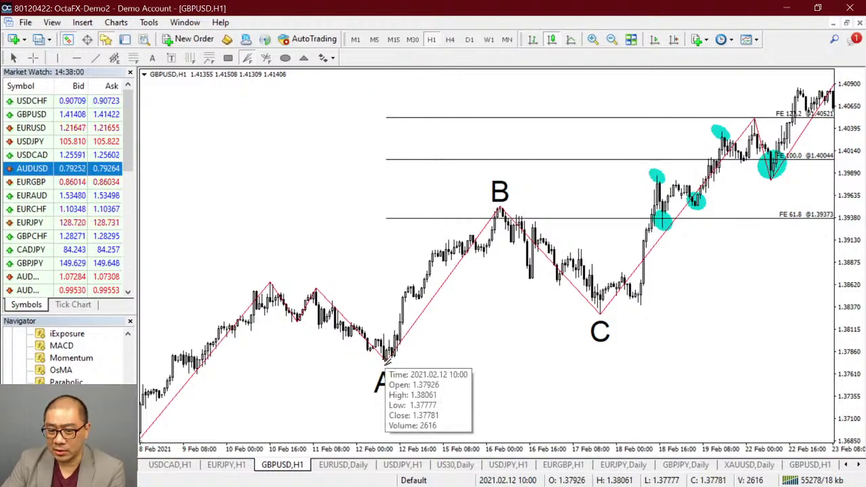
drag(387, 361, 501, 207)
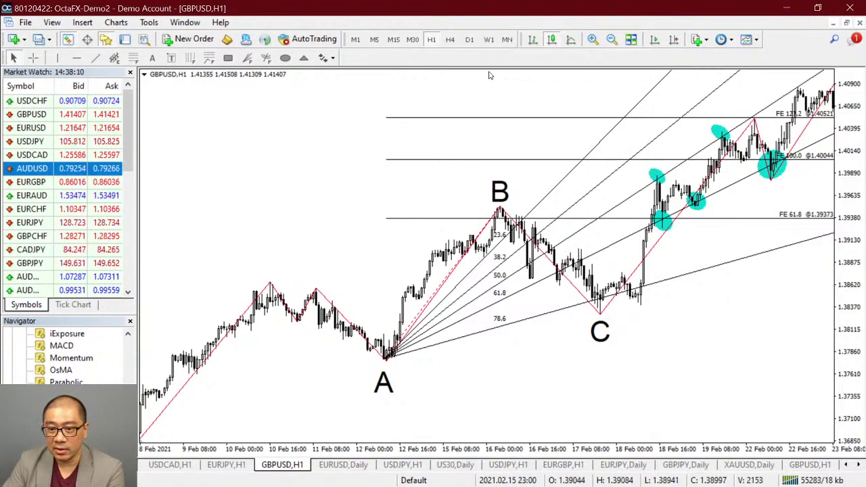
Add a vertical line at 16 February 2021 06:00 through swing high B on the GBPUSD chart
click(58, 57)
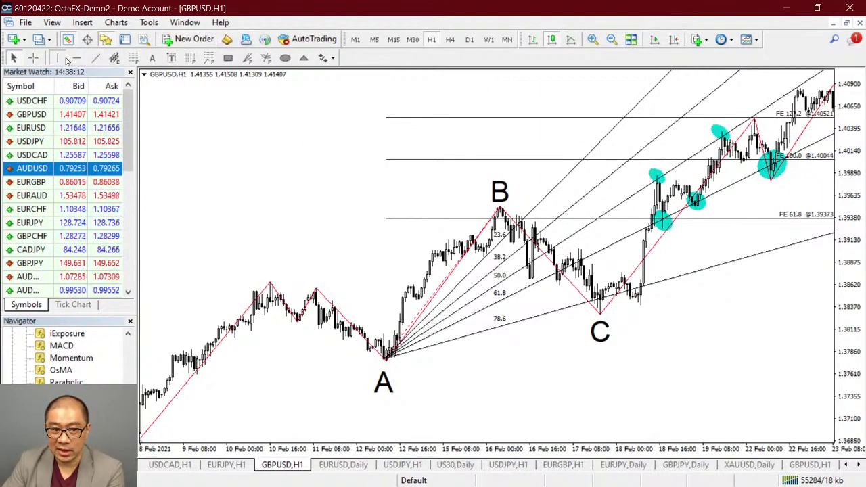
click(504, 142)
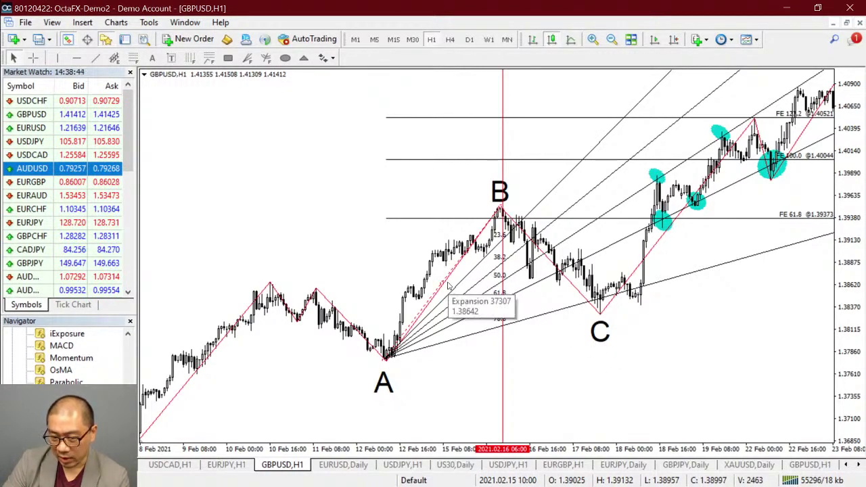
Delete the Fibonacci fan and redraw it from swing low A to swing high B on the GBPUSD chart
key(BackSpace)
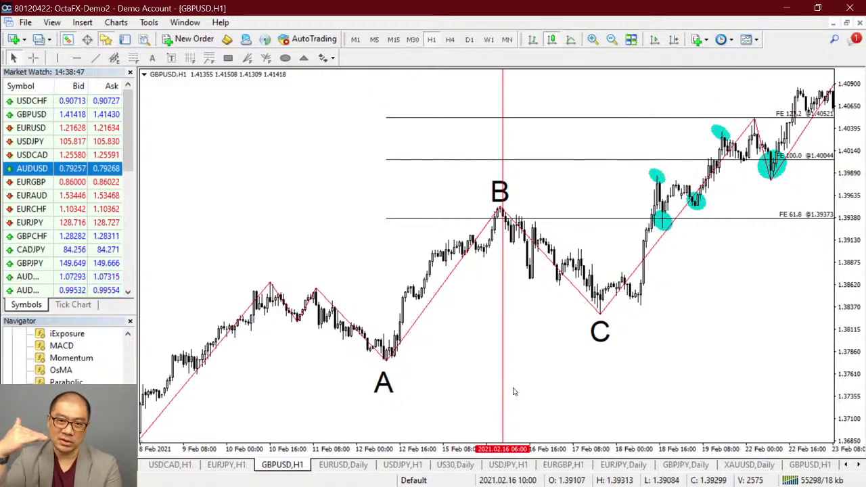
click(248, 58)
mouse_move(388, 360)
mouse_down()
mouse_move(512, 203)
mouse_move(499, 207)
mouse_up()
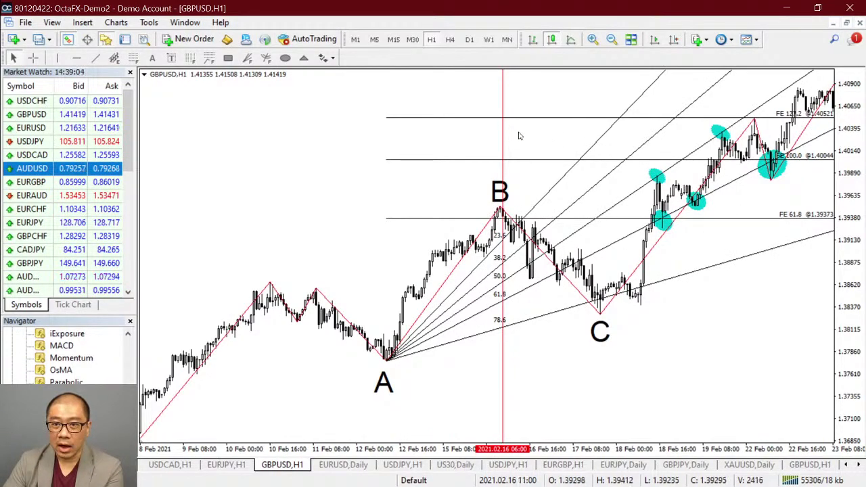
Highlight the price action between the FE 61.8 and FE 127.2 levels with a rectangle, and delete the rectangle again
click(674, 40)
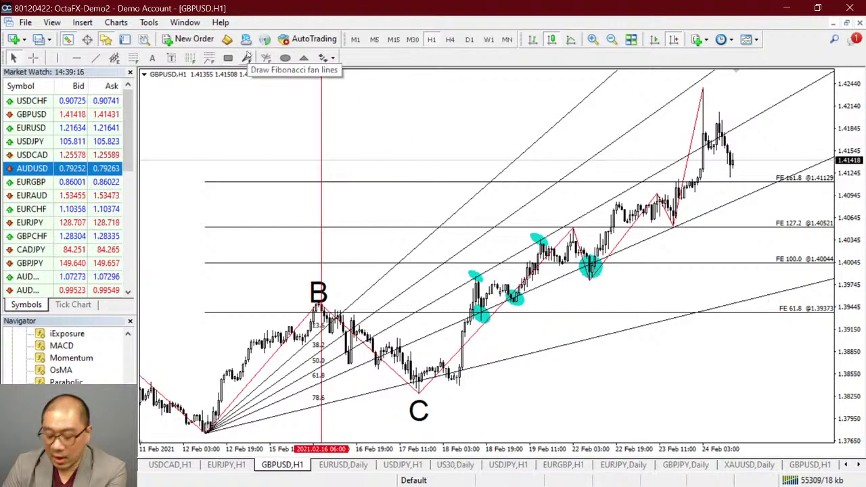
key(plus)
key(plus)
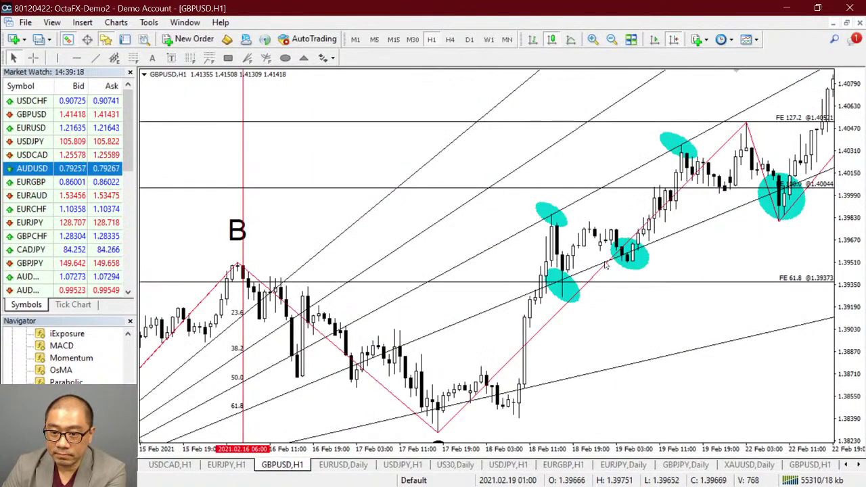
drag(512, 127, 817, 287)
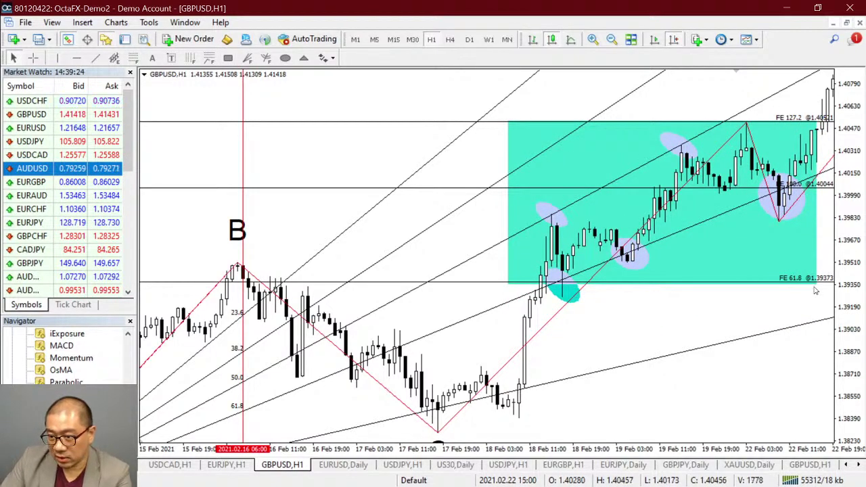
key(Delete)
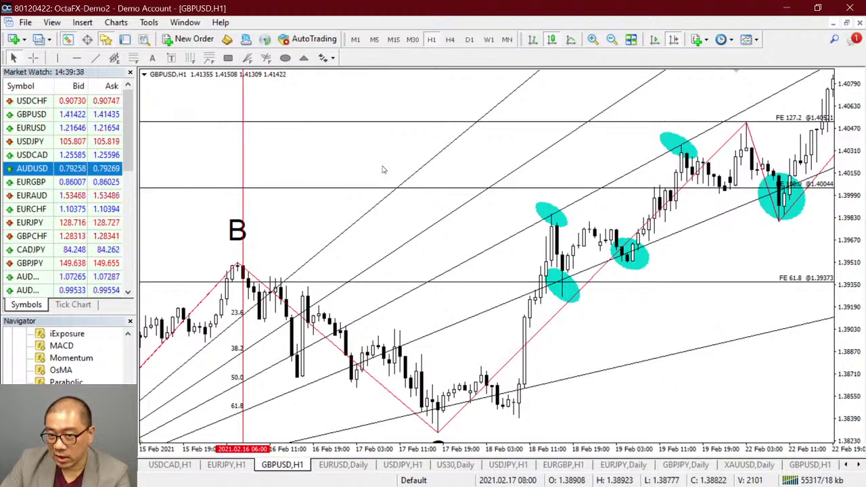
Draw Fibonacci time zones from swing low A to the vertical line at B, and delete them again
scroll(380, 167, down, 2)
scroll(395, 172, up, 1)
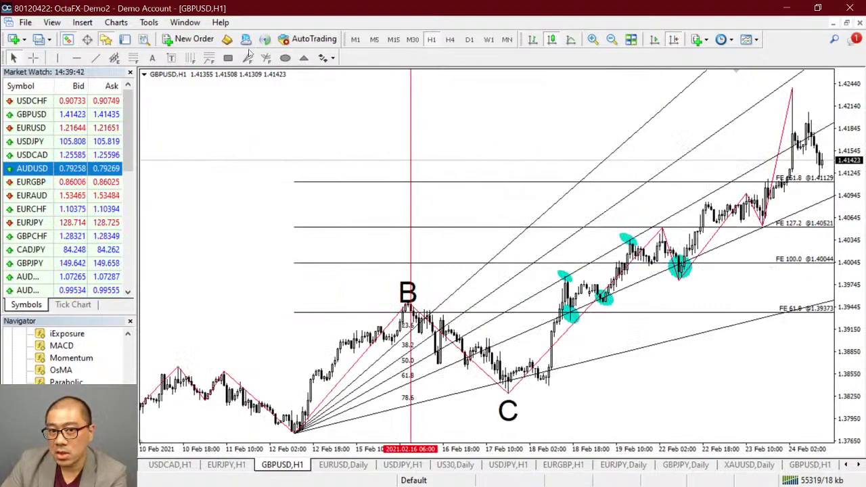
click(178, 59)
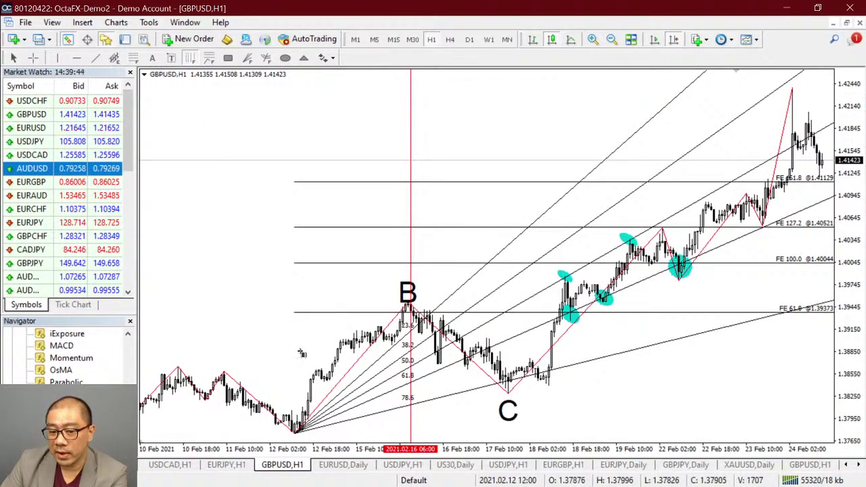
mouse_move(296, 438)
mouse_down()
mouse_move(379, 379)
mouse_move(409, 329)
mouse_up()
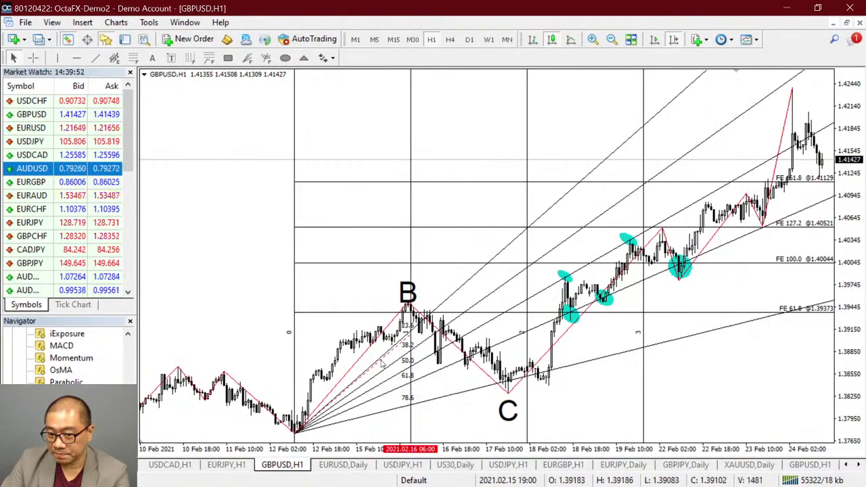
key(BackSpace)
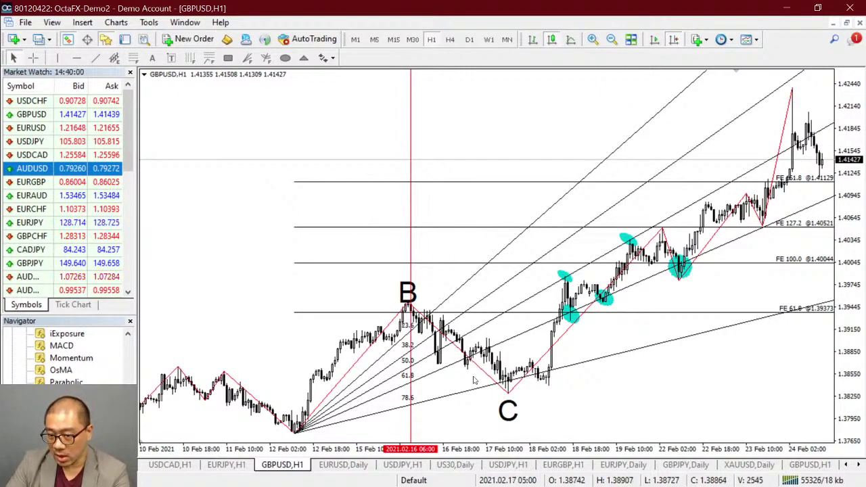
Delete the Fibonacci expansion from the GBPUSD chart, keeping the Fibonacci fan and the A, B and C labels
double_click(509, 407)
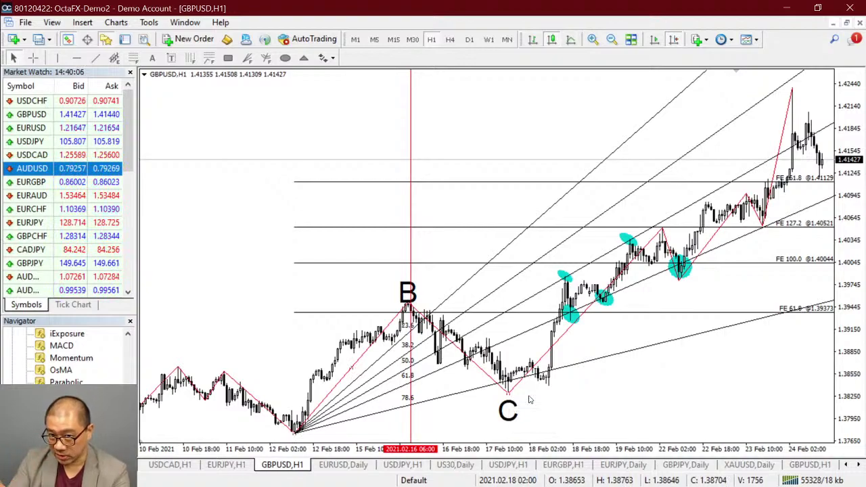
key(Delete)
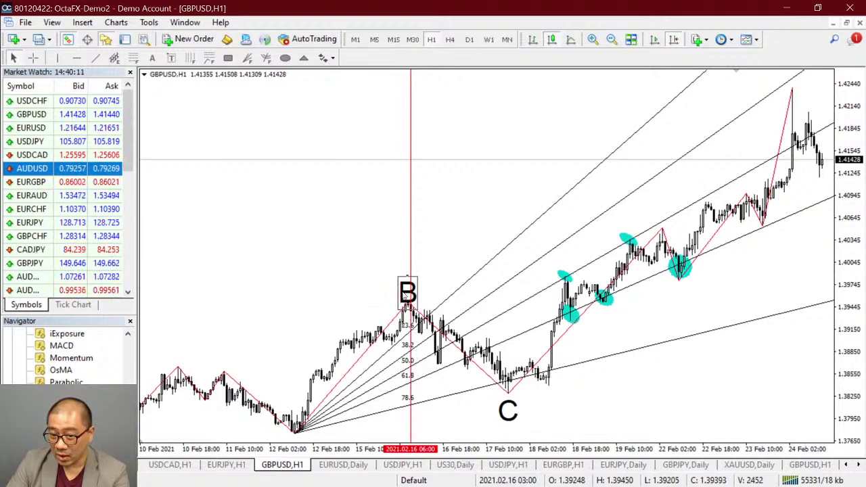
key(minus)
key(plus)
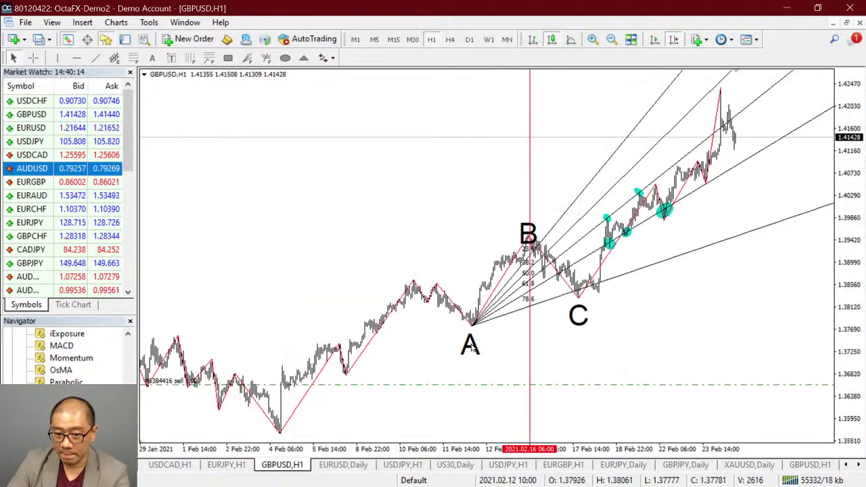
scroll(545, 381, up, 5)
scroll(546, 381, down, 5)
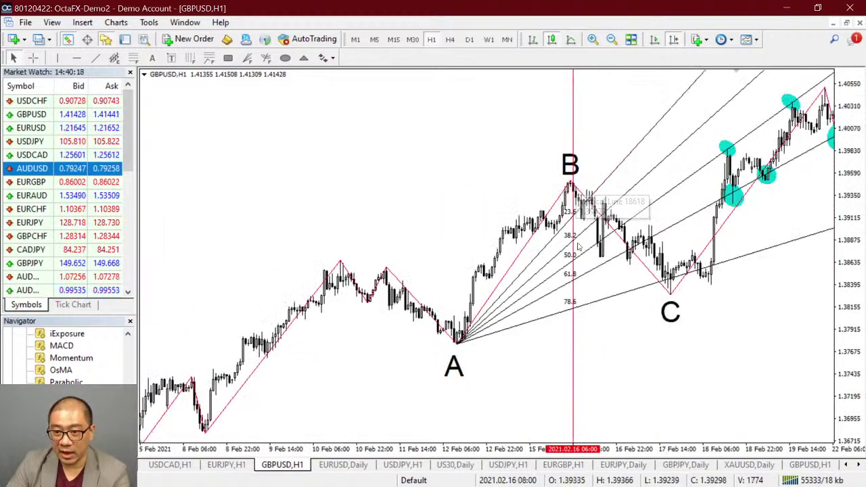
scroll(576, 189, down, 3)
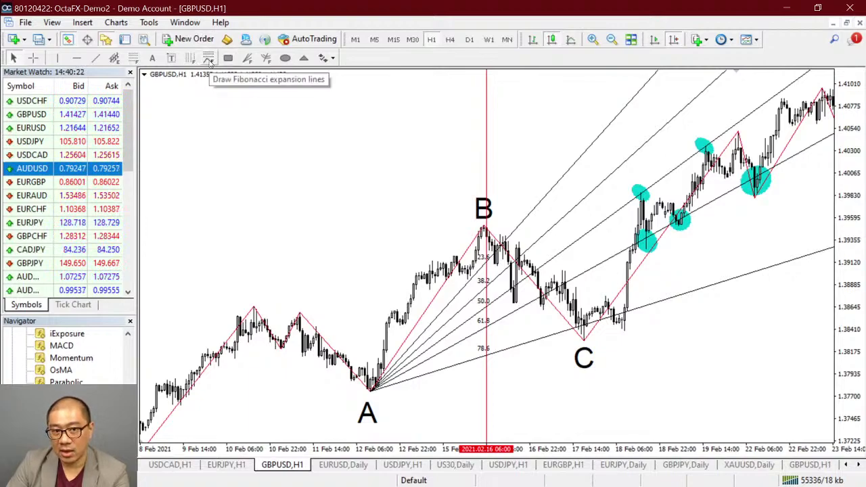
Draw a Fibonacci fan from swing high B to swing low C on the GBPUSD chart and colour its levels red
click(248, 58)
mouse_move(483, 226)
mouse_down()
mouse_move(535, 237)
mouse_move(528, 255)
mouse_move(611, 368)
mouse_move(580, 338)
mouse_move(563, 355)
mouse_up()
right_click(564, 353)
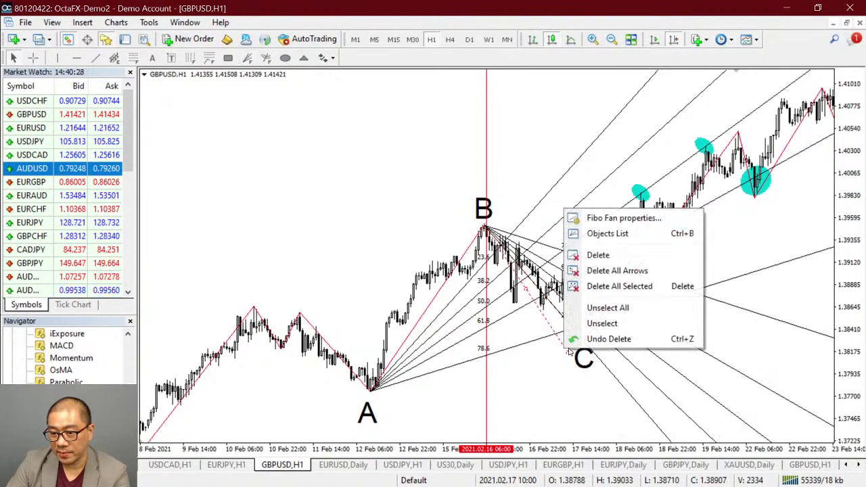
click(589, 162)
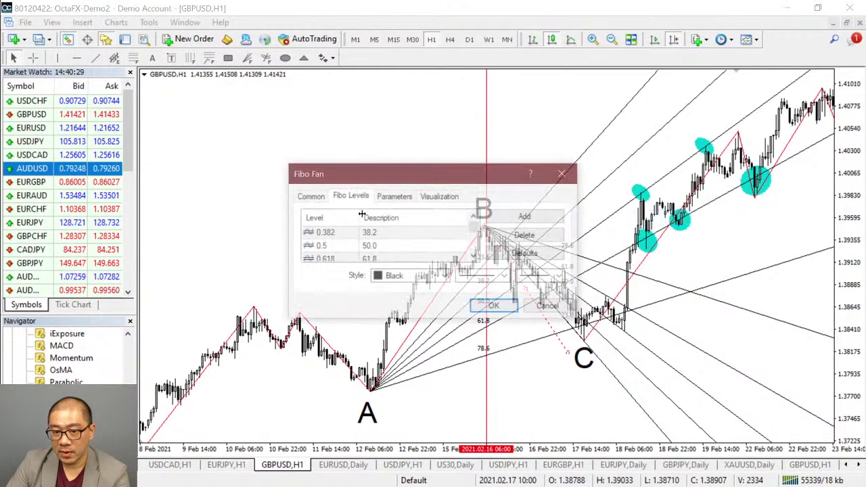
click(446, 277)
click(458, 360)
click(501, 310)
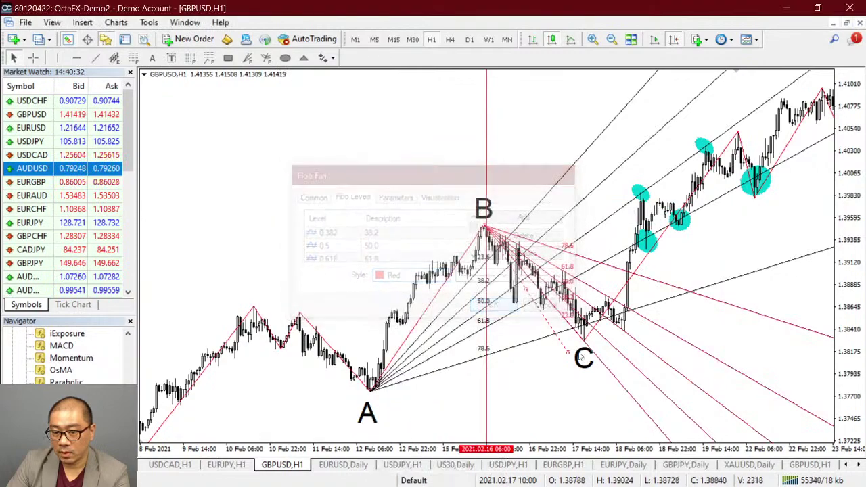
drag(569, 353, 587, 346)
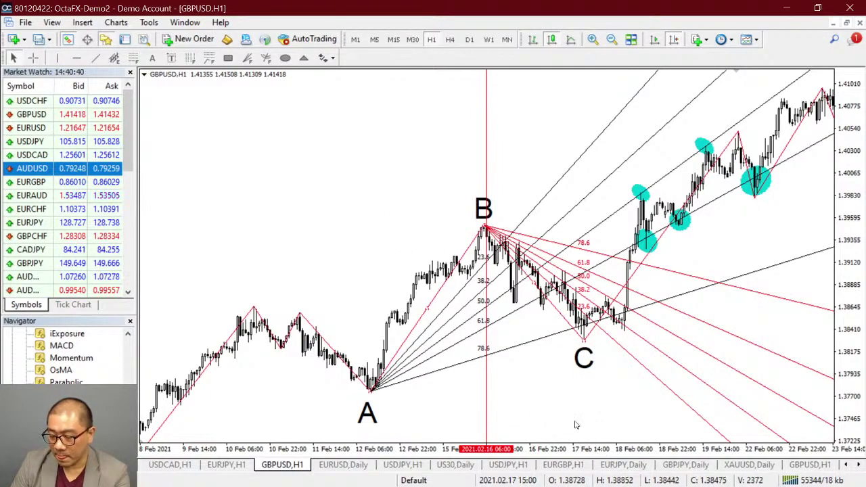
Delete both Fibonacci fans and the vertical line at B from the GBPUSD chart
key(BackSpace)
key(BackSpace)
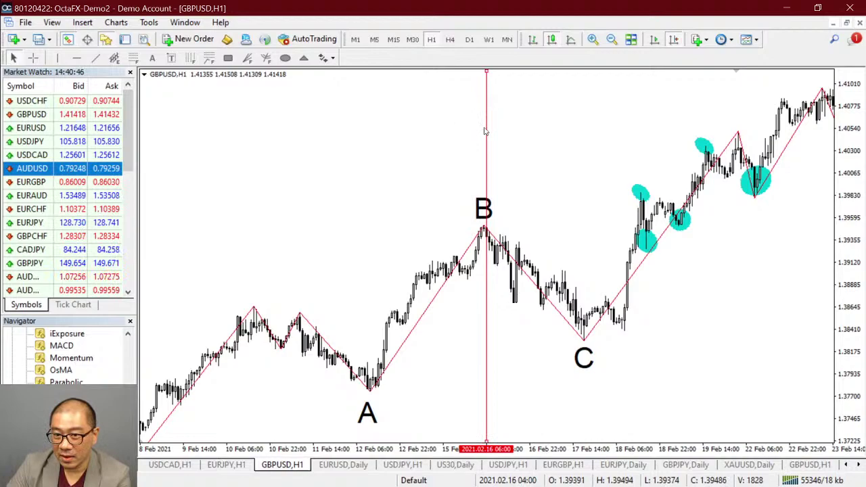
key(BackSpace)
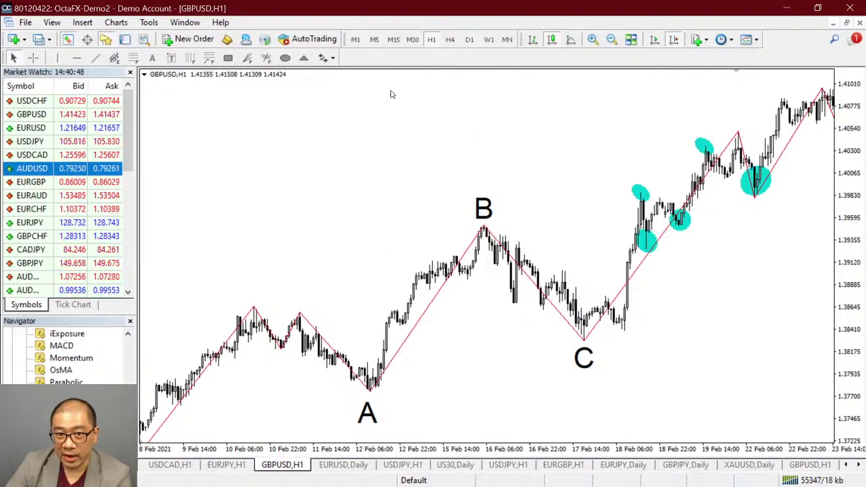
Draw a Fibonacci fan from swing low A to swing high B with its levels coloured black
click(265, 58)
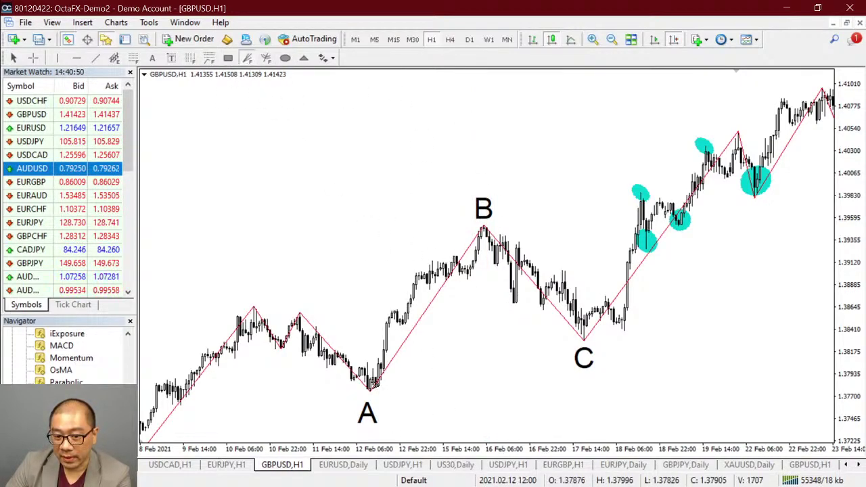
mouse_move(371, 391)
mouse_down()
mouse_move(507, 212)
mouse_move(432, 216)
mouse_up()
right_click(432, 217)
click(464, 224)
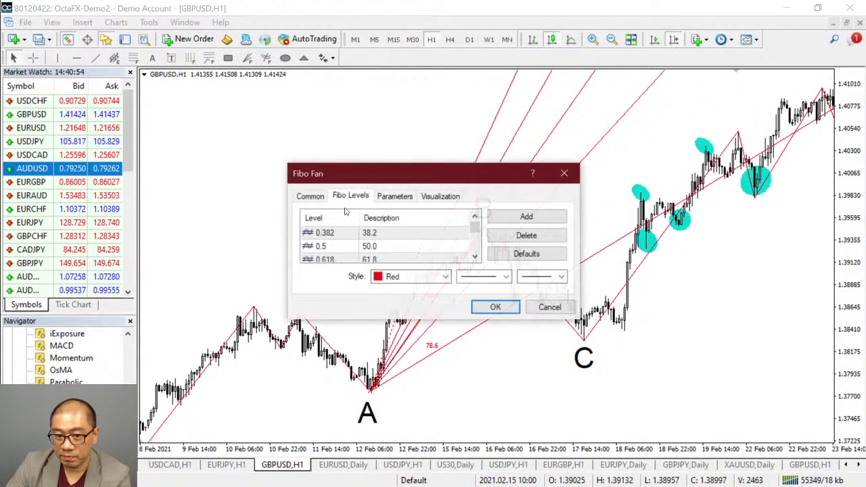
click(444, 277)
click(378, 311)
click(494, 308)
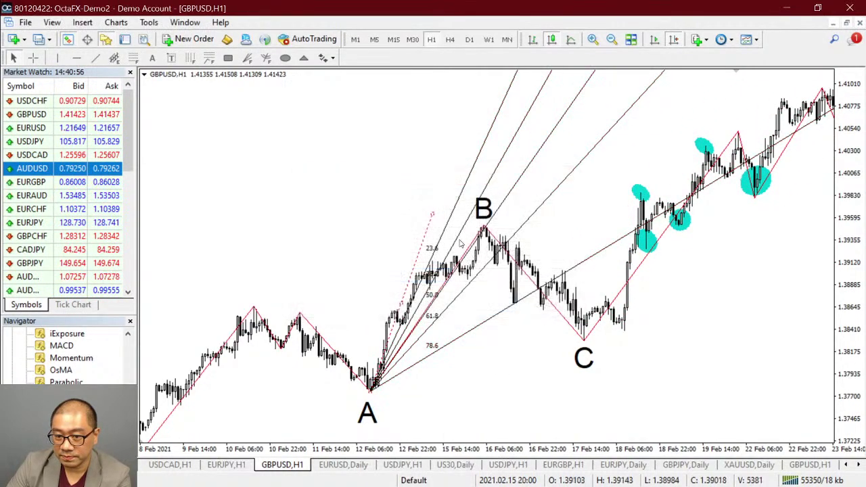
drag(428, 212, 483, 229)
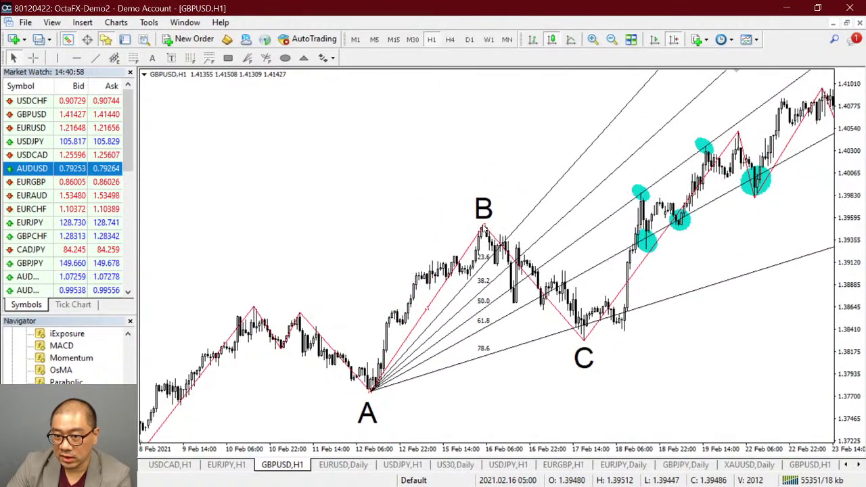
click(485, 207)
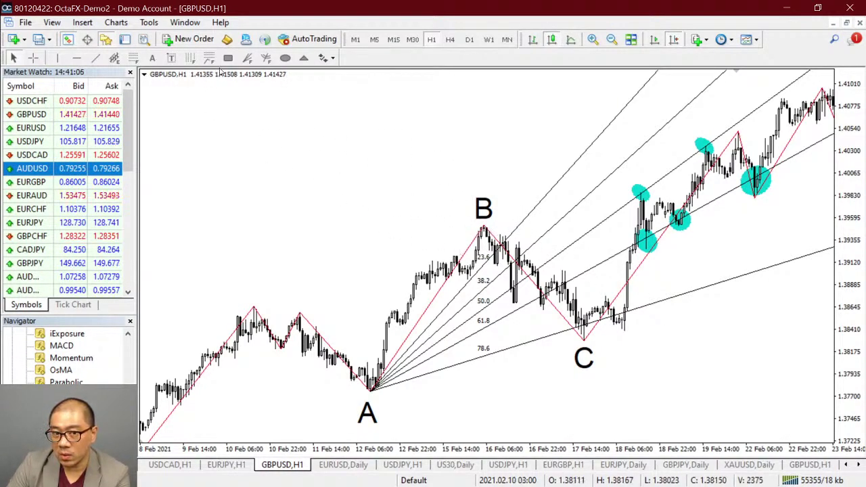
Add a second Fibonacci fan from swing high B to swing low C with red levels
click(250, 60)
drag(486, 228, 597, 352)
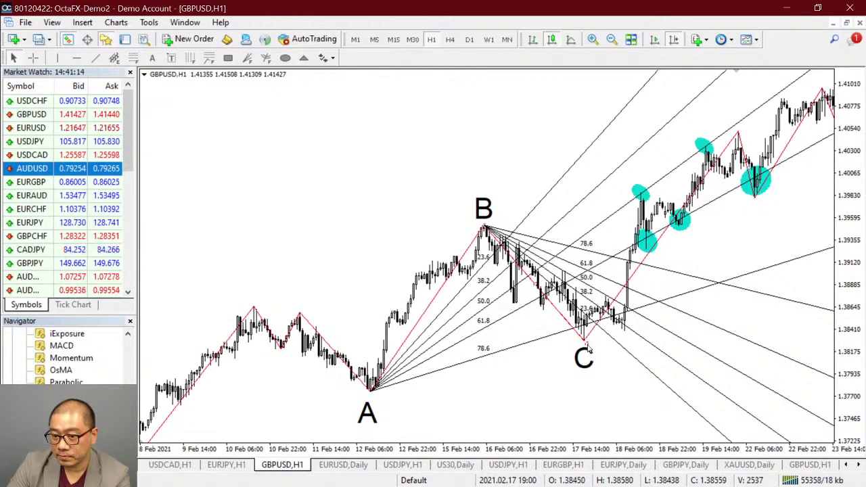
right_click(613, 359)
click(640, 226)
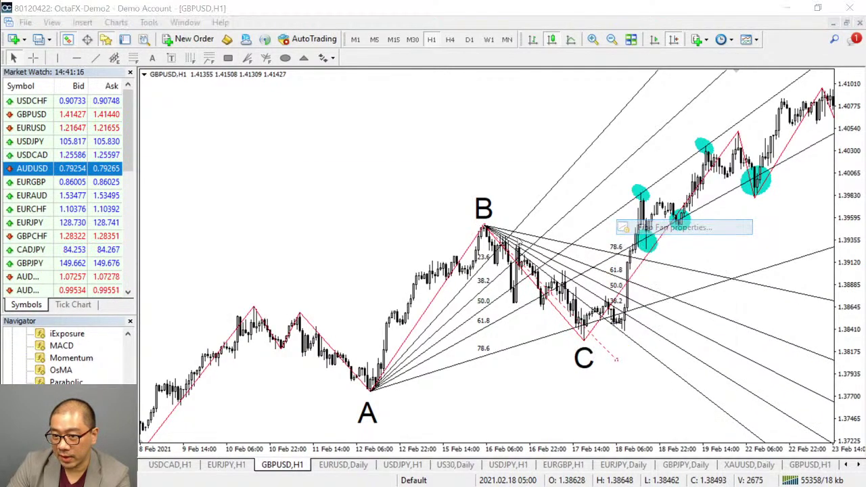
click(447, 278)
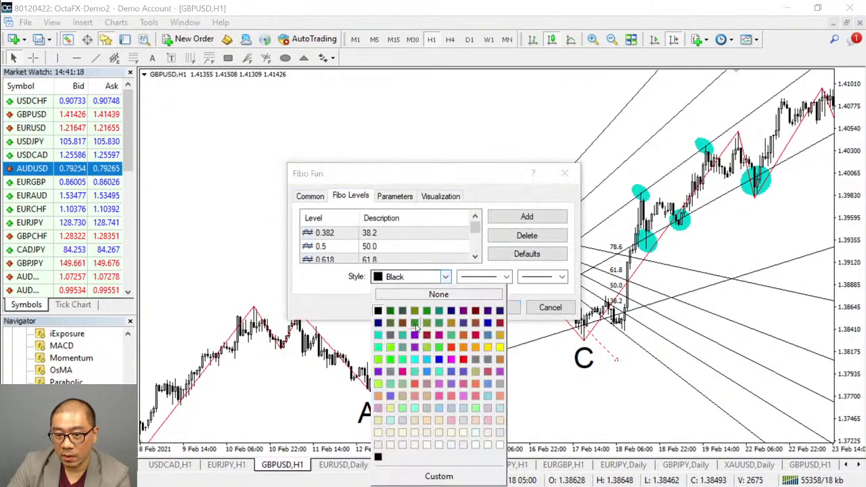
click(465, 360)
click(496, 308)
drag(616, 359, 585, 344)
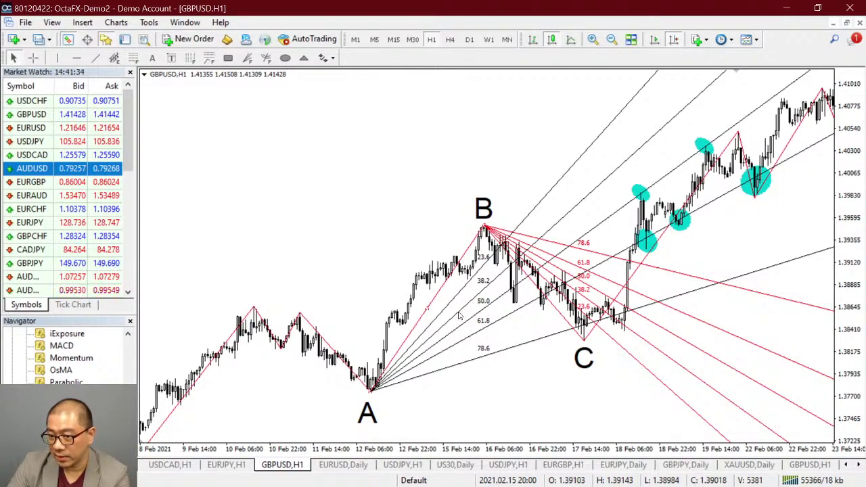
Delete the black A-to-B fan and mark the candles at the red fan's 23.6 and 38.2 lines after swing low C with rectangles
key(Delete)
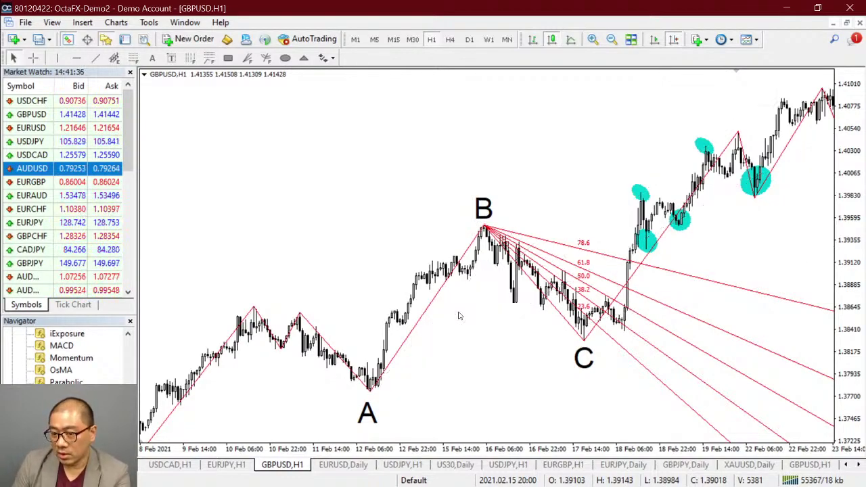
key(plus)
key(plus)
scroll(459, 316, down, 10)
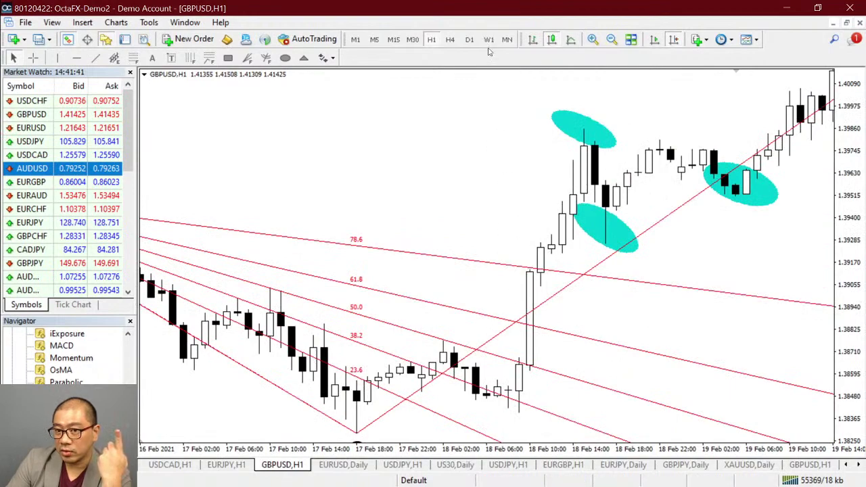
click(228, 58)
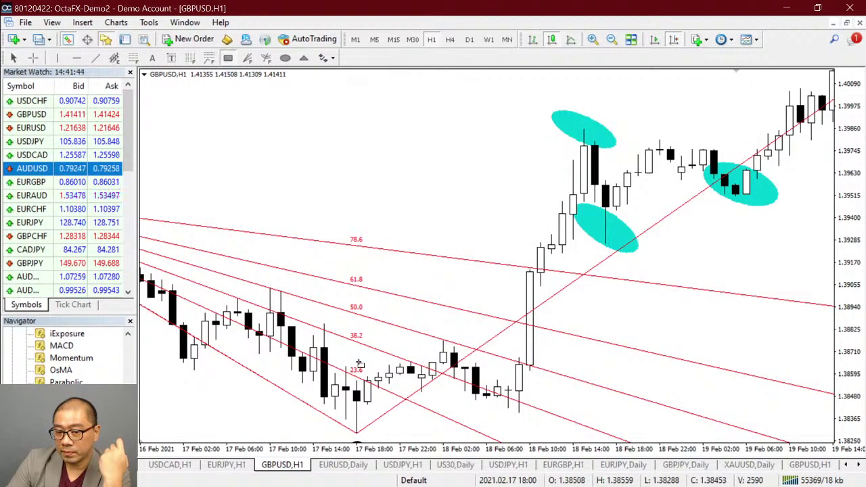
drag(352, 375, 390, 400)
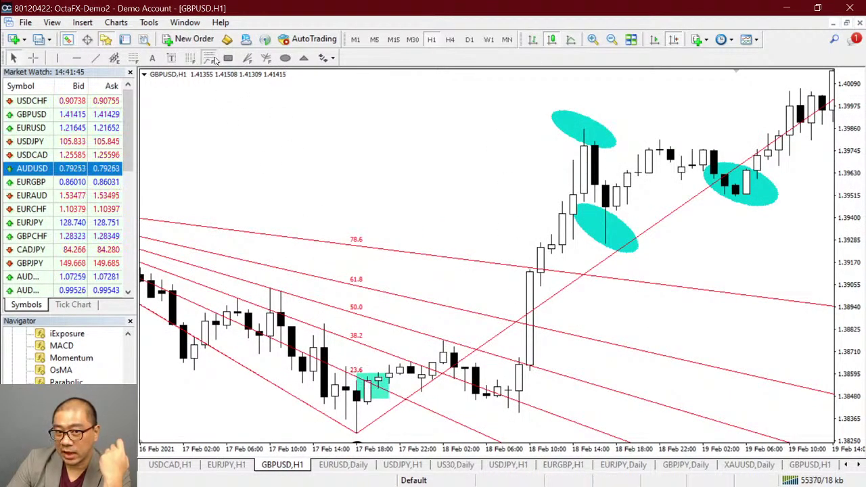
click(228, 59)
drag(399, 364, 422, 372)
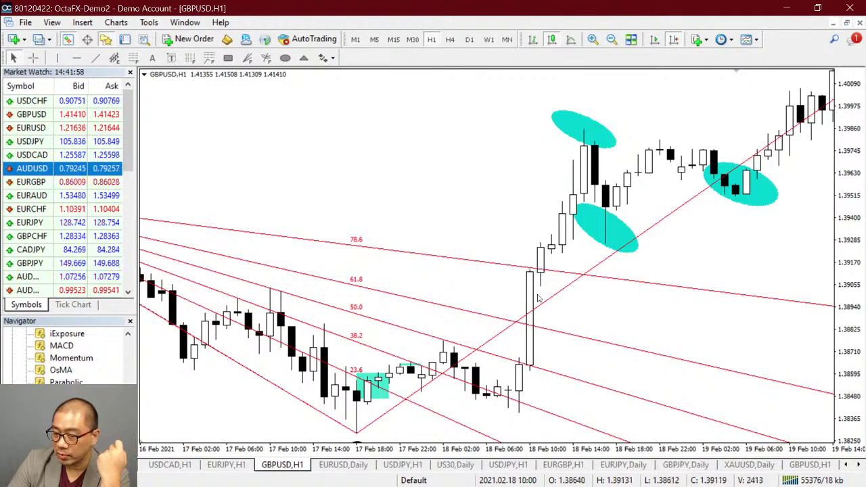
Redraw a Fibonacci fan from swing low A to swing high B alongside the red B-to-C fan
key(minus)
scroll(532, 221, up, 5)
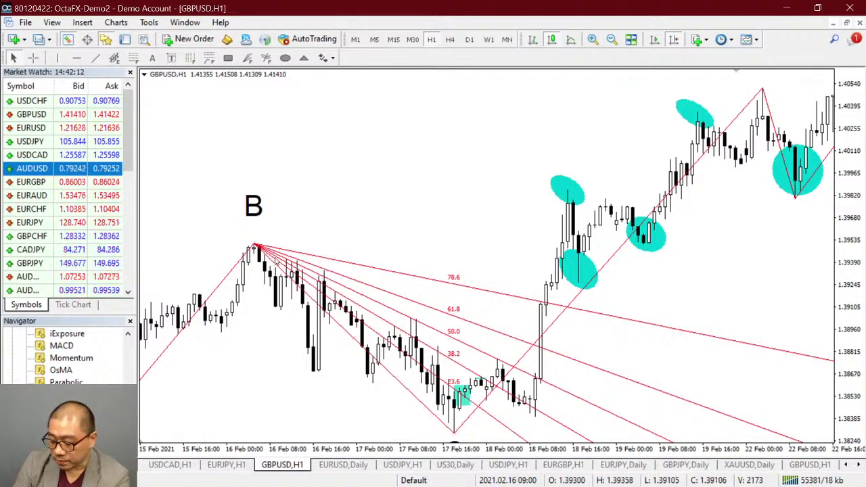
key(plus)
key(minus)
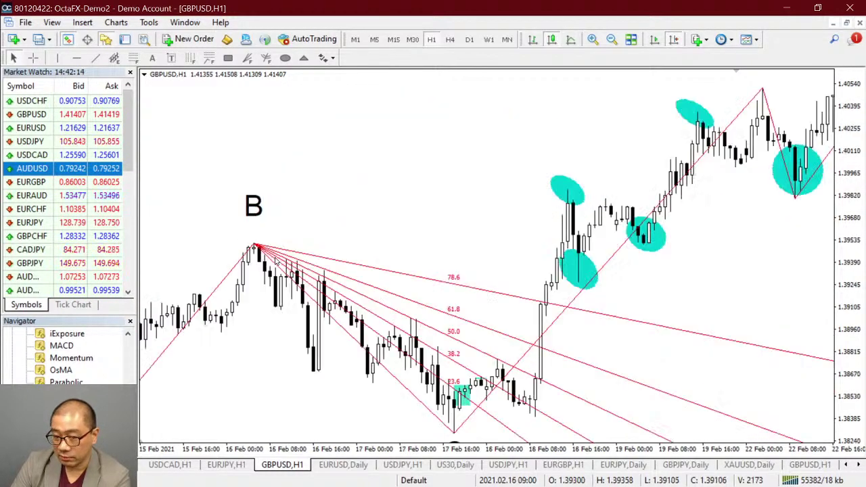
key(minus)
scroll(275, 261, up, 3)
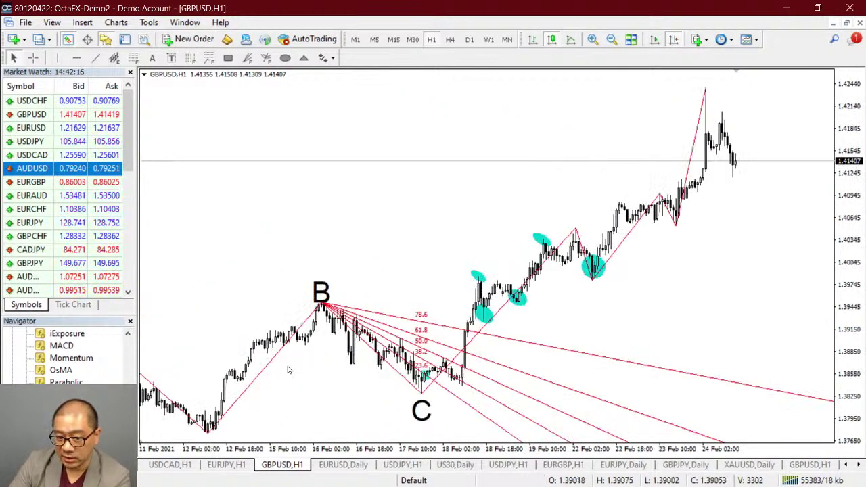
scroll(366, 169, up, 2)
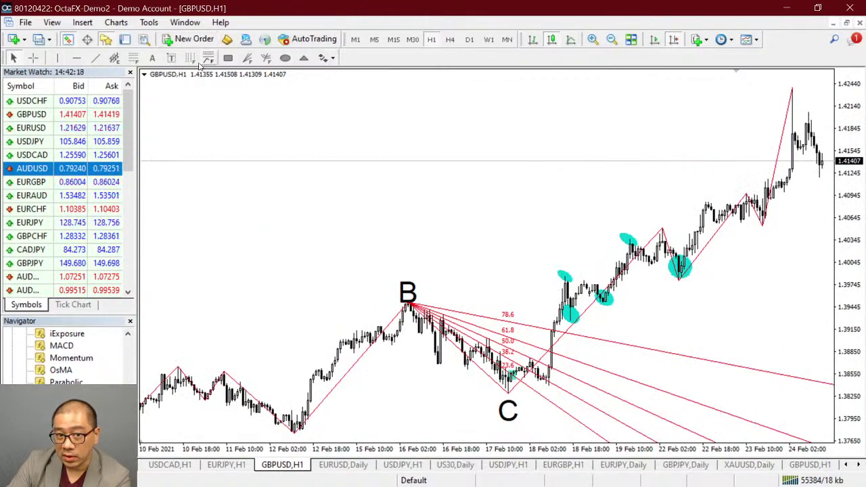
click(247, 57)
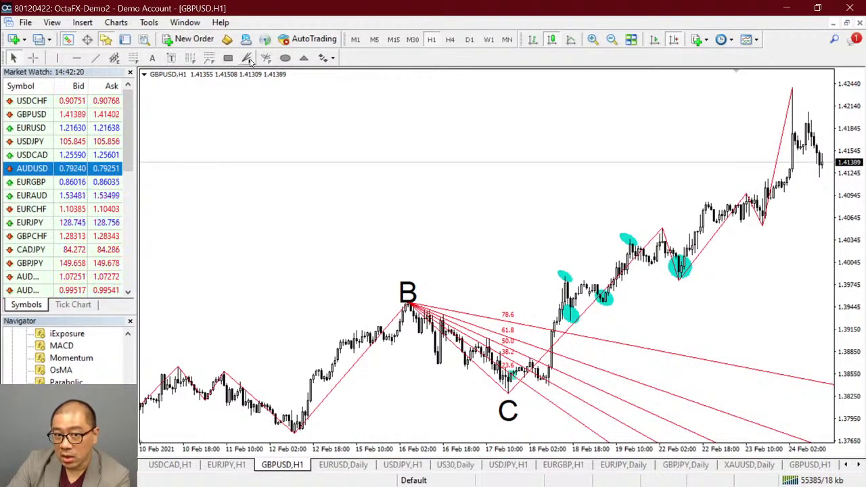
drag(298, 433, 407, 305)
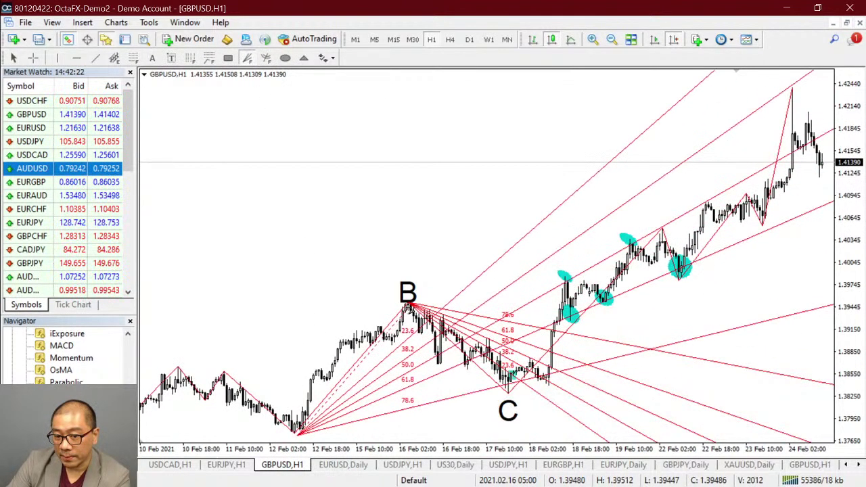
Set the level colour of the rising Fibonacci fan to black and delete both Fibonacci fans from the GBPUSD chart
right_click(386, 332)
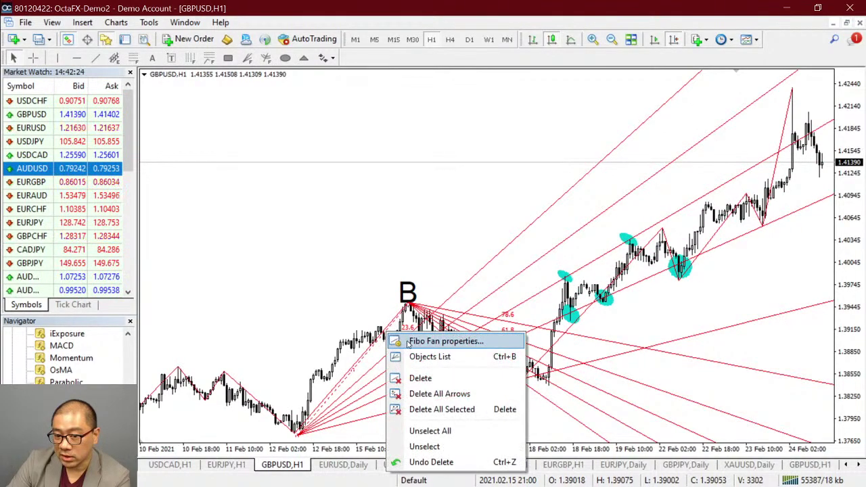
click(413, 340)
click(443, 281)
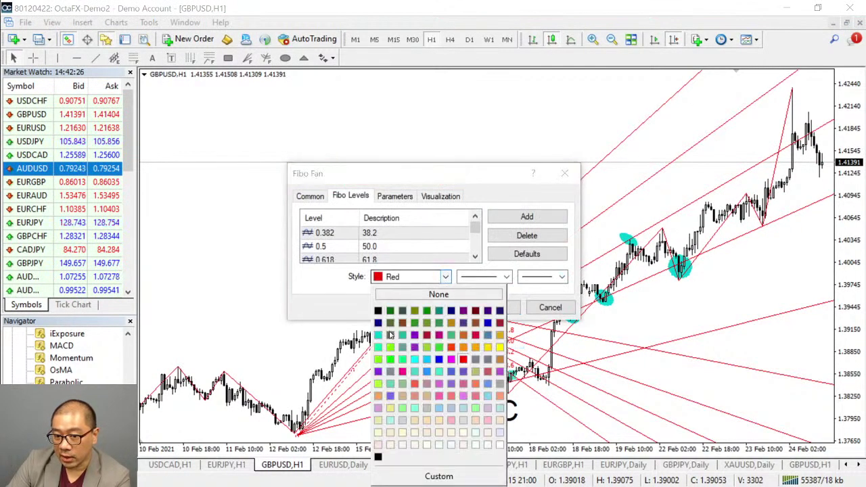
click(377, 312)
click(509, 312)
drag(406, 306, 405, 305)
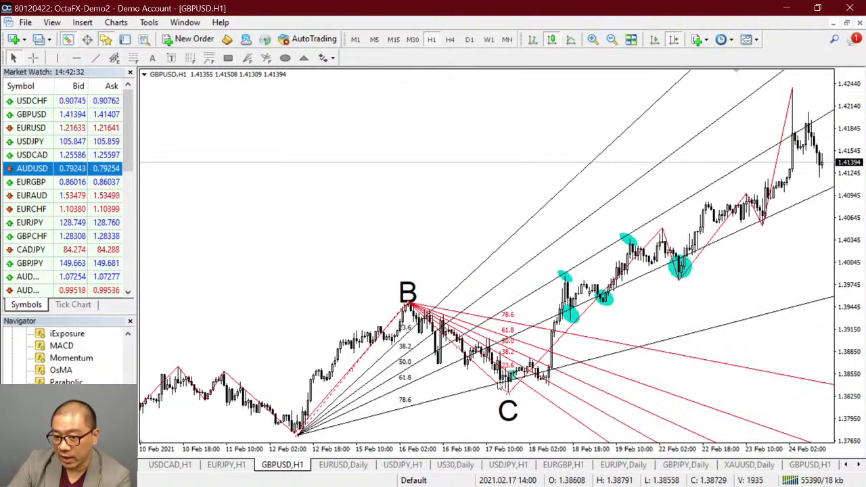
key(BackSpace)
key(BackSpace)
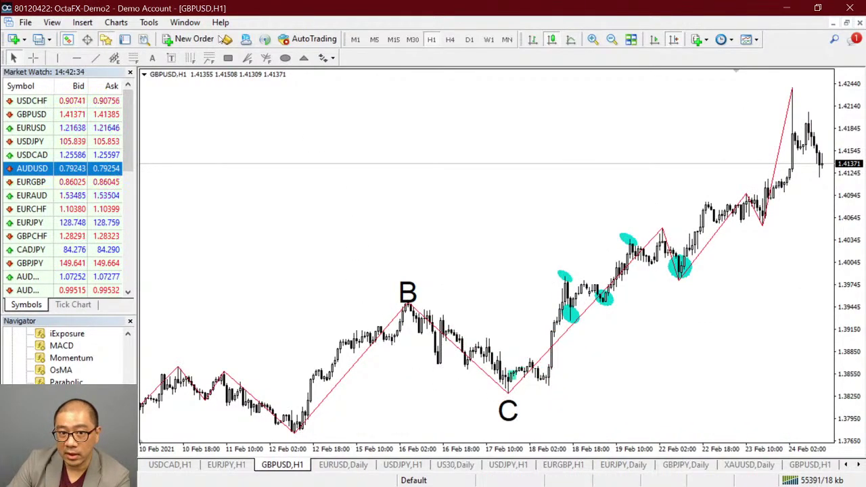
Draw a Fibonacci fan from the 12 Feb swing low to swing high B and highlight the price zone around C with a rectangle
click(247, 58)
drag(294, 433, 408, 307)
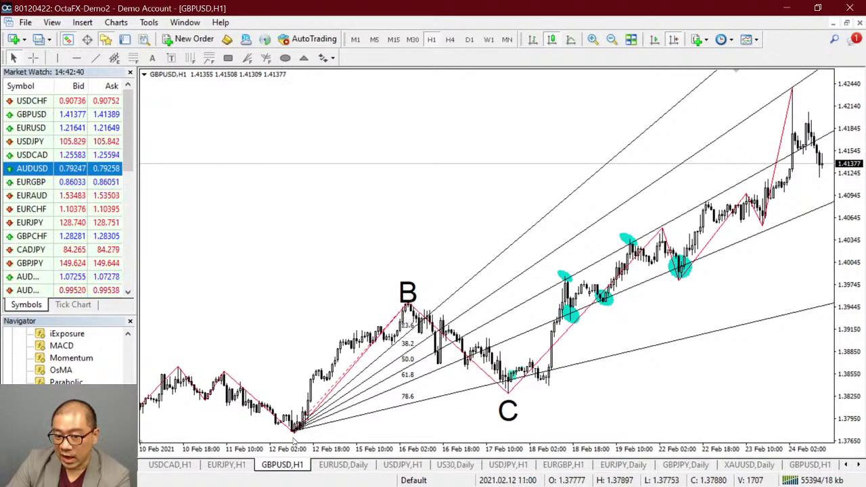
drag(294, 437, 296, 432)
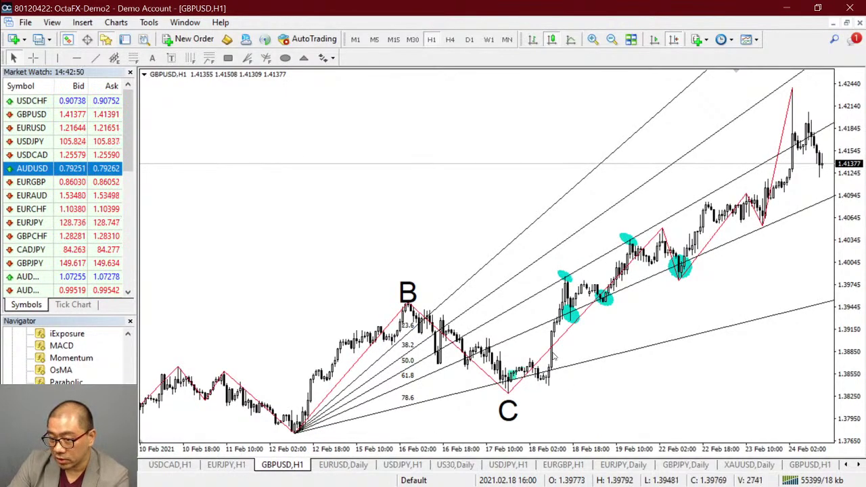
mouse_move(527, 371)
mouse_down()
mouse_move(516, 381)
mouse_move(579, 397)
mouse_up()
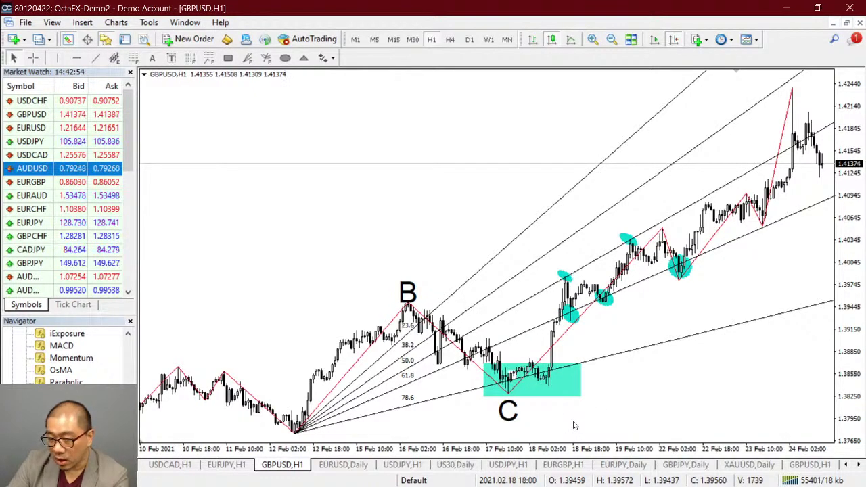
Draw a Fibonacci expansion from the 22 Feb swing low to the 23 Feb swing high, projected from the 23 Feb swing low
key(plus)
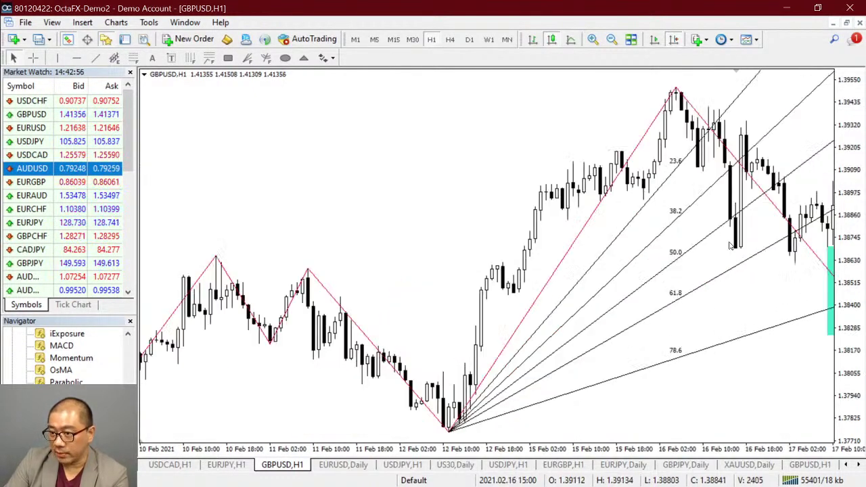
key(End)
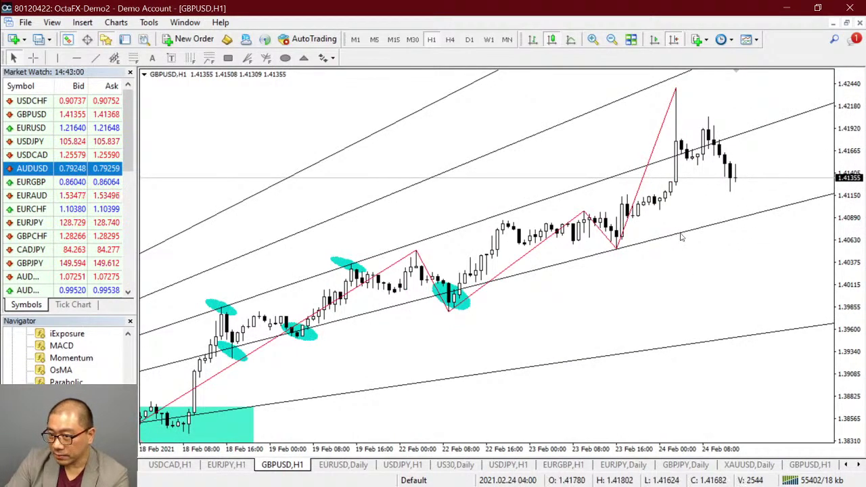
drag(854, 198, 855, 220)
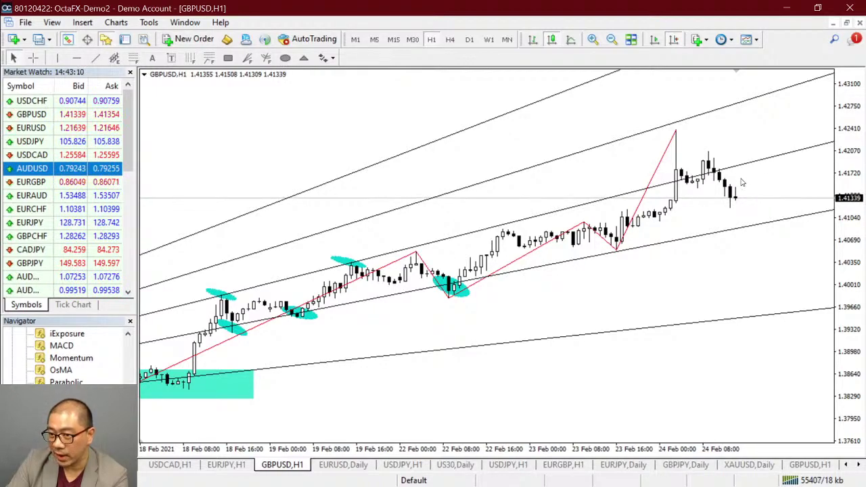
click(209, 58)
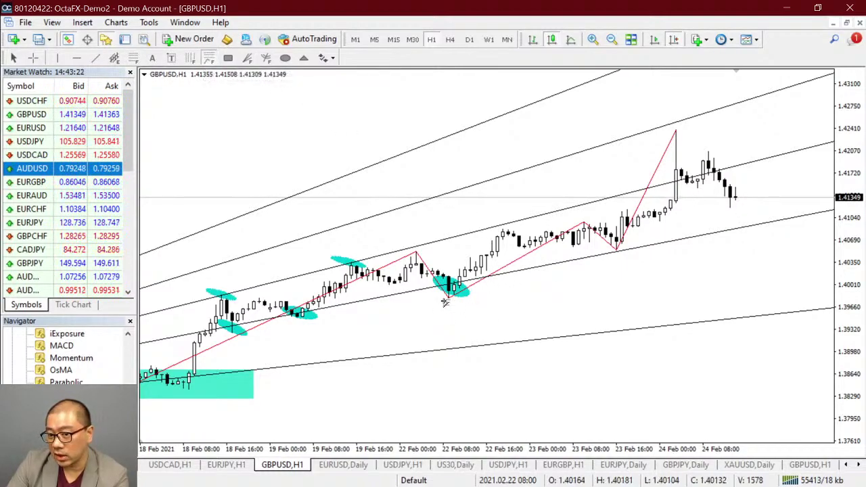
drag(448, 300, 586, 224)
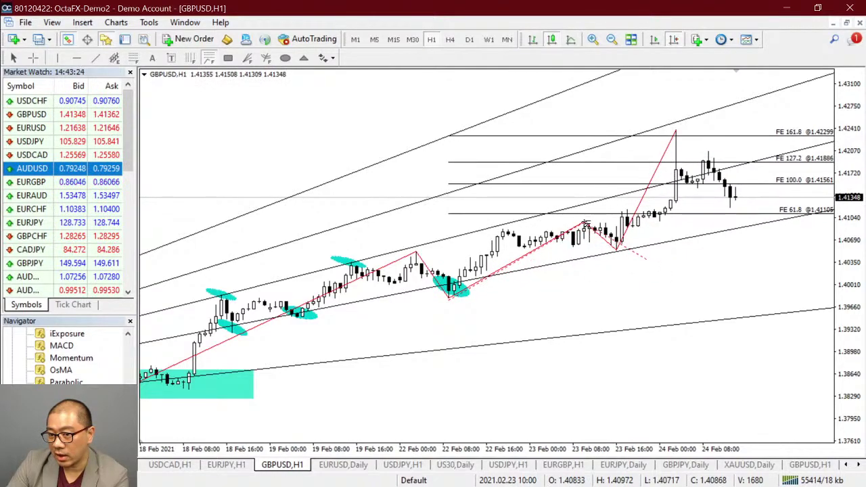
click(619, 253)
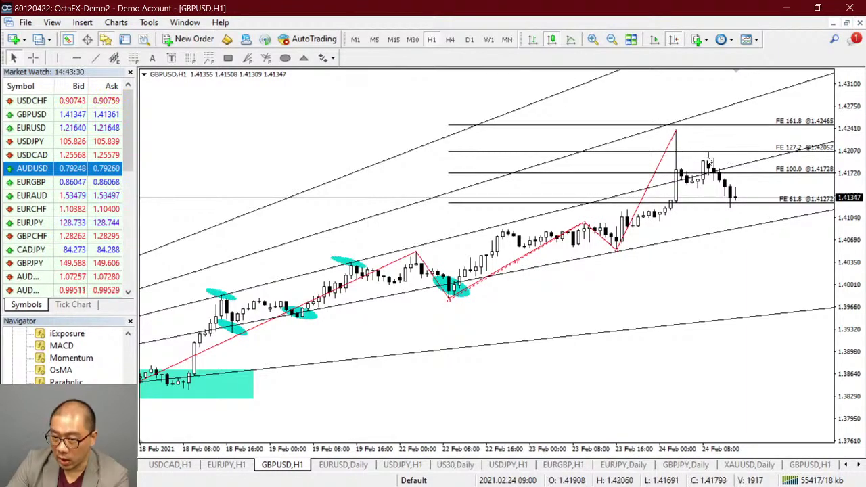
Delete the Fibonacci expansion drawn from the 22 Feb swing low
drag(462, 300, 522, 217)
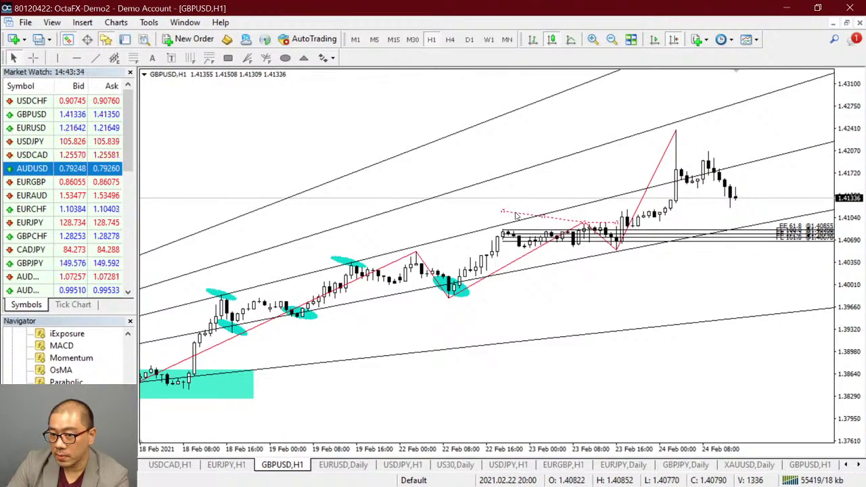
key(plus)
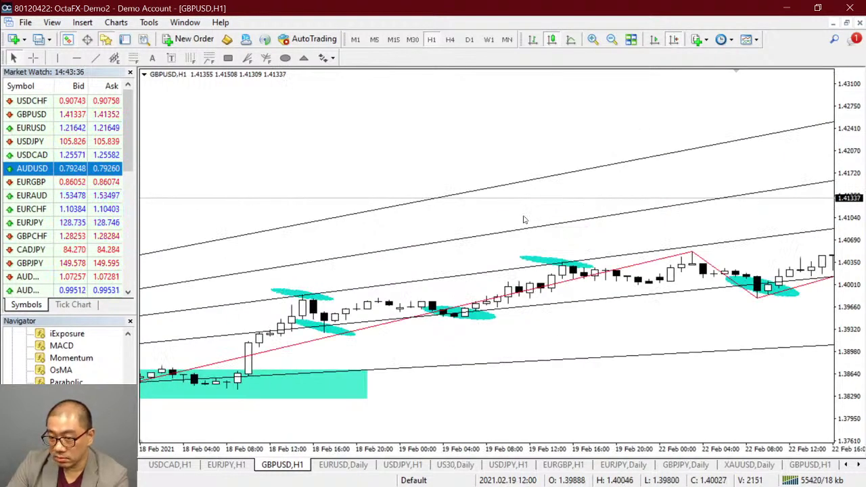
scroll(526, 217, down, 10)
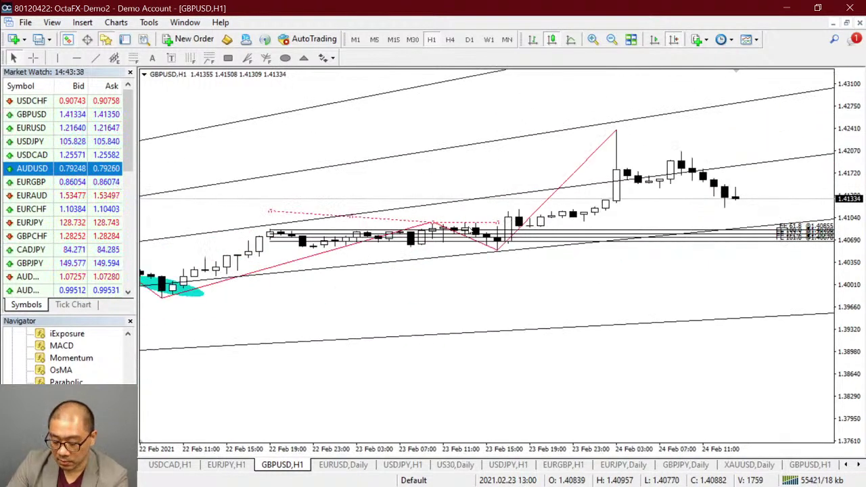
key(Delete)
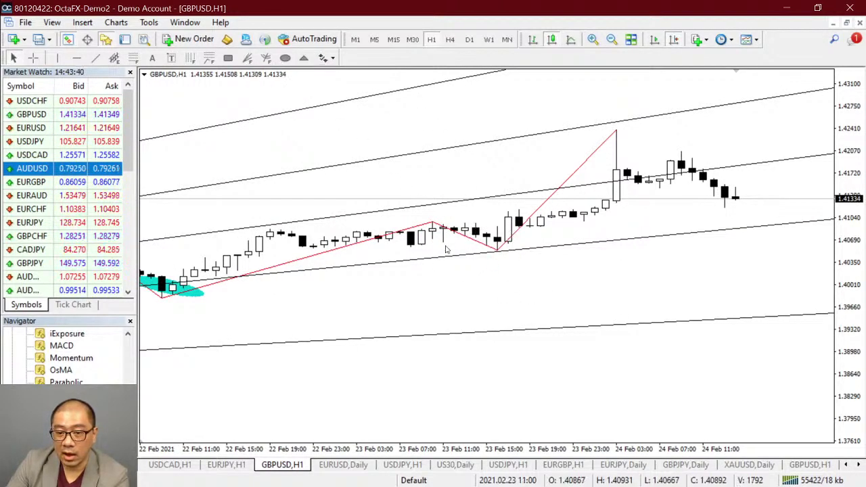
Try a Fibonacci expansion from the 23 Feb swing high to its following low, projected from the 24 Feb high, and delete it
double_click(855, 230)
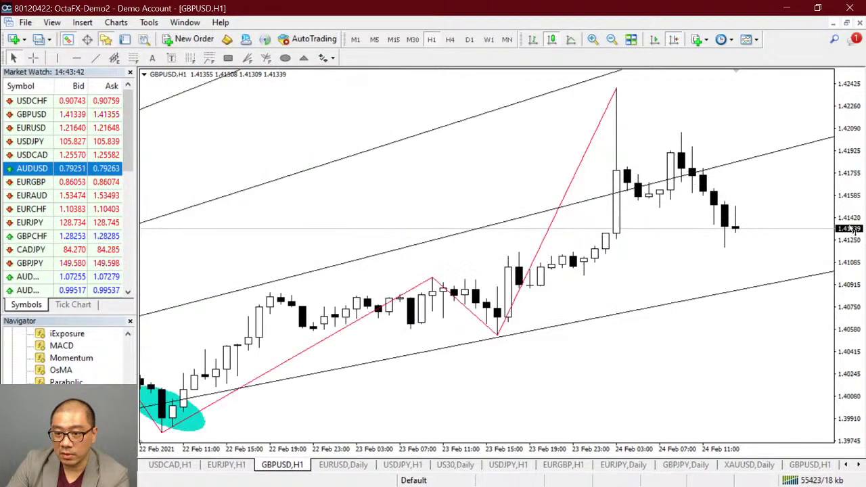
click(209, 59)
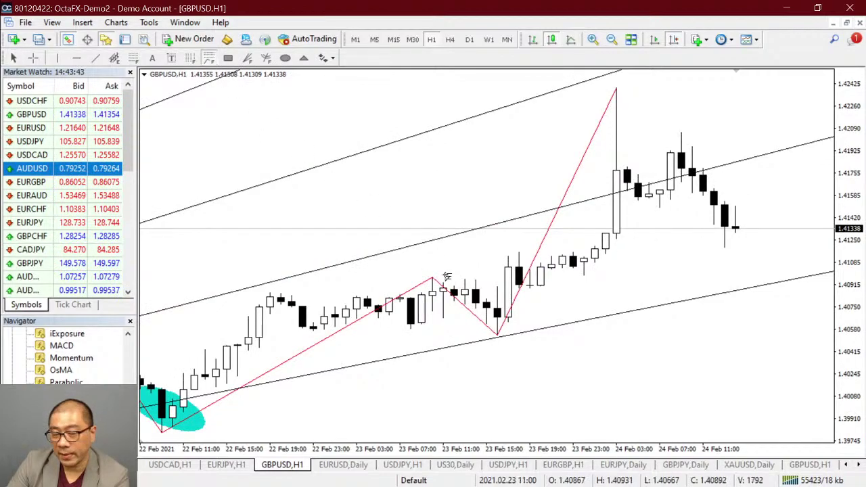
drag(435, 279, 501, 336)
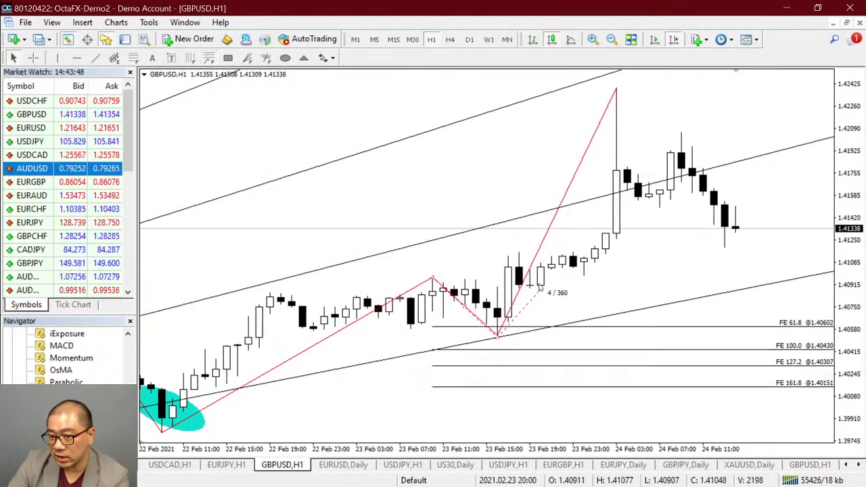
click(616, 88)
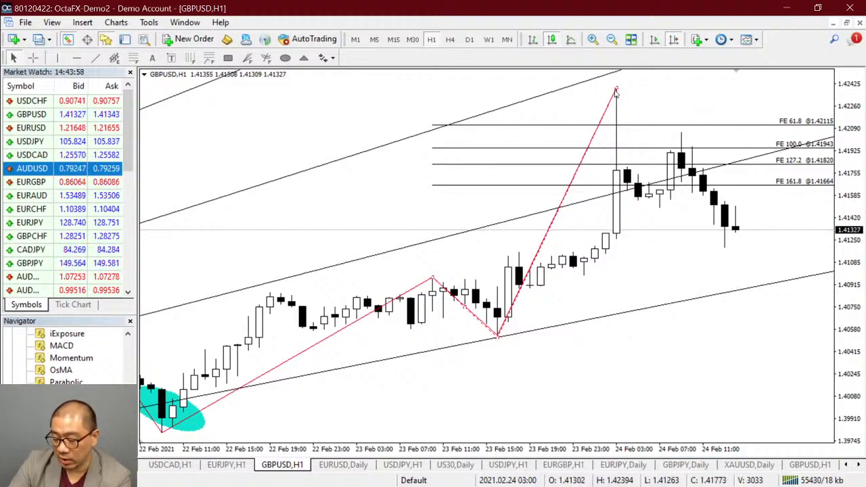
drag(498, 337, 499, 339)
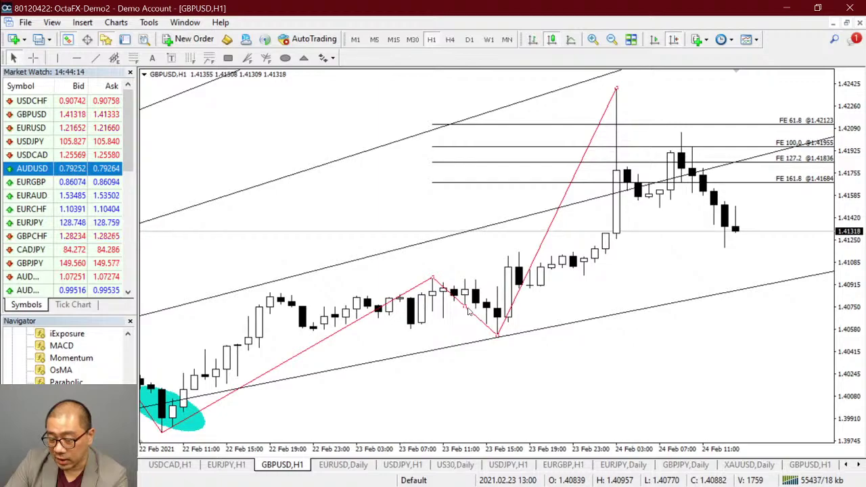
key(Delete)
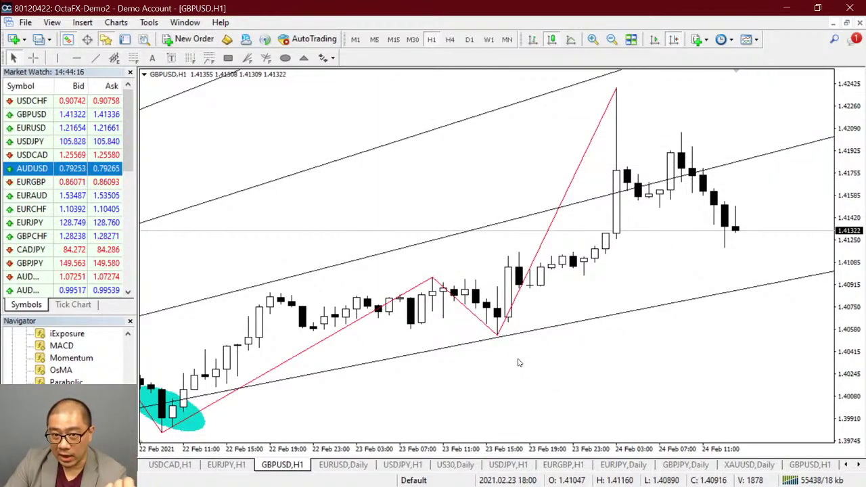
Draw a Fibonacci retracement from the 23 Feb low at 1.40534 to the 24 Feb high at 1.42394 and highlight its 61.8 level with a rectangle
click(133, 57)
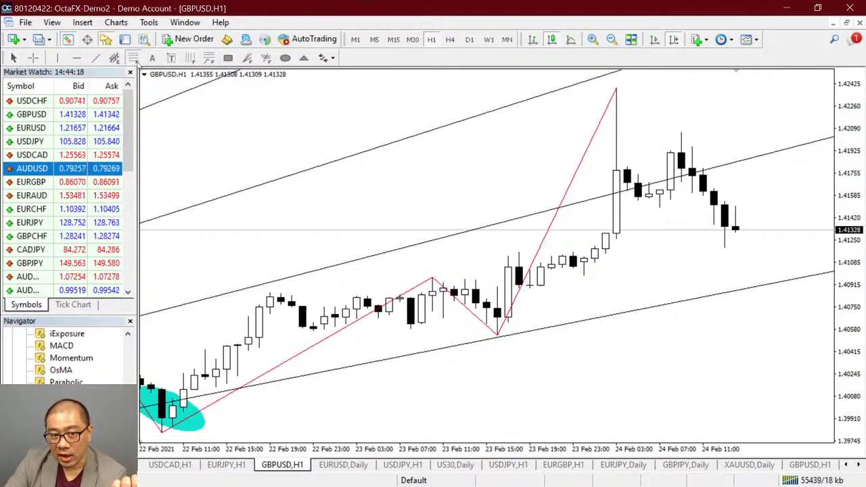
mouse_move(499, 335)
mouse_down()
mouse_move(555, 275)
mouse_move(617, 89)
mouse_up()
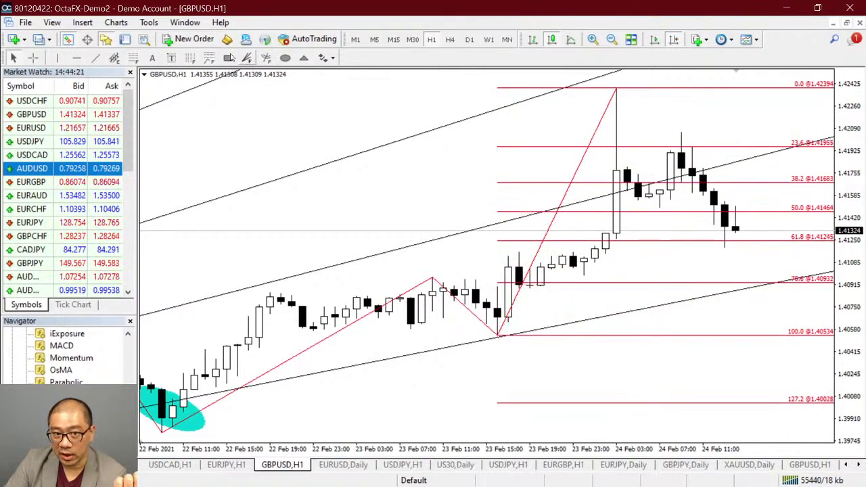
drag(816, 249, 813, 251)
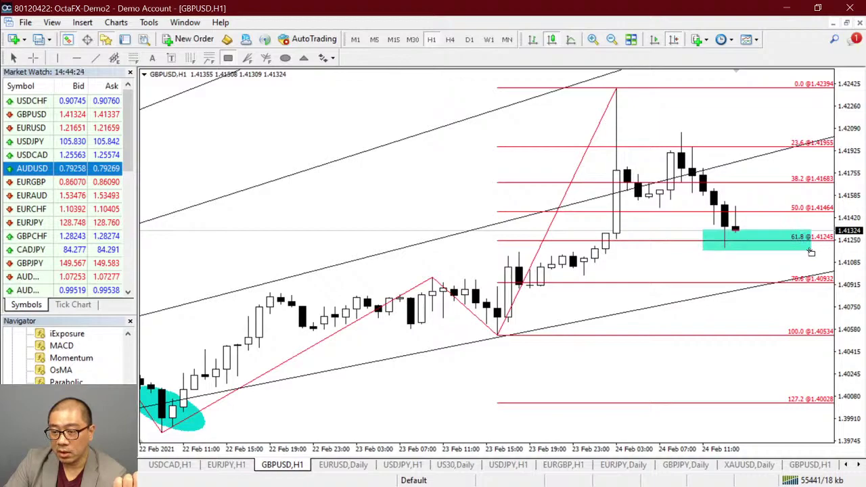
Place a vertical line at 2021.02.24 18:00, where the 78.6 retracement level meets the fan line
click(58, 57)
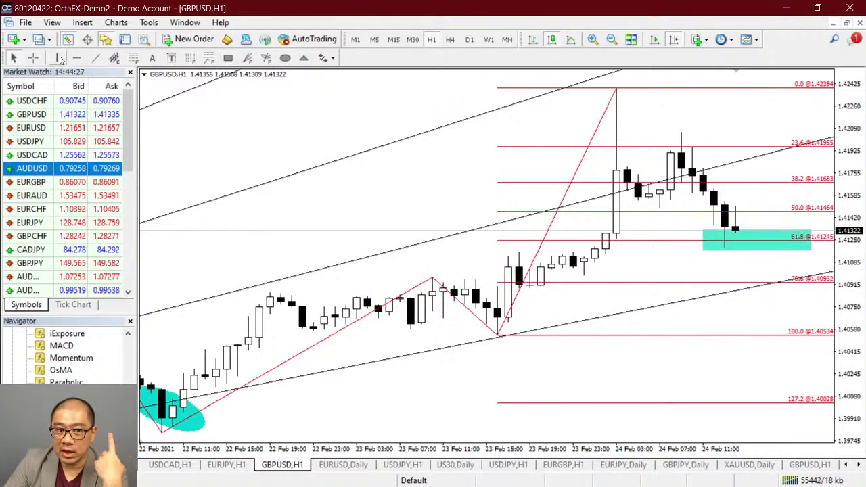
click(779, 283)
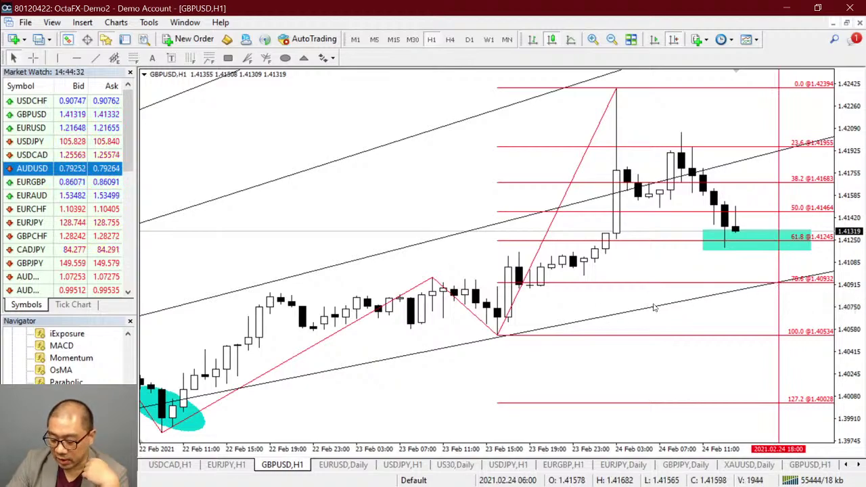
key(minus)
scroll(630, 316, up, 5)
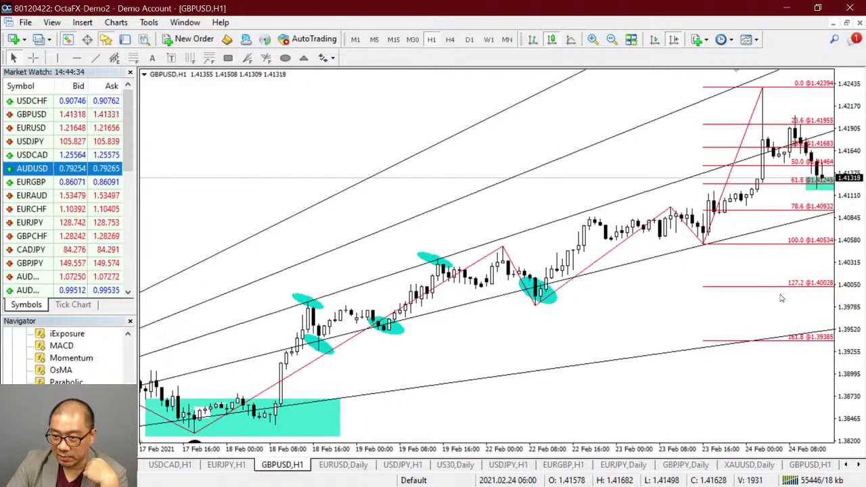
scroll(782, 319, down, 5)
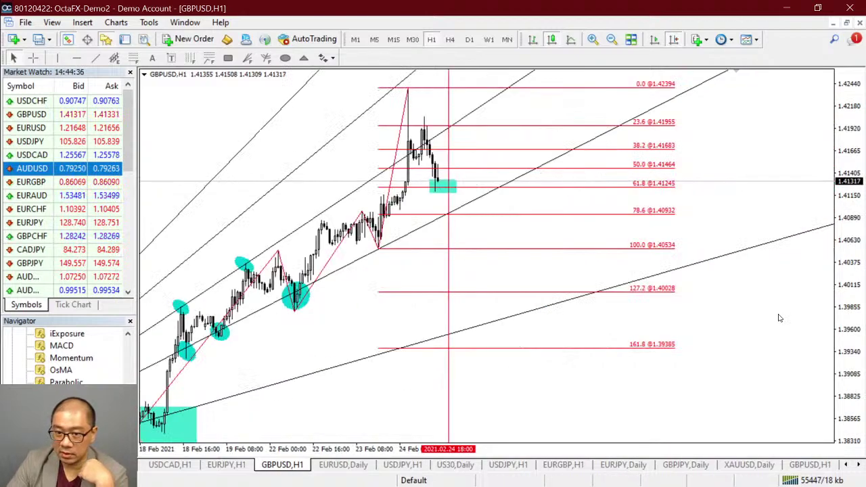
scroll(843, 321, up, 5)
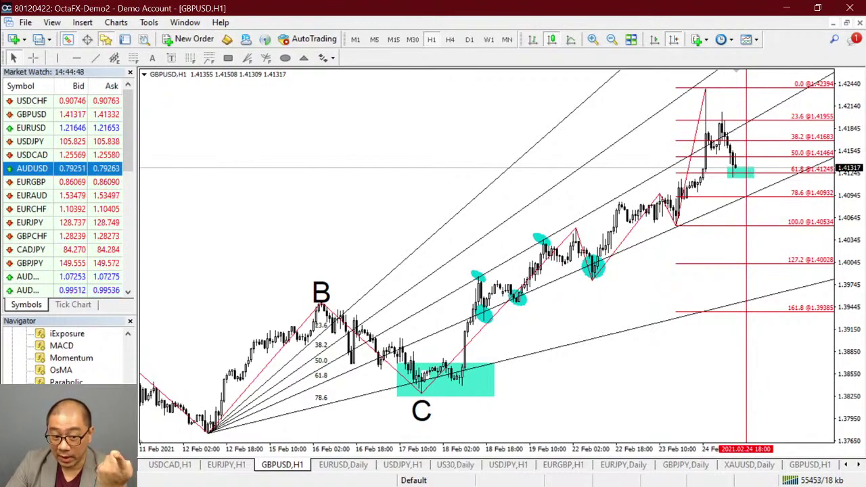
Add the Stochastic indicator to the GBPUSD H1 chart with K Period 14, D Period 5 and Slowing 5
mouse_move(68, 407)
mouse_down()
mouse_move(270, 325)
mouse_move(305, 270)
mouse_up()
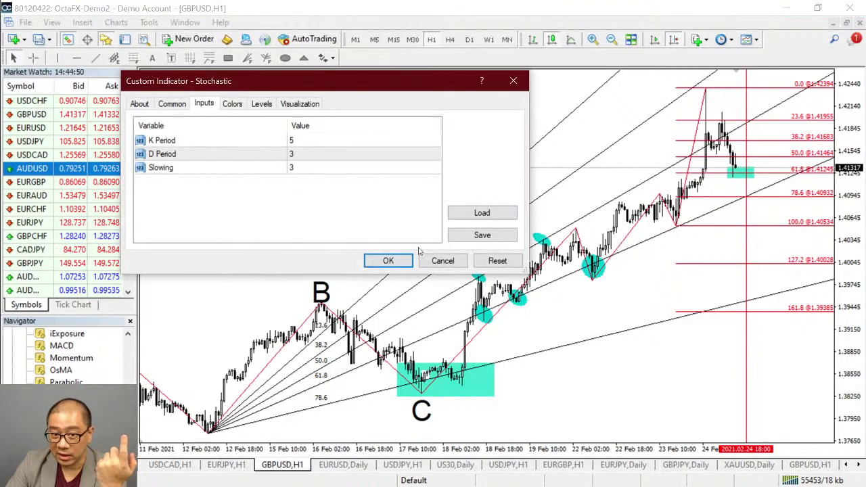
click(299, 139)
click(297, 138)
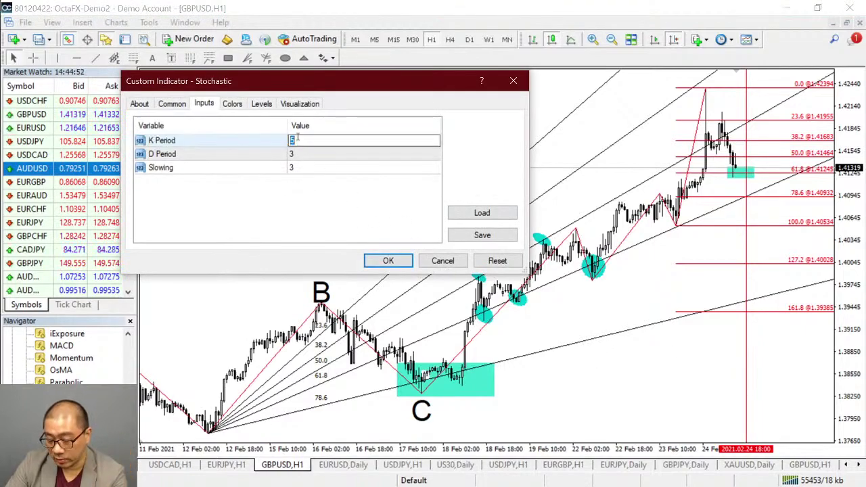
text(14)
click(304, 153)
click(303, 154)
text(5)
click(310, 169)
click(311, 170)
text(5)
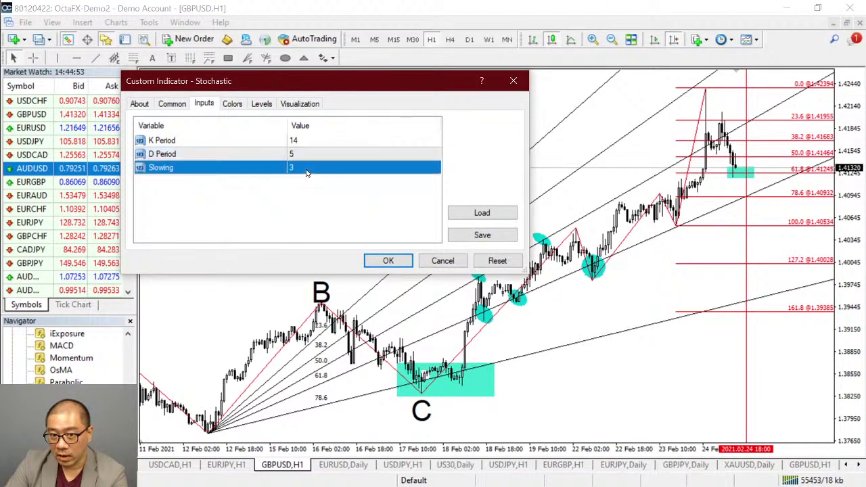
click(373, 154)
click(373, 154)
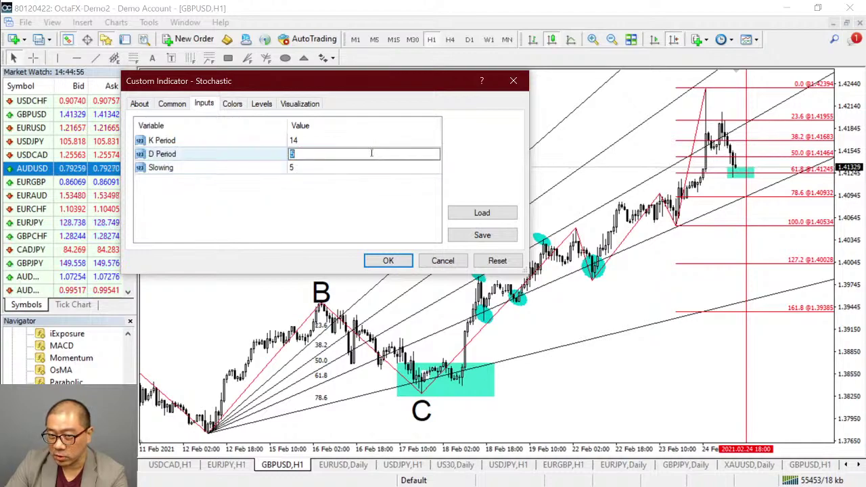
click(391, 262)
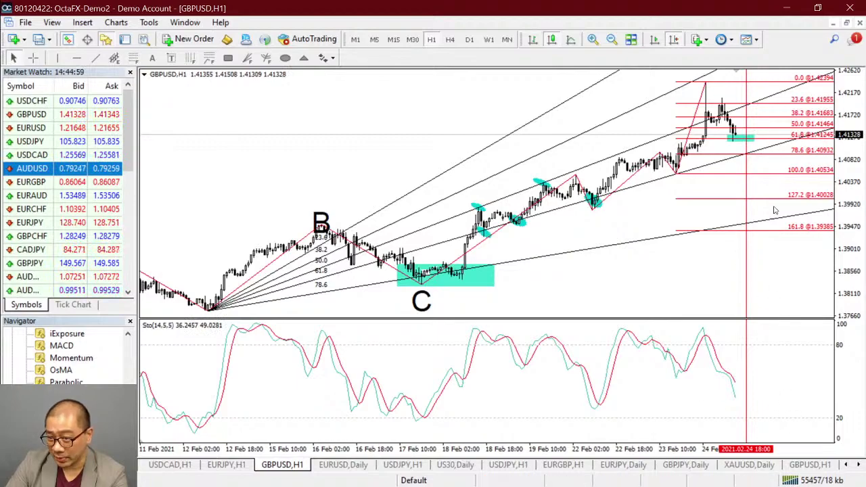
Delete the rectangle highlighting the 61.8 retracement level and reduce the height of the Stochastic window
key(plus)
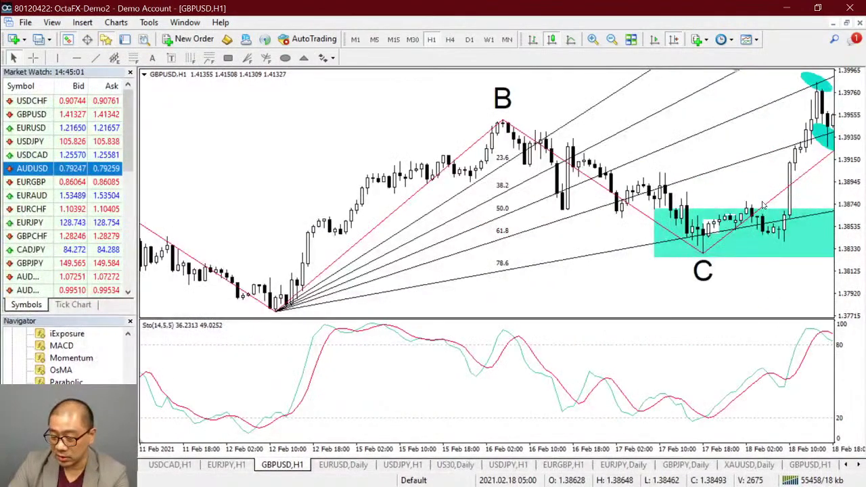
scroll(763, 205, down, 10)
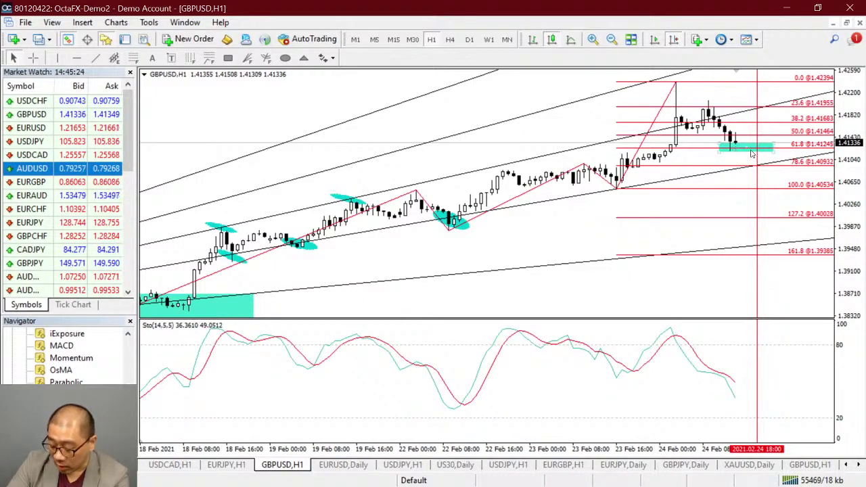
key(BackSpace)
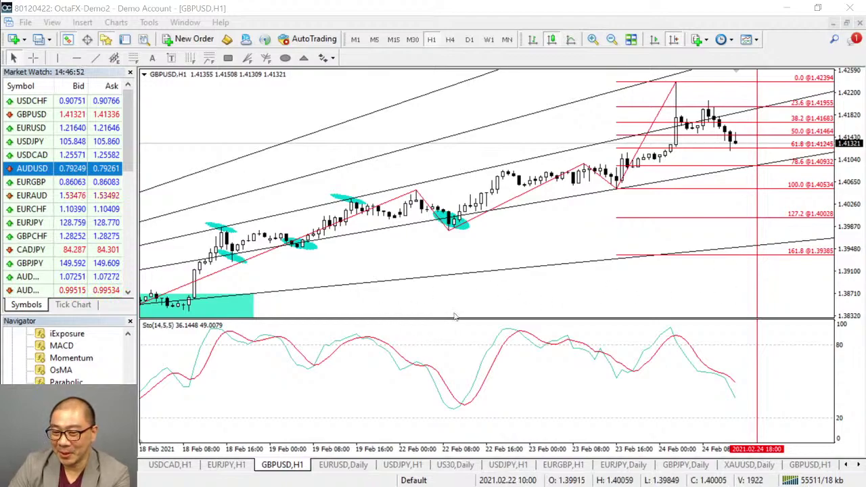
drag(434, 318, 428, 376)
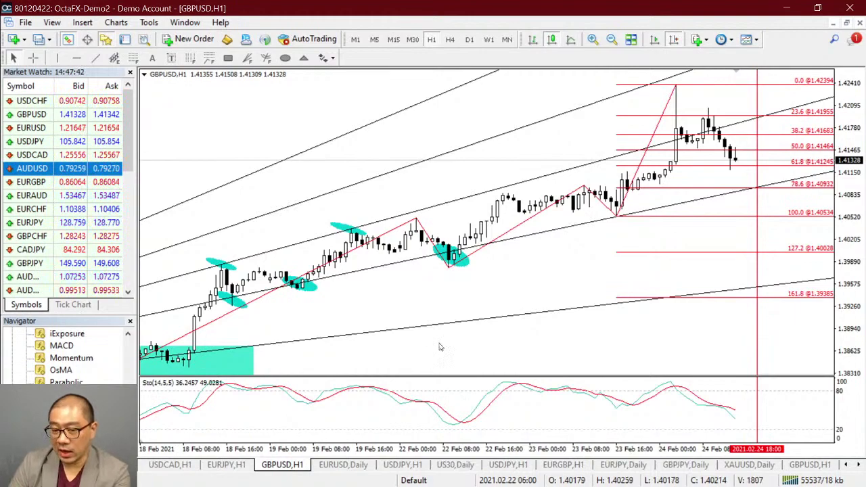
Delete the Fibonacci retracement drawn from the 23 Feb low to the 24 Feb high
scroll(481, 350, up, 3)
key(minus)
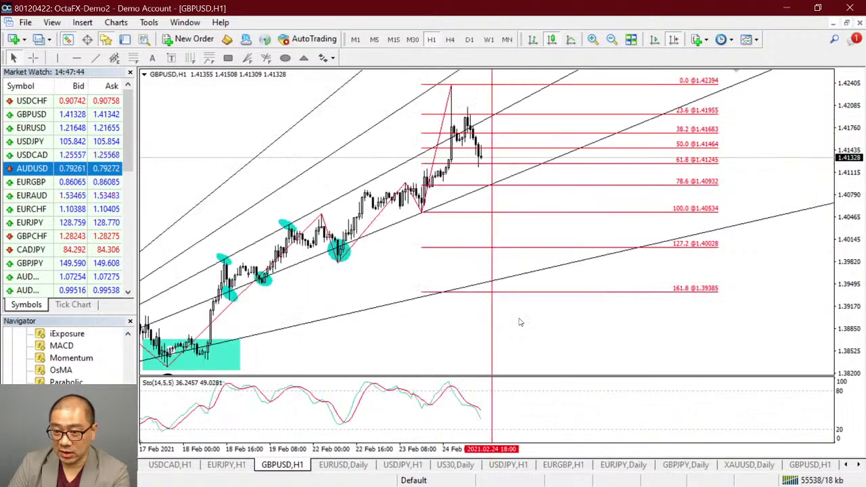
key(minus)
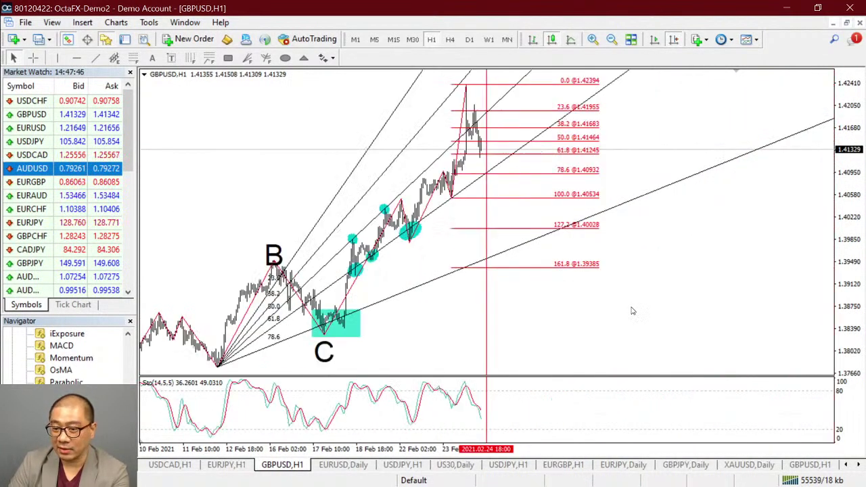
key(minus)
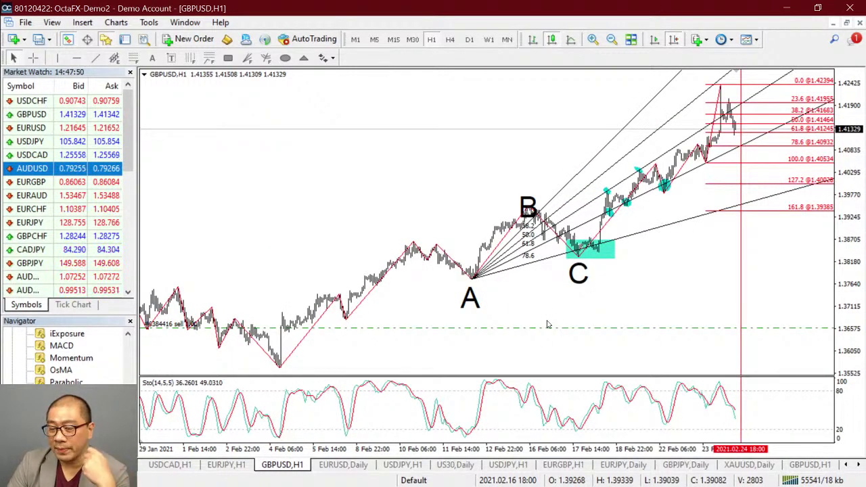
key(plus)
key(plus)
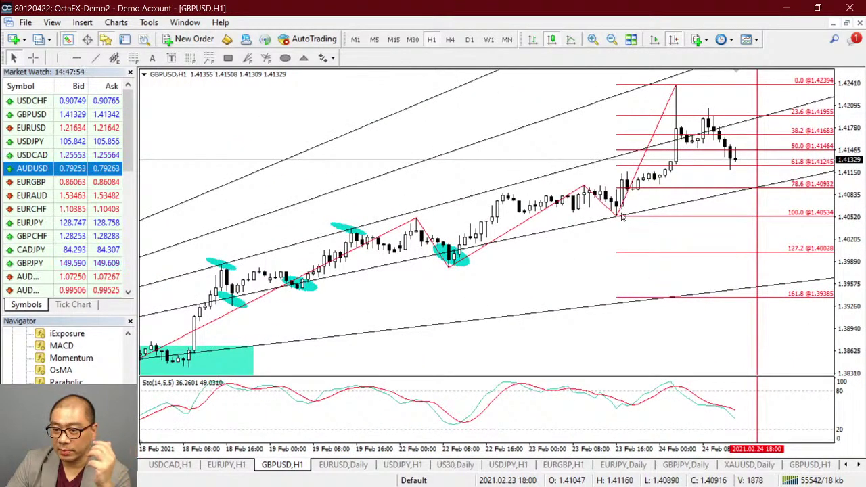
key(Delete)
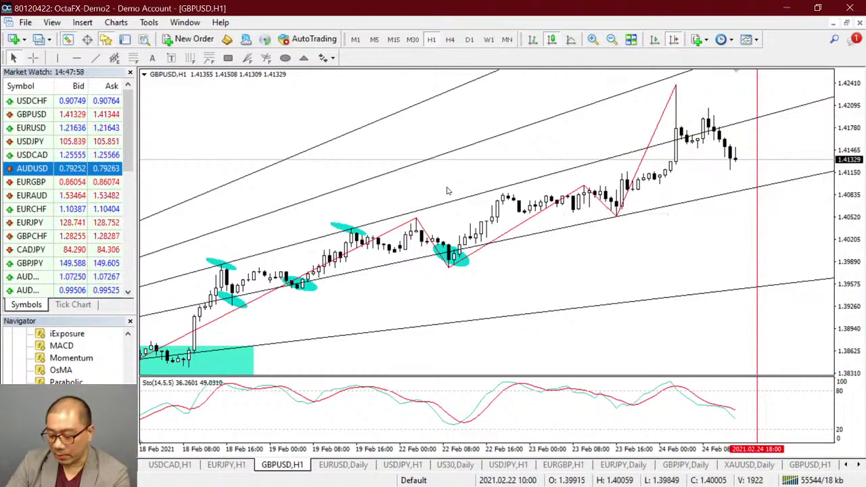
Delete the Fibonacci fan drawn from the 12 Feb swing low at point A
scroll(450, 193, up, 5)
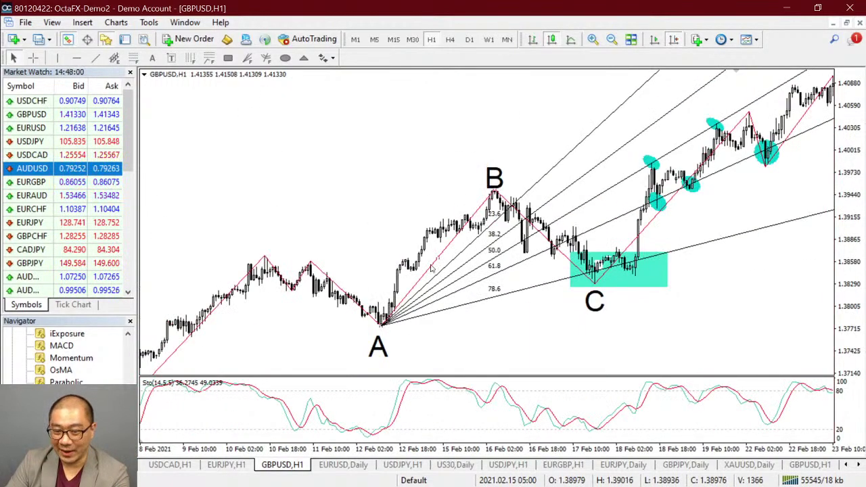
key(Delete)
scroll(436, 257, down, 3)
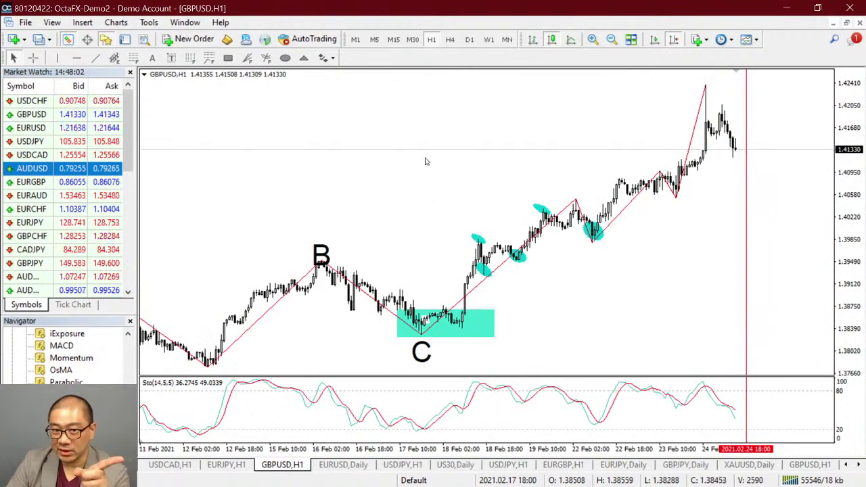
Add a text label A above the 23 Feb swing high
click(151, 58)
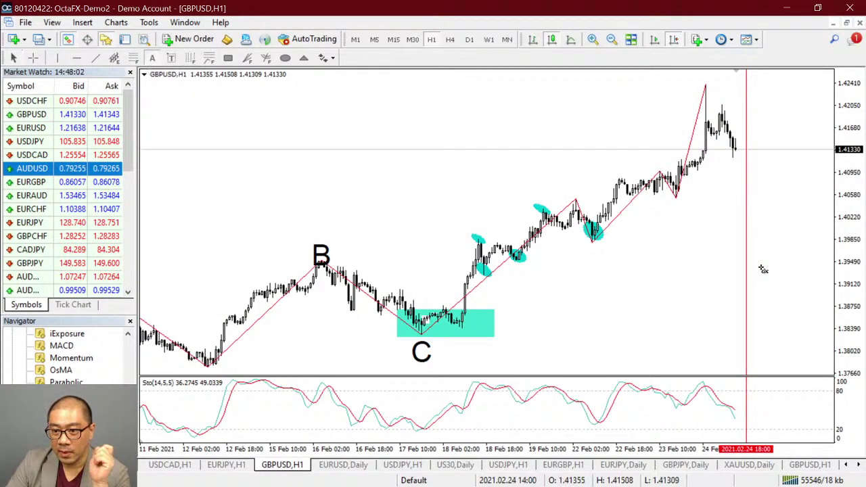
click(654, 165)
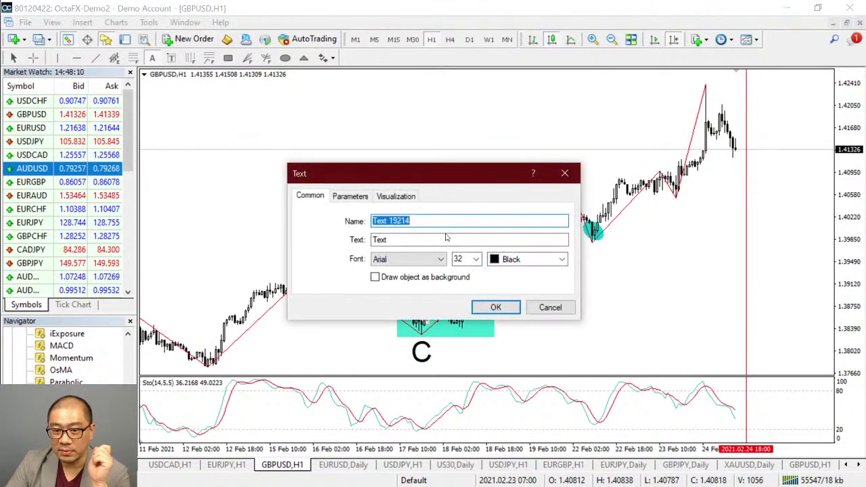
key(Tab)
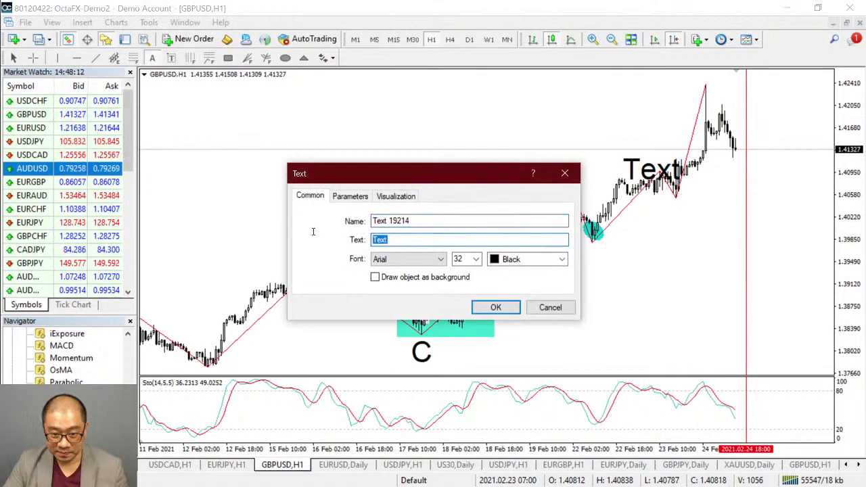
click(496, 308)
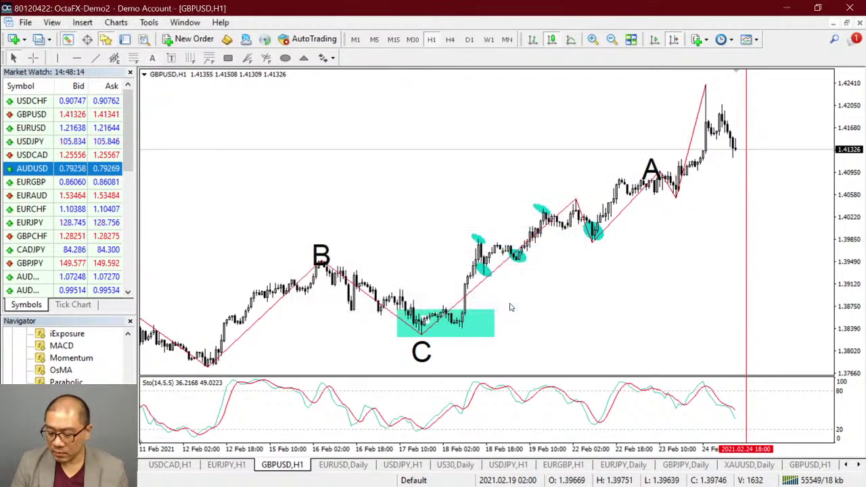
Add a text label B below the 23 Feb swing low that follows point A
key(plus)
key(End)
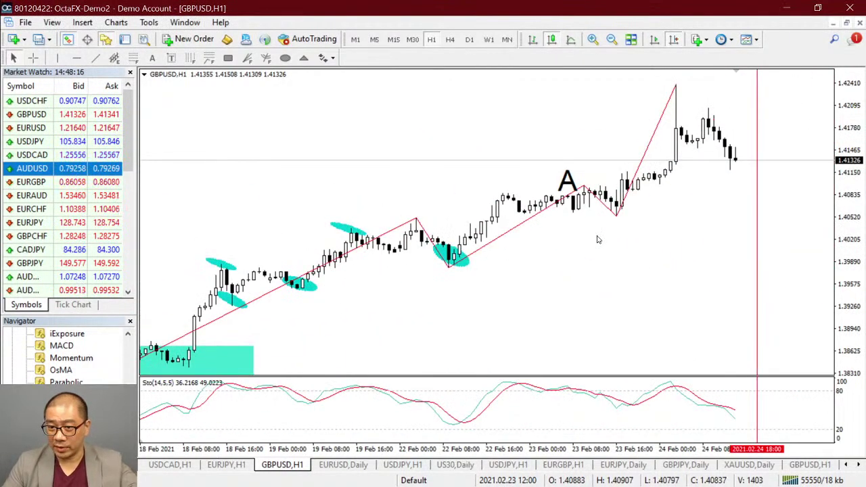
key(plus)
key(End)
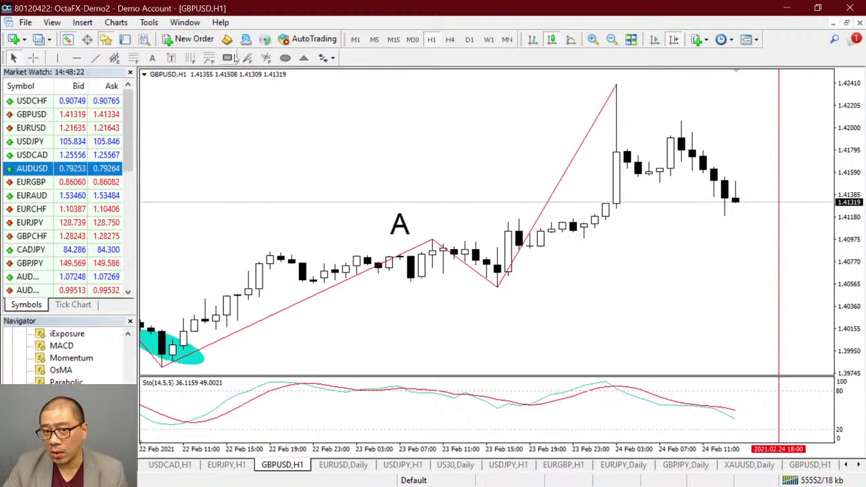
click(151, 57)
click(498, 308)
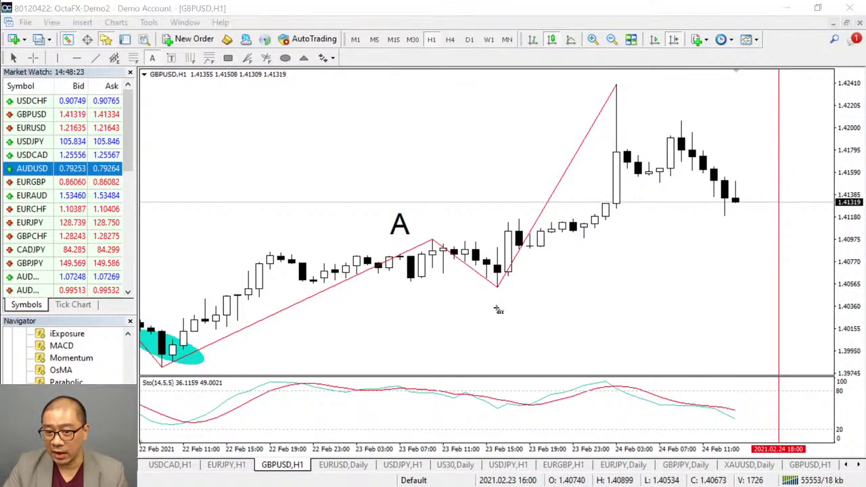
key(Tab)
text(B)
click(487, 309)
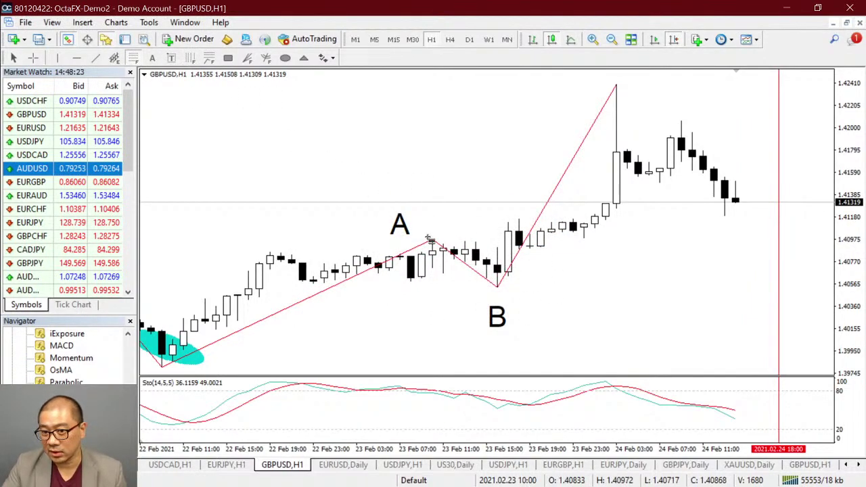
Try a Fibonacci retracement from the swing high at A, 1.40972, to the low at B, 1.40534, and delete it
drag(434, 240, 498, 285)
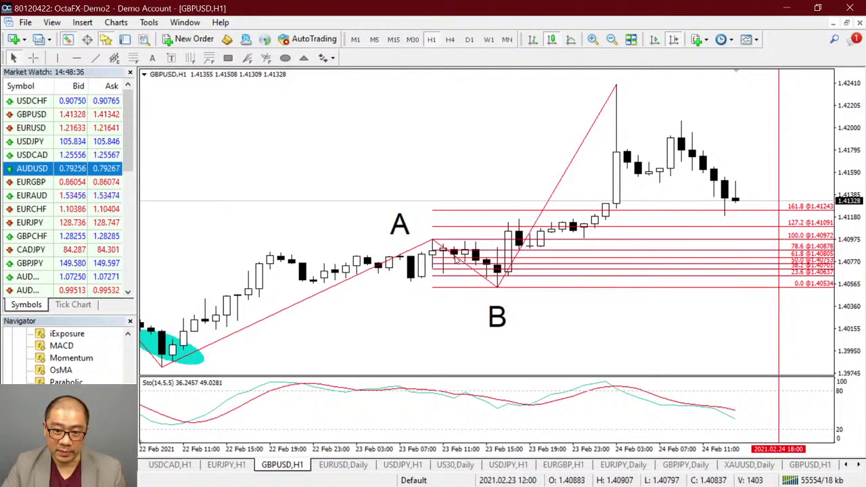
key(Delete)
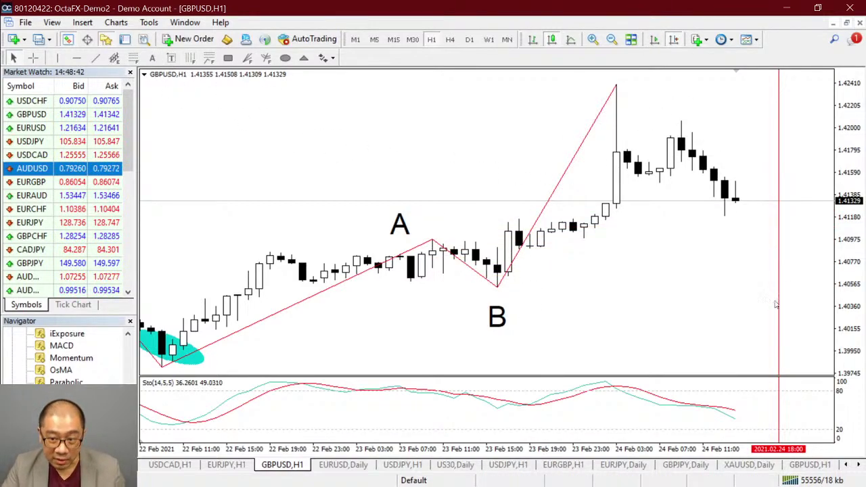
Draw a Fibonacci retracement from the low at B, 1.40534, to the 24 Feb high at 1.42394
click(152, 58)
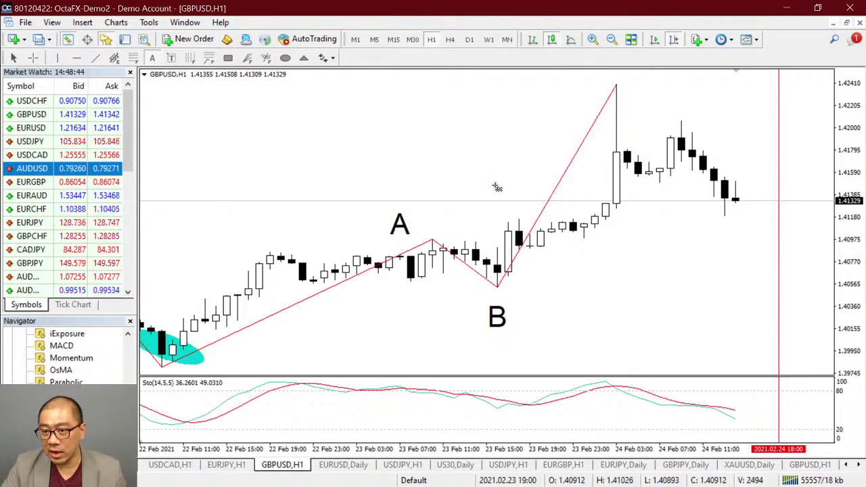
click(134, 58)
drag(502, 289, 616, 85)
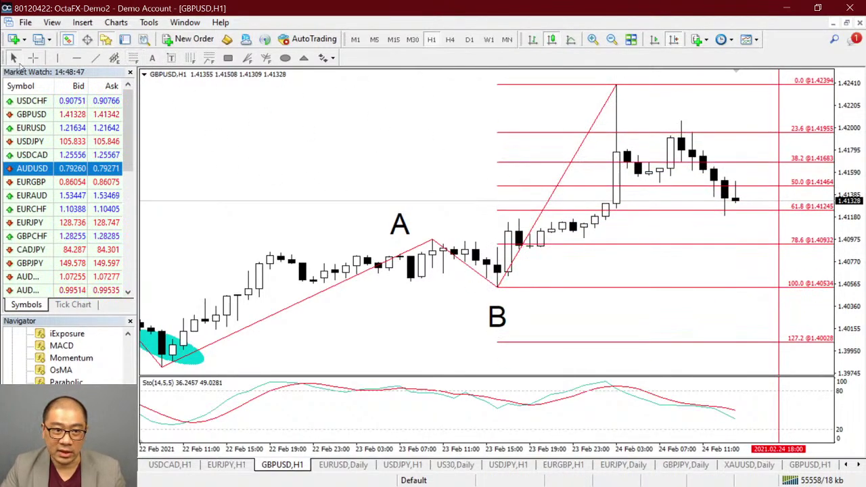
Try a horizontal line along the 23.6 retracement level with its value set to 1.4195, and delete it
click(76, 58)
click(540, 132)
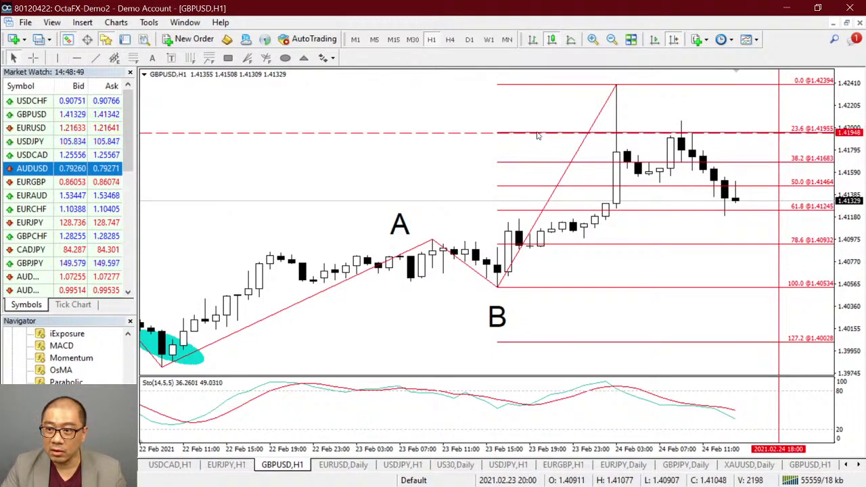
right_click(430, 140)
click(413, 136)
right_click(412, 135)
click(467, 143)
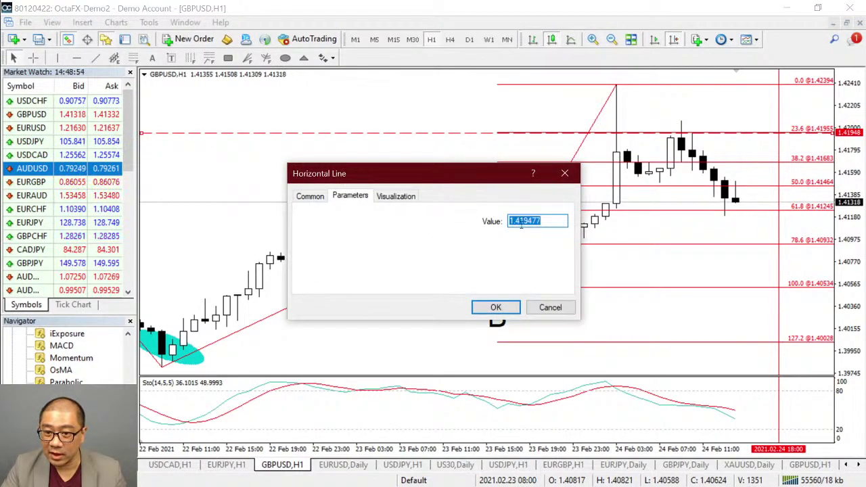
drag(529, 221, 630, 207)
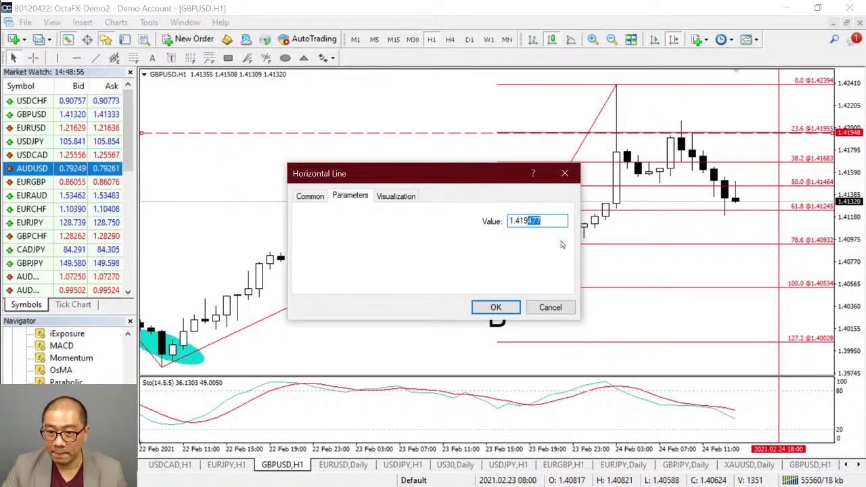
drag(529, 220, 562, 225)
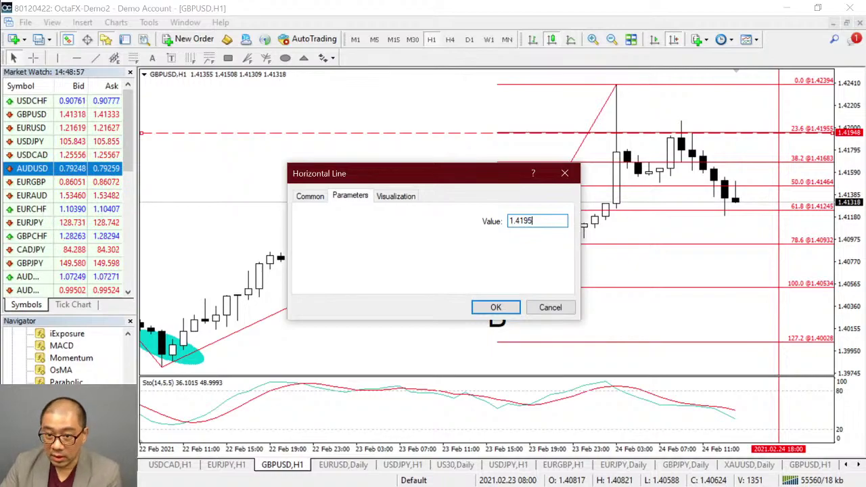
text(5)
click(516, 310)
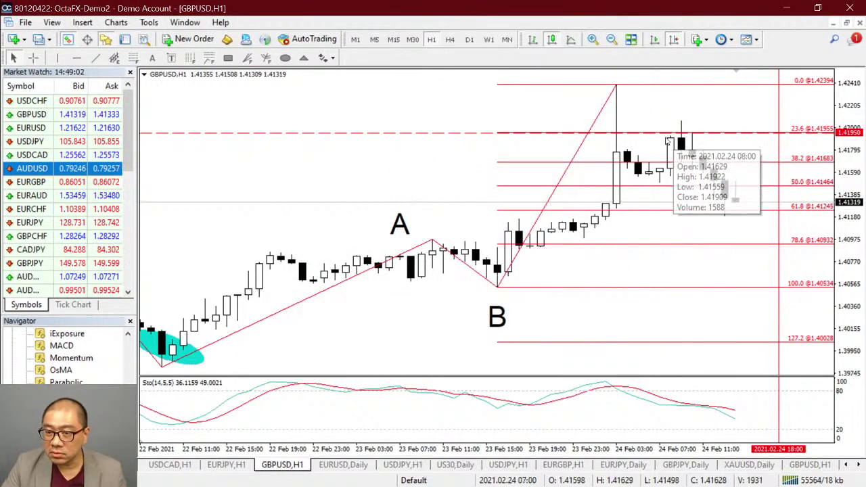
scroll(465, 136, up, 3)
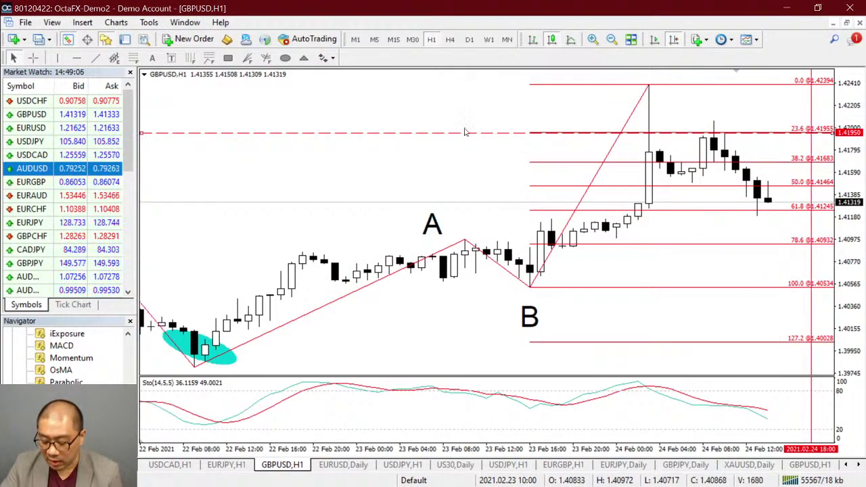
key(Delete)
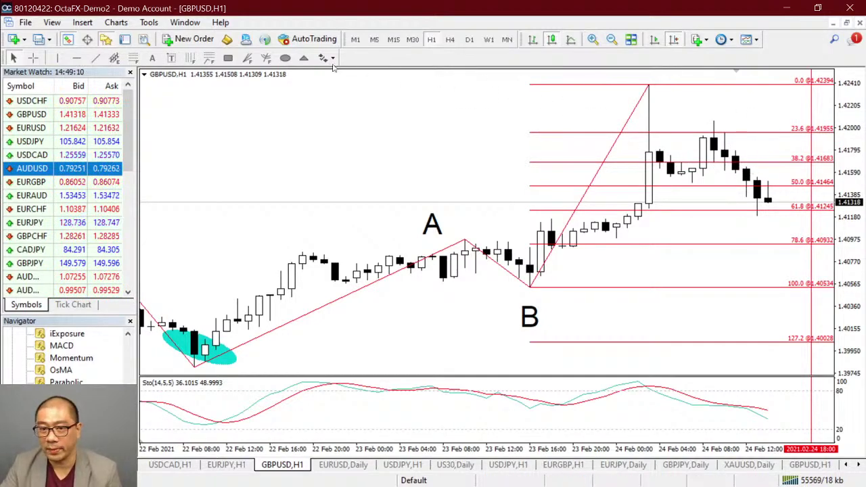
Add a text label C above the 24 Feb swing high
drag(852, 227, 852, 258)
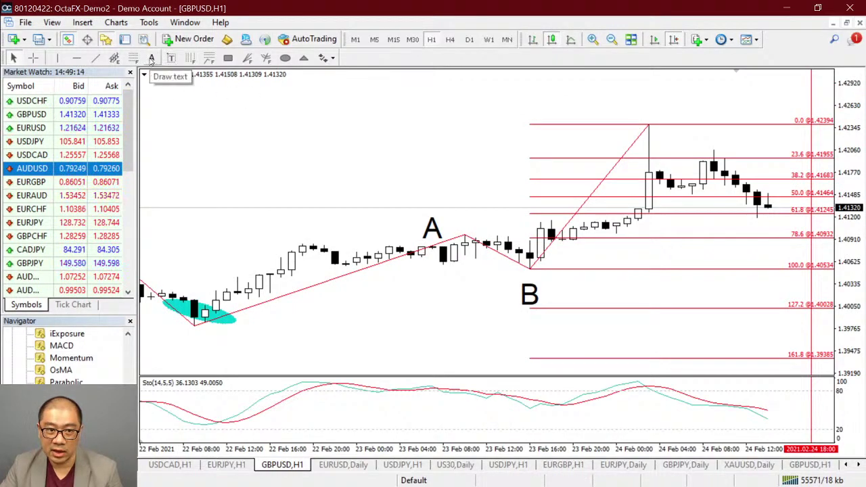
click(663, 133)
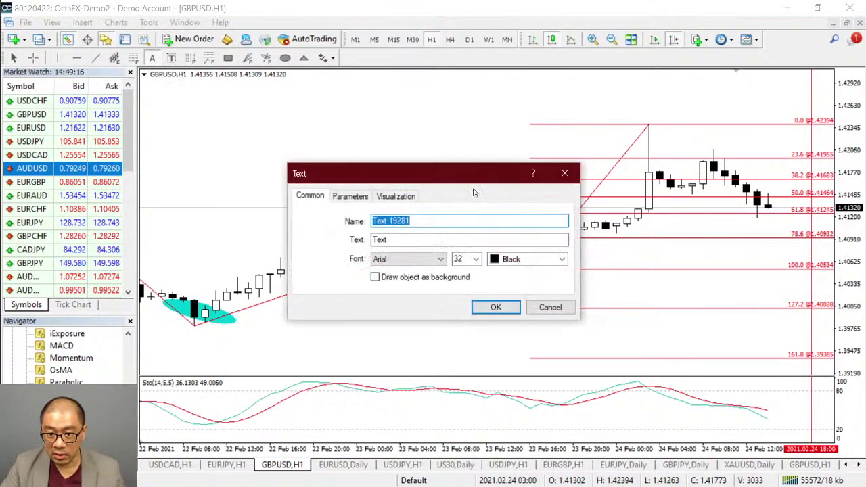
key(Tab)
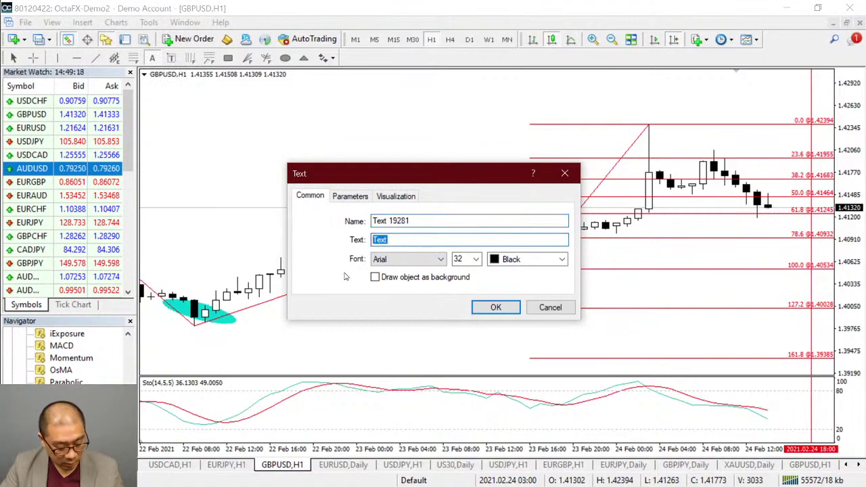
text(C)
click(516, 307)
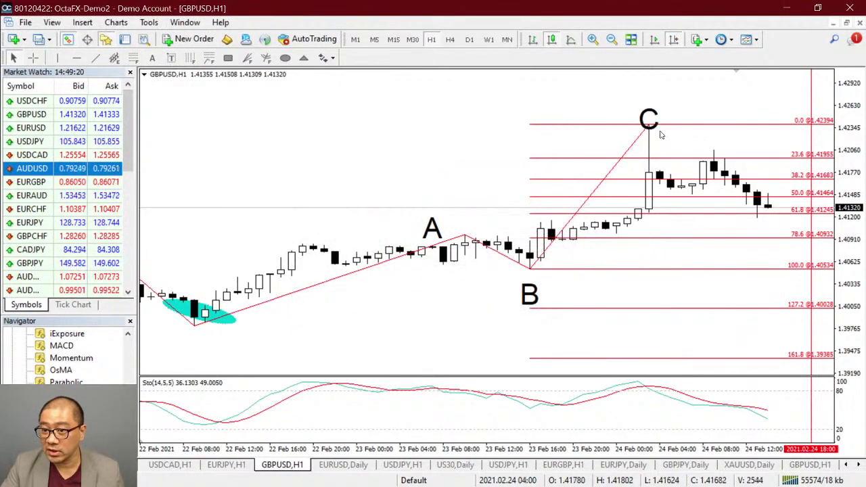
drag(648, 112, 649, 97)
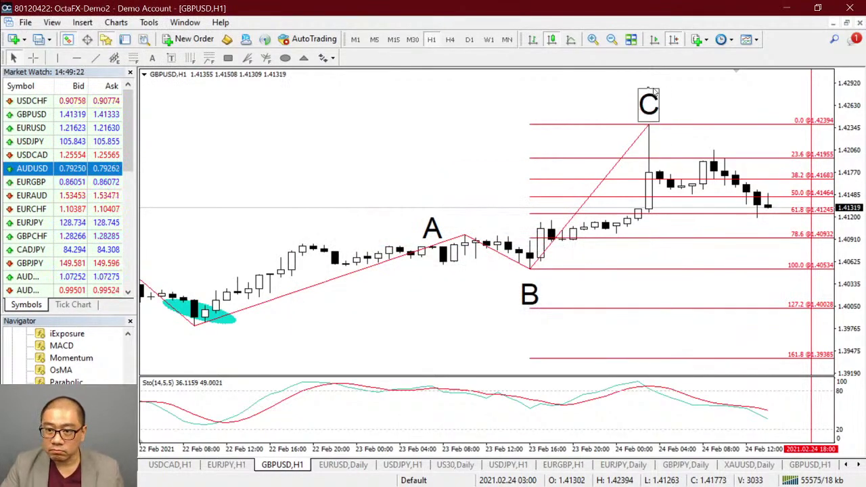
Draw a Fibonacci fan from the 12 Feb swing low to the 16 Feb swing high
scroll(630, 329, down, 1)
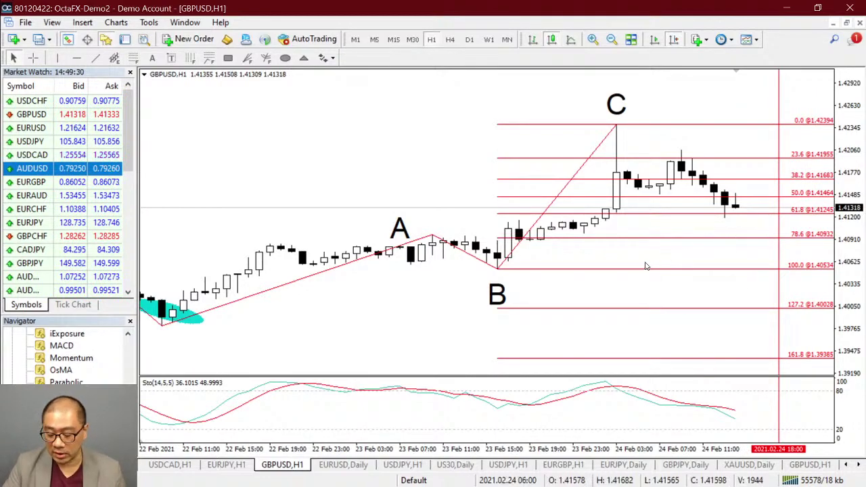
key(minus)
scroll(614, 247, down, 5)
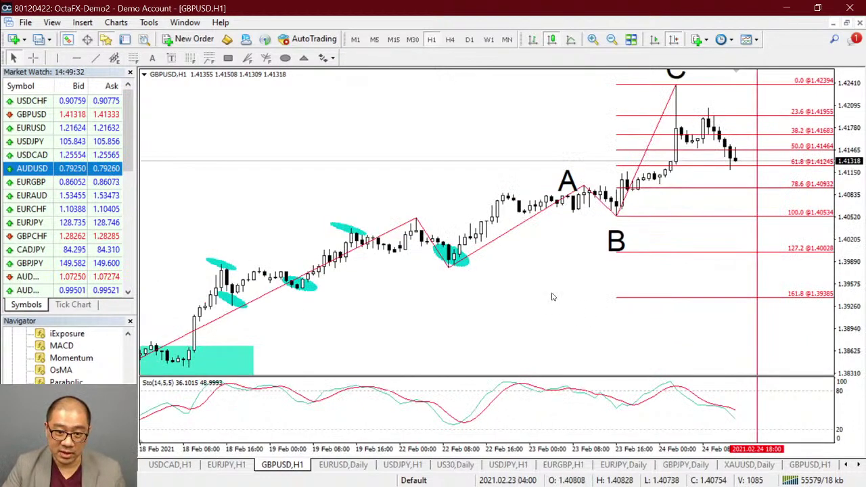
scroll(552, 297, down, 8)
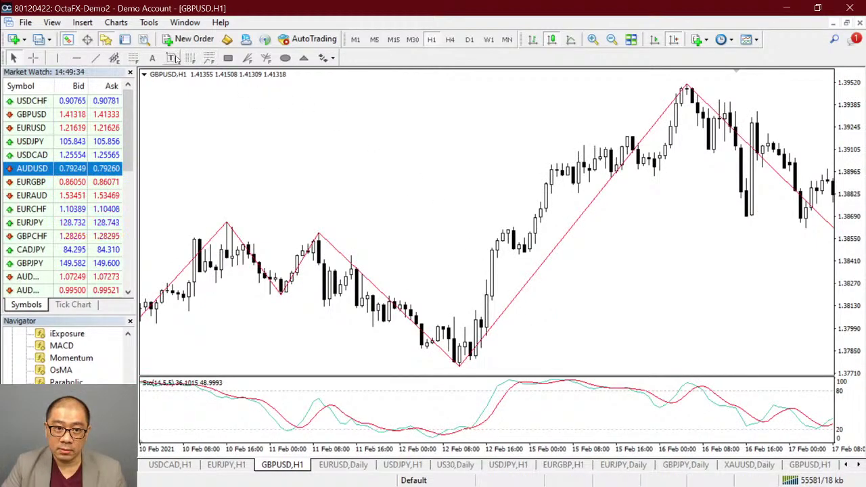
click(247, 58)
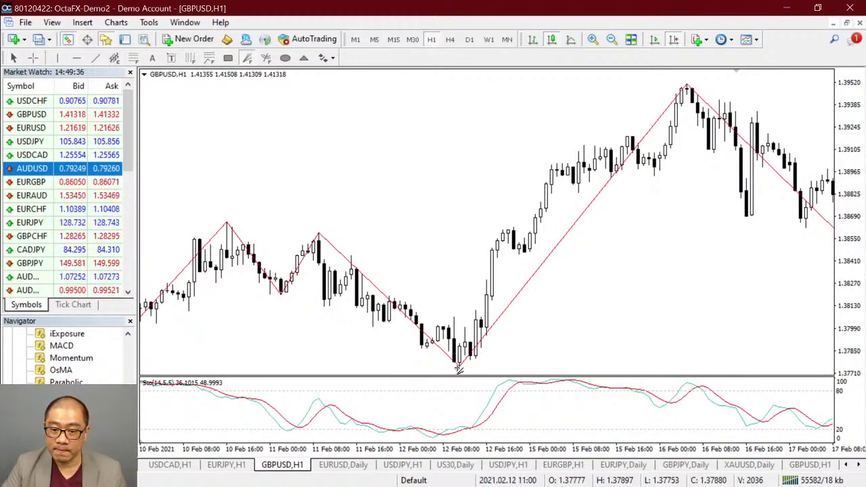
drag(460, 365, 687, 88)
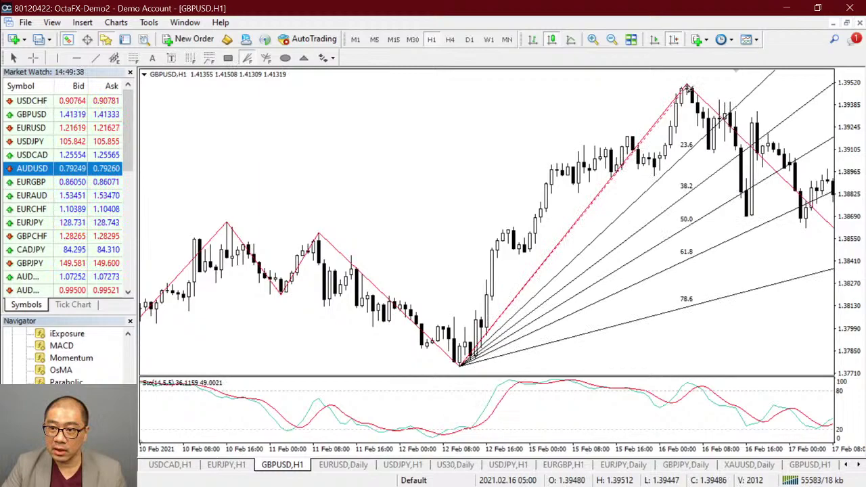
scroll(629, 270, up, 10)
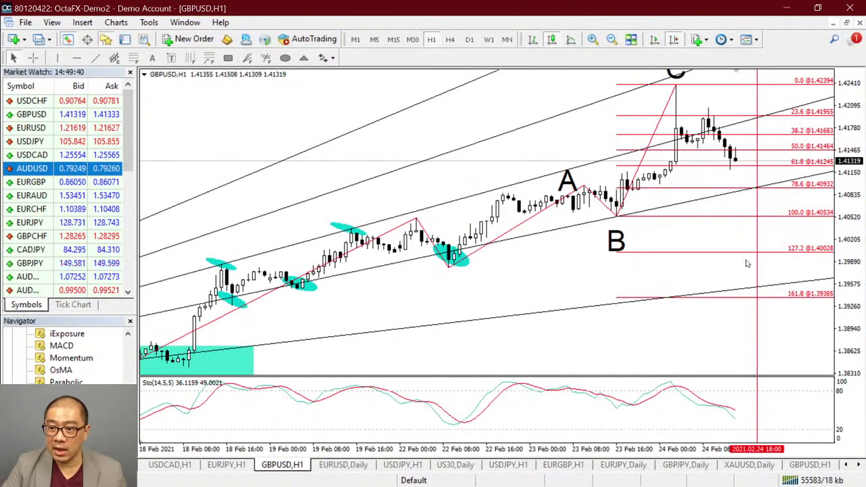
mouse_move(856, 196)
mouse_down()
mouse_move(854, 231)
mouse_move(846, 192)
mouse_up()
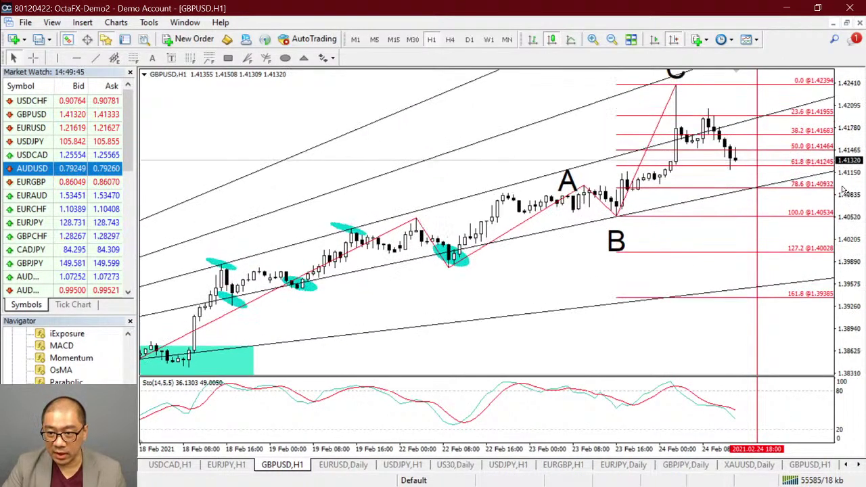
Add a text label D beside the vertical line at 24 Feb 18:00, near the 78.6 retracement level
click(153, 59)
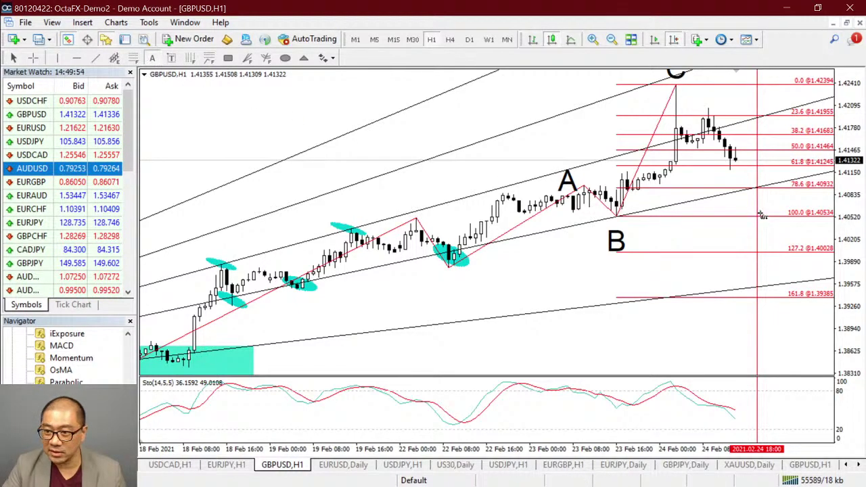
click(745, 199)
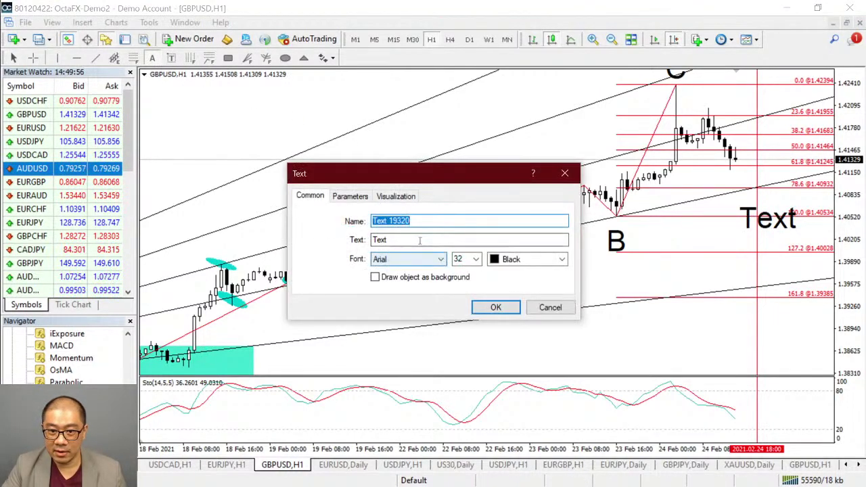
text(D)
click(507, 307)
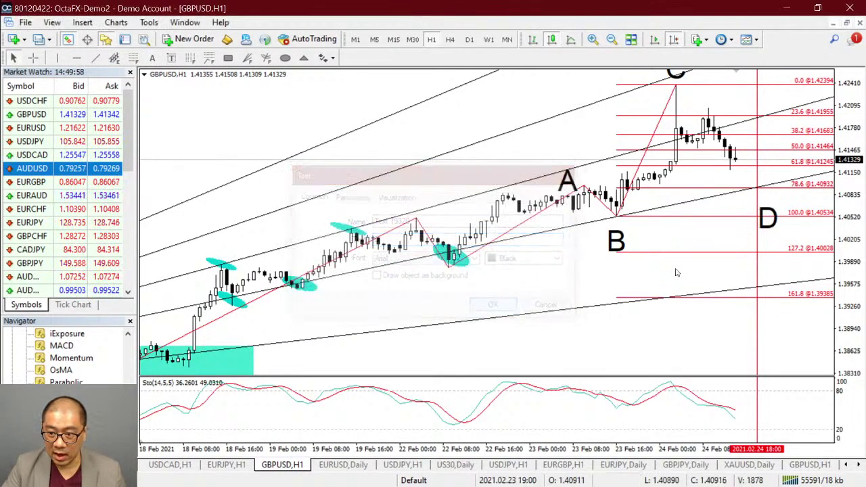
drag(778, 223, 770, 186)
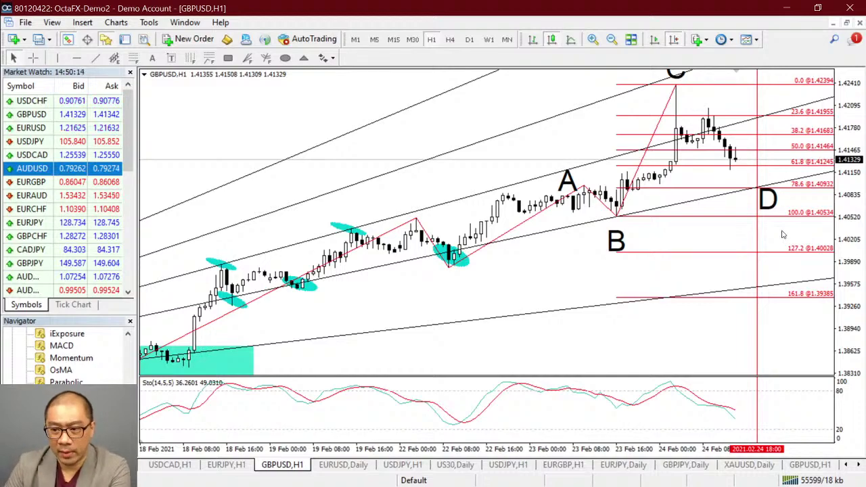
drag(771, 207, 770, 165)
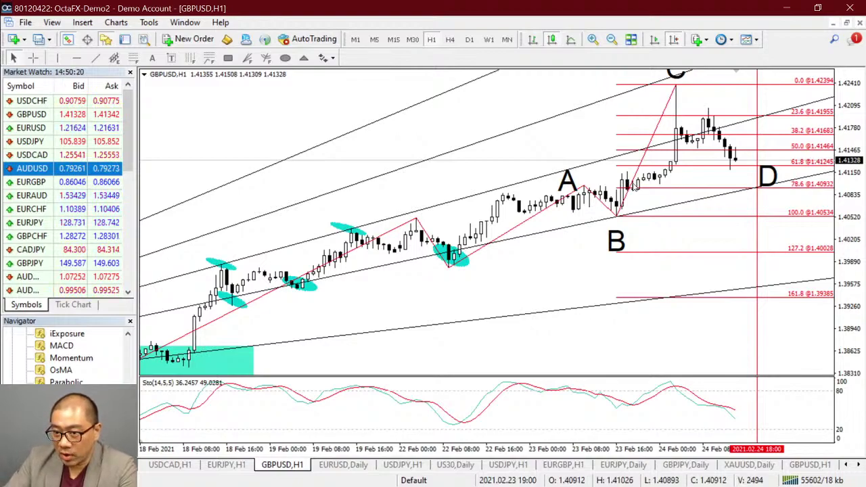
Delete the Fibonacci retracement between B and C and the Fibonacci fan starting at the 12 Feb low
key(Delete)
key(minus)
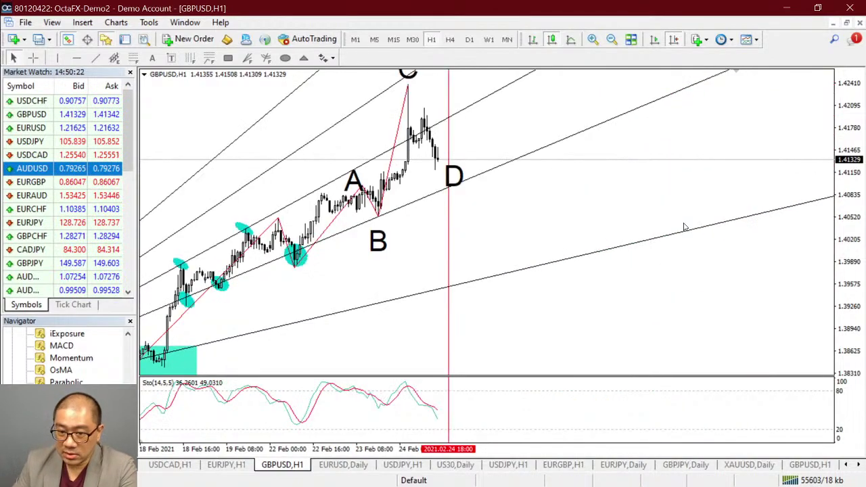
scroll(580, 265, up, 5)
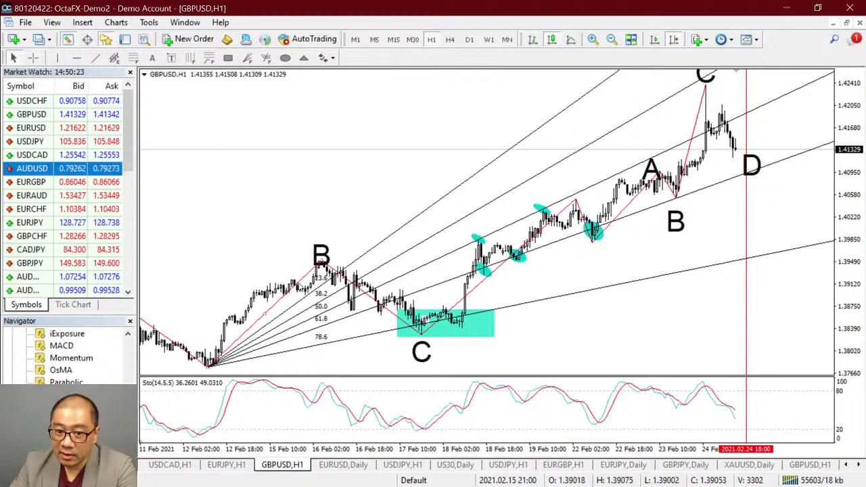
key(Delete)
key(plus)
key(plus)
key(plus)
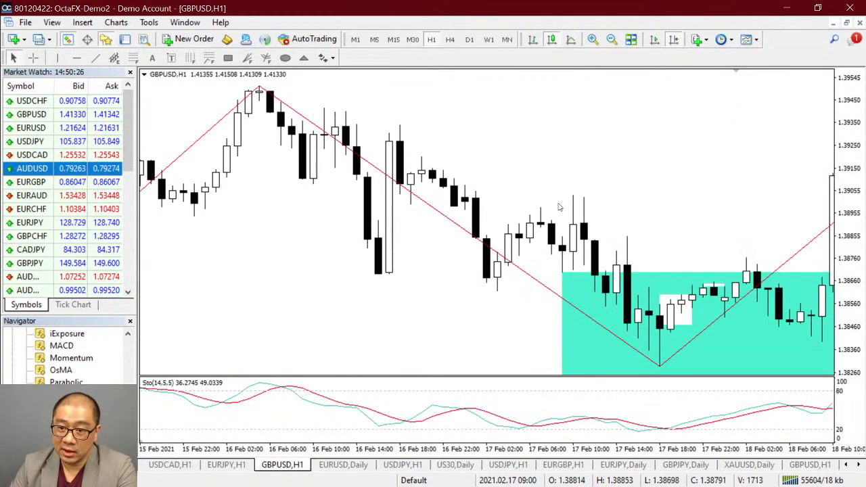
key(End)
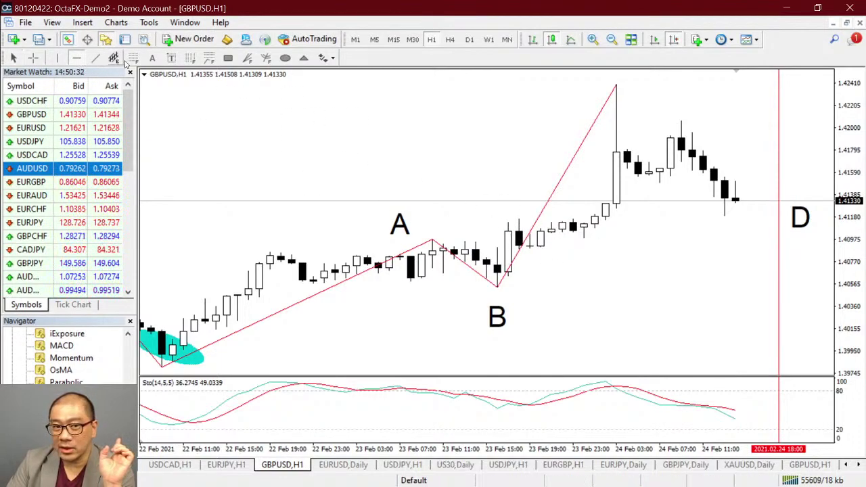
Mark the 23 Feb consolidation above B with a filled rectangle and a horizontal line at 1.41130 through it
click(228, 57)
drag(487, 216, 638, 231)
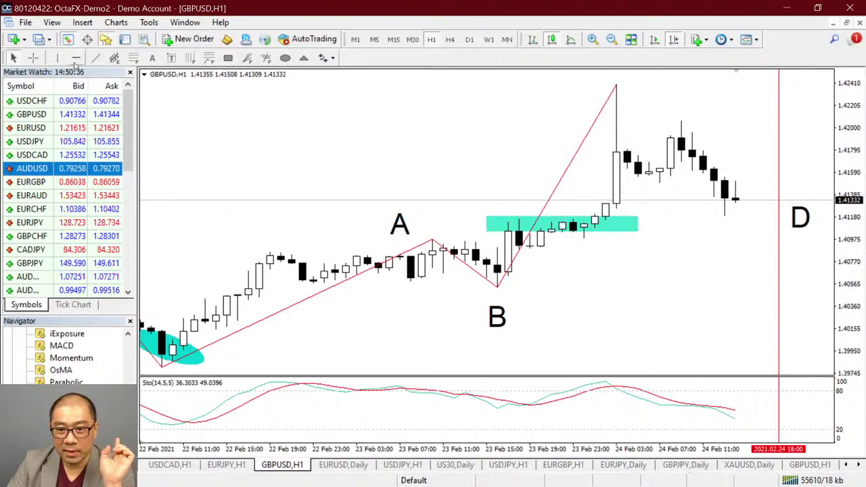
click(76, 58)
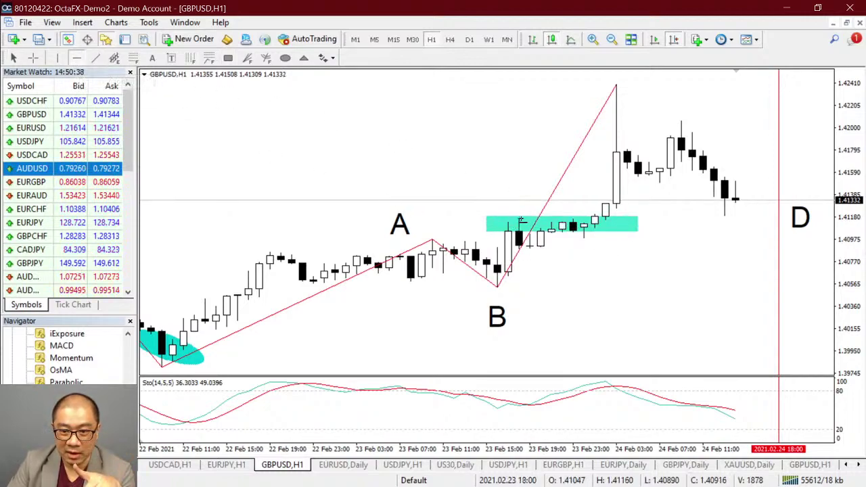
click(509, 221)
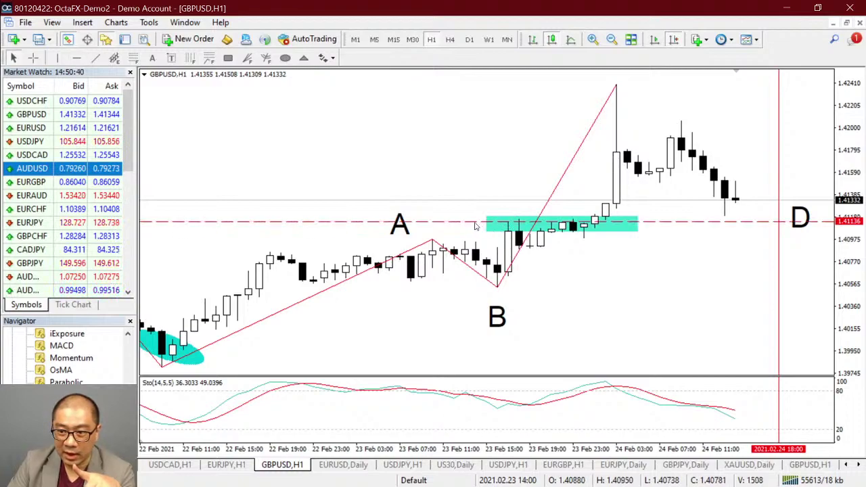
double_click(474, 222)
drag(474, 225, 510, 224)
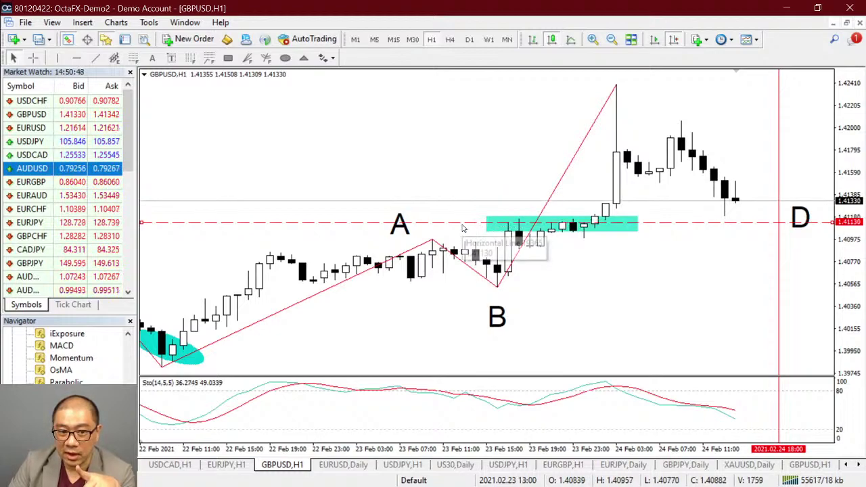
Delete the horizontal line, the rectangle over the 23 Feb consolidation, and the text labels A, B and D
double_click(631, 222)
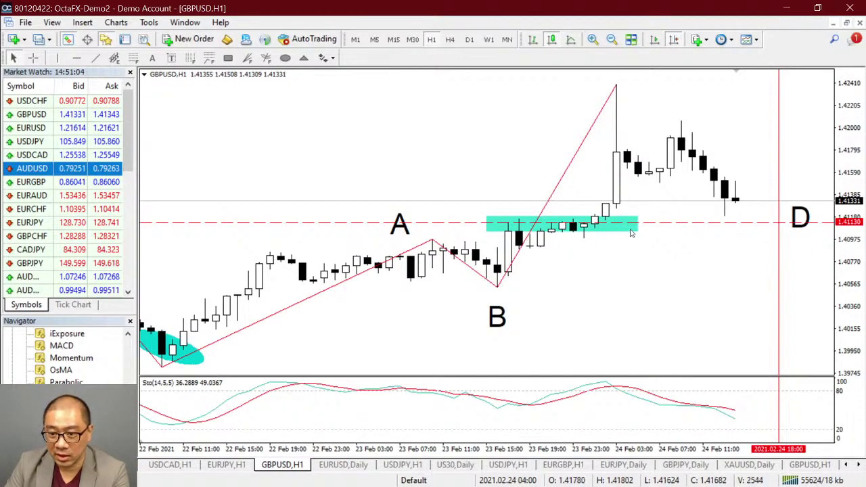
key(Delete)
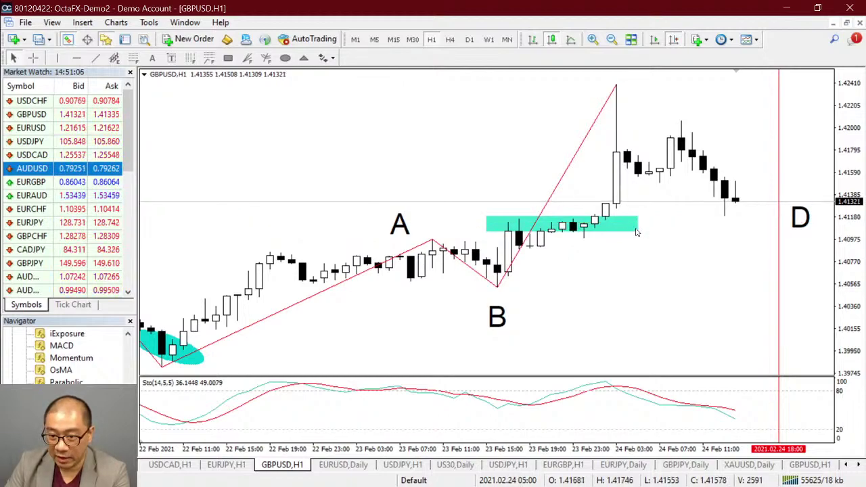
key(Delete)
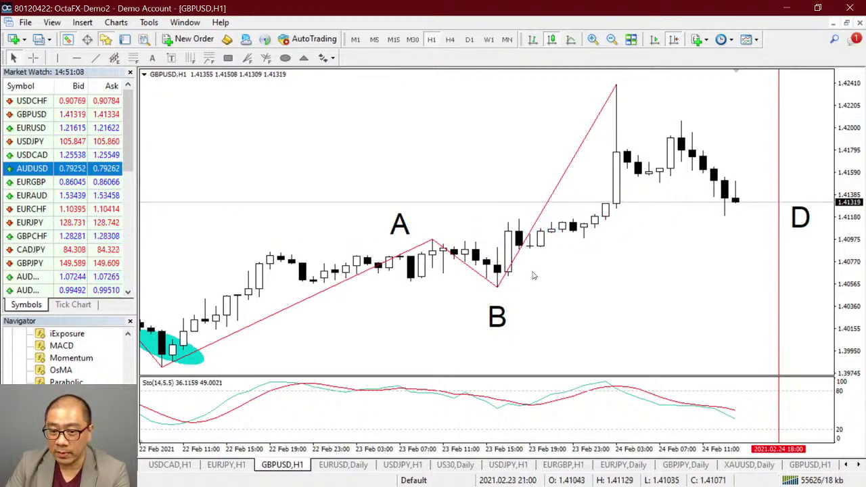
double_click(399, 222)
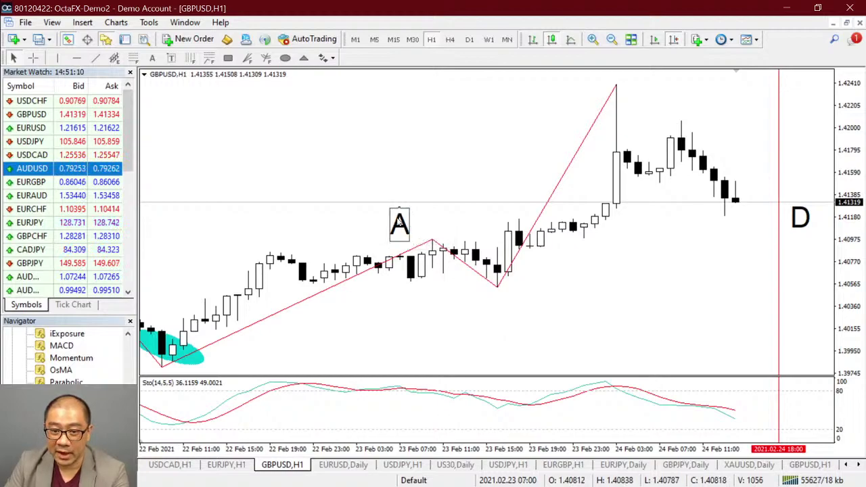
key(Delete)
double_click(809, 224)
key(Delete)
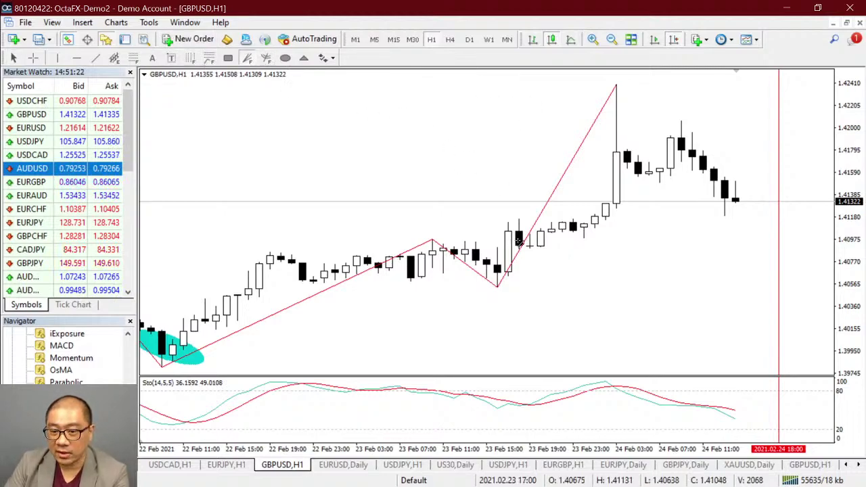
Draw a Fibonacci fan from the 23 Feb low to the 24 Feb high and mark the 24 Feb 06:00 to 08:00 pullback with a rectangle
drag(498, 287, 616, 84)
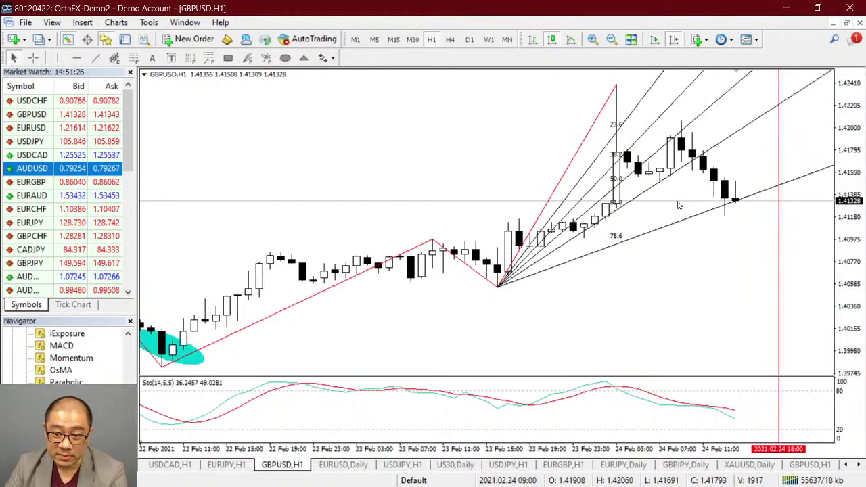
key(plus)
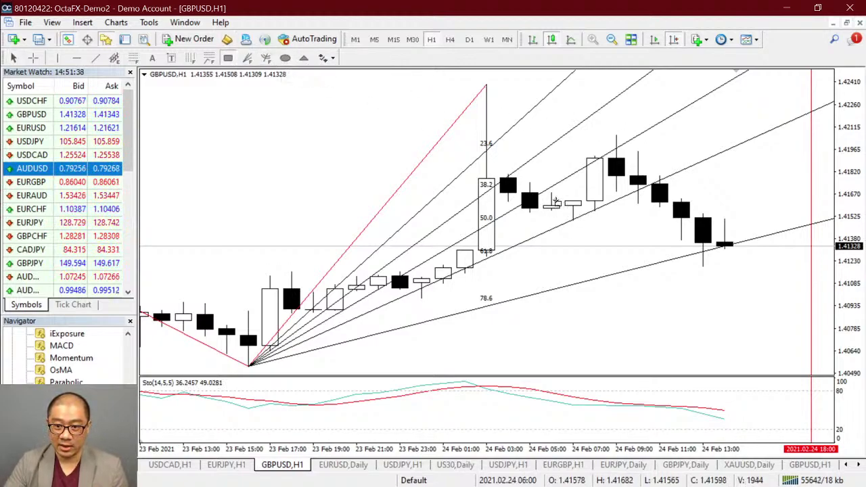
mouse_move(552, 187)
mouse_down()
mouse_move(611, 228)
mouse_move(596, 233)
mouse_up()
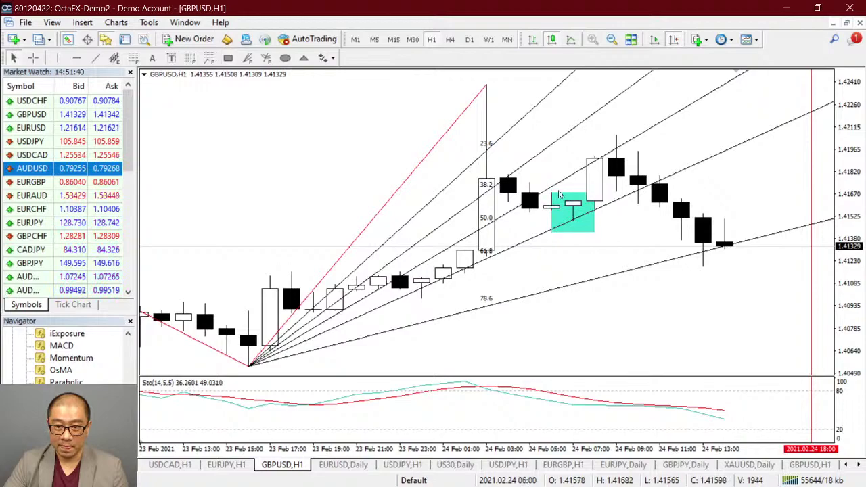
drag(556, 195, 555, 205)
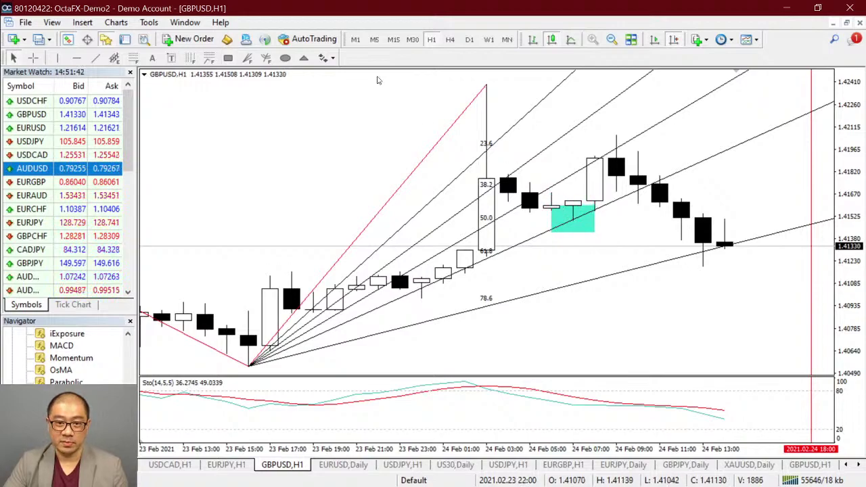
Switch the GBPUSD chart to the M15 timeframe
click(393, 39)
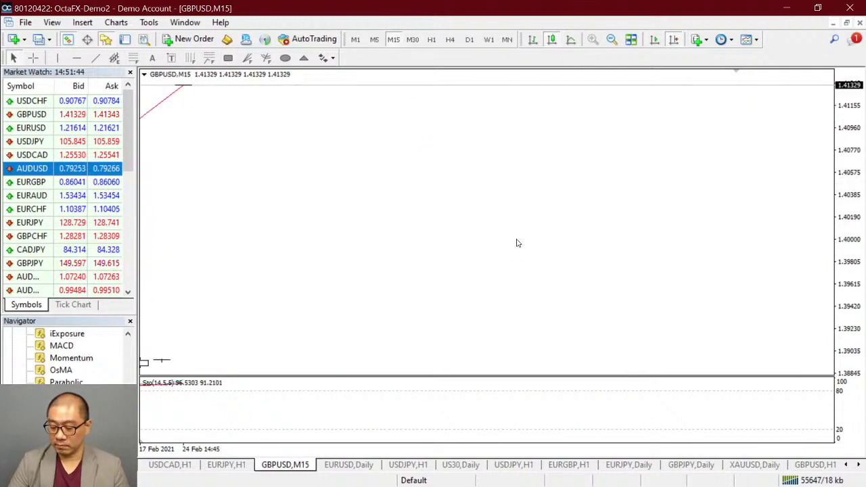
Mark the 24 Feb 09:00 swing high with a filled rectangle spanning about 08:15 to 09:30
key(minus)
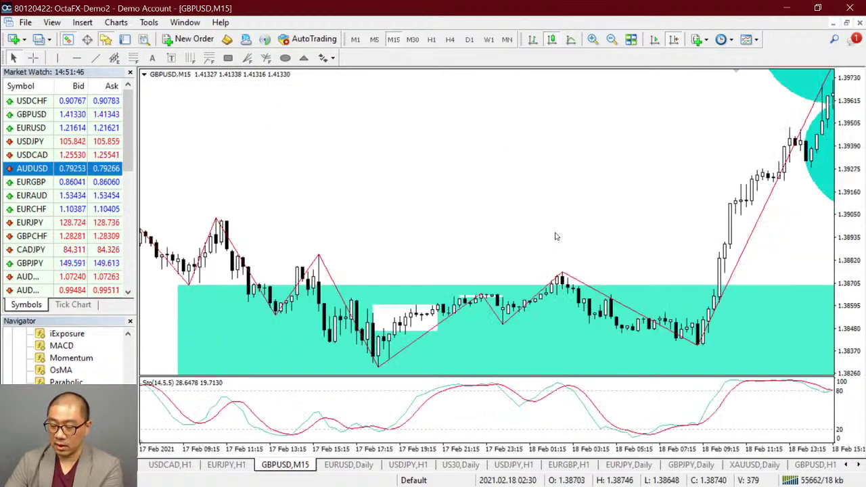
key(minus)
scroll(581, 228, down, 10)
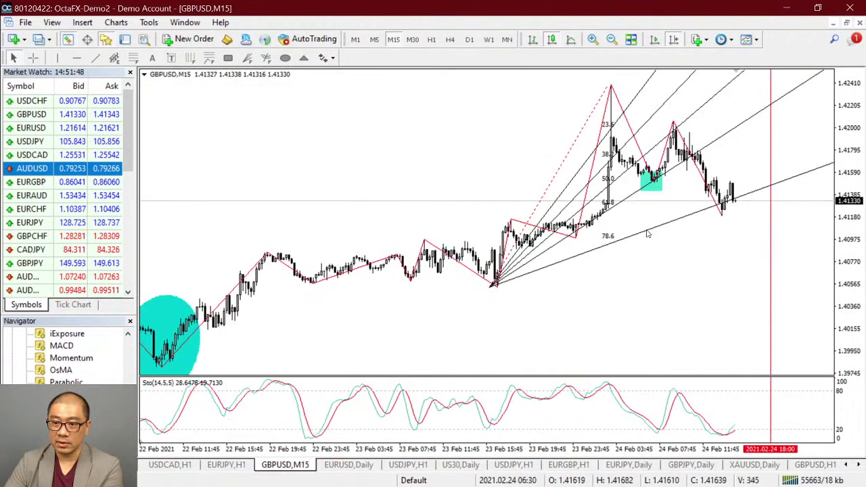
key(plus)
scroll(667, 246, down, 3)
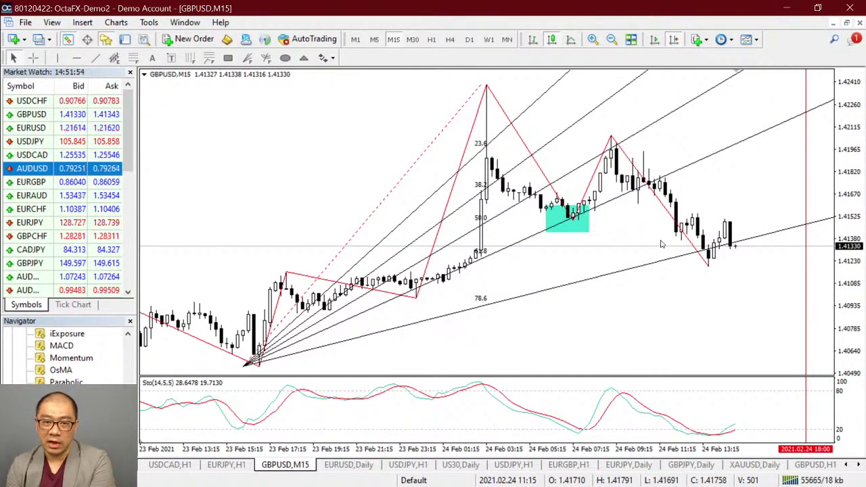
click(228, 58)
drag(594, 133, 622, 160)
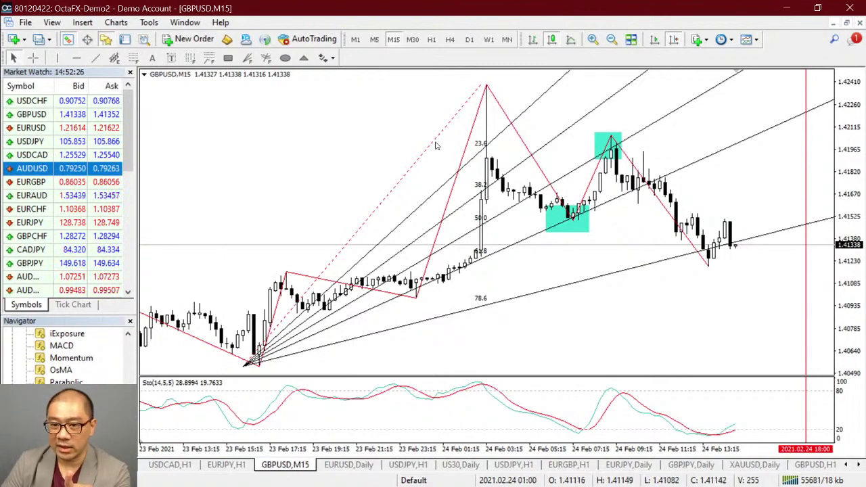
Set the ZigZag indicator's Depth to 6, Deviation to 20 and Backstep to 1
right_click(380, 138)
click(433, 212)
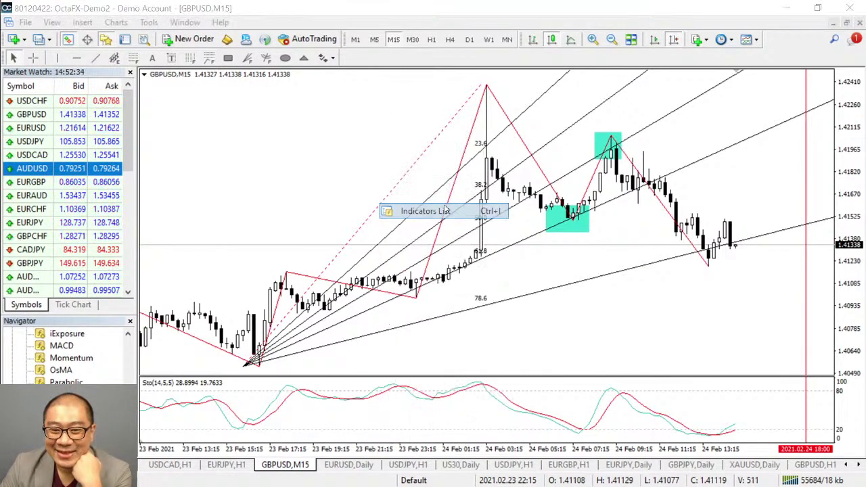
click(68, 75)
click(241, 64)
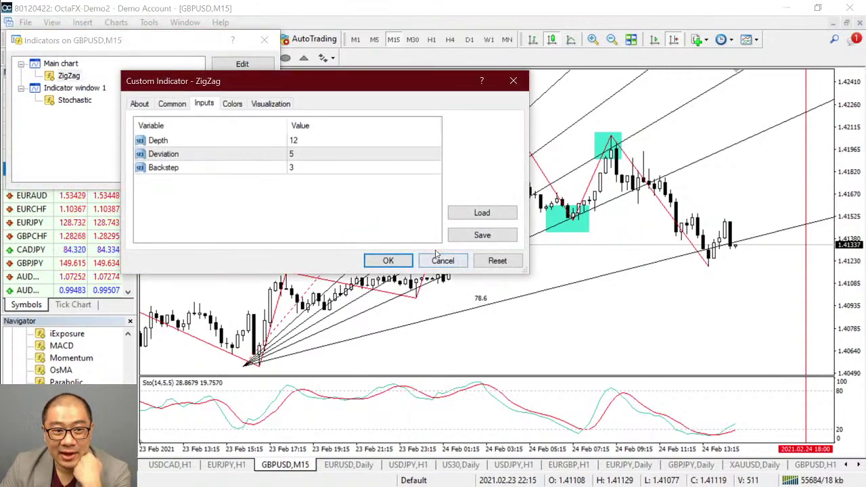
double_click(329, 142)
text(6)
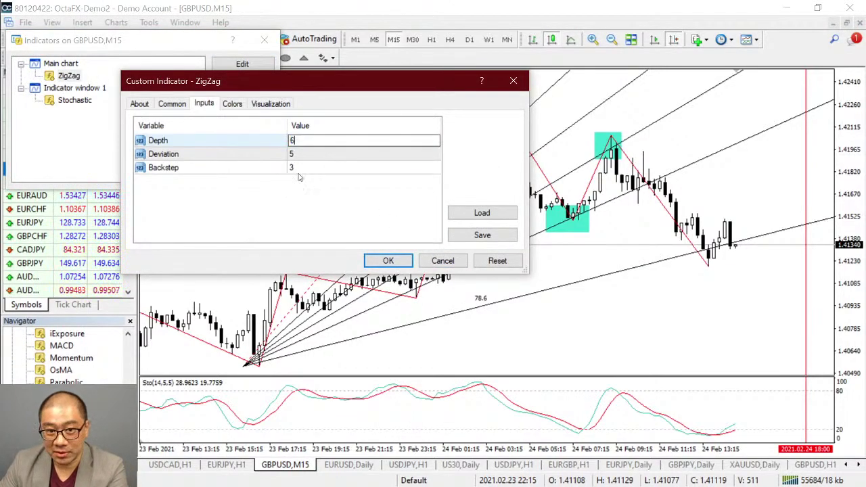
double_click(308, 154)
text(20)
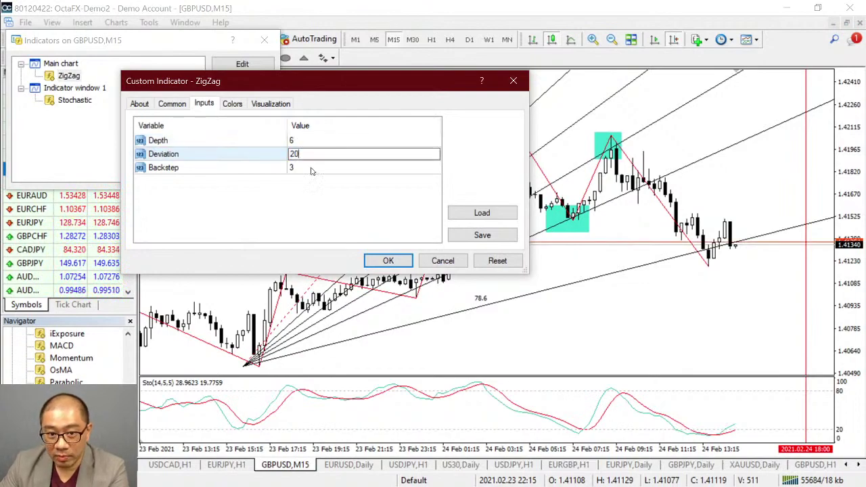
double_click(323, 172)
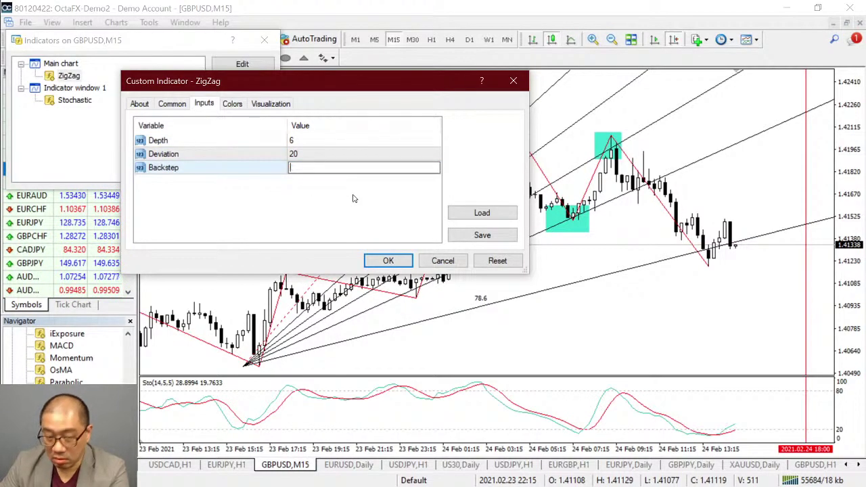
text(1)
click(390, 261)
click(390, 261)
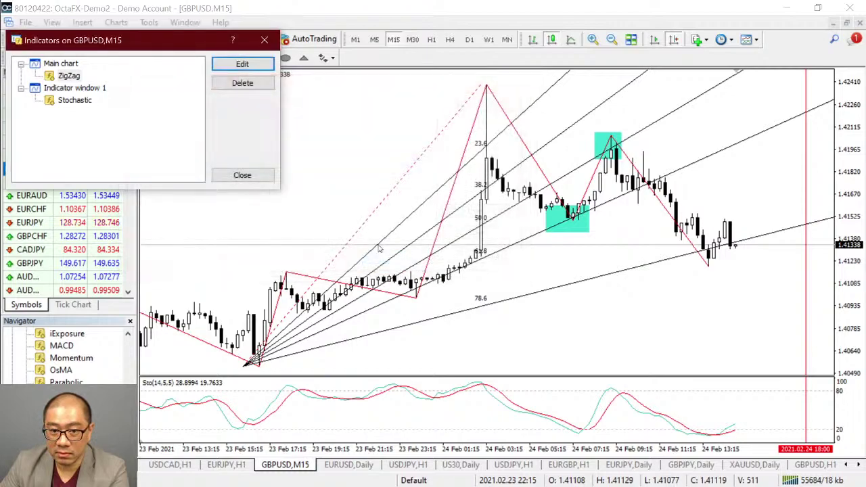
click(244, 176)
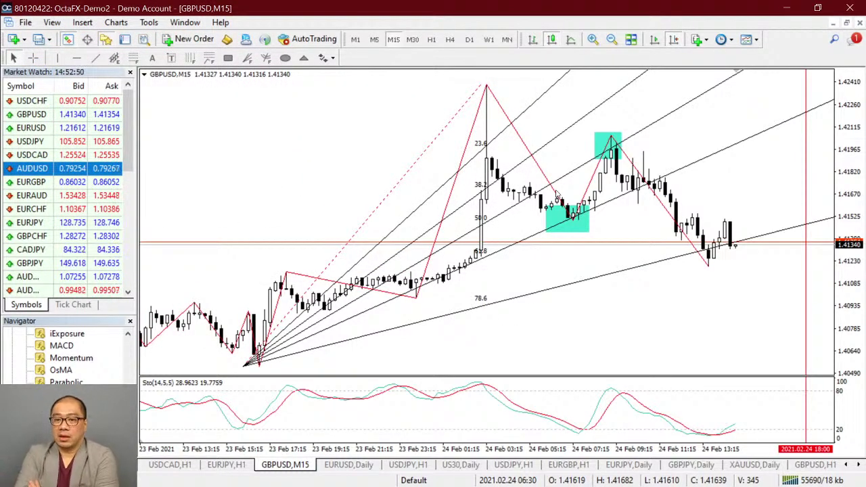
Compare the marked 24 Feb zones on the H1 timeframe and return the chart to M15
click(431, 39)
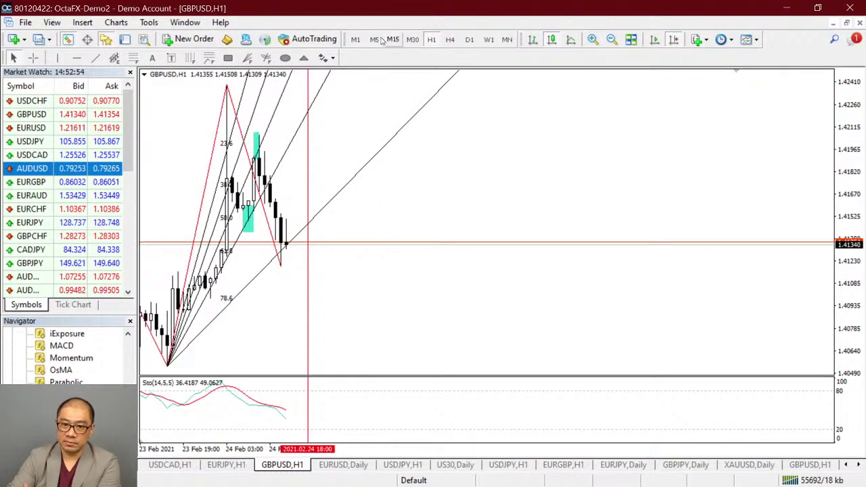
key(plus)
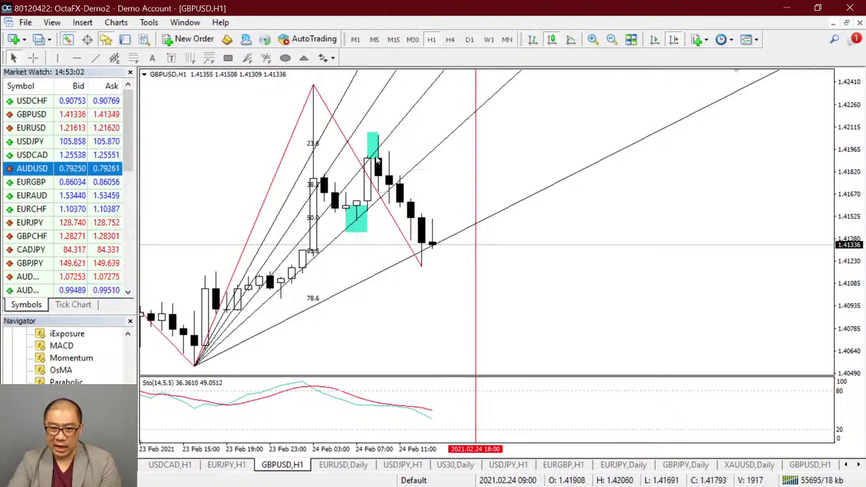
click(393, 40)
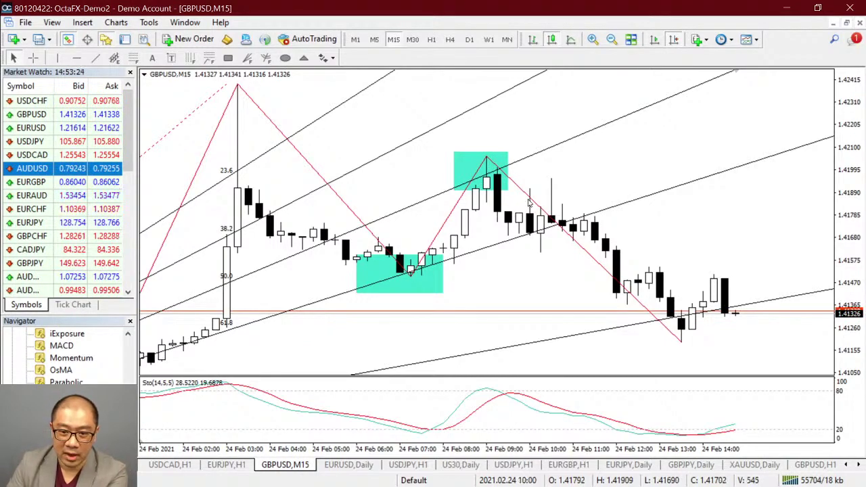
Draw a Fibonacci retracement from the 24 Feb 03:15 high at 1.42394 to the 07:15 low at 1.41498
click(57, 57)
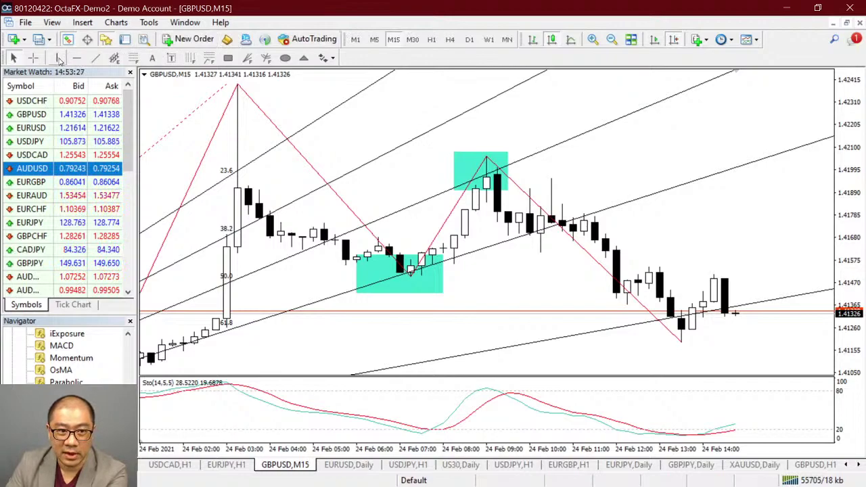
click(507, 140)
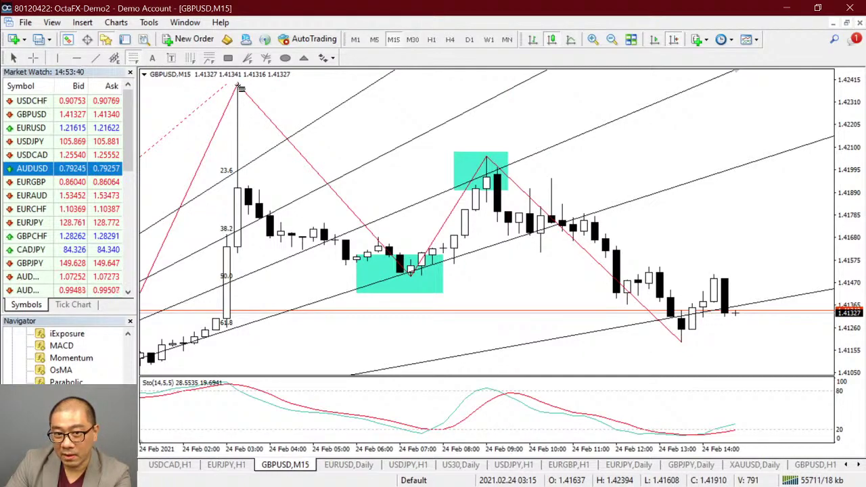
drag(239, 86, 411, 278)
click(228, 58)
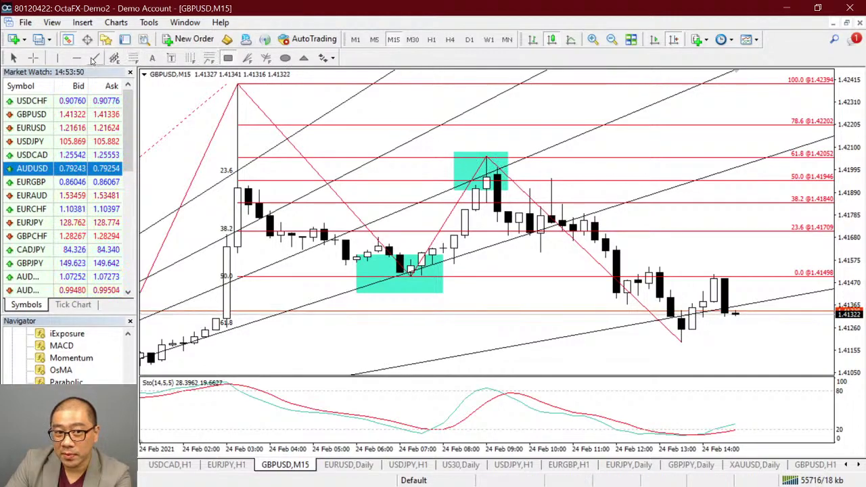
Bracket the 24 Feb swing high with vertical lines at 08:45 and 09:15, and delete both lines
click(58, 58)
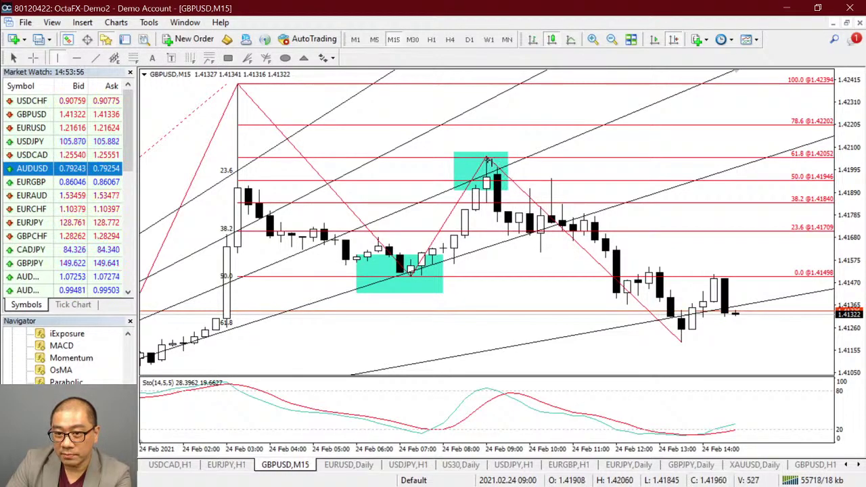
click(487, 160)
drag(492, 171, 473, 186)
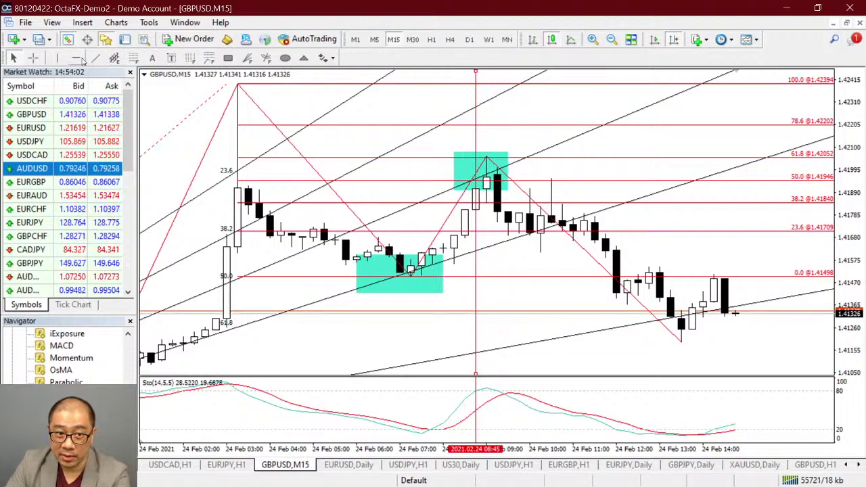
click(57, 57)
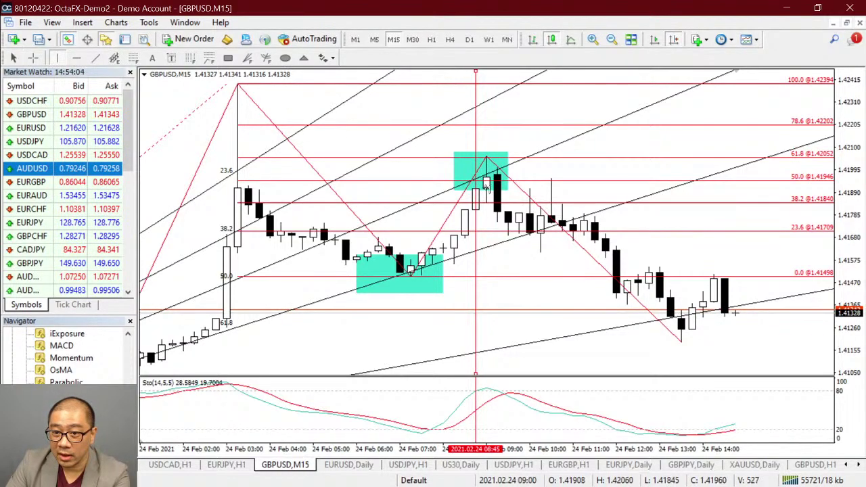
click(502, 178)
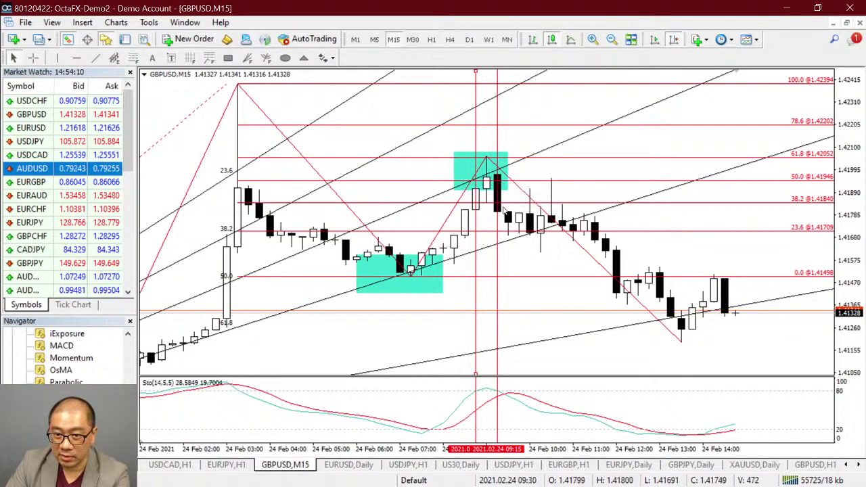
key(BackSpace)
key(BackSpace)
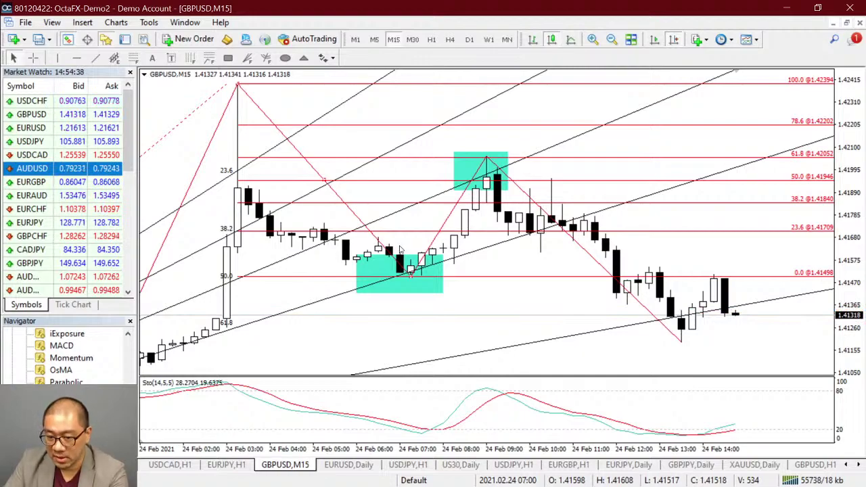
Place a vertical line after the second swing high and move it to 24 Feb 09:30
click(57, 58)
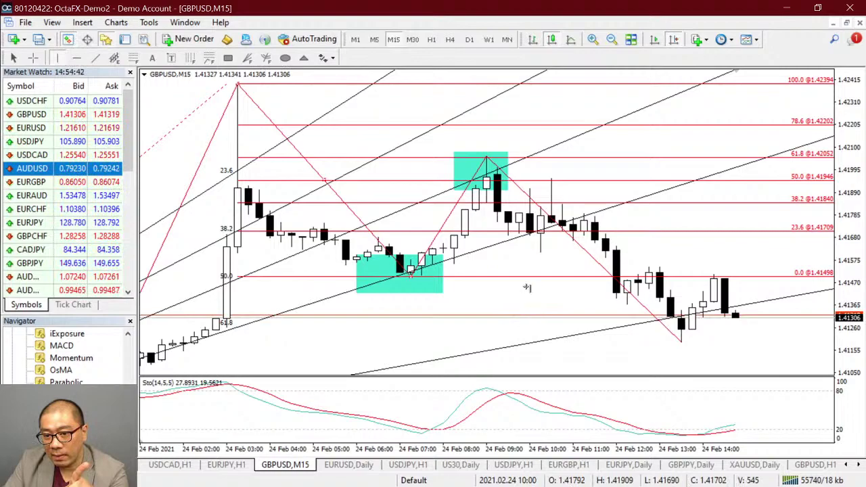
click(498, 216)
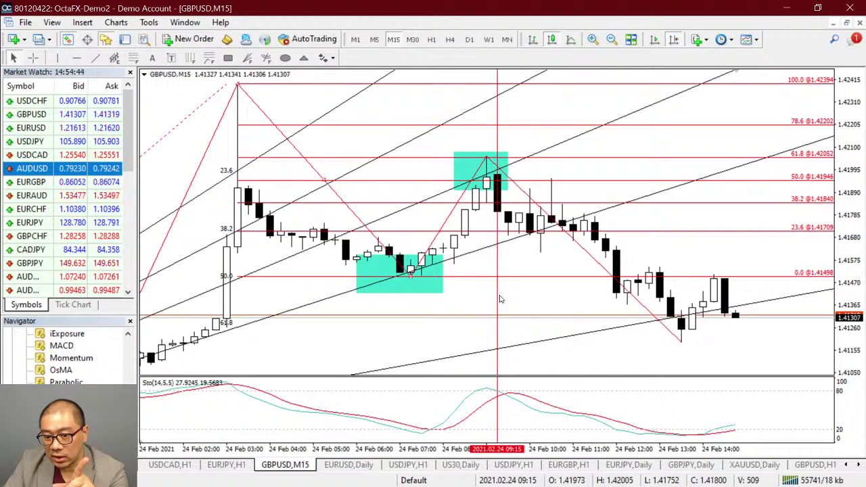
double_click(500, 341)
drag(502, 333, 512, 333)
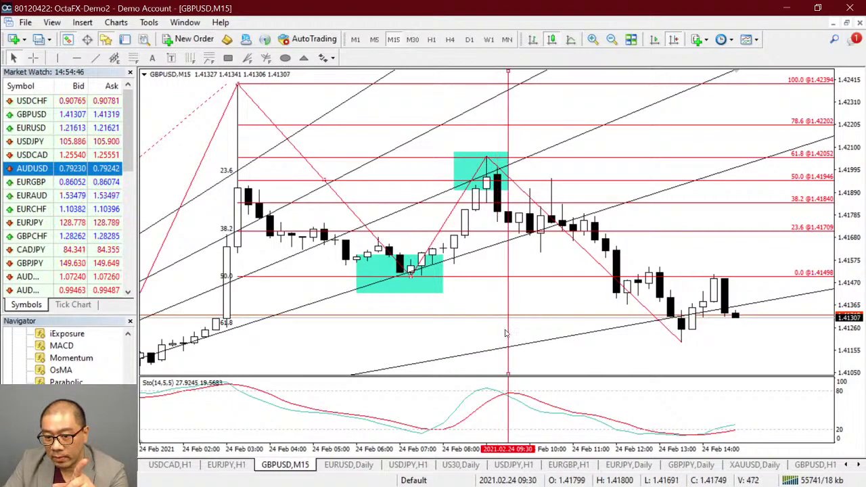
click(515, 330)
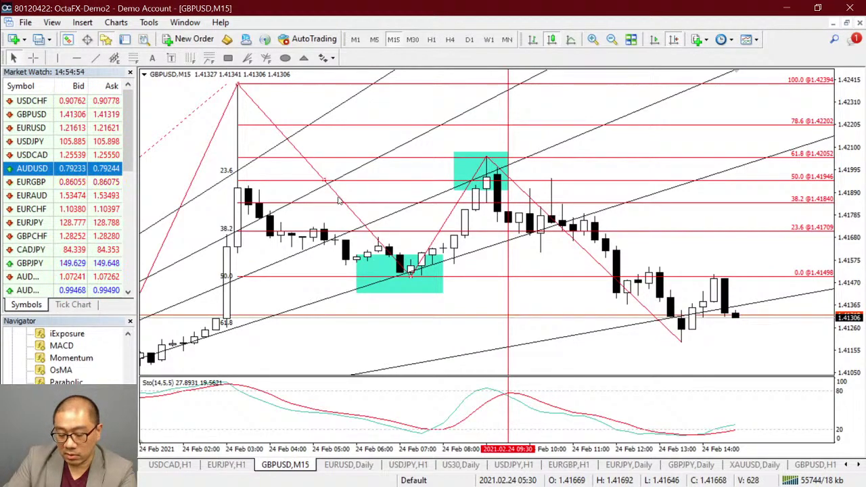
Delete the Fibonacci retracement drawn from the 24 Feb 03:15 high to the 07:15 low
double_click(339, 201)
key(Delete)
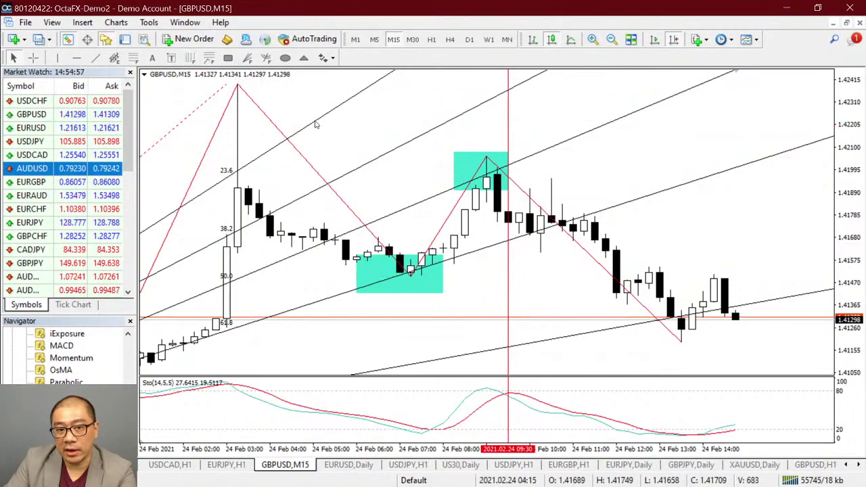
Add a text label A beside the 24 Feb 03:15 swing high
click(171, 57)
click(250, 86)
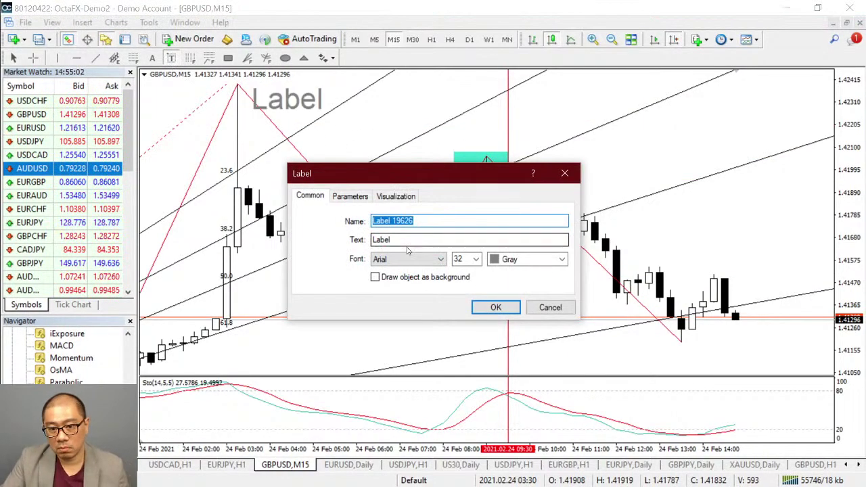
click(399, 240)
double_click(399, 240)
text(A)
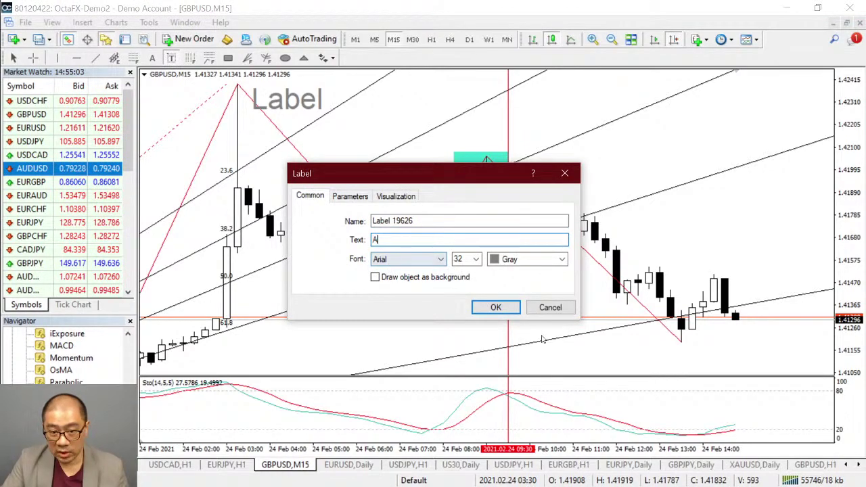
click(495, 307)
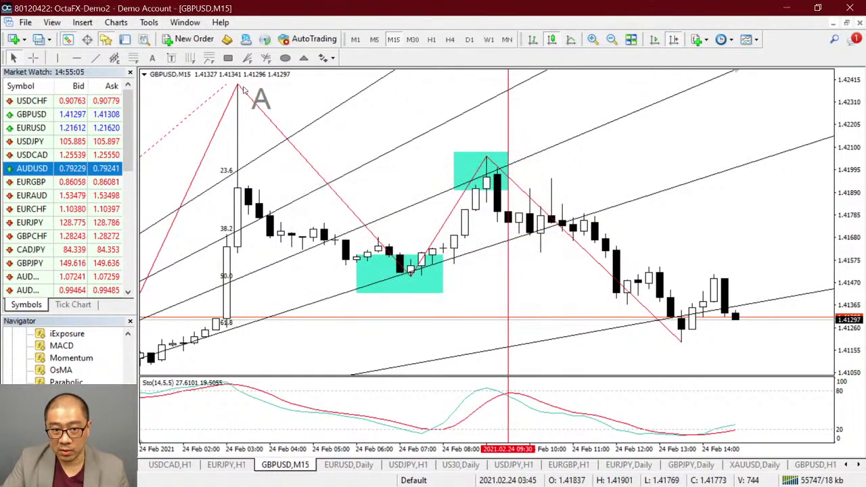
Add a text label B below the 24 Feb 07:15 swing low
click(171, 58)
click(411, 297)
click(393, 240)
double_click(392, 240)
text(B)
click(495, 308)
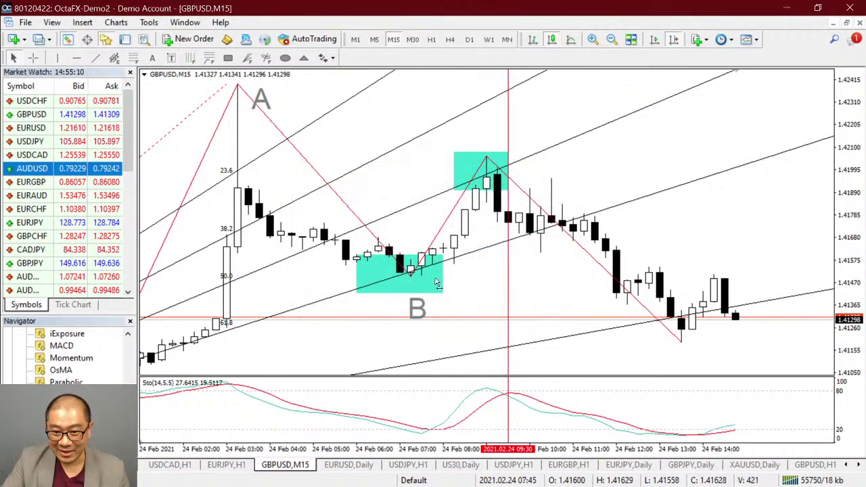
Delete the filled rectangles over the pullback at B and over the 24 Feb 09:00 swing high
double_click(440, 291)
key(Delete)
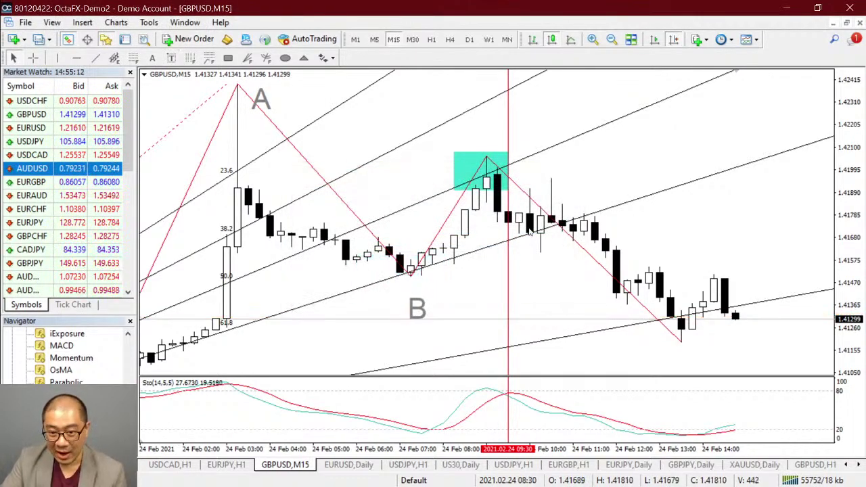
double_click(454, 156)
key(Delete)
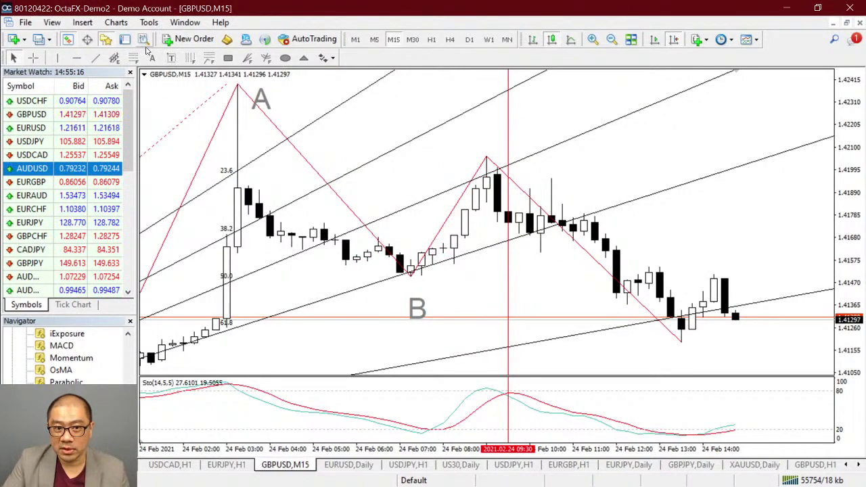
Add a text label C above the 24 Feb 09:00 swing high
click(171, 57)
click(480, 140)
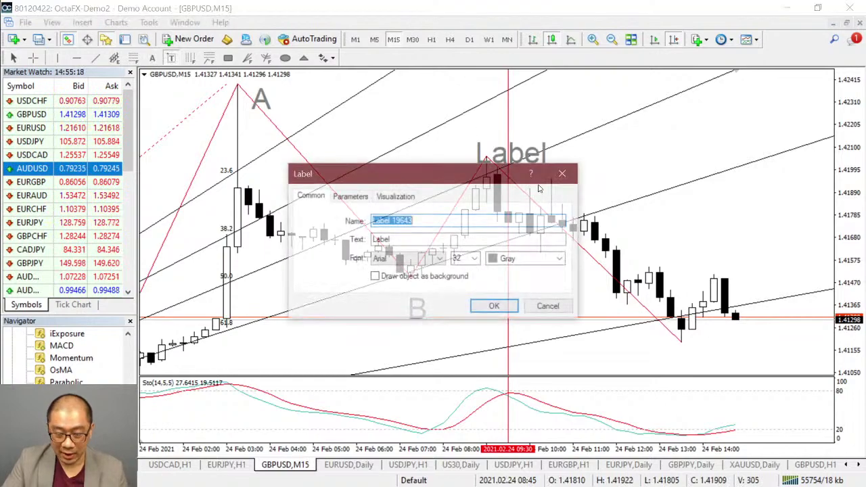
key(Tab)
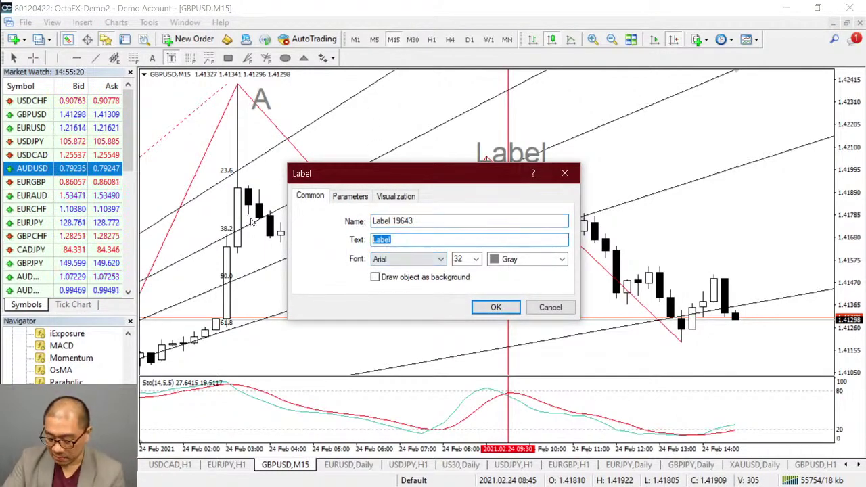
click(495, 307)
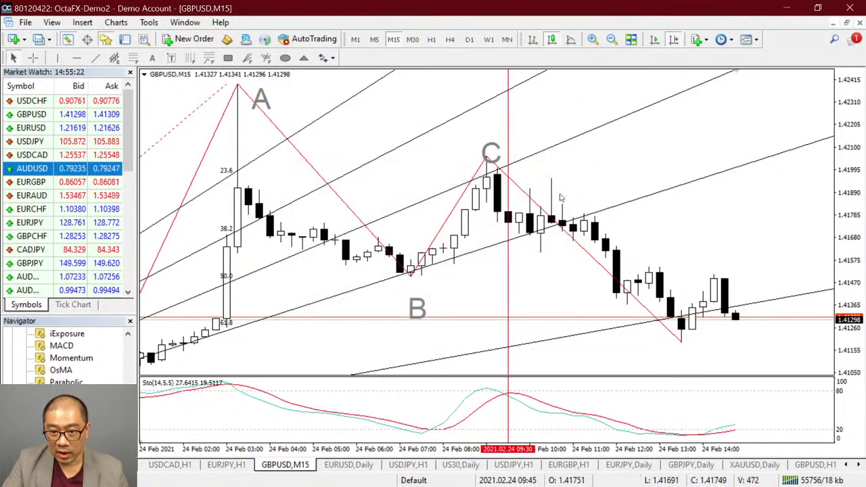
double_click(493, 147)
drag(492, 146, 496, 121)
click(437, 207)
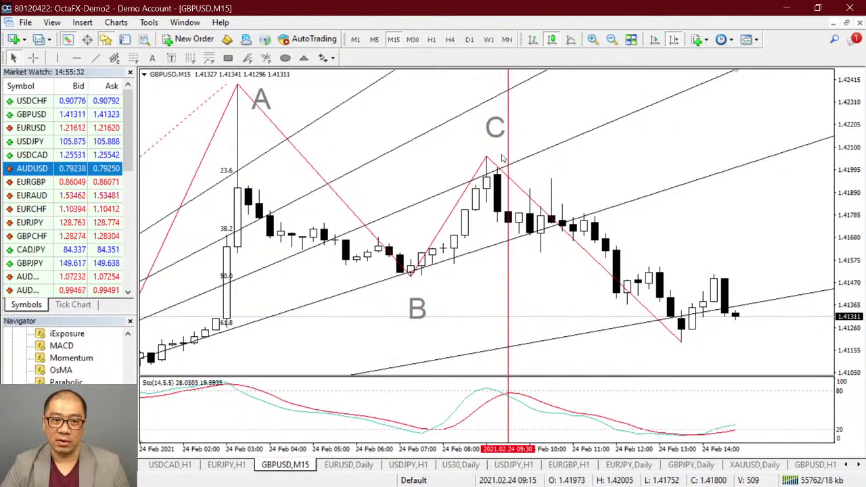
Anchor the Fibonacci expansion at the swing high A, the swing low B and the swing high C
drag(237, 81, 411, 277)
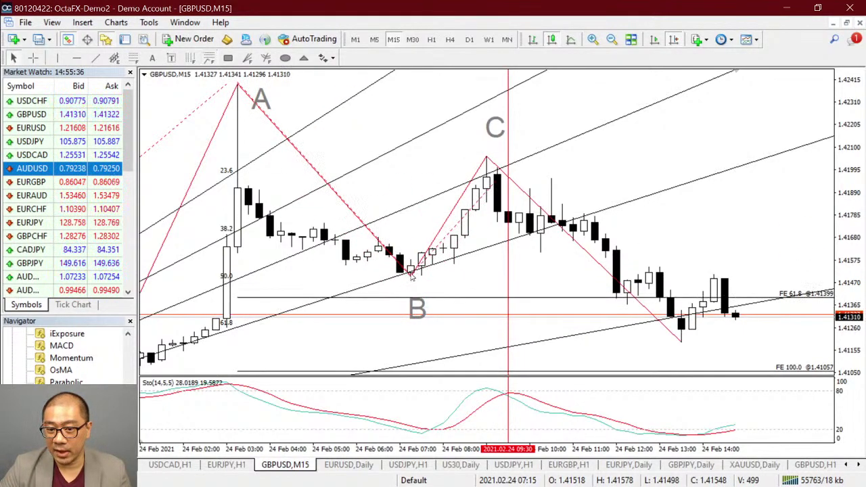
click(486, 157)
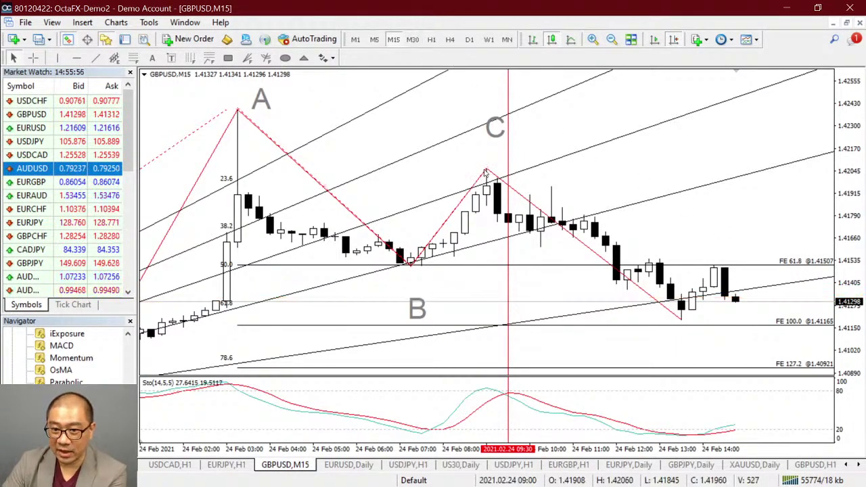
Switch the GBPUSD chart to the Daily timeframe and delete the gray labels C, B and A
click(469, 39)
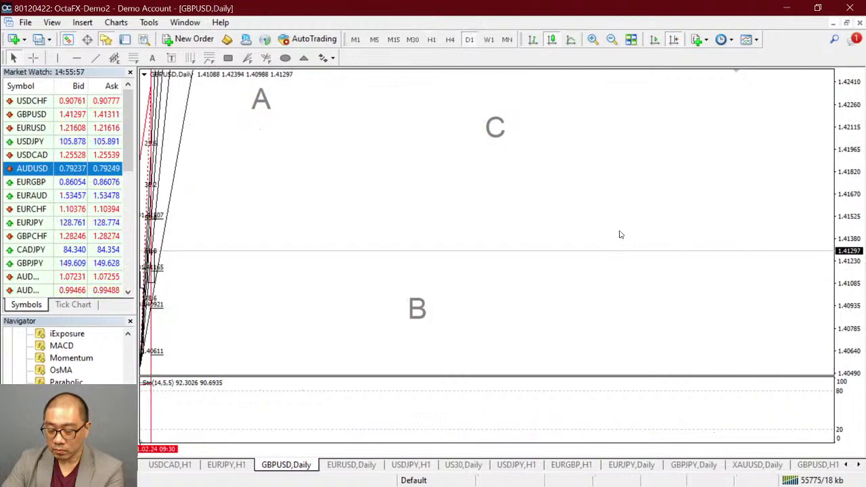
double_click(495, 127)
key(Delete)
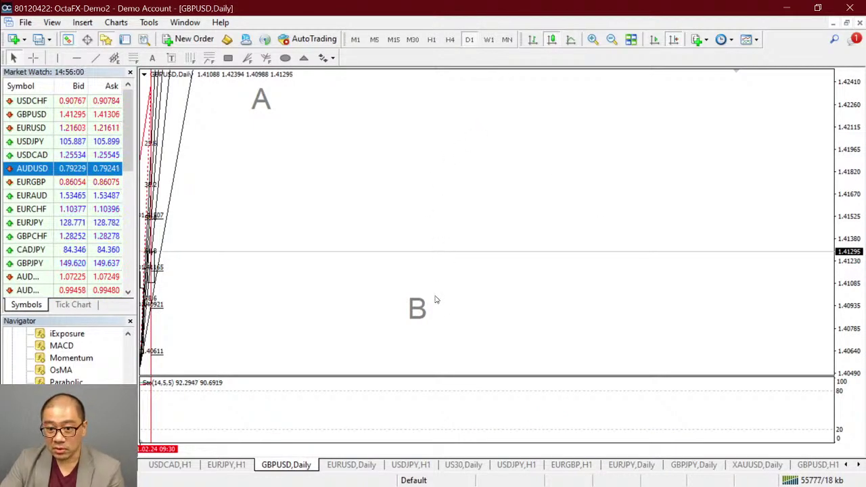
double_click(417, 309)
key(Delete)
double_click(262, 99)
key(Delete)
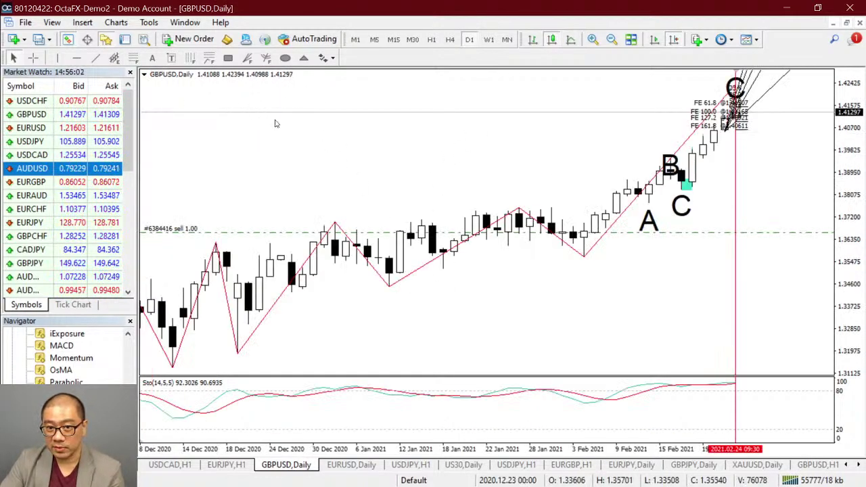
Switch the chart to H1 at the latest candles and align the Fibonacci expansion's second point with the 24 Feb 07:00 low
key(plus)
scroll(225, 253, down, 10)
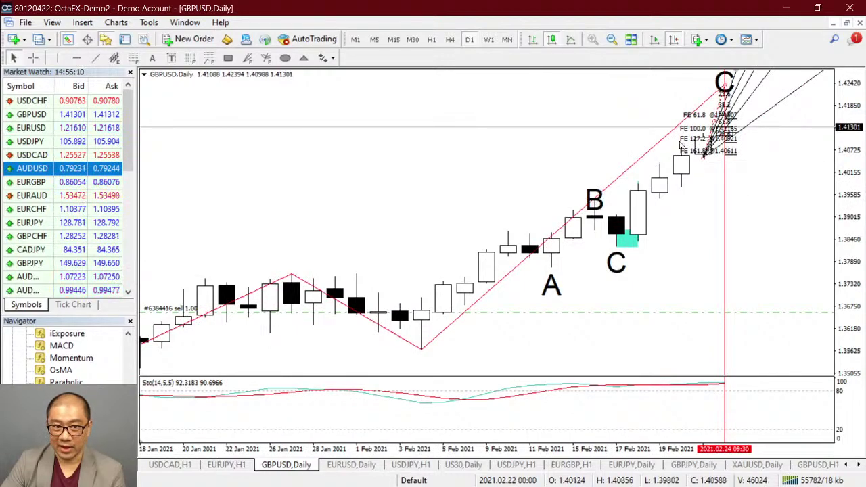
click(431, 40)
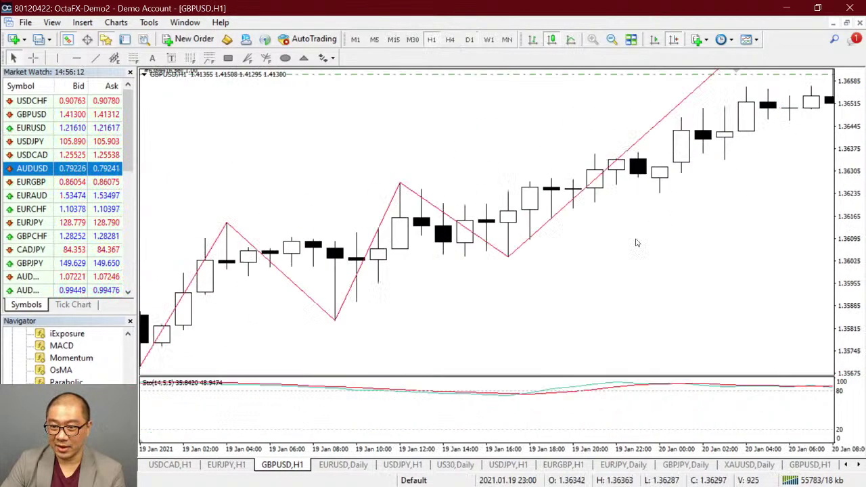
drag(420, 323, 652, 288)
scroll(652, 287, down, 15)
middle_click(653, 295)
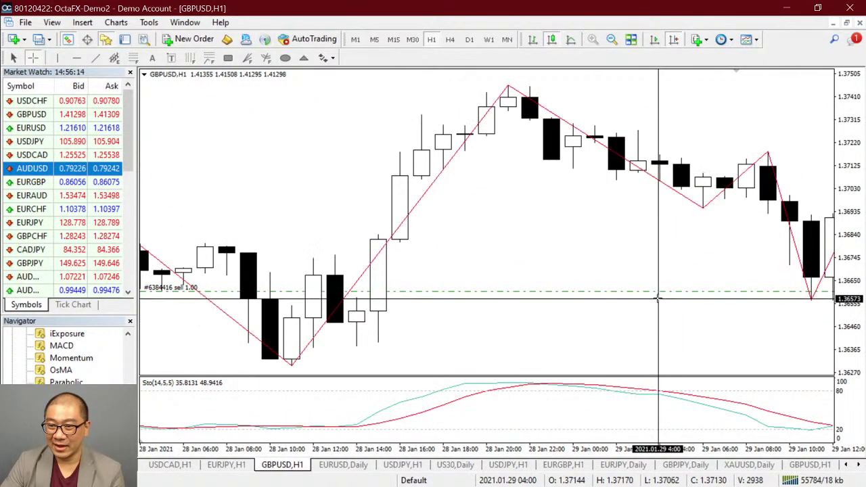
scroll(656, 298, down, 5)
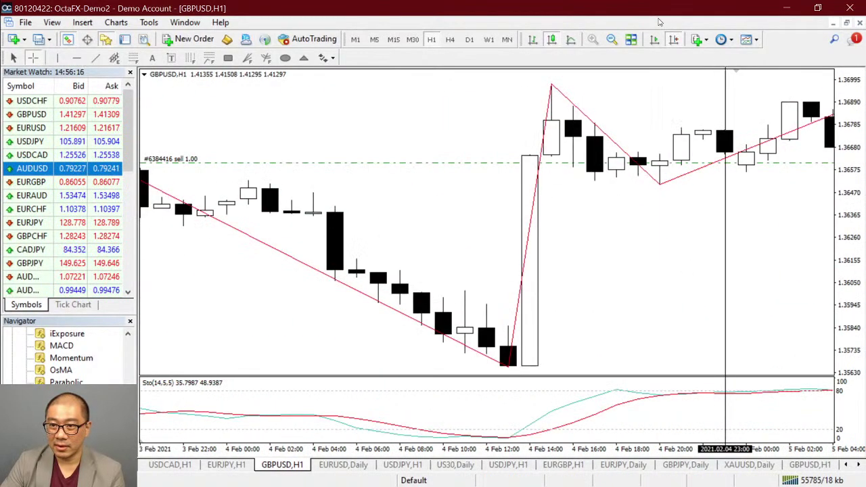
click(674, 40)
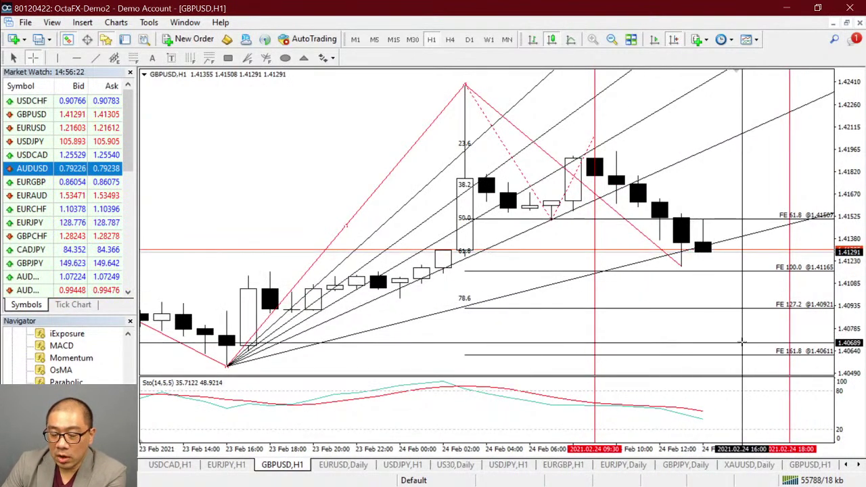
click(566, 218)
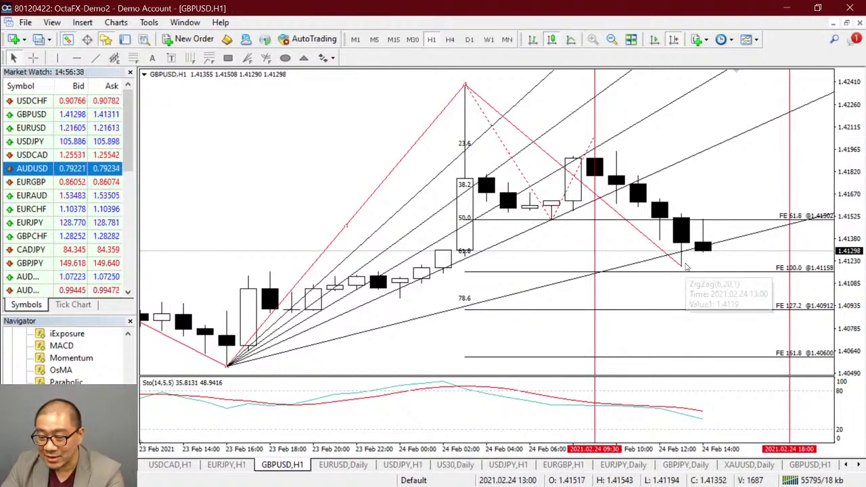
Draw a Fibonacci retracement from the 23 Feb 16:00 low to the 24 Feb 03:00 high
click(135, 57)
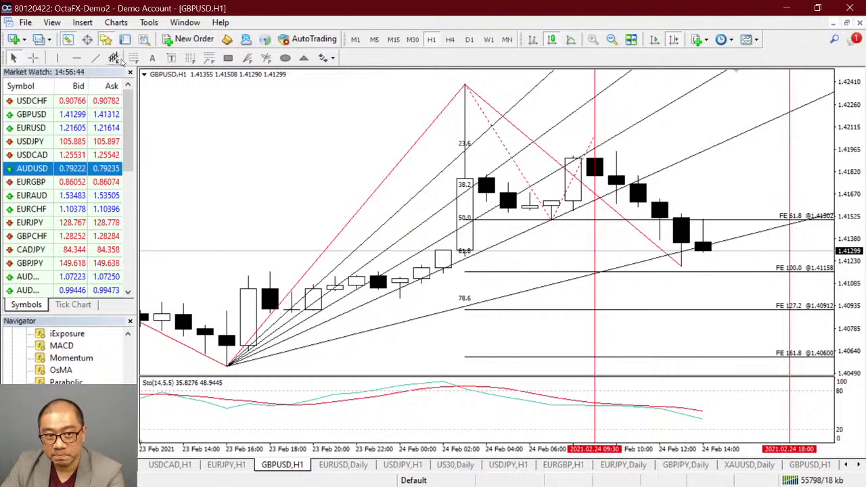
drag(232, 366, 466, 86)
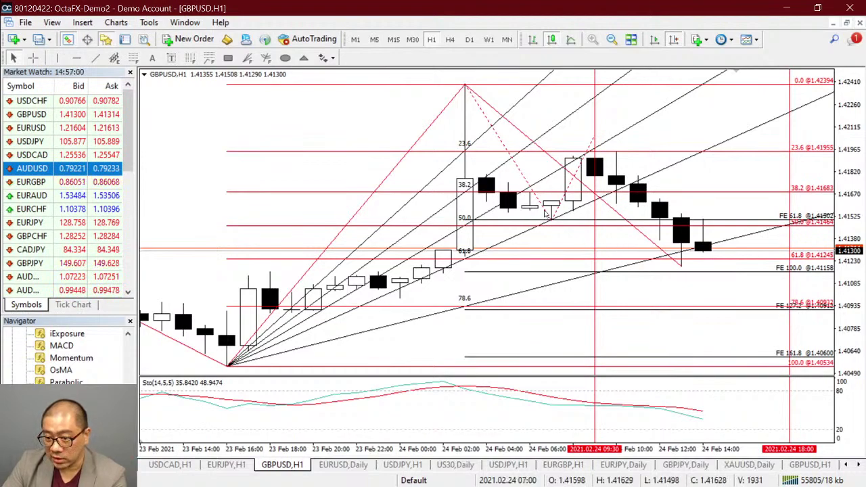
Delete the Fibonacci expansion, the Fibonacci retracement and the Fibonacci fan from the H1 chart
key(Delete)
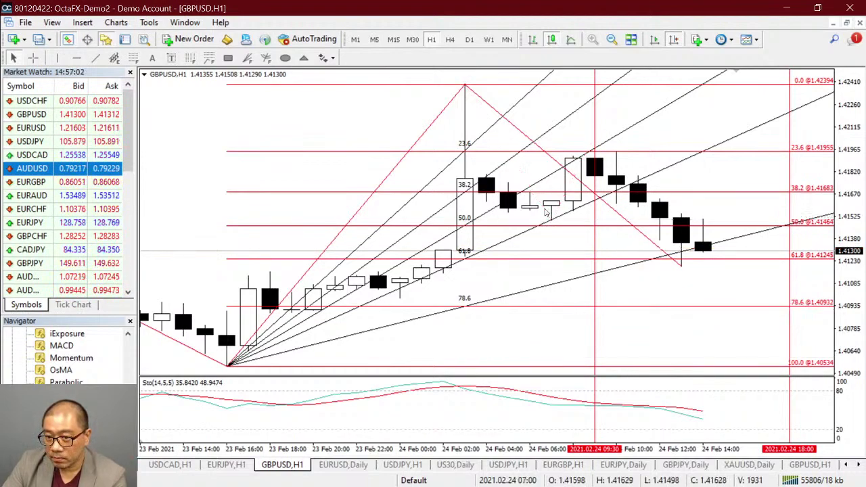
double_click(436, 122)
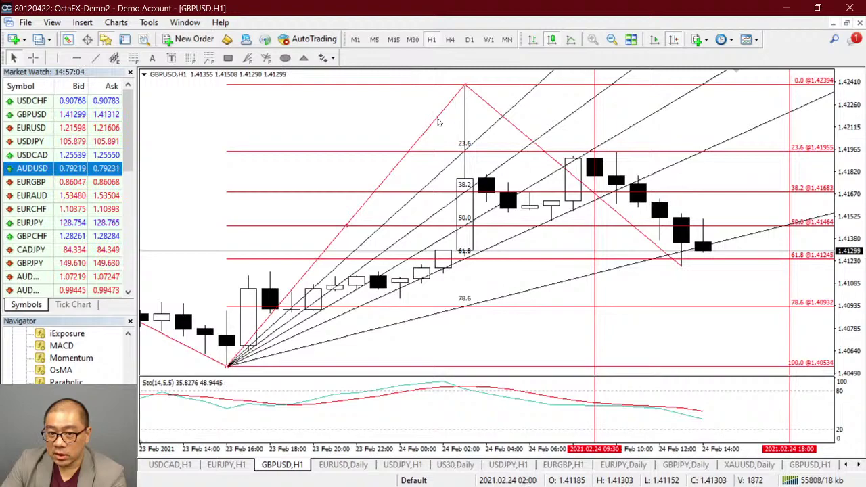
key(Delete)
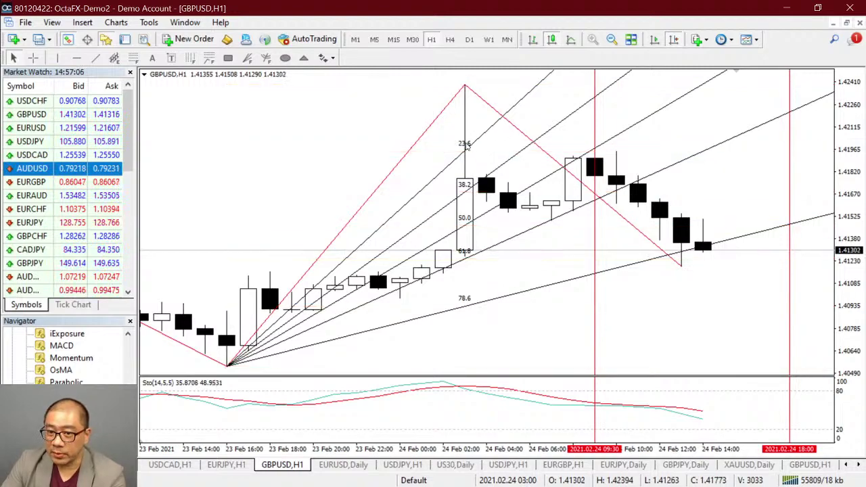
double_click(347, 228)
key(Delete)
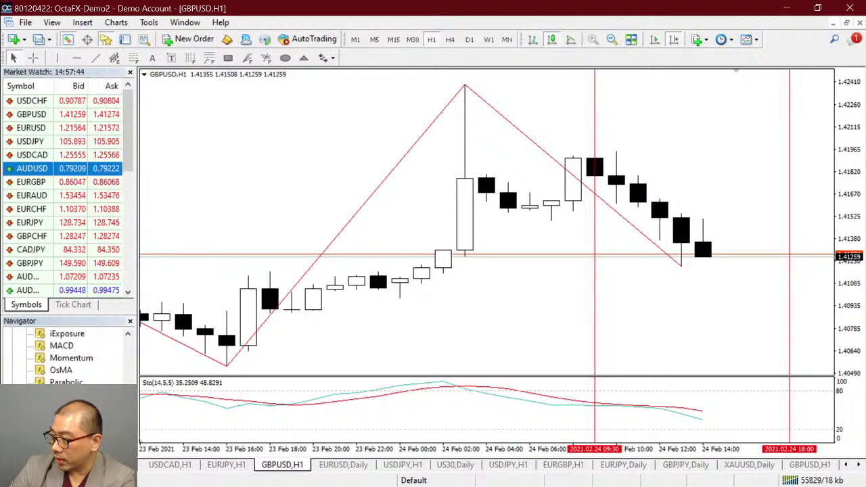
key(Delete)
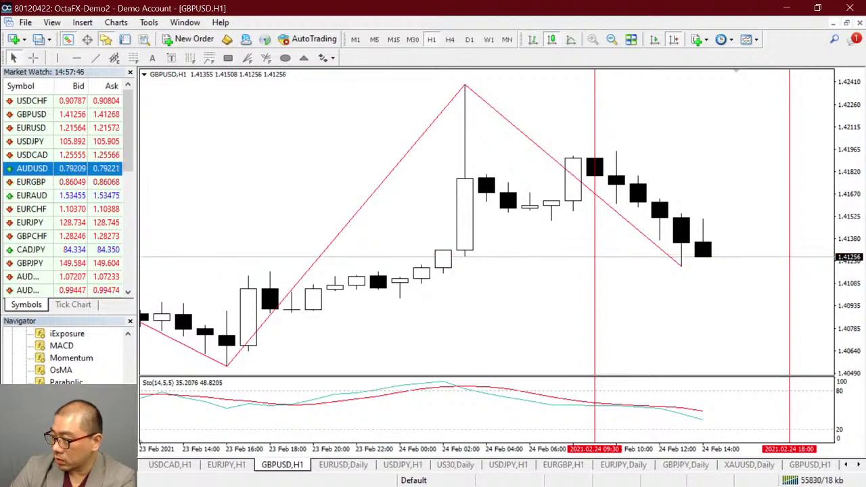
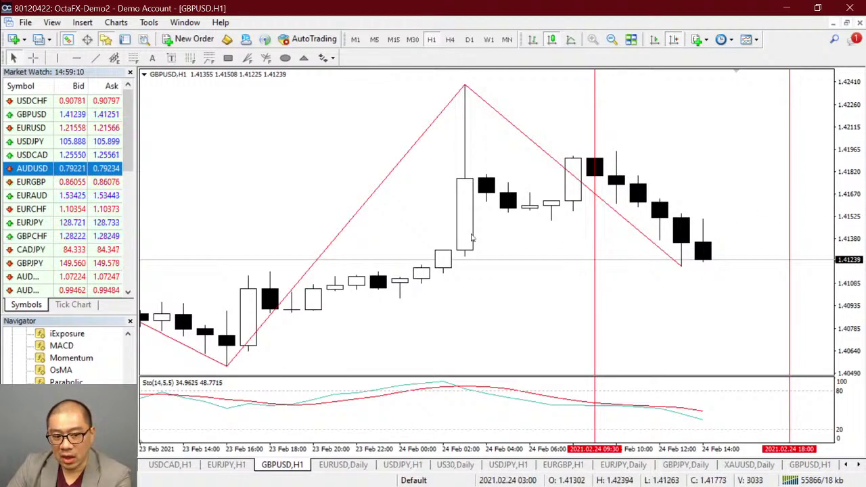
Draw a Fibonacci fan from the 23 Feb 16:00 low to the 24 Feb 03:00 high
click(247, 58)
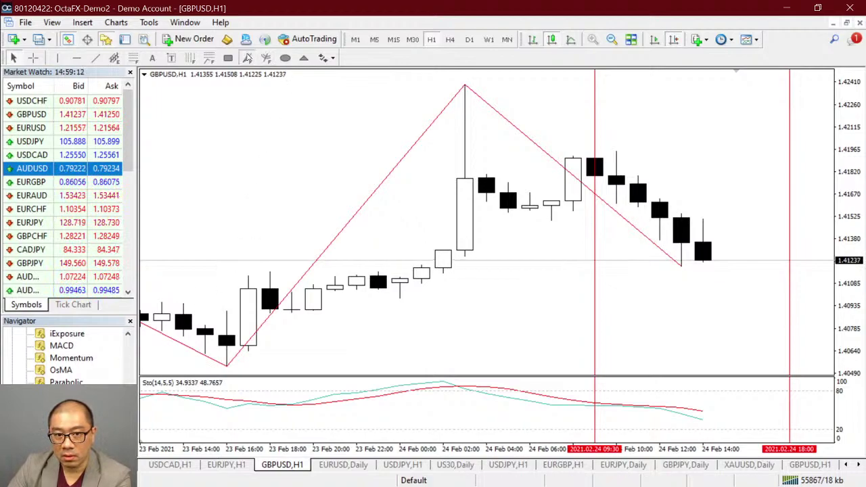
drag(229, 366, 465, 84)
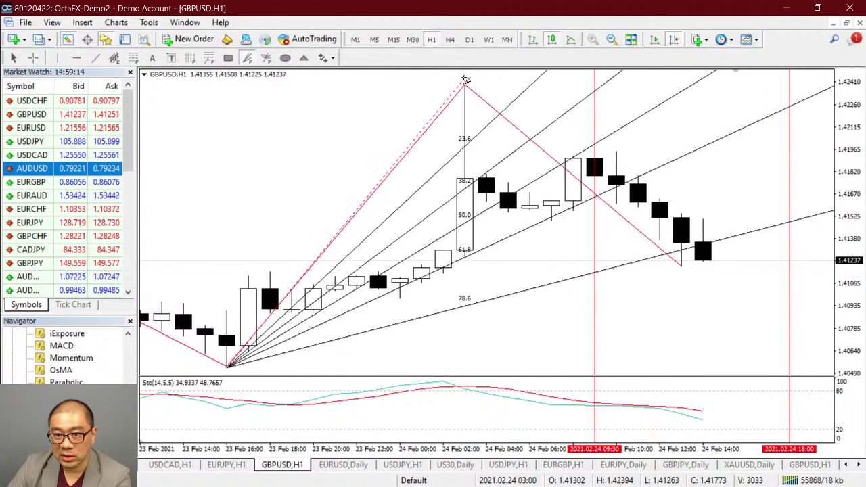
Set the description of the Fibonacci fan's 0.786 level to "78.6 @%$"
right_click(465, 84)
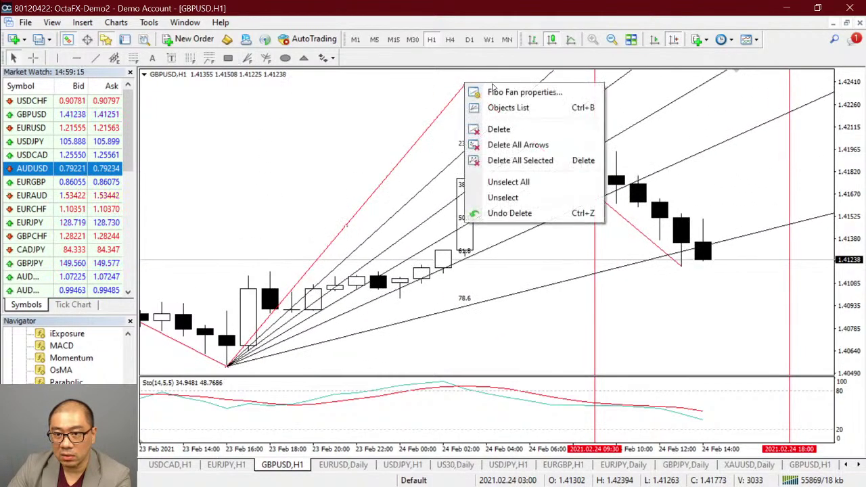
click(498, 92)
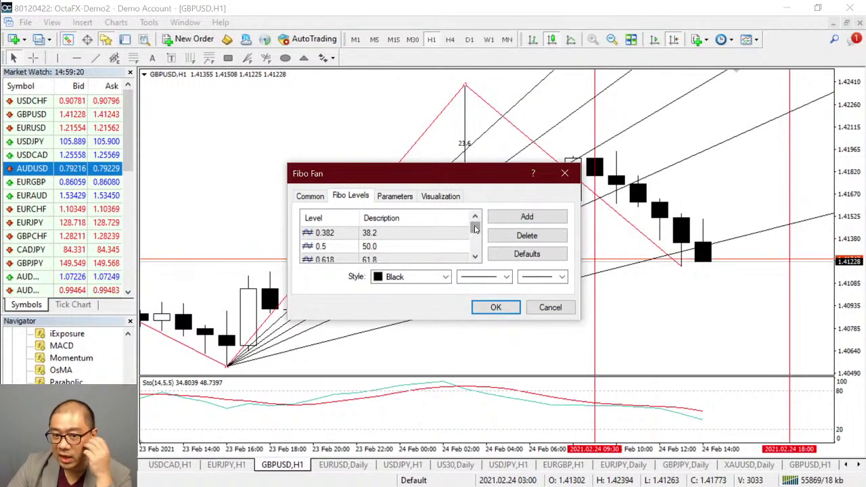
drag(475, 234, 475, 242)
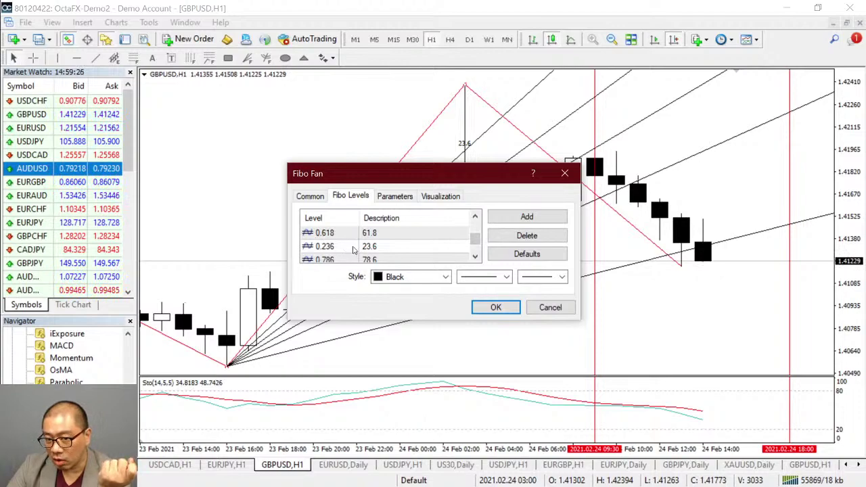
drag(475, 238, 475, 252)
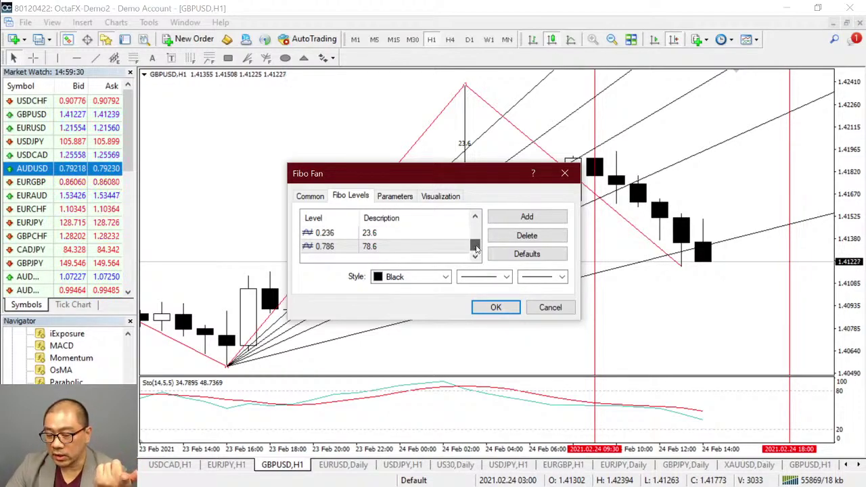
double_click(421, 246)
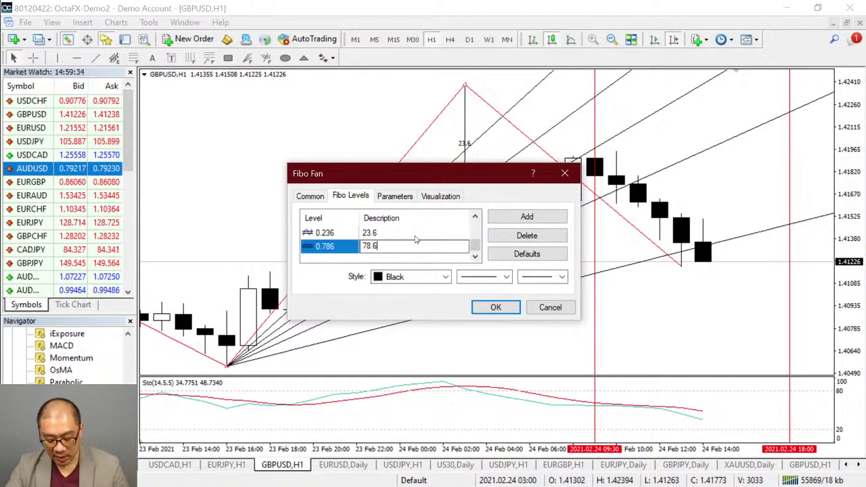
text(@$)
key(BackSpace)
text(%$)
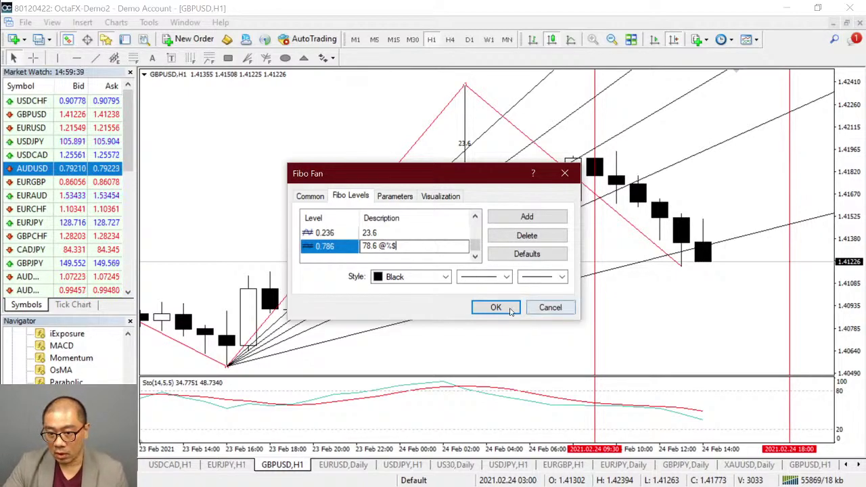
click(496, 308)
click(496, 308)
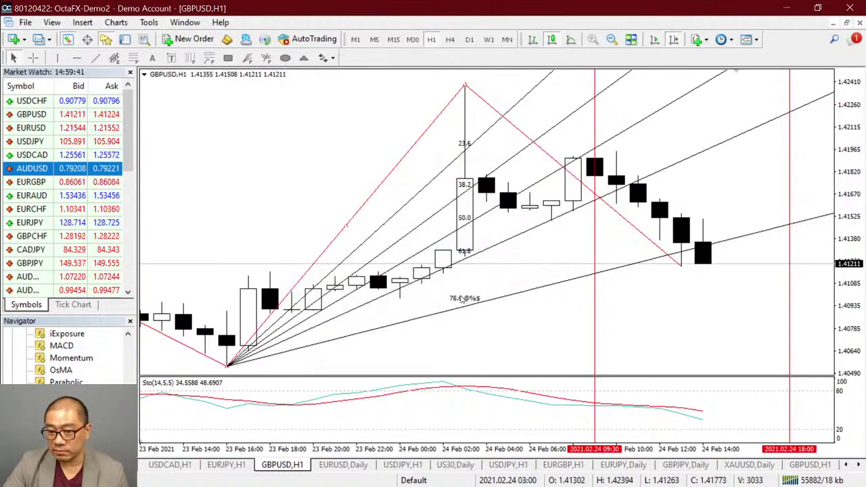
Set the description of the Fibonacci fan's 0.786 level to "78.6"
right_click(352, 225)
click(400, 229)
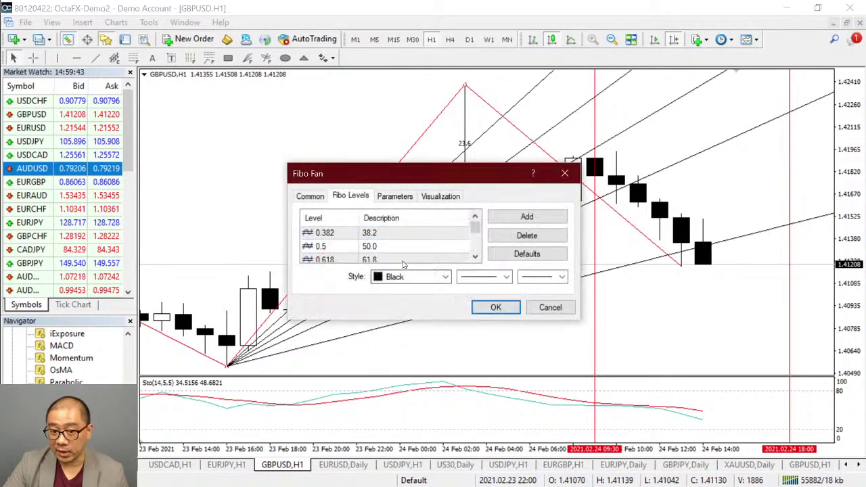
scroll(406, 251, down, 3)
click(413, 247)
click(413, 247)
click(413, 248)
key(BackSpace)
key(BackSpace)
key(BackSpace)
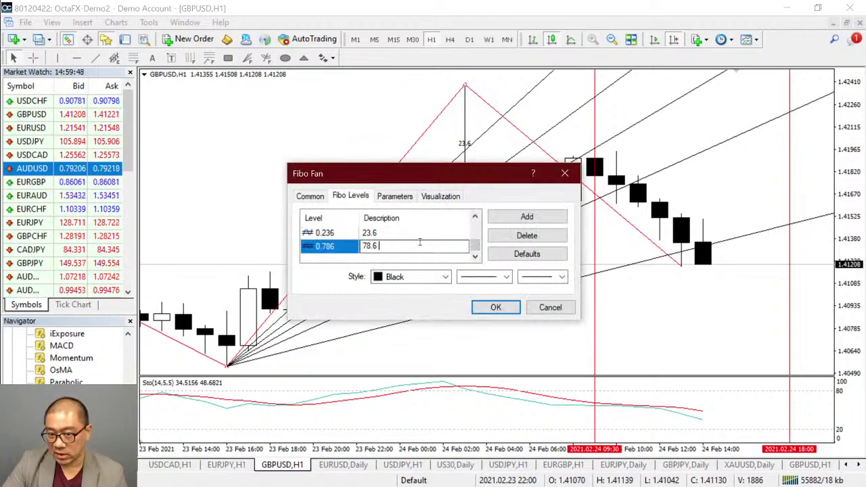
key(Up)
click(343, 246)
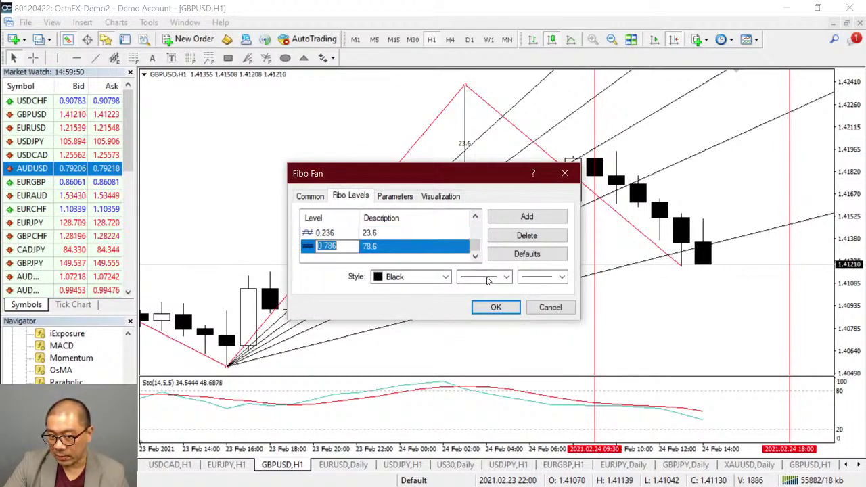
click(452, 248)
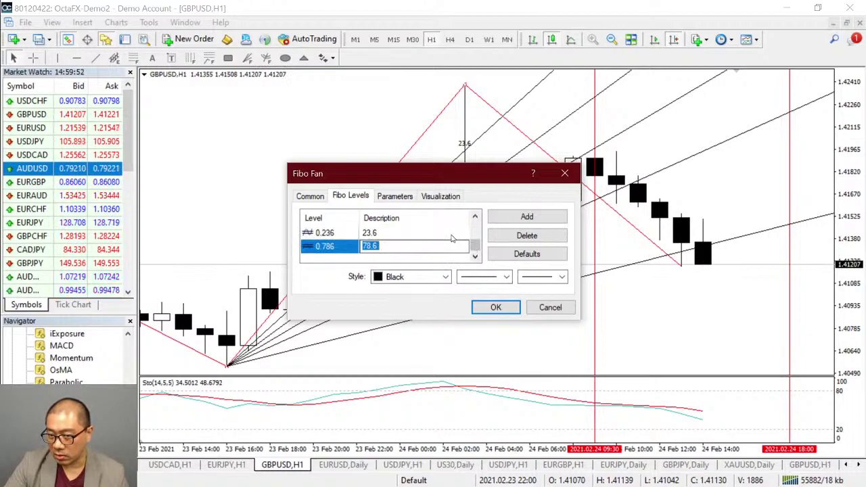
key(Up)
Check the Fibonacci fan's level list from 0.382 to 0.786 and apply the edited properties
click(475, 217)
click(475, 216)
click(474, 216)
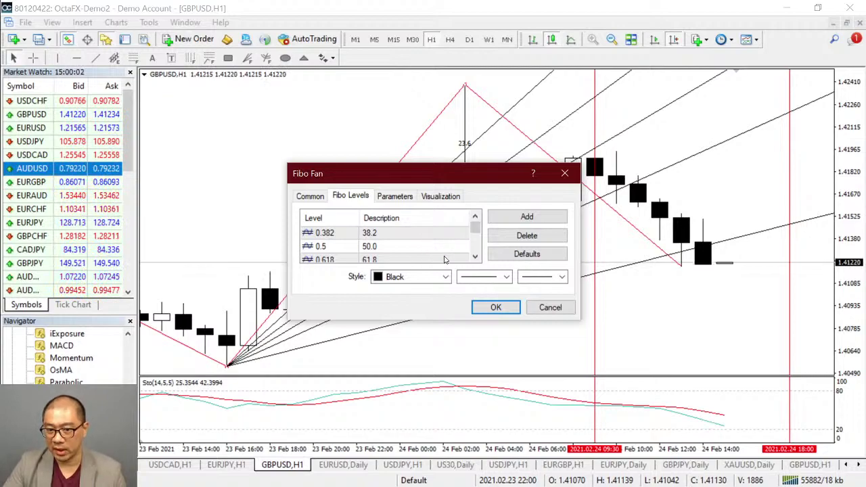
scroll(385, 246, down, 2)
click(385, 246)
scroll(384, 245, down, 1)
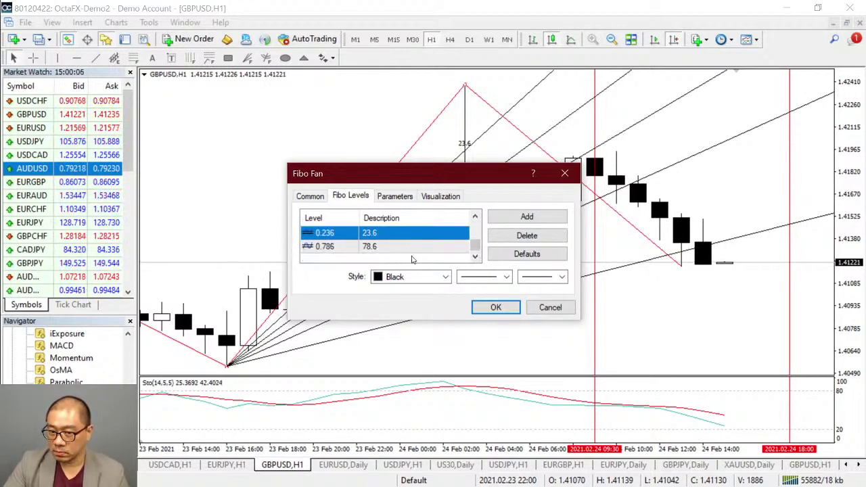
click(495, 307)
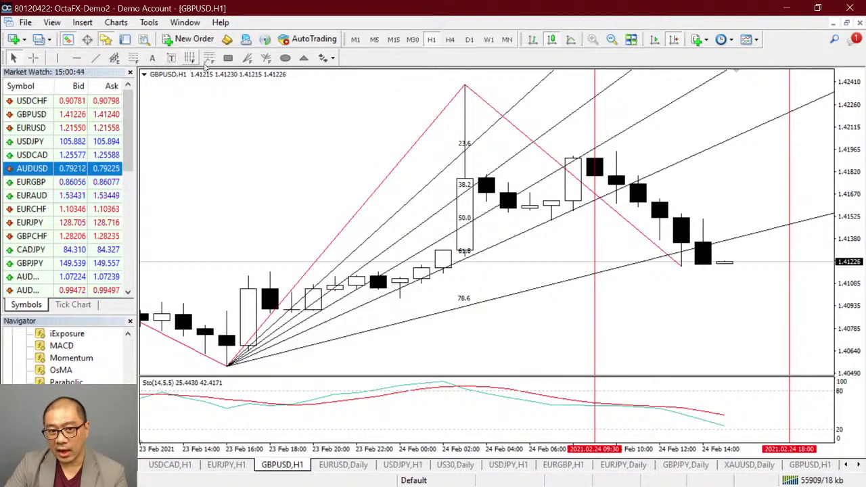
Draw a second Fibonacci fan from the 24 Feb 03:00 high to the 24 Feb 13:00 low
click(247, 59)
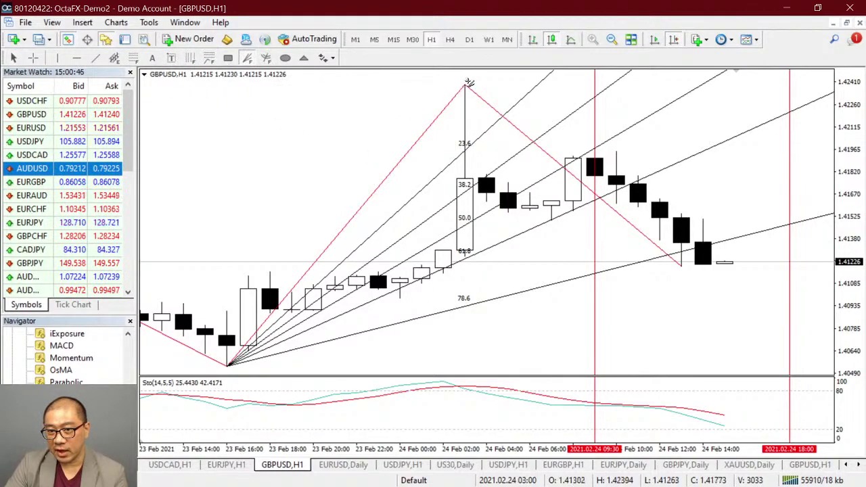
drag(466, 85, 682, 266)
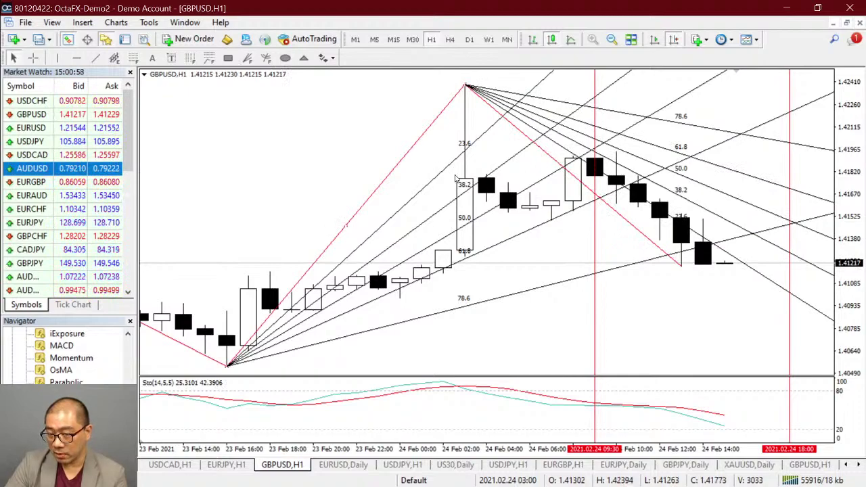
Delete both the rising and the falling Fibonacci fans from the H1 chart
key(Delete)
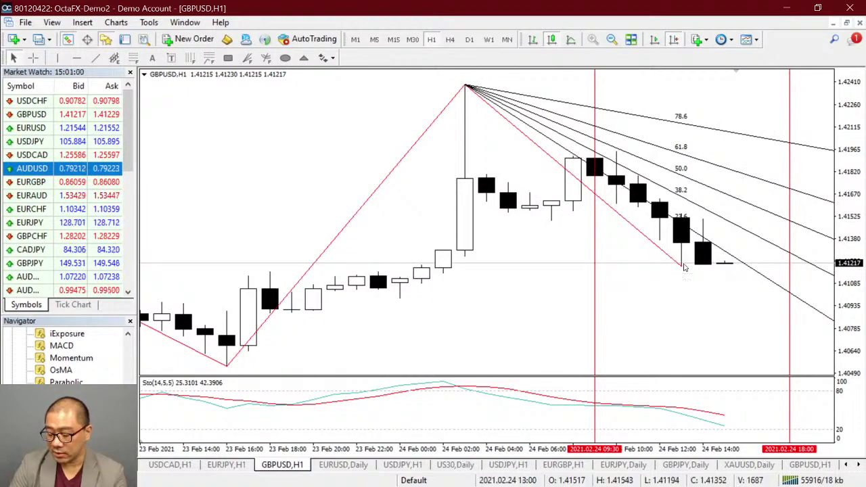
mouse_move(684, 267)
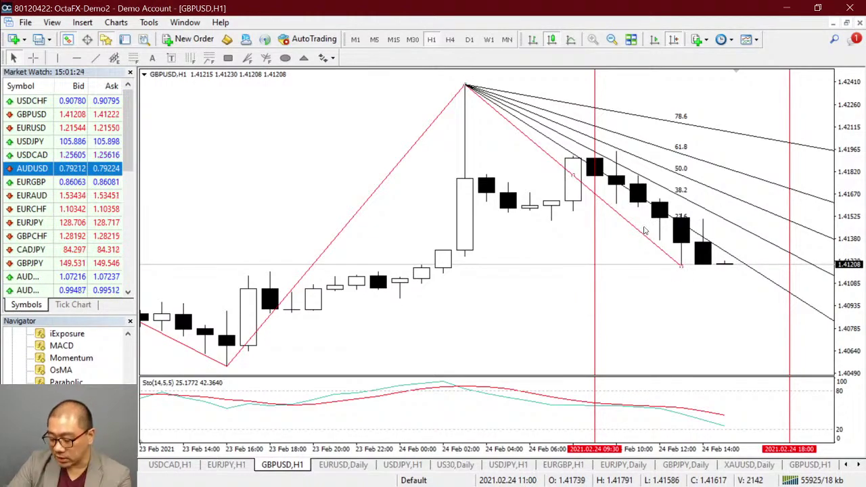
key(Delete)
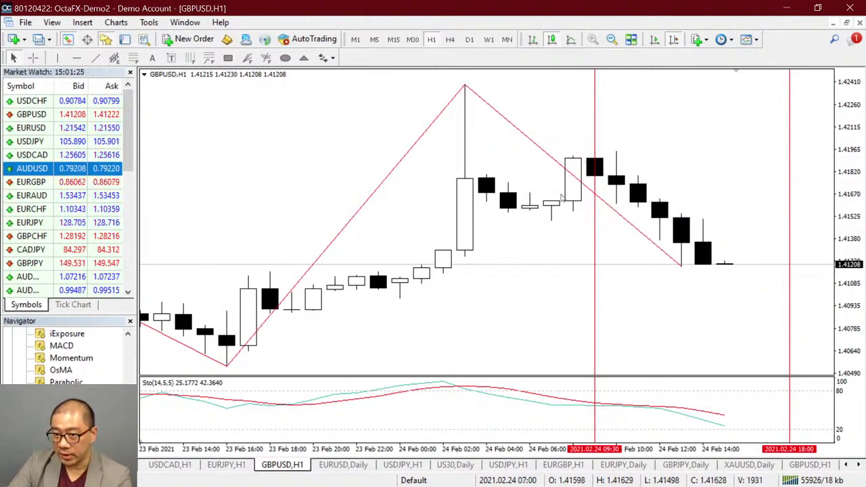
Switch GBPUSD to H4 and delete the C label above the 24 Feb swing high
click(450, 40)
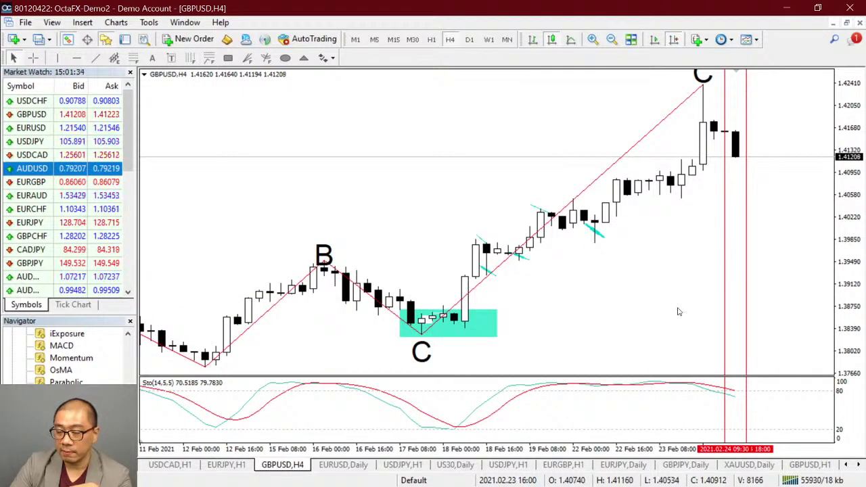
double_click(710, 78)
key(Delete)
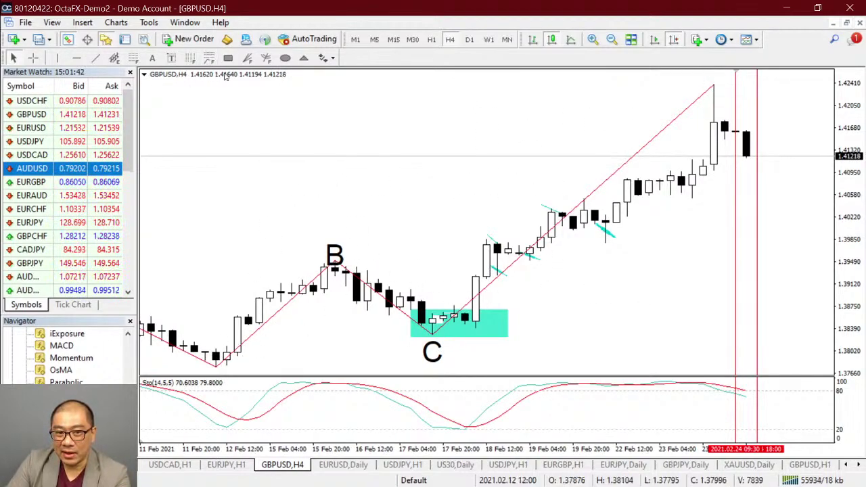
Draw a Fibonacci fan on the H4 chart from the 12 Feb low to the 16 Feb swing high labelled B
click(249, 59)
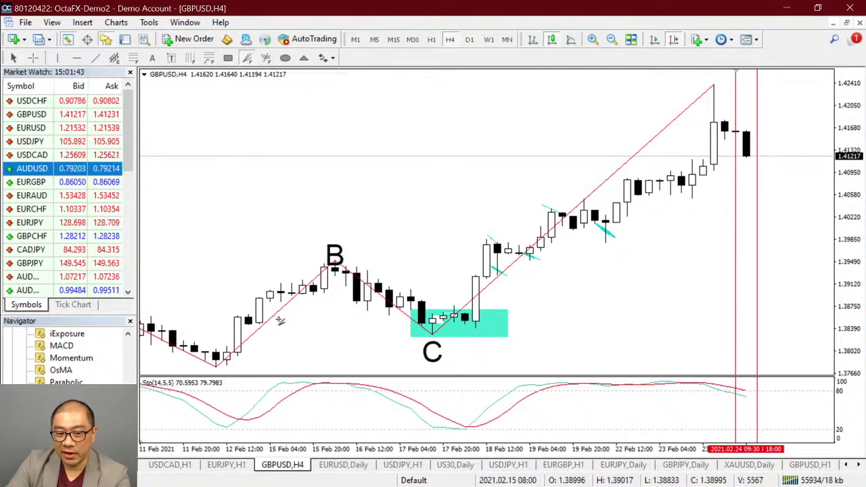
mouse_move(217, 367)
mouse_down()
mouse_move(342, 279)
mouse_move(339, 254)
mouse_up()
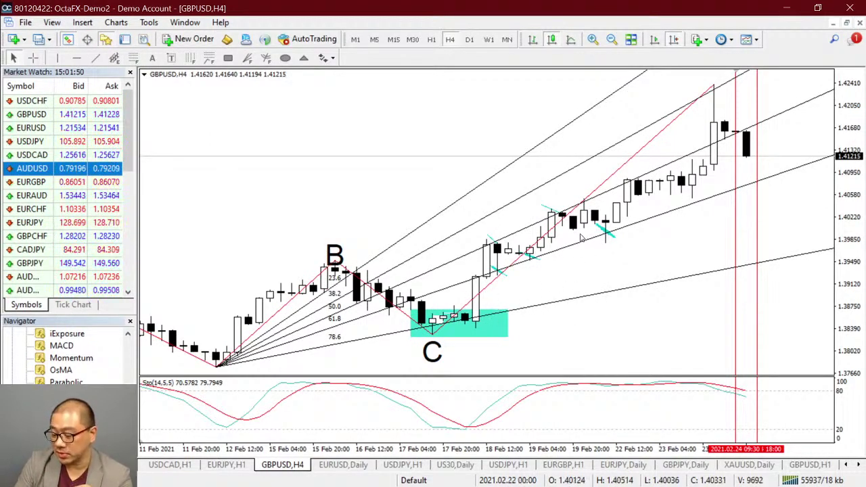
Switch back to H1 and draw a Fibonacci fan from the 24 Feb 03:00 high to the 24 Feb 13:00 low
click(431, 40)
key(plus)
key(plus)
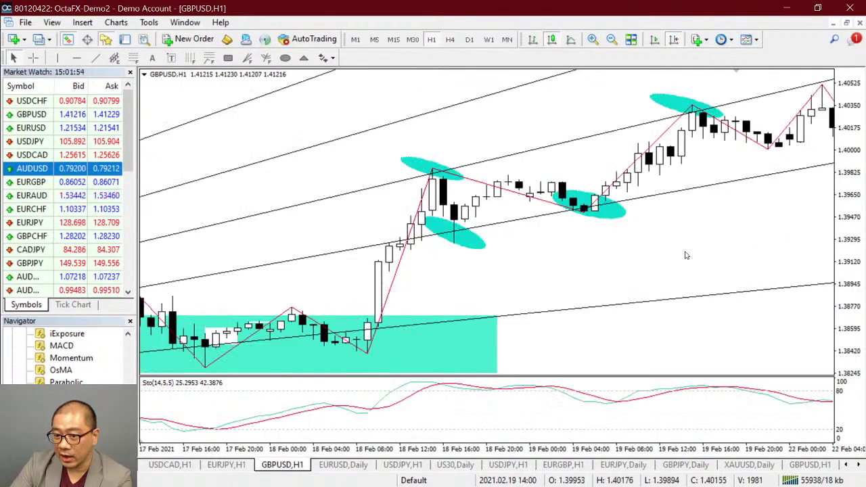
key(End)
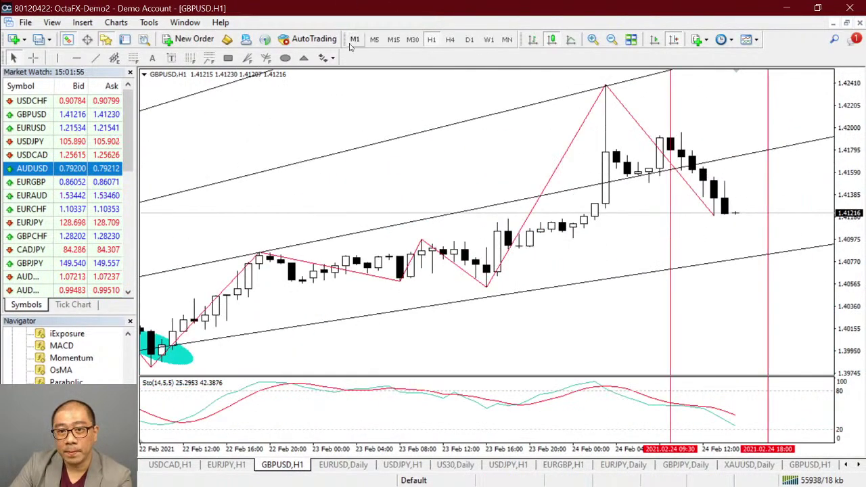
click(247, 57)
drag(607, 86, 714, 217)
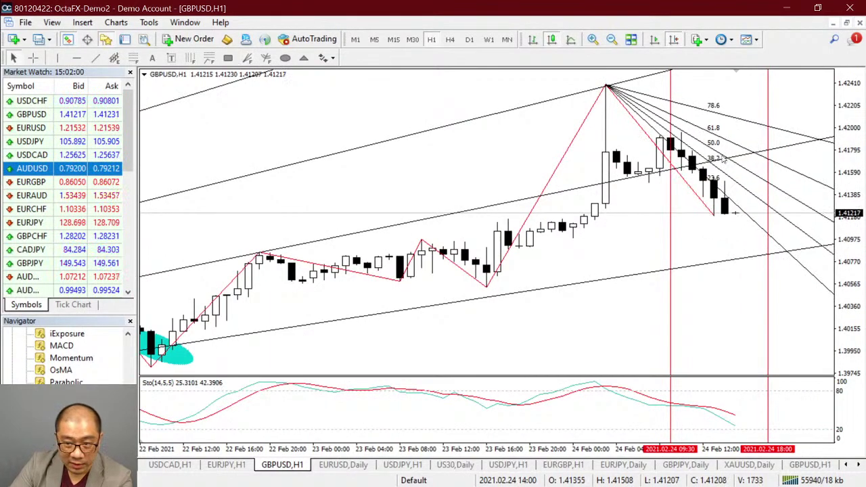
Change the level colour of the falling Fibonacci fan from the 24 Feb high to red
right_click(702, 206)
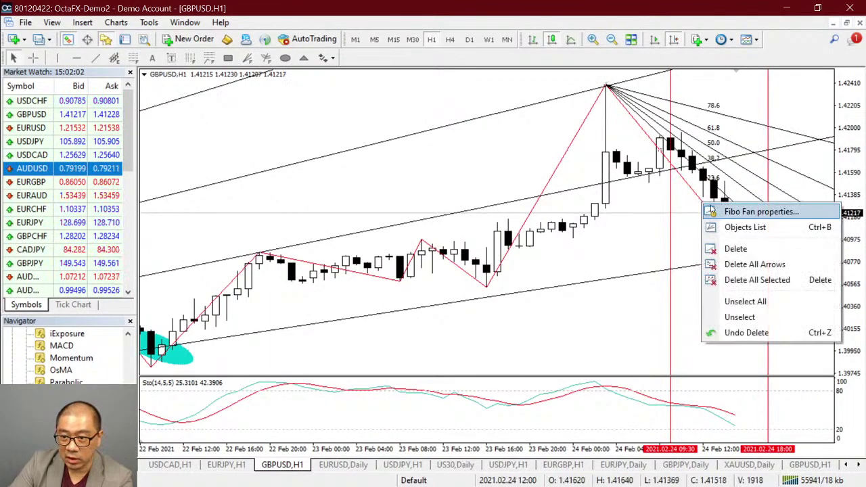
click(717, 212)
click(446, 280)
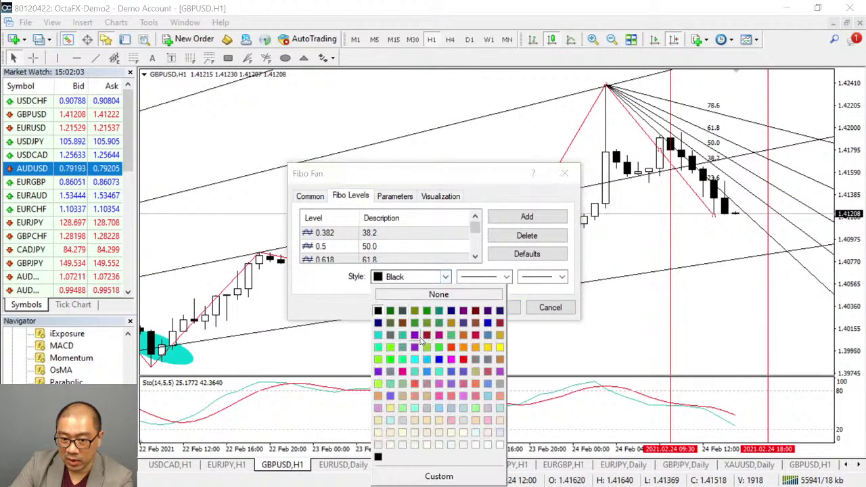
click(472, 363)
click(496, 308)
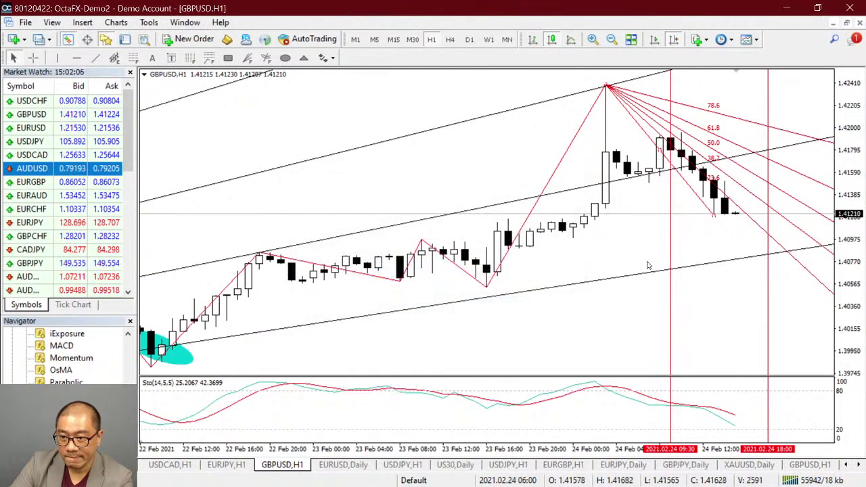
Place a vertical line at 24 Feb 17:00, where the falling fan's 61.8 line meets the black H4 fan line
mouse_move(716, 220)
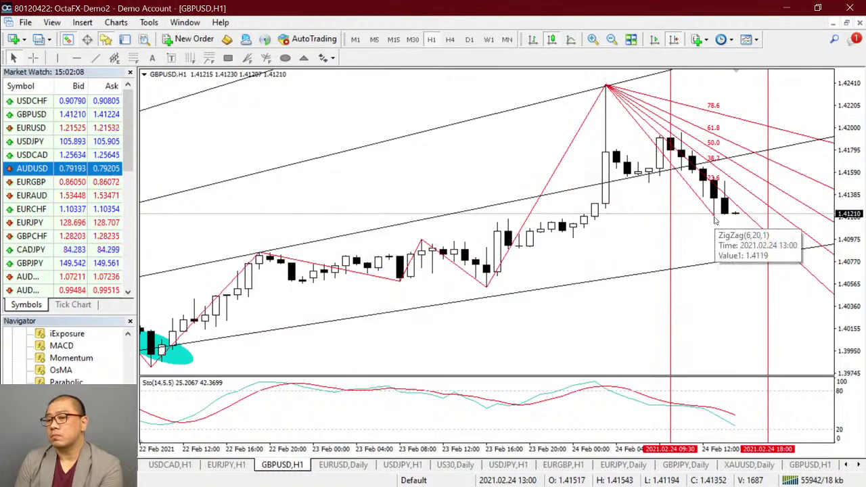
key(plus)
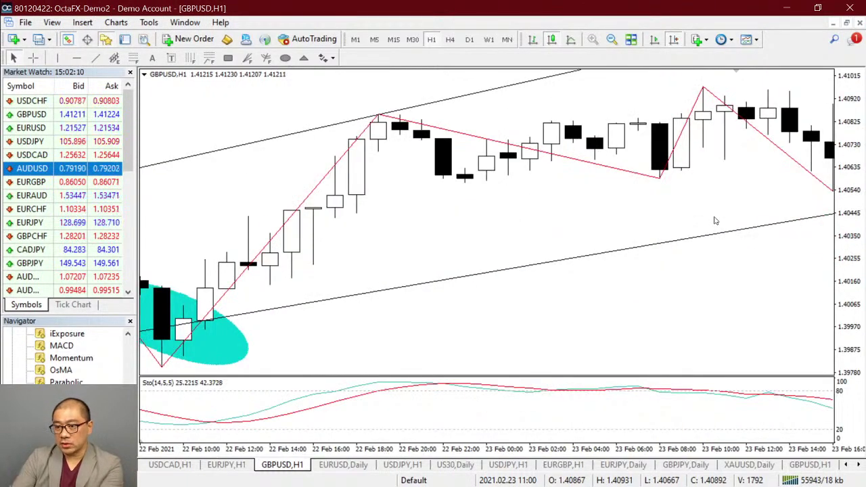
scroll(639, 250, down, 3)
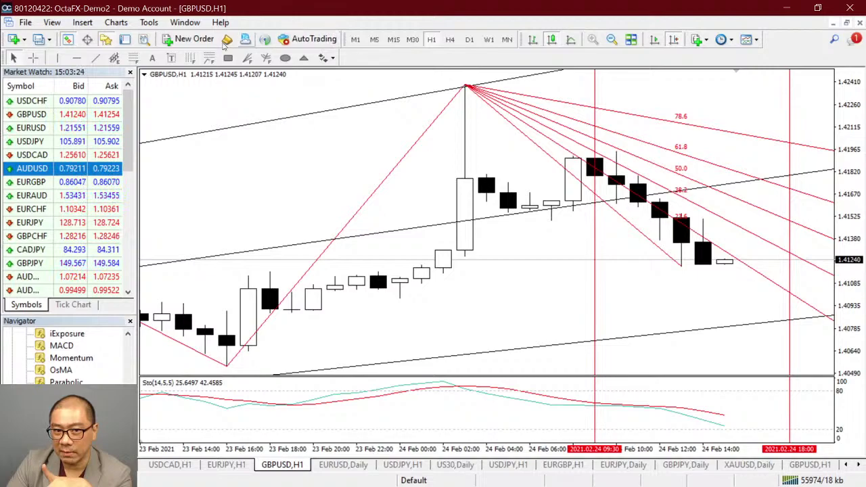
click(58, 58)
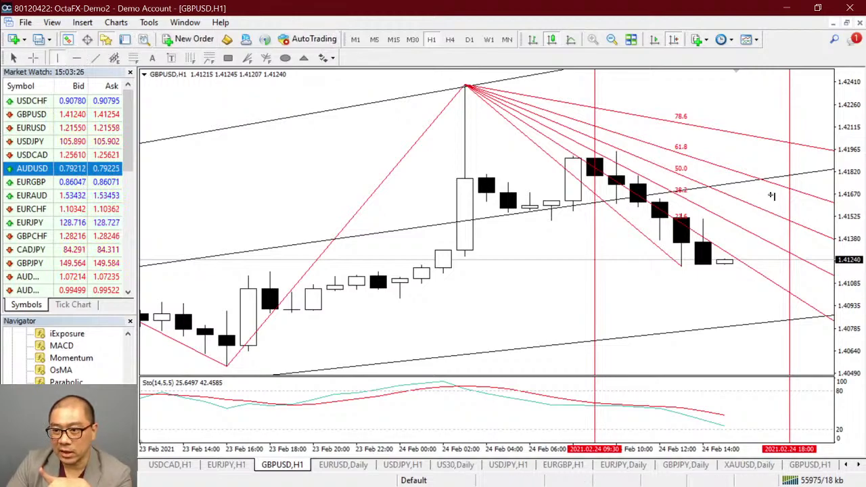
click(767, 177)
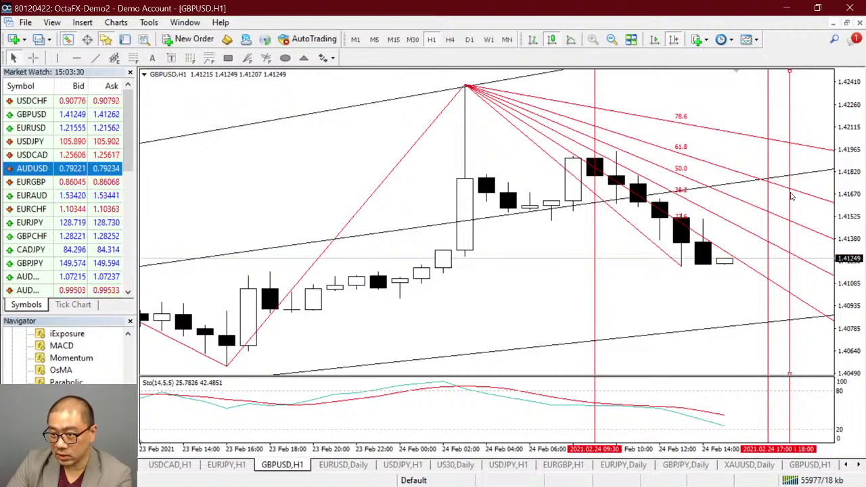
Delete the vertical lines at 24 Feb 18:00 and 24 Feb 09:30
double_click(769, 186)
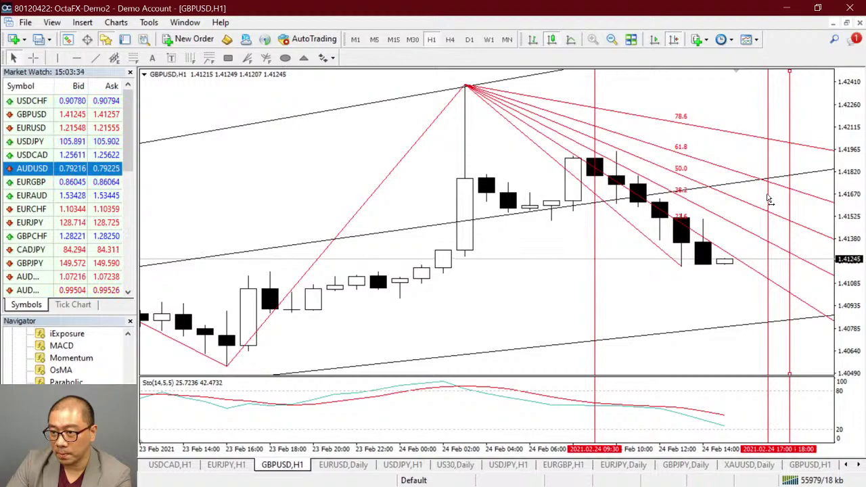
scroll(771, 195, up, 1)
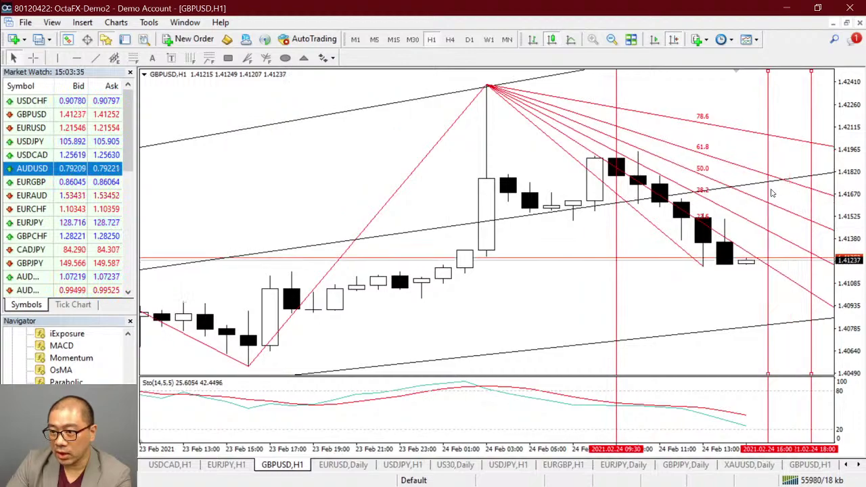
scroll(792, 231, down, 1)
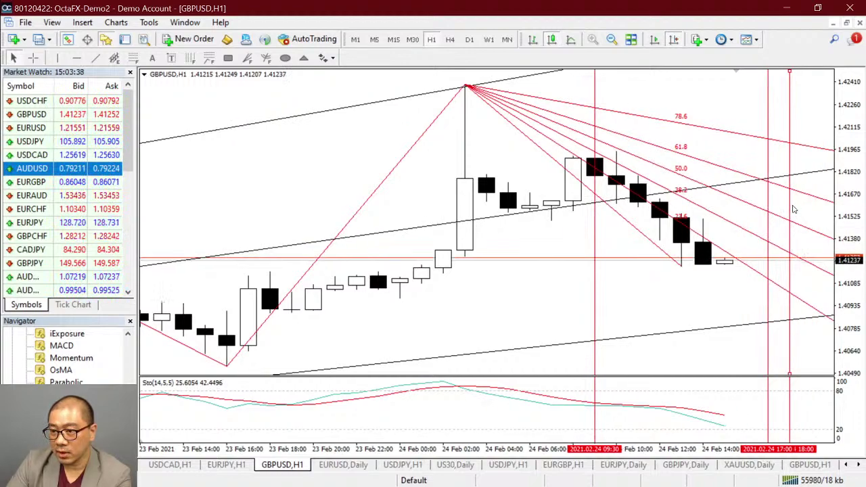
key(Delete)
double_click(596, 252)
key(Delete)
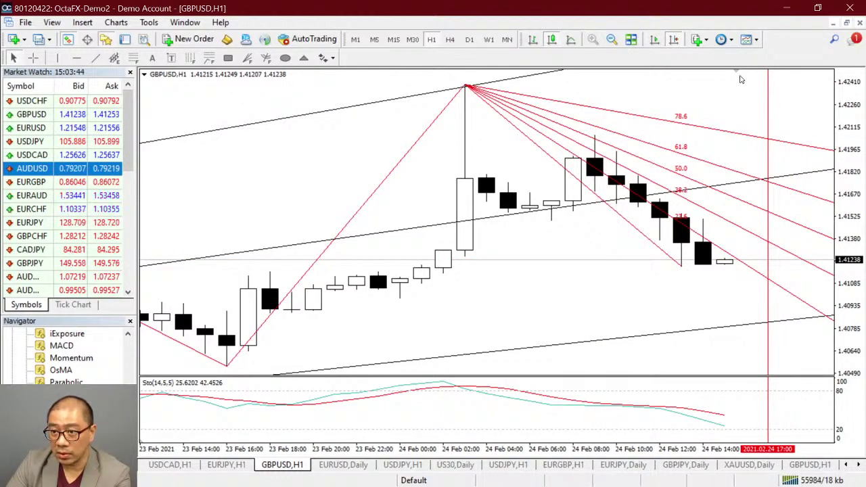
Place a vertical line at 24 Feb 23:00, where the falling fan's 78.6 line meets the black H4 fan line
scroll(649, 76, left, 5)
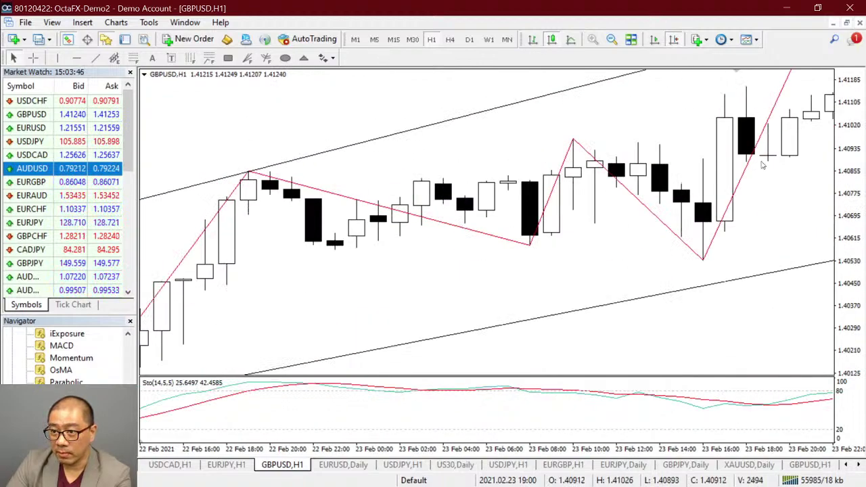
scroll(747, 76, right, 5)
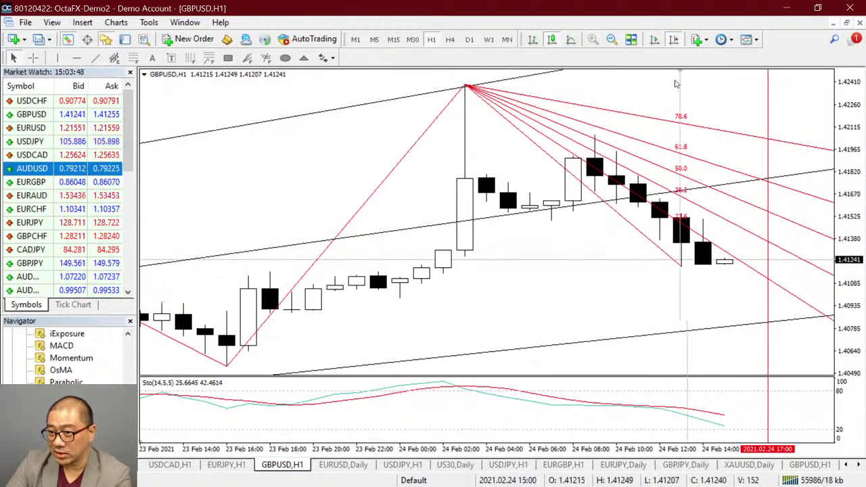
scroll(704, 214, right, 5)
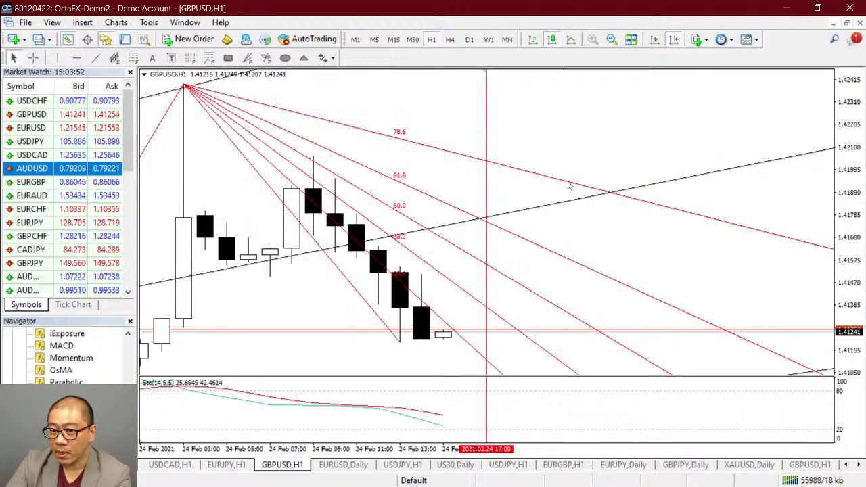
click(59, 58)
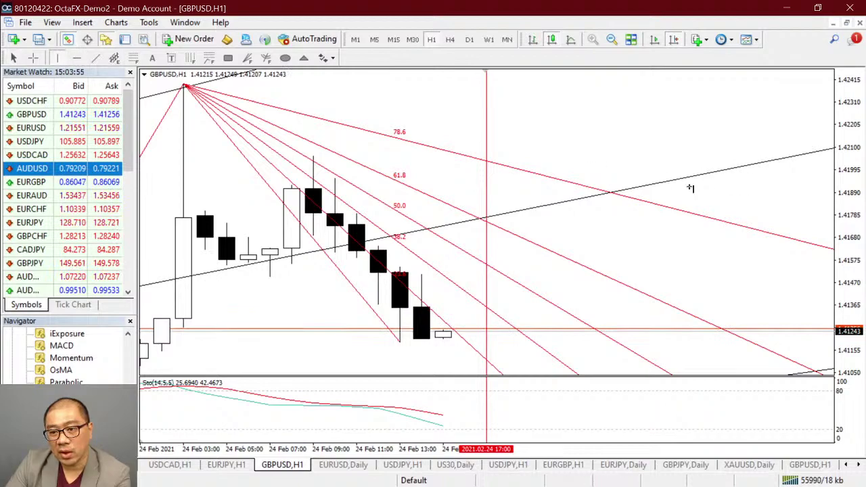
click(616, 196)
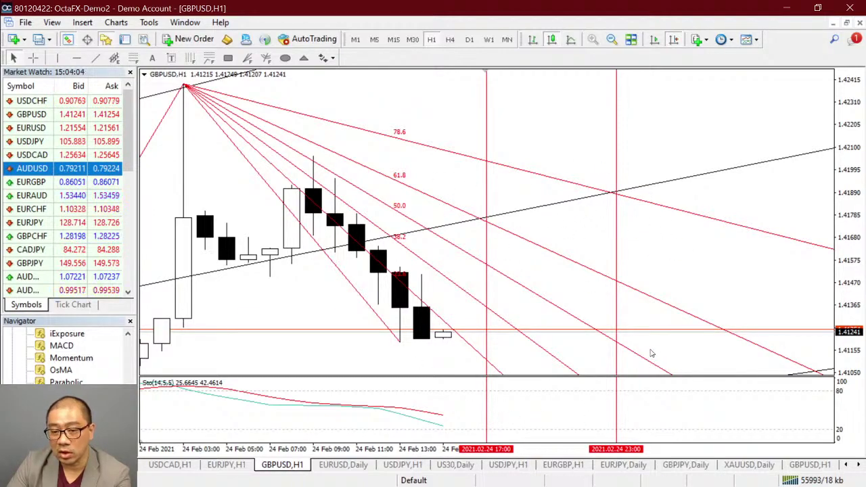
Draw a rising trendline from the latest candle to the black fan line and a falling one from the fan crossing at 24 Feb 23:00
click(96, 57)
mouse_move(444, 342)
mouse_down()
mouse_move(471, 321)
mouse_move(492, 233)
mouse_move(484, 226)
mouse_move(602, 149)
mouse_move(551, 207)
mouse_up()
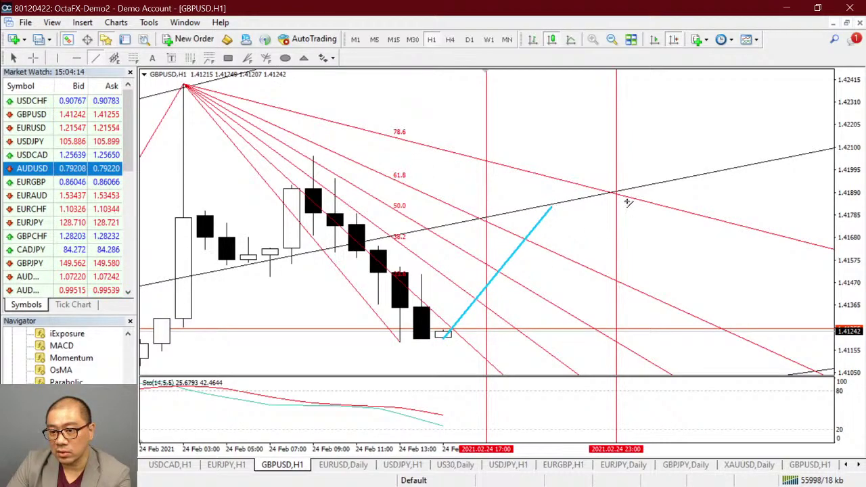
drag(613, 195, 705, 284)
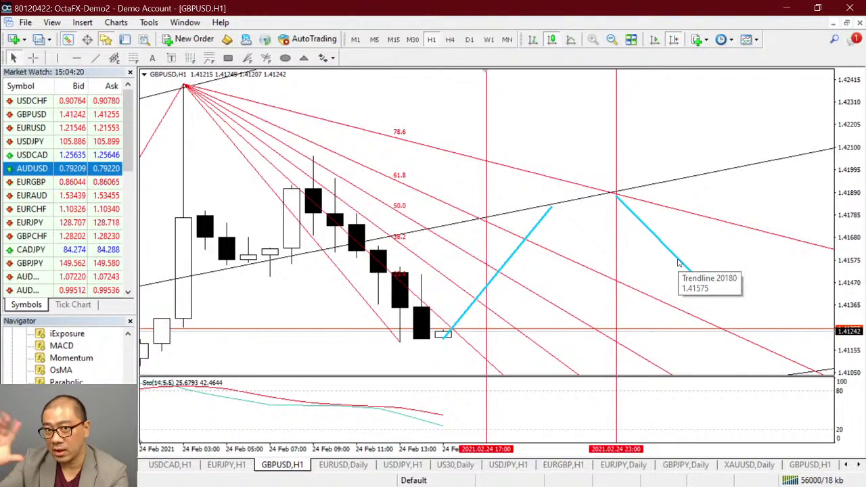
Delete both projection trendlines and the vertical lines at 24 Feb 17:00 and 24 Feb 23:00
double_click(624, 203)
key(Delete)
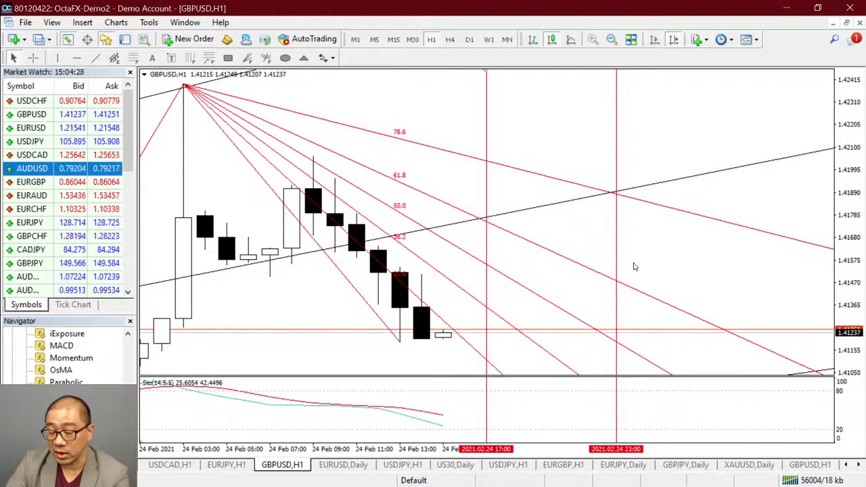
key(Delete)
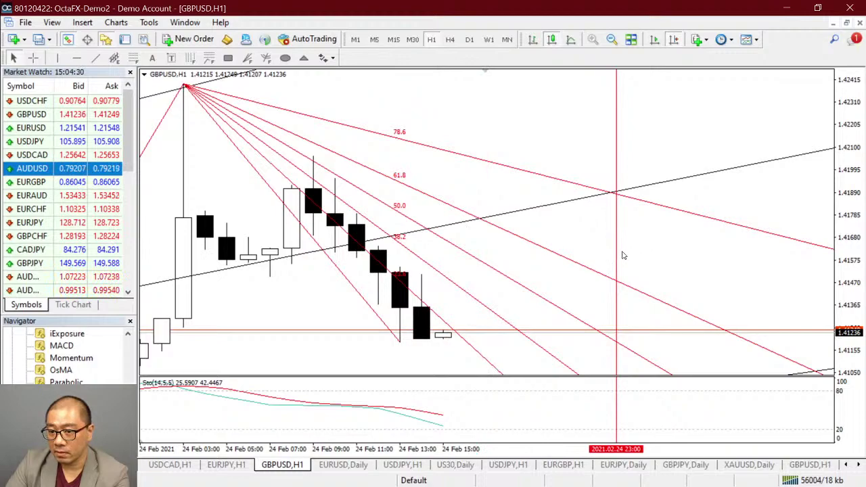
double_click(616, 251)
key(Delete)
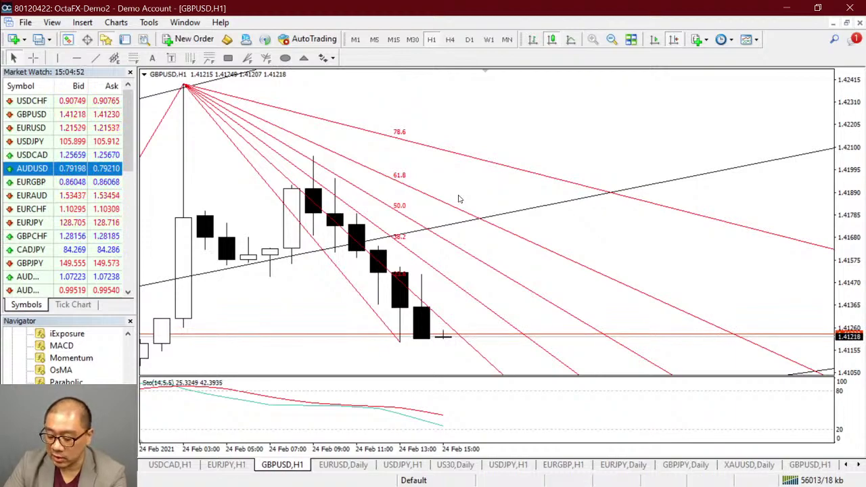
Draw a small rectangle over the falling fan's lowest retracement line just above the latest candle, from 24 Feb 15:00 to 16:00
scroll(459, 200, up, 1)
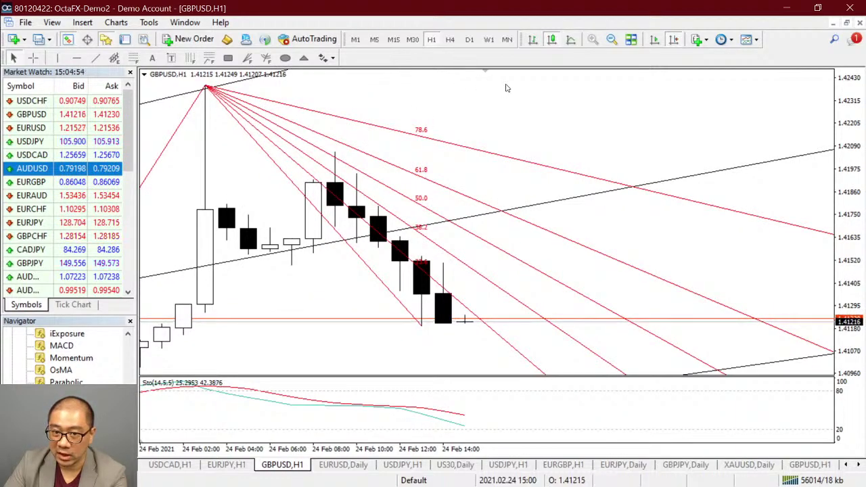
scroll(486, 72, up, 10)
scroll(517, 78, down, 10)
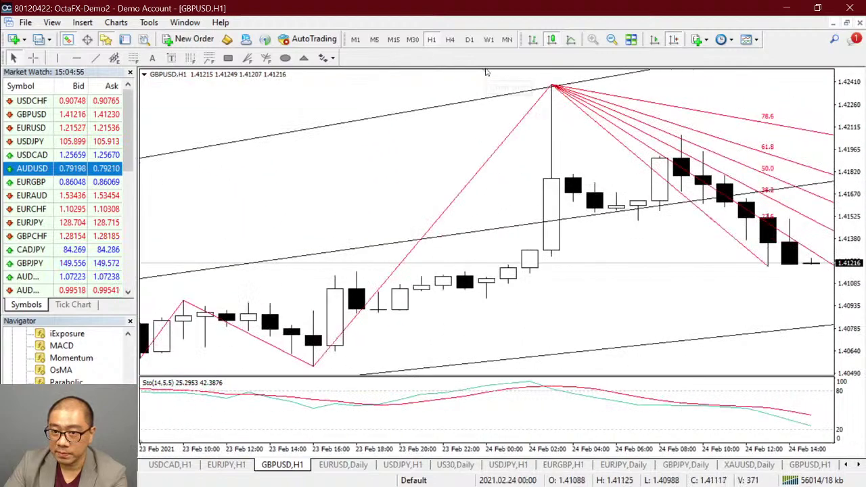
key(plus)
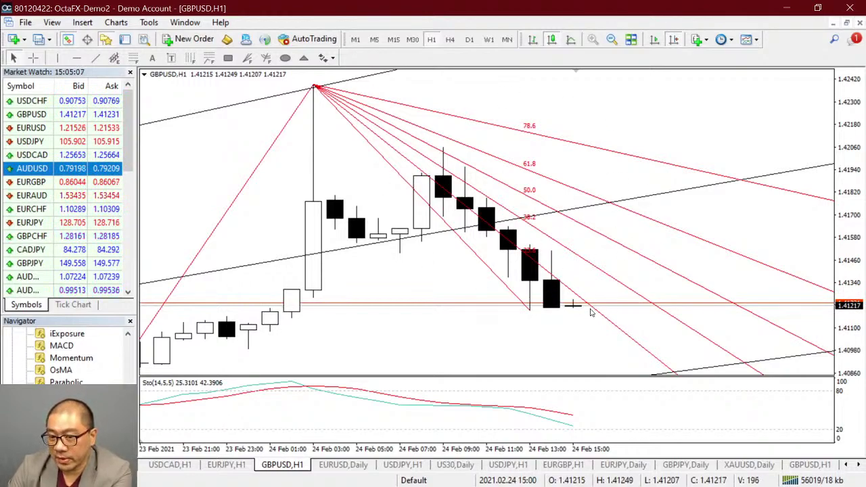
mouse_move(573, 305)
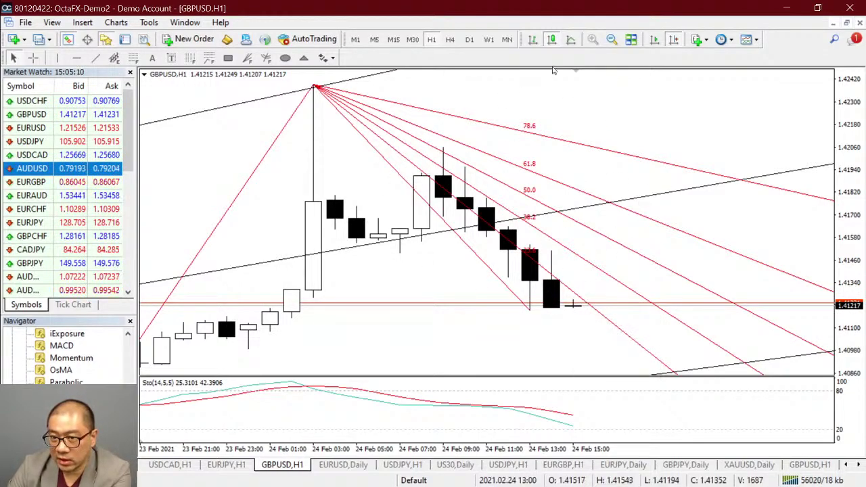
click(228, 59)
drag(574, 284, 594, 298)
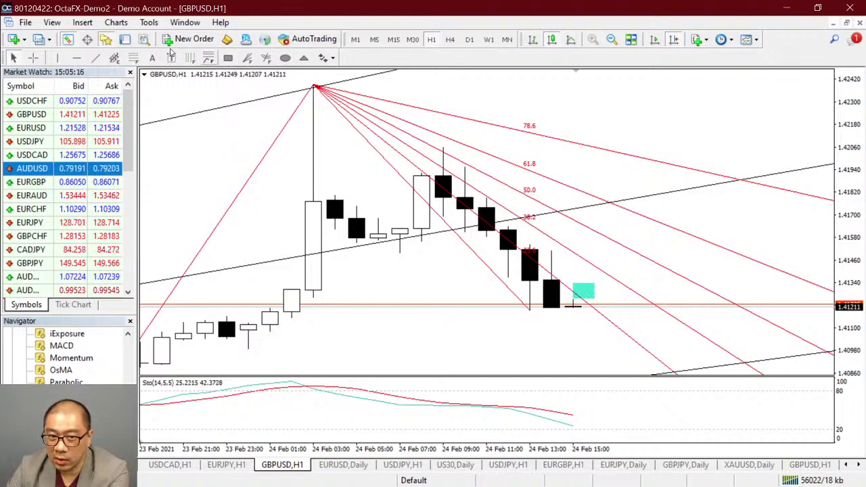
Draw a Fibonacci retracement from the 24 Feb 03:00 high down to the level of the 24 Feb 13:00 low
click(134, 58)
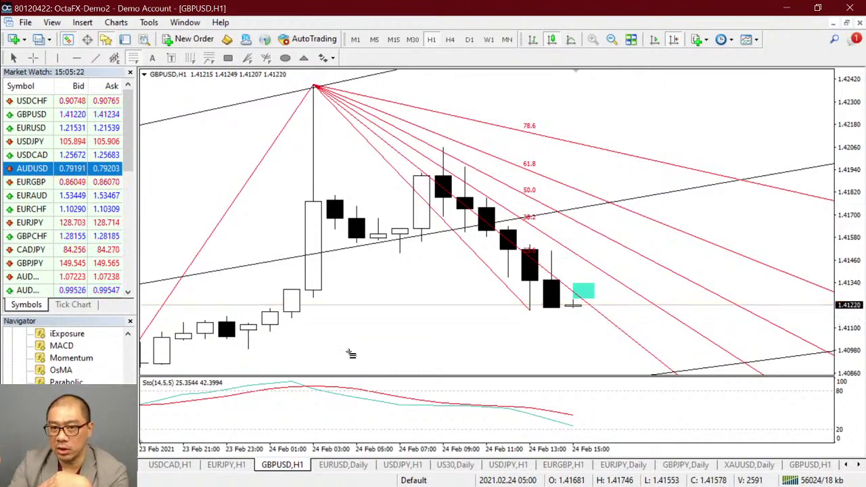
click(313, 87)
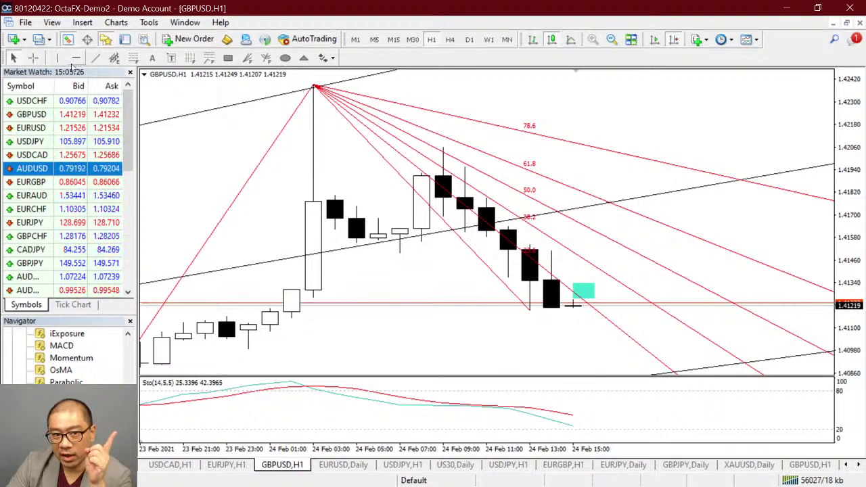
click(134, 58)
drag(314, 88, 469, 312)
Change the level colour of the new Fibonacci retracement to blue
right_click(468, 311)
click(494, 315)
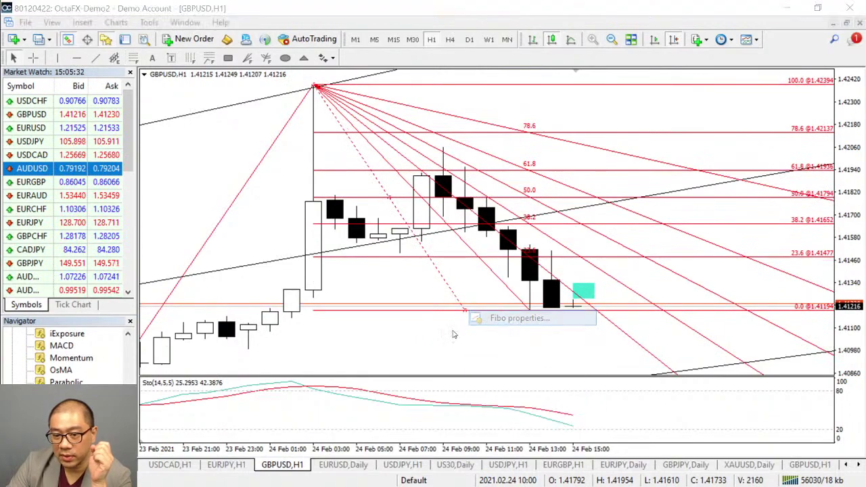
click(445, 277)
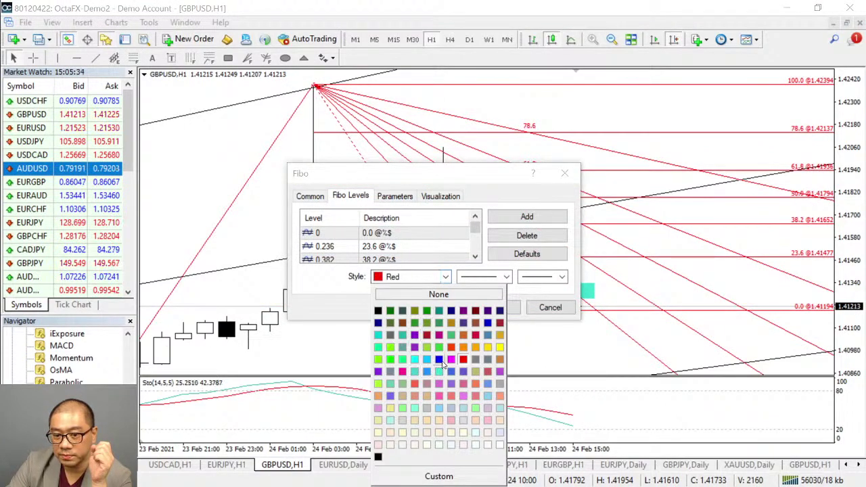
click(441, 368)
click(497, 308)
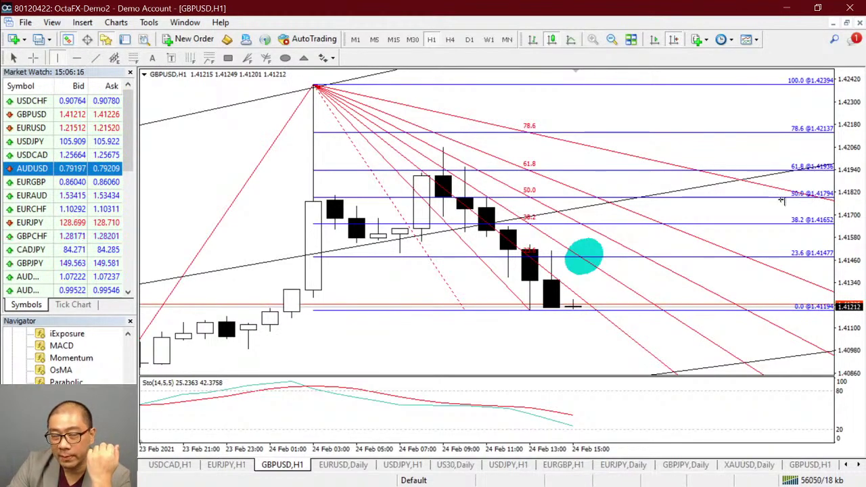
Place a vertical line at 24 Feb 21:00 and draw a rectangle where the fan's 78.6 line crosses the 61.8 retracement level
click(704, 168)
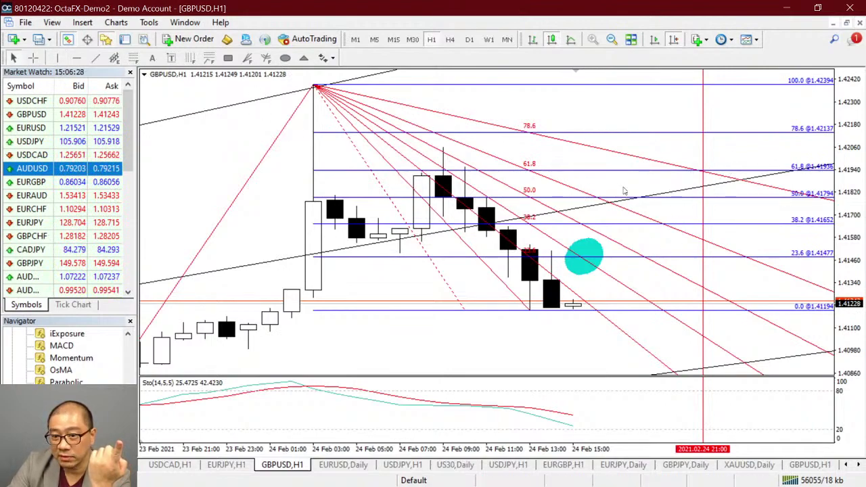
click(228, 58)
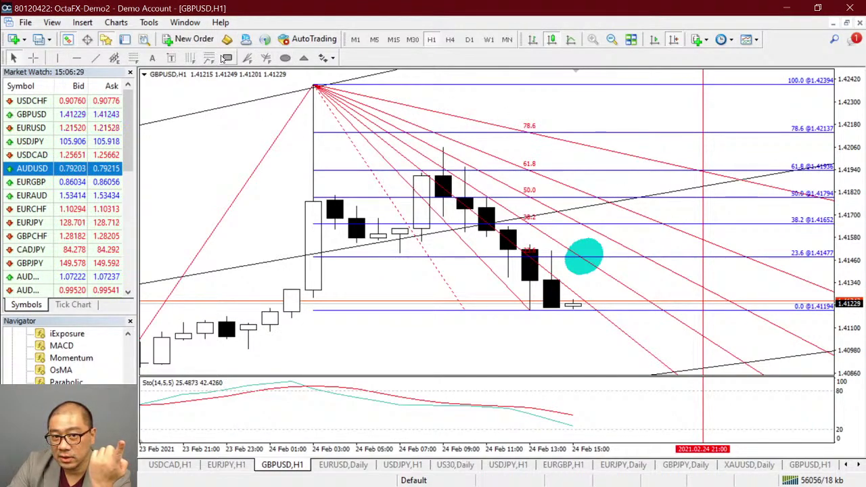
drag(681, 162, 725, 175)
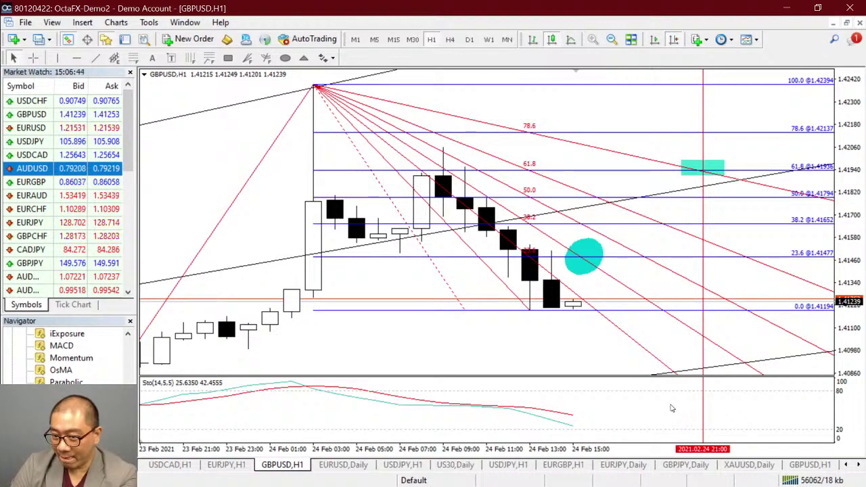
Inspect the time and price at the 24 Feb 15:00 candle with the crosshair
click(58, 58)
click(570, 293)
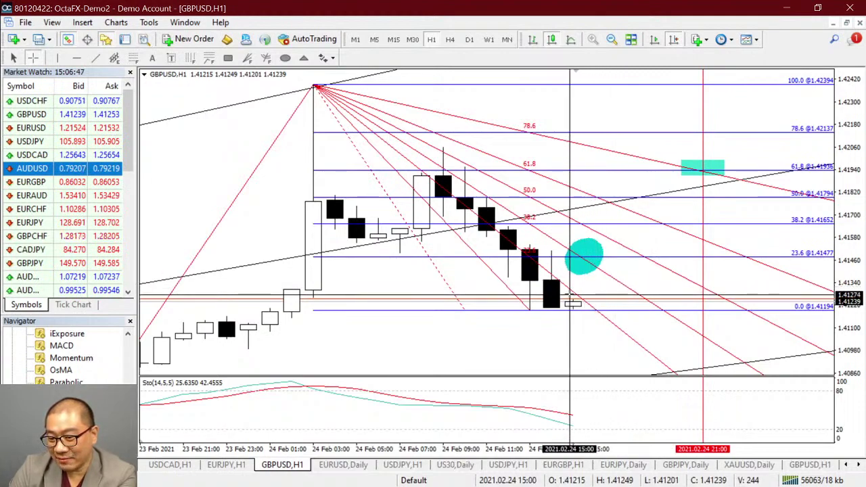
drag(571, 294, 577, 292)
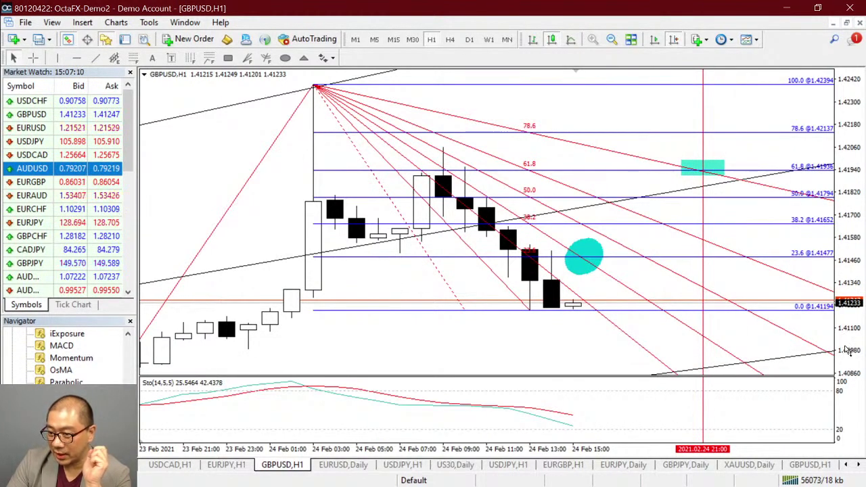
right_click(847, 243)
click(644, 252)
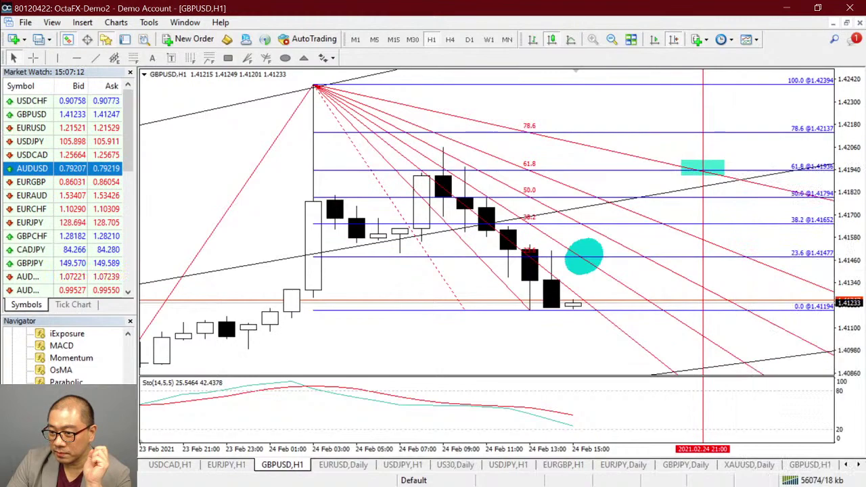
drag(850, 328, 851, 369)
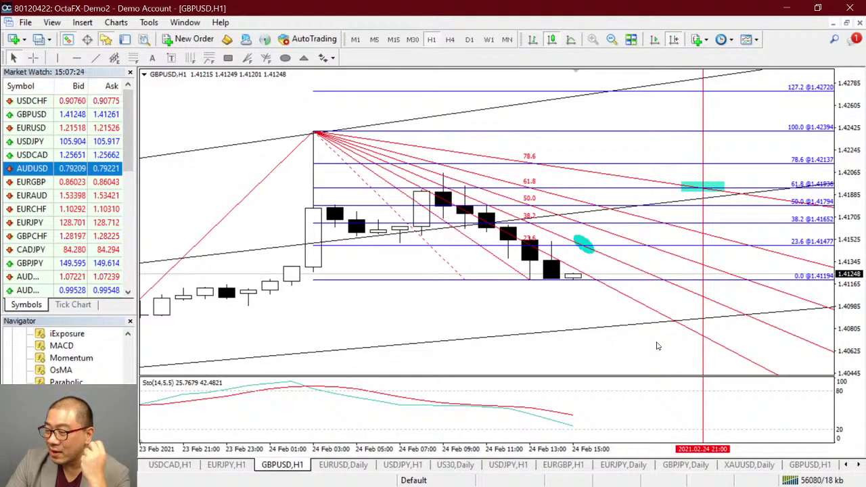
drag(848, 283, 848, 295)
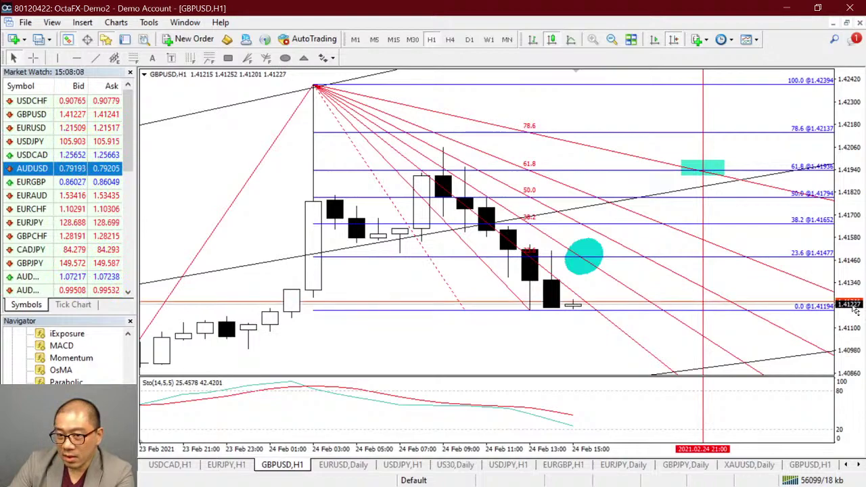
Remove the ZigZag indicator from the GBPUSD H1 chart
key(minus)
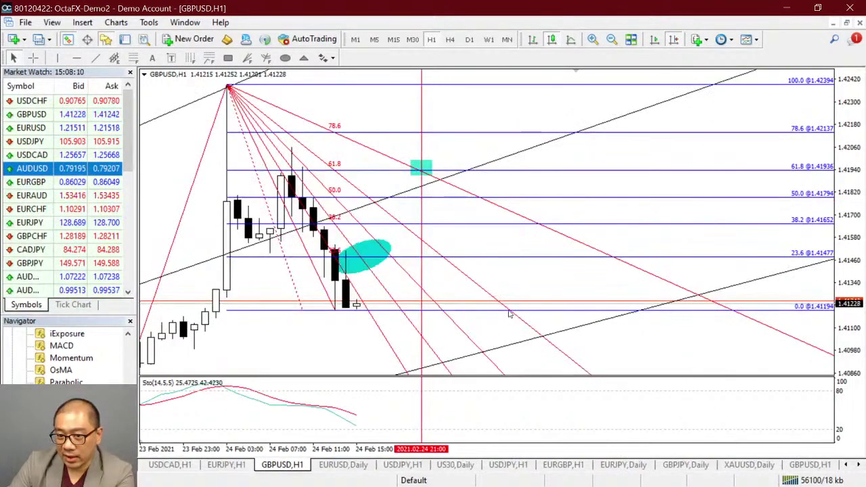
key(minus)
key(minus)
scroll(468, 329, left, 5)
scroll(467, 329, right, 8)
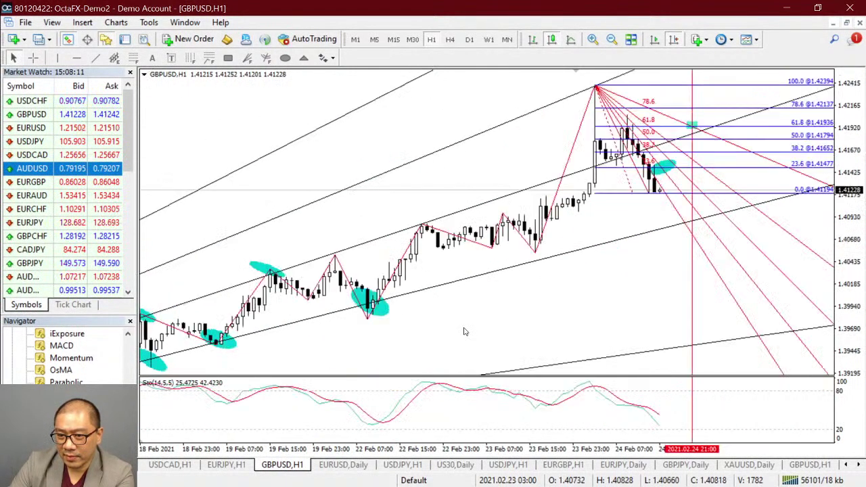
right_click(298, 146)
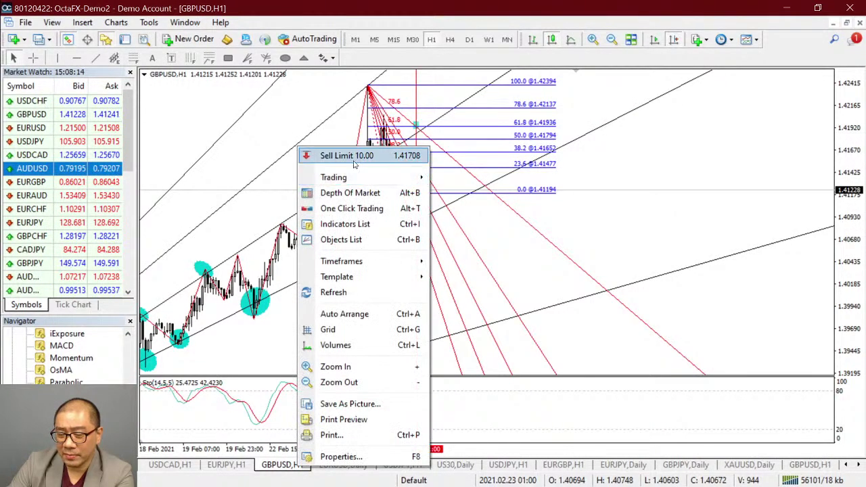
click(353, 226)
click(68, 75)
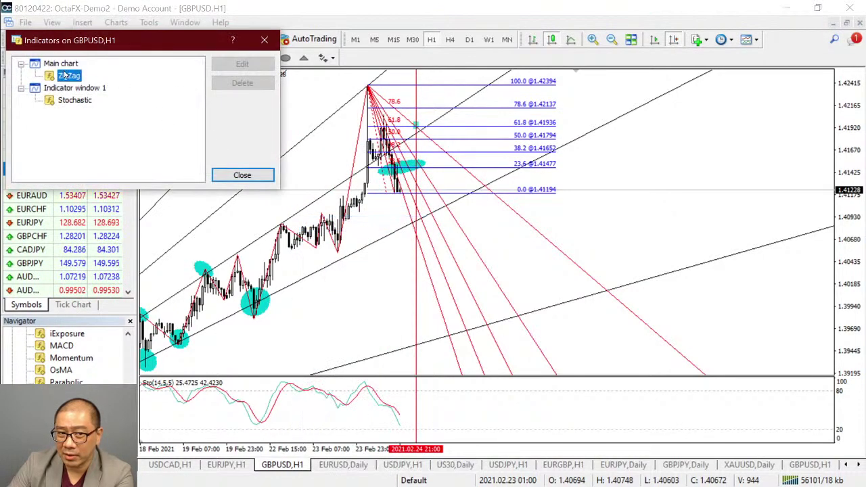
click(242, 82)
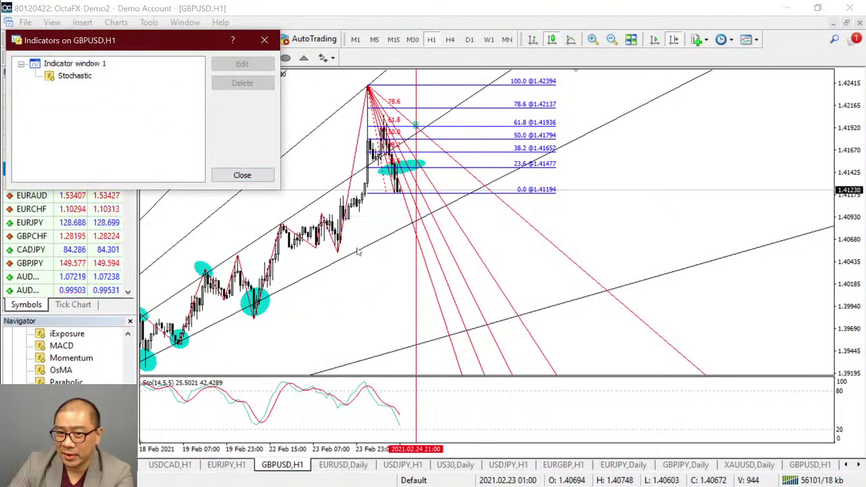
click(246, 177)
Delete the red falling fan, the blue Fibonacci retracement and the large rectangle at point C
scroll(354, 246, up, 5)
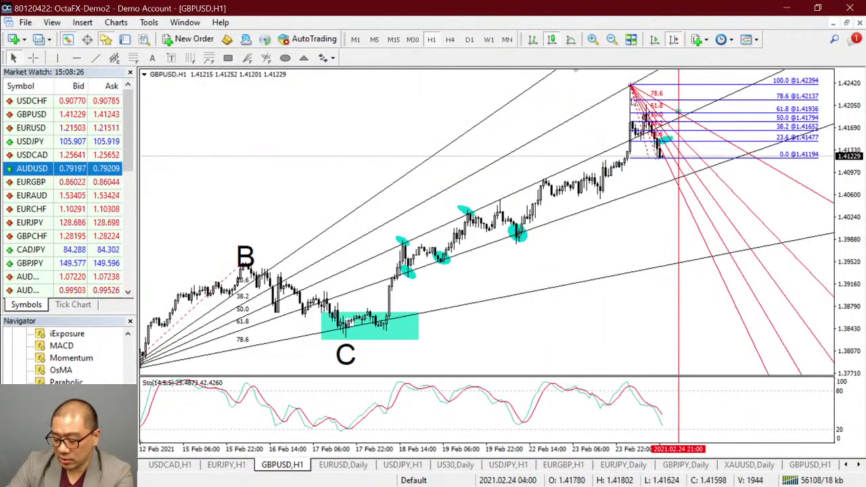
key(BackSpace)
key(BackSpace)
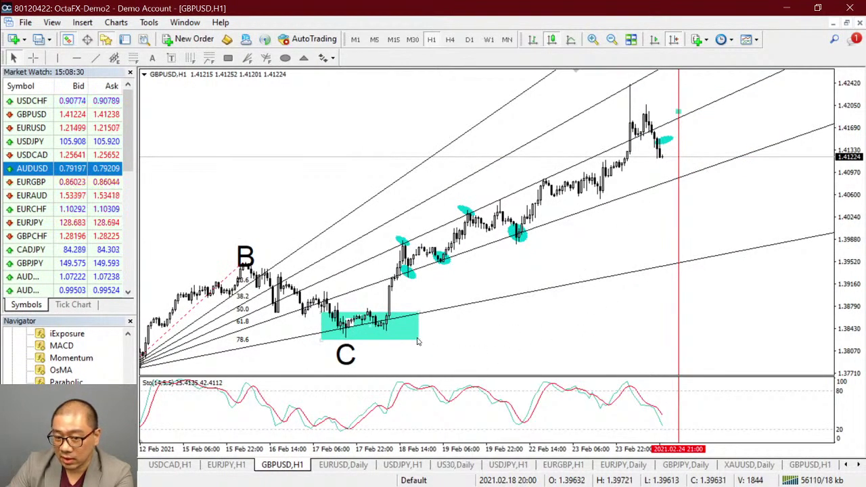
key(BackSpace)
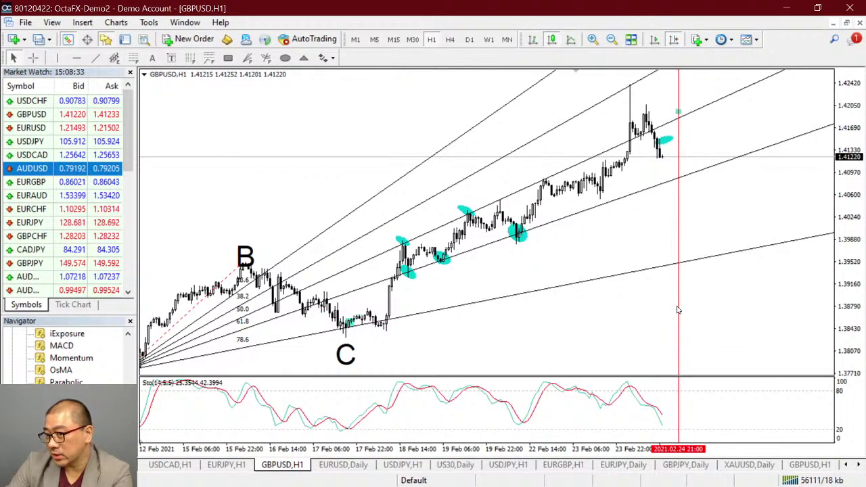
scroll(677, 309, up, 3)
key(plus)
key(plus)
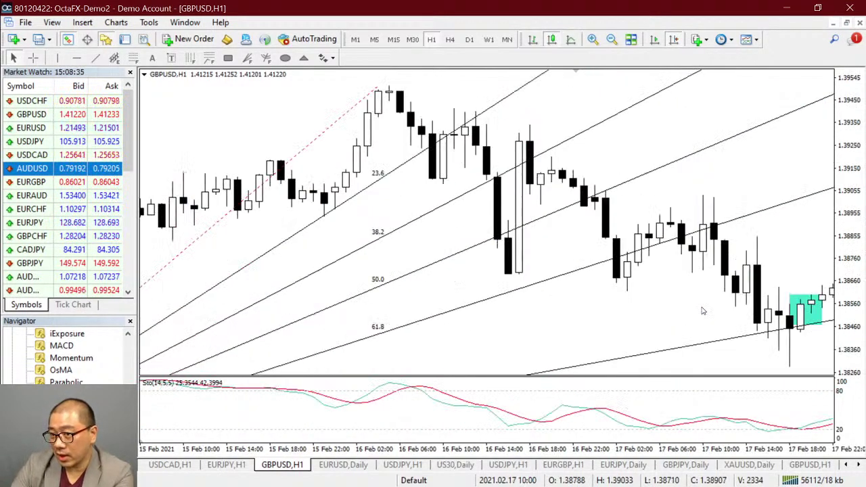
key(End)
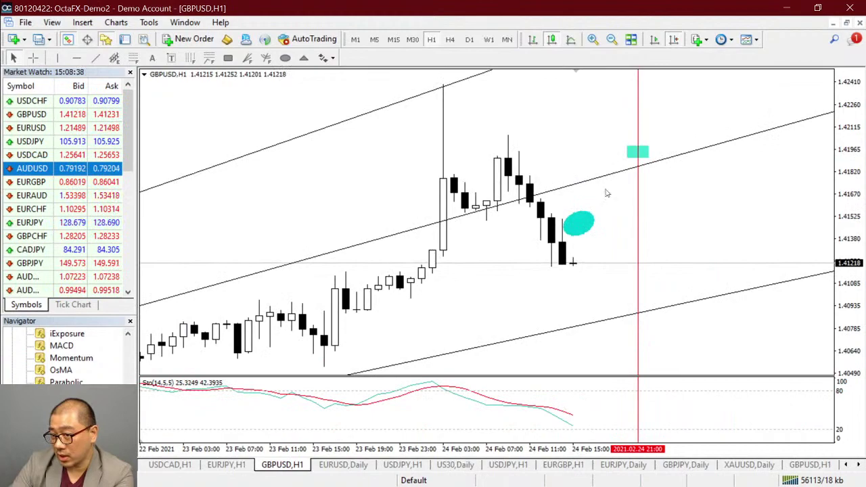